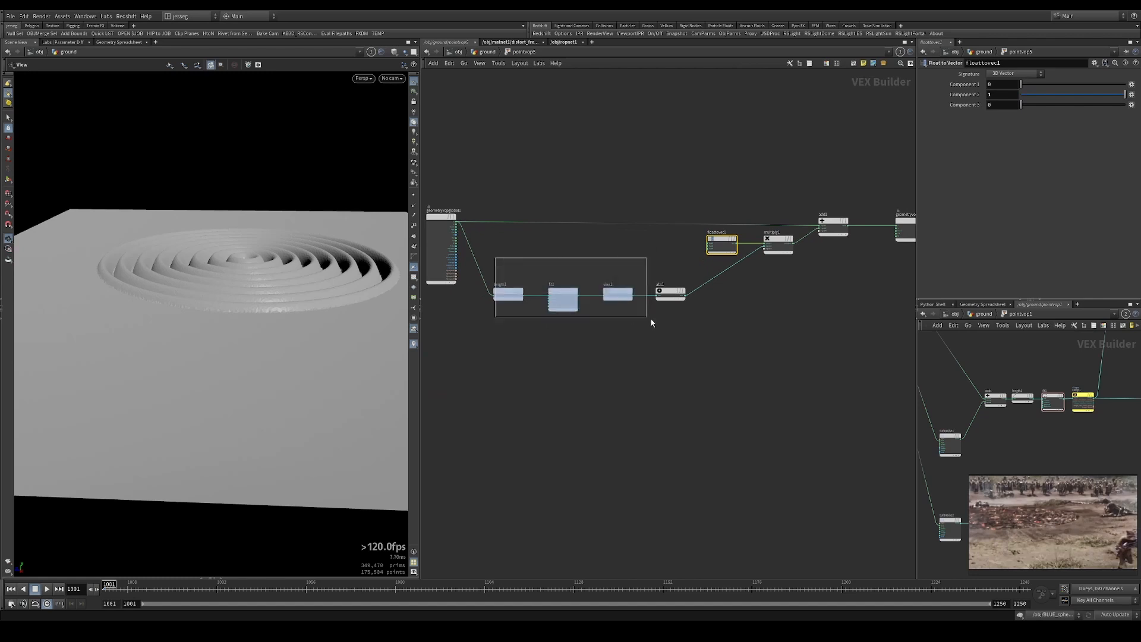
Move the length1 to abs1 chain lower in the network and attach a Null node to the output of abs1.
{"action": "left_click_drag", "start_coordinate": [509, 294], "coordinate": [507, 384]}
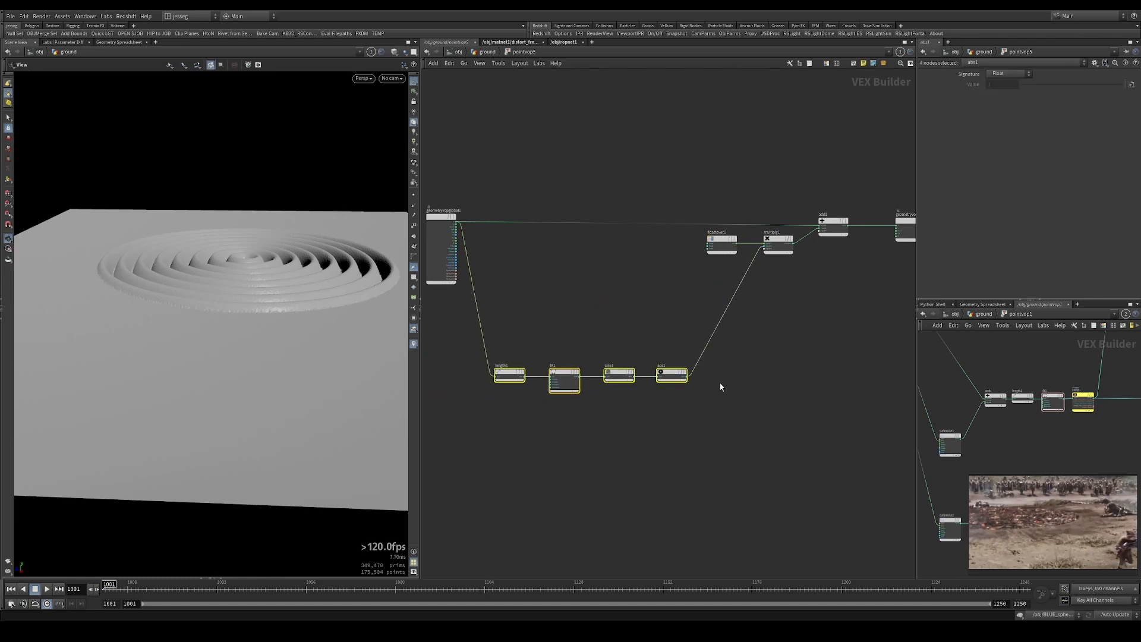
{"action": "scroll", "coordinate": [707, 398], "scroll_direction": "up", "scroll_amount": 3}
{"action": "left_click", "coordinate": [657, 371]}
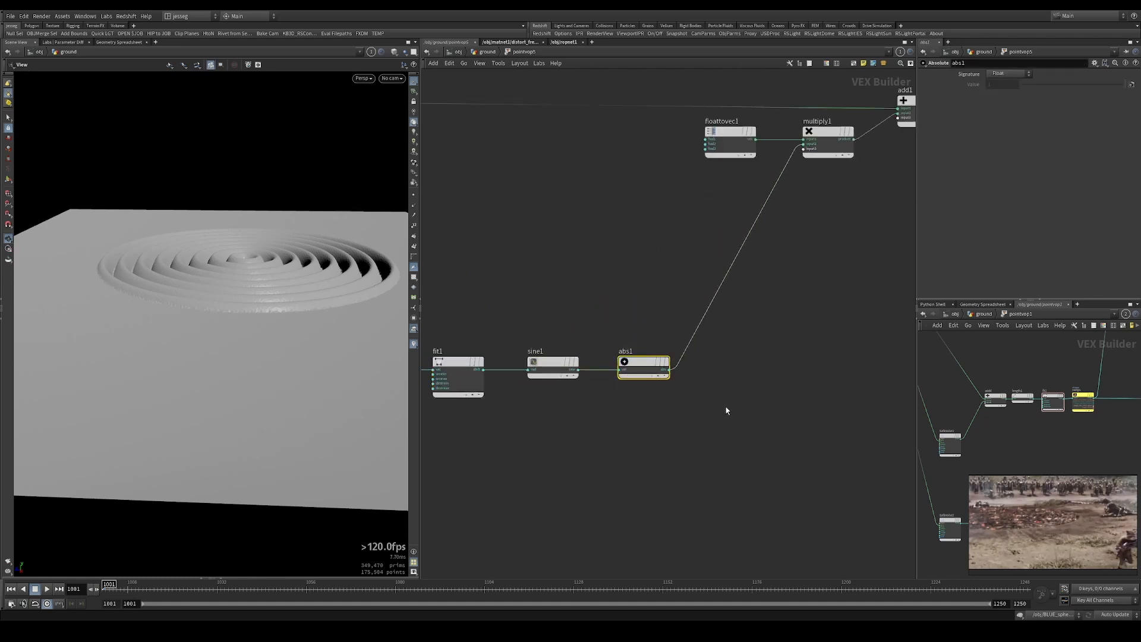
{"action": "key", "text": "ctrl+shift+n"}
{"action": "left_click_drag", "start_coordinate": [647, 416], "coordinate": [763, 369]}
{"action": "left_click", "coordinate": [763, 363]}
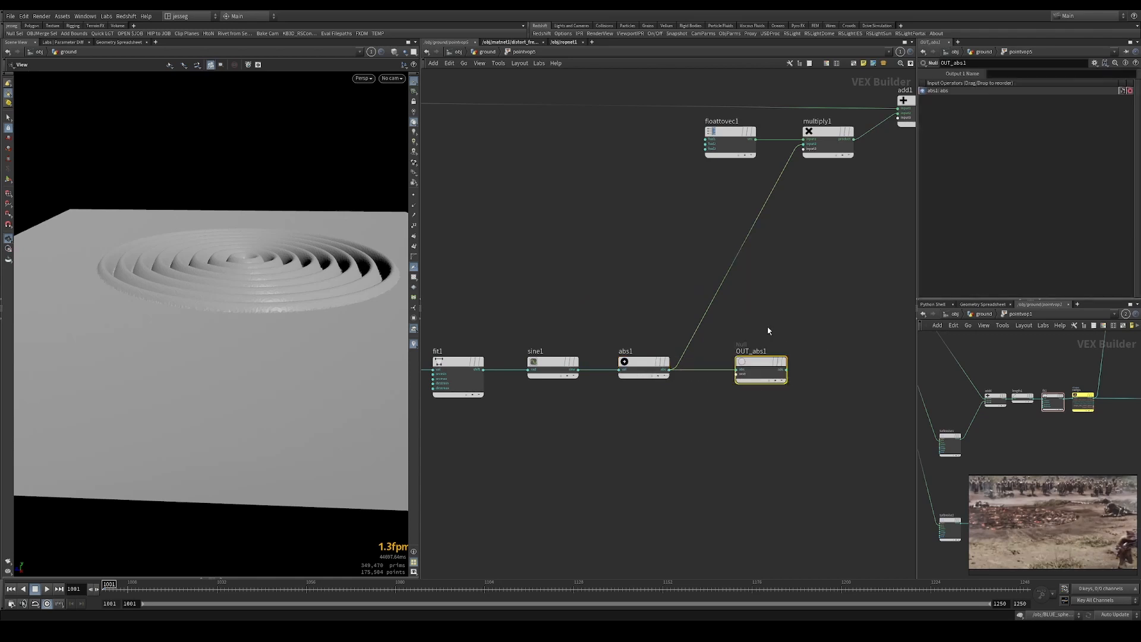
{"action": "double_click", "coordinate": [764, 352]}
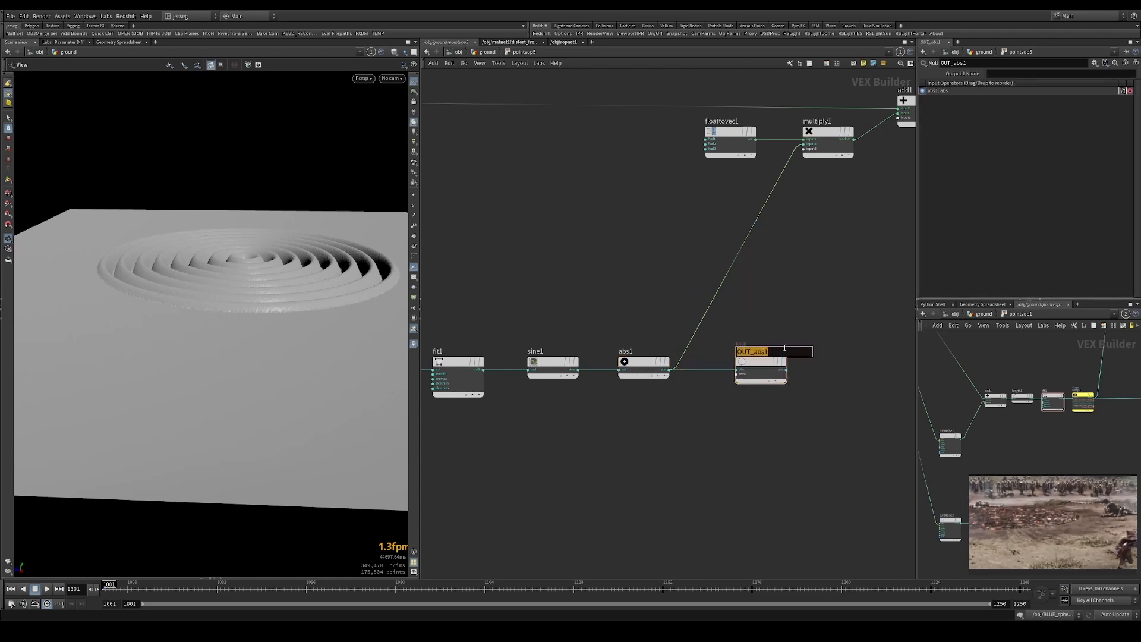
{"action": "key", "text": "Return"}
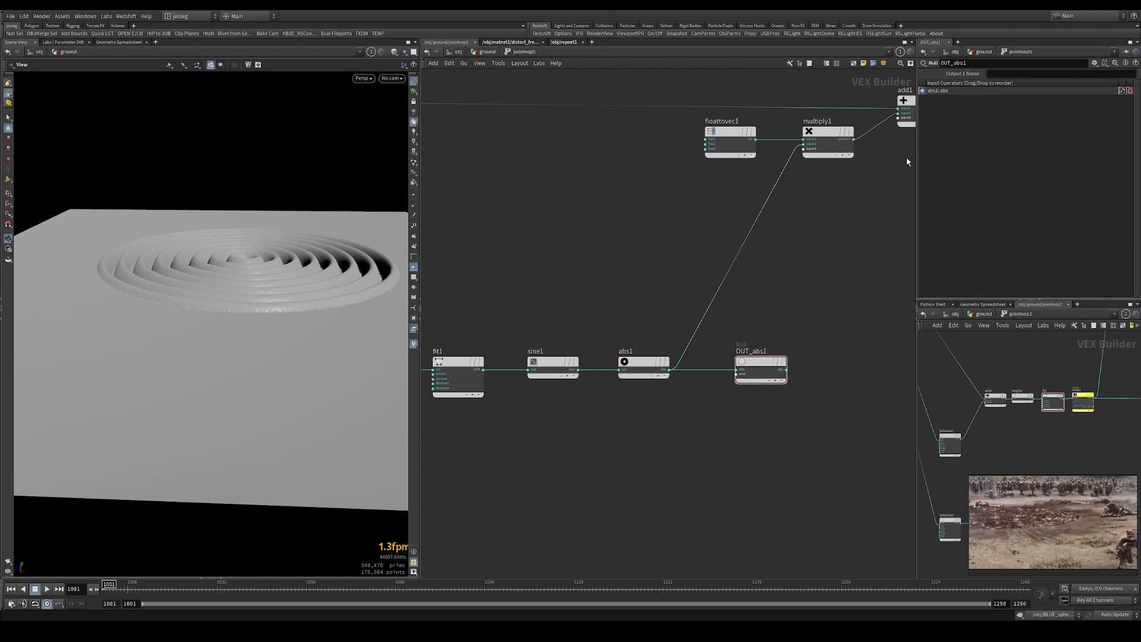
Connect the null's output to the Cd input of geometryvopoutput1 and cut the wire from add1 to its P input.
{"action": "middle_click_drag", "start_coordinate": [879, 177], "coordinate": [628, 220]}
{"action": "left_click_drag", "start_coordinate": [793, 144], "coordinate": [642, 441]}
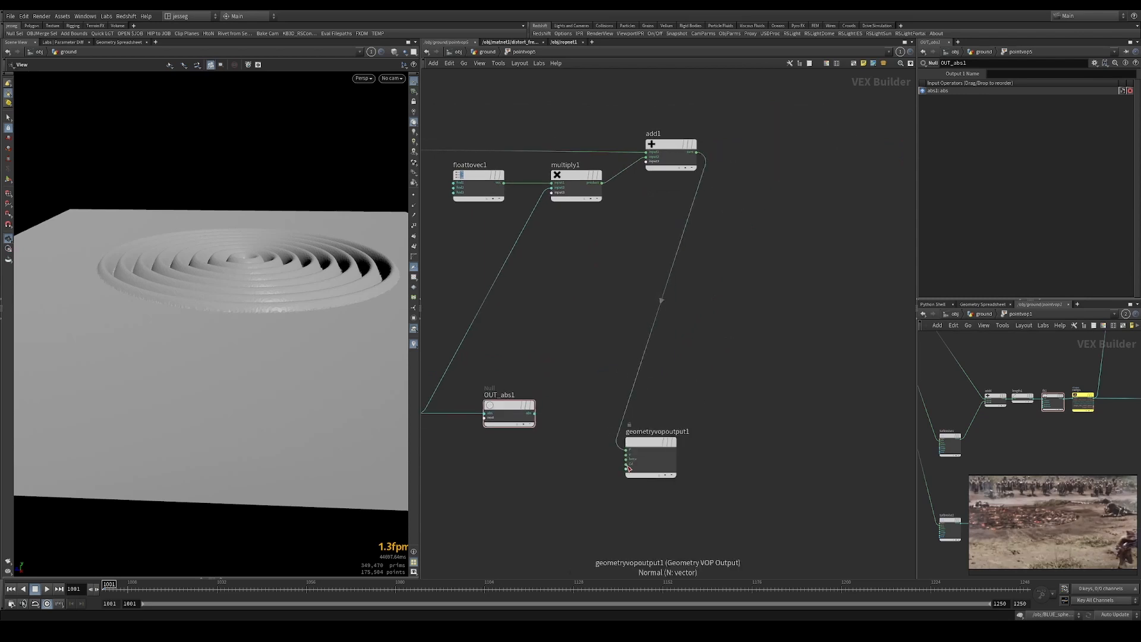
{"action": "left_click", "coordinate": [625, 465]}
{"action": "left_click", "coordinate": [534, 413]}
{"action": "middle_click_drag", "start_coordinate": [513, 466], "coordinate": [583, 420]}
{"action": "left_click_drag", "start_coordinate": [267, 268], "coordinate": [279, 315]}
{"action": "key", "text": "y"}
{"action": "left_click_drag", "start_coordinate": [754, 324], "coordinate": [583, 331]}
{"action": "mouse_move", "coordinate": [258, 275]}
{"action": "left_mouse_down", "text": "alt"}
{"action": "mouse_move", "coordinate": [204, 237]}
{"action": "mouse_move", "coordinate": [250, 285]}
{"action": "left_mouse_up", "text": "alt"}
Rename the null node after abs1 to MASK_rings.
{"action": "left_click_drag", "start_coordinate": [572, 314], "coordinate": [562, 446]}
{"action": "scroll", "coordinate": [555, 326], "scroll_direction": "up", "scroll_amount": 5}
{"action": "double_click", "coordinate": [556, 318]}
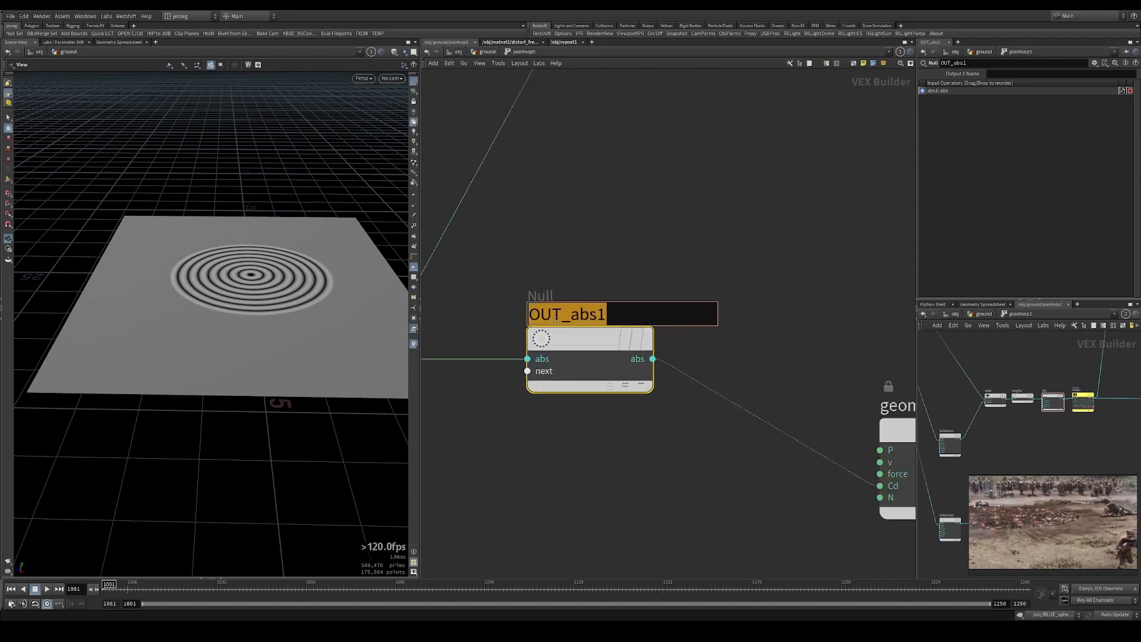
{"action": "type", "text": "MASK_rings"}
{"action": "key", "text": "Return"}
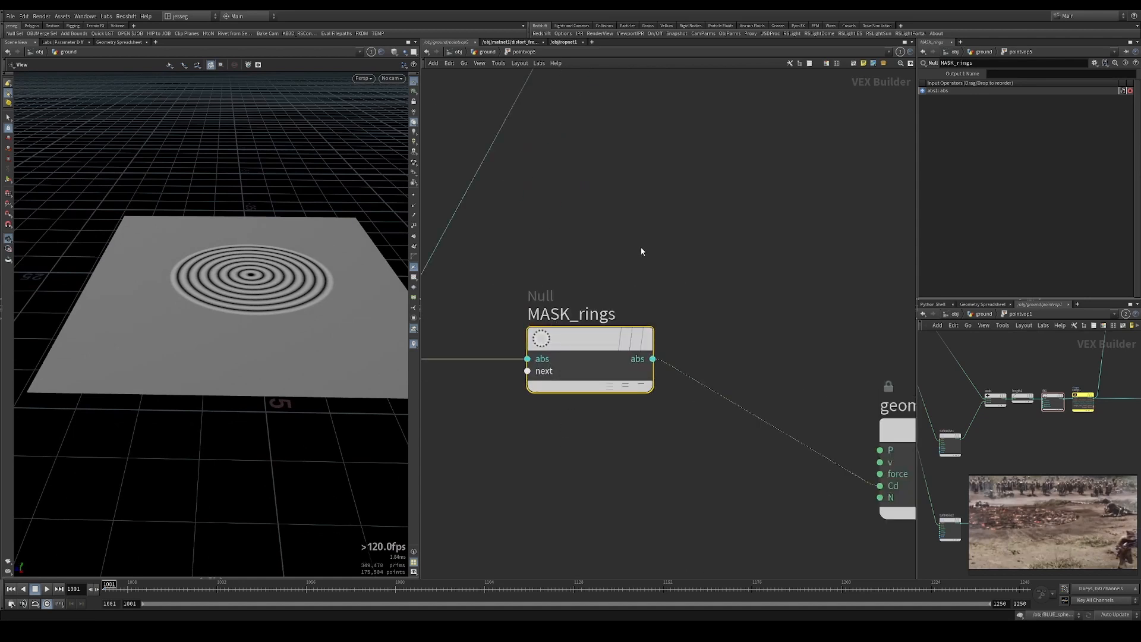
Try a destination range with minimum 1 and maximum 0 on the fit1 node.
{"action": "key", "text": "h"}
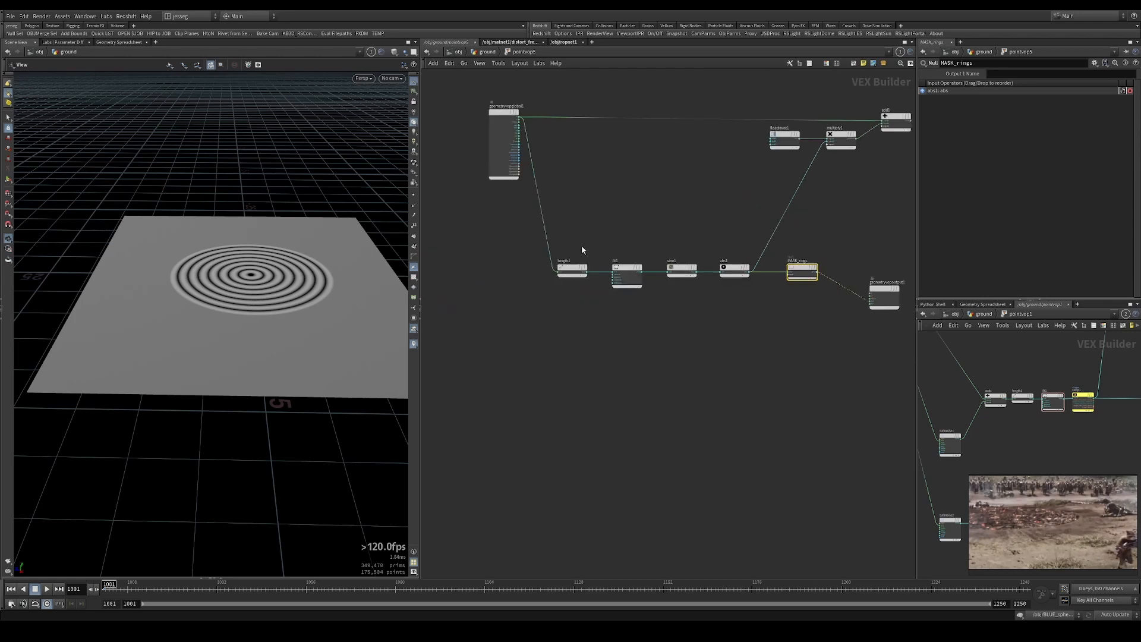
{"action": "scroll", "coordinate": [582, 250], "scroll_direction": "up", "scroll_amount": 3}
{"action": "middle_click_drag", "start_coordinate": [744, 327], "coordinate": [602, 315]}
{"action": "left_click_drag", "start_coordinate": [523, 357], "coordinate": [523, 226]}
{"action": "left_click_drag", "start_coordinate": [632, 215], "coordinate": [626, 342]}
{"action": "scroll", "coordinate": [588, 329], "scroll_direction": "down", "scroll_amount": 2}
{"action": "left_click", "coordinate": [538, 279]}
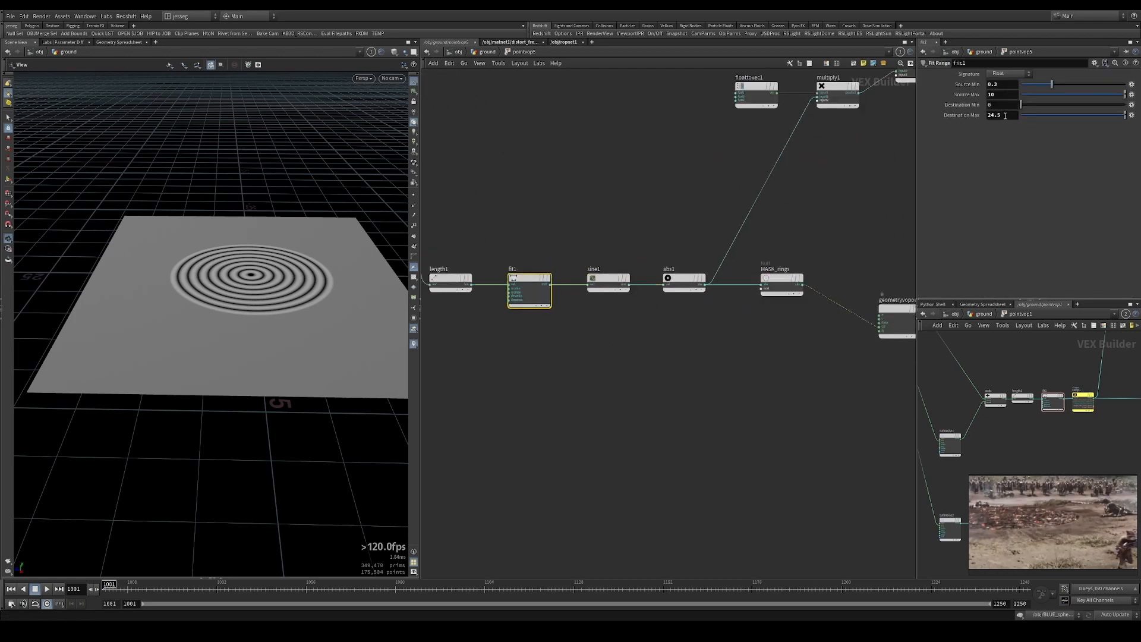
{"action": "type", "text": "0"}
{"action": "key", "text": "Tab"}
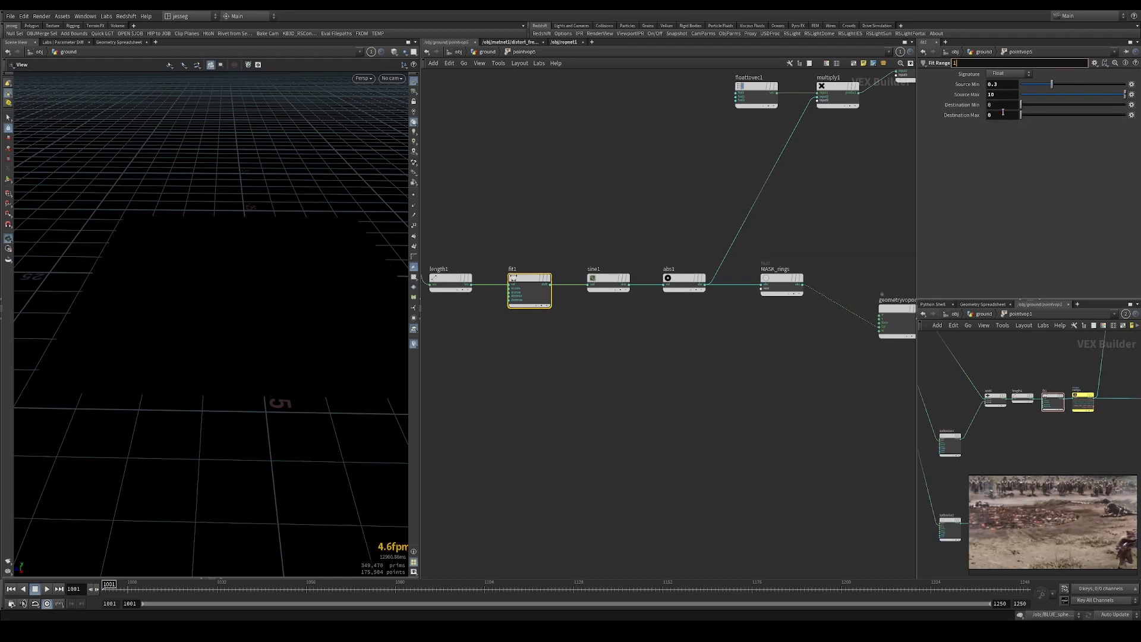
{"action": "left_click", "coordinate": [1011, 102]}
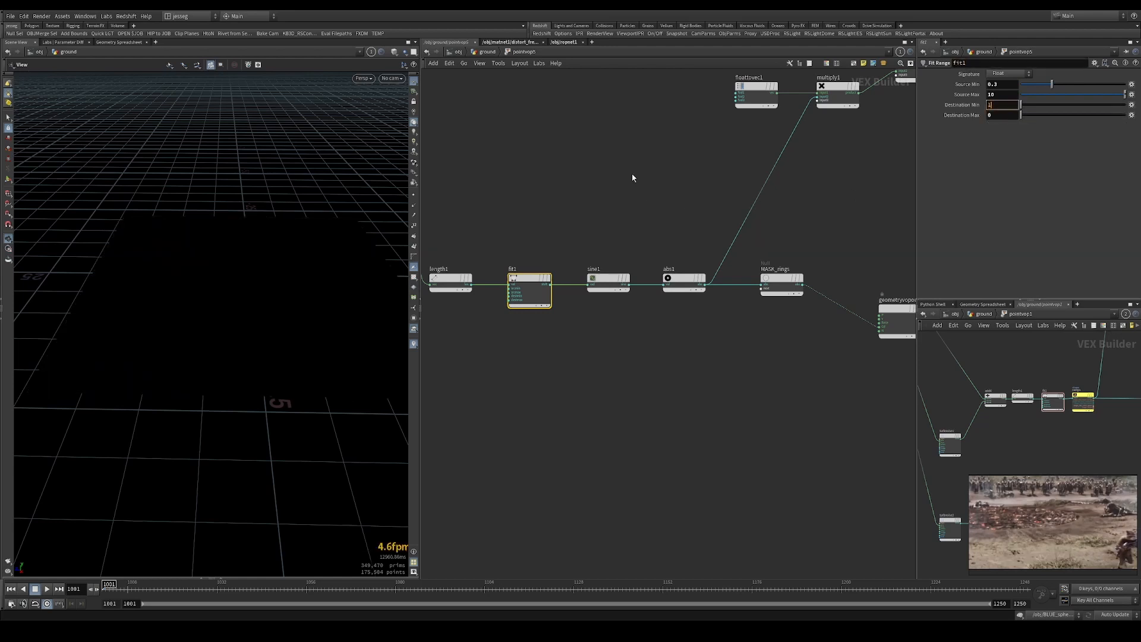
{"action": "type", "text": "1"}
{"action": "key", "text": "Return"}
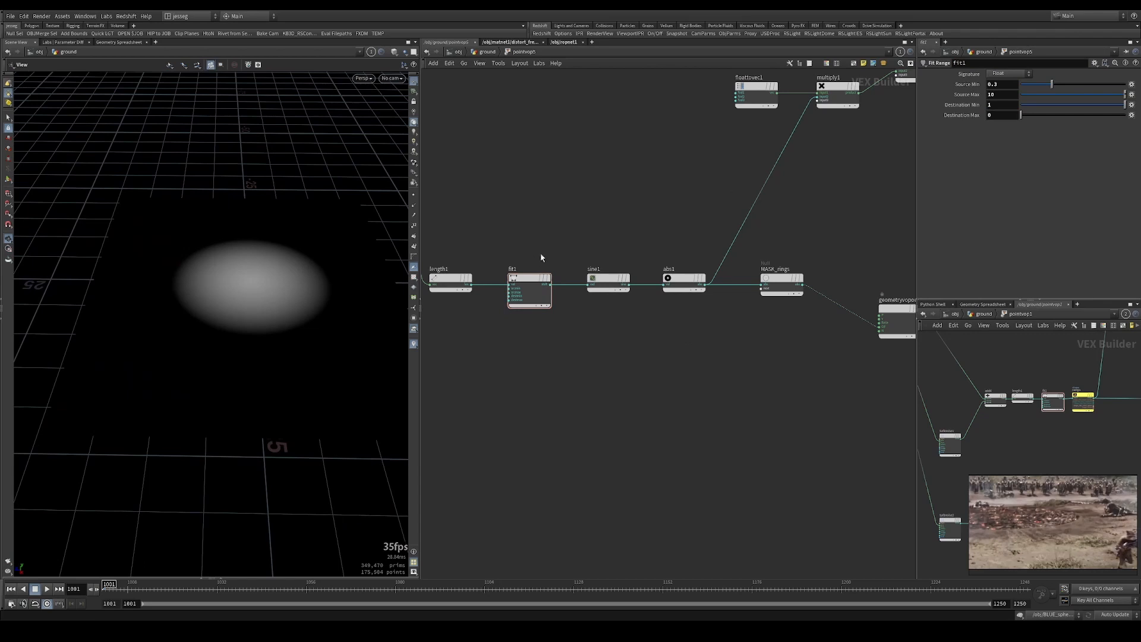
Undo both destination range changes on fit1 and view the centre of the rings up close.
{"action": "key", "text": "ctrl+z"}
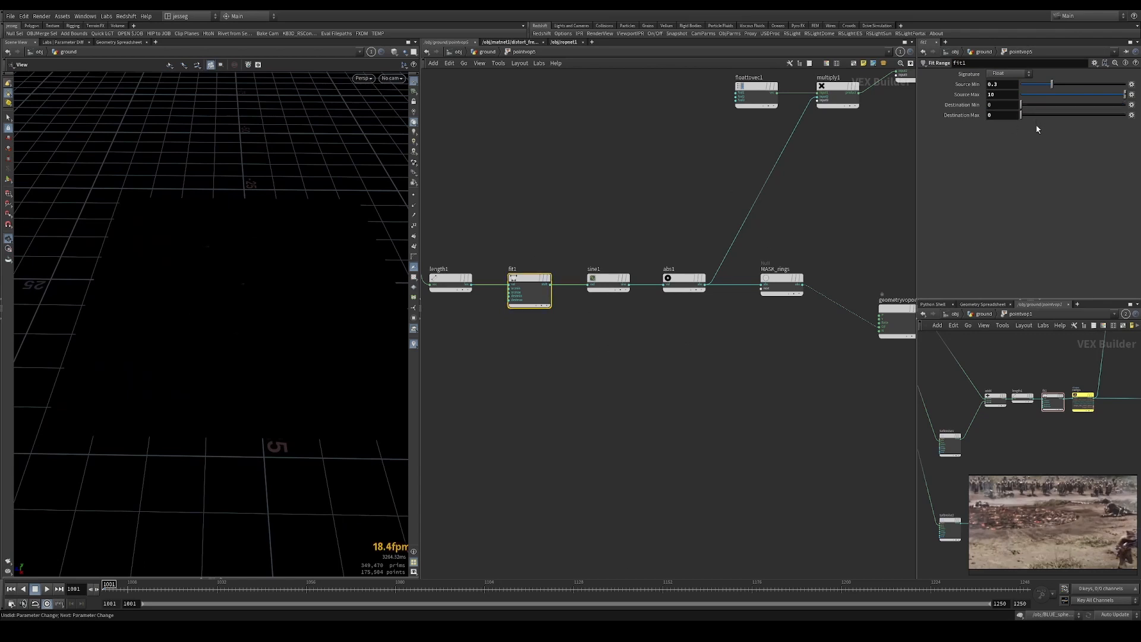
{"action": "key", "text": "ctrl+z"}
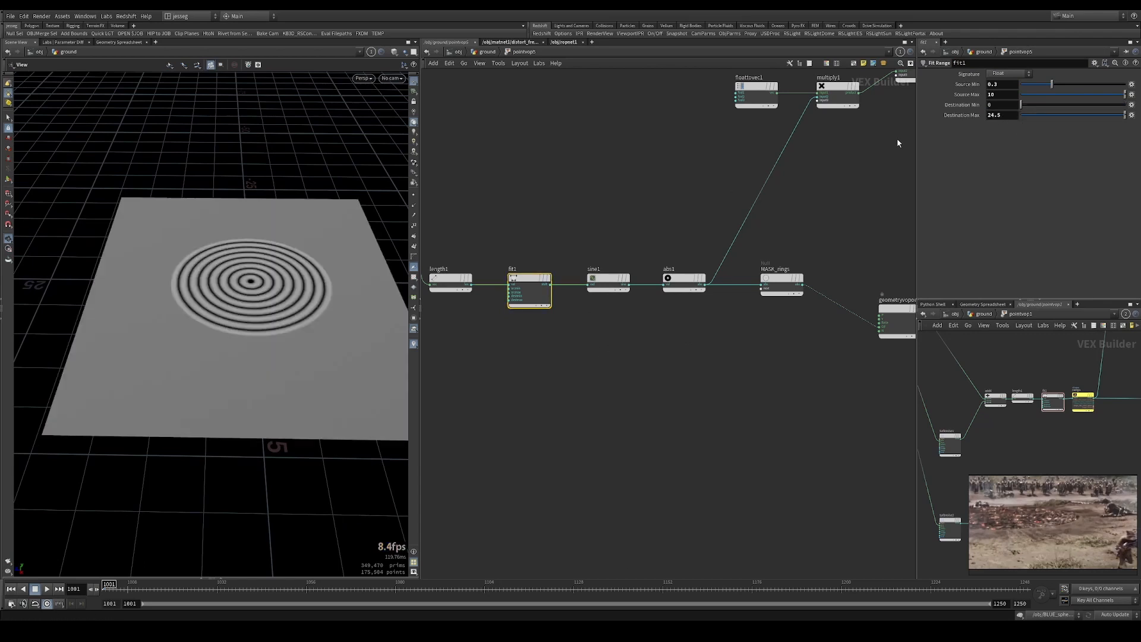
{"action": "right_click_drag", "start_coordinate": [276, 298], "coordinate": [481, 258]}
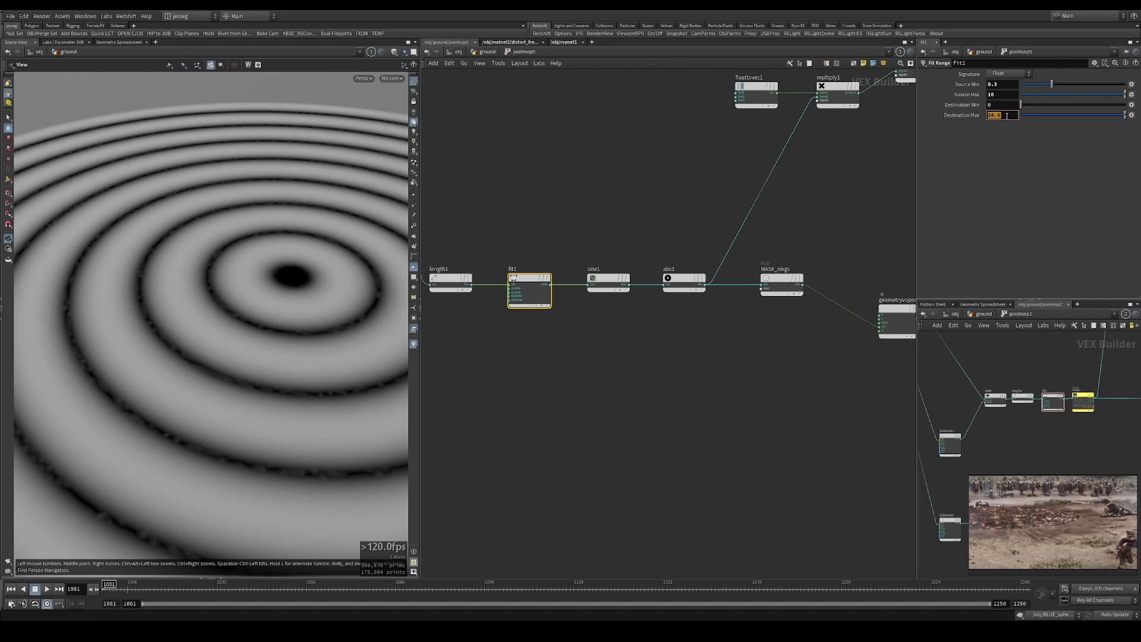
Set fit1's destination minimum to 1 and destination maximum to 0.
{"action": "key", "text": "Tab"}
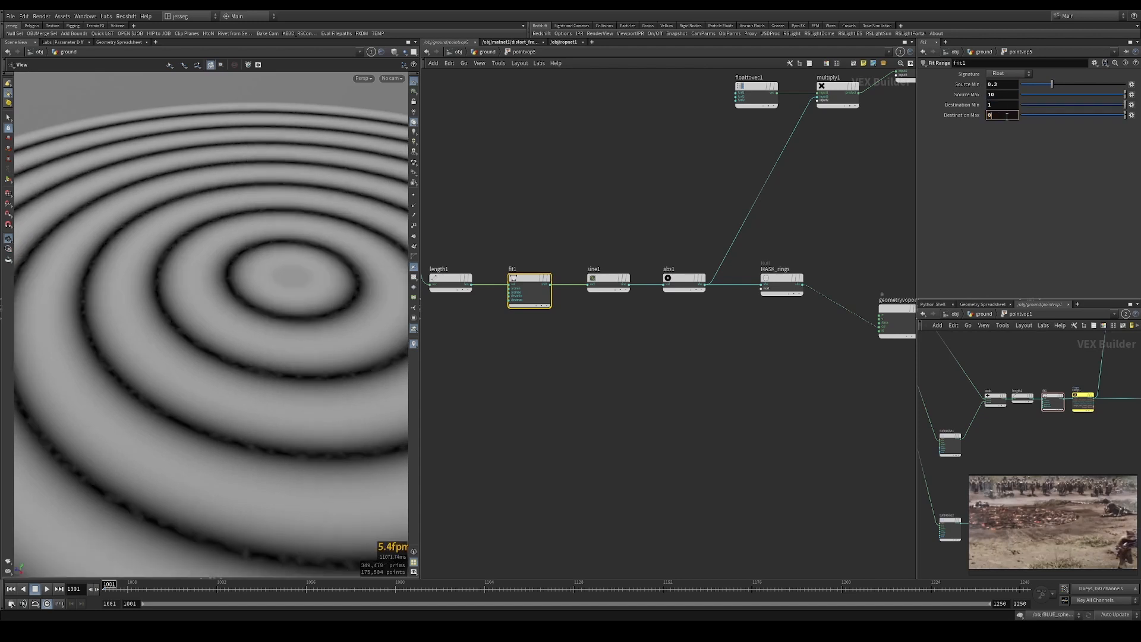
{"action": "type", "text": "0"}
{"action": "key", "text": "Return"}
Add a Multiply Constant node and insert it on the wire between fit1 and sine1.
{"action": "key", "text": "Tab"}
{"action": "left_click_drag", "start_coordinate": [594, 265], "coordinate": [592, 327]}
{"action": "type", "text": "mulc"}
{"action": "key", "text": "Return"}
{"action": "left_click", "coordinate": [596, 266]}
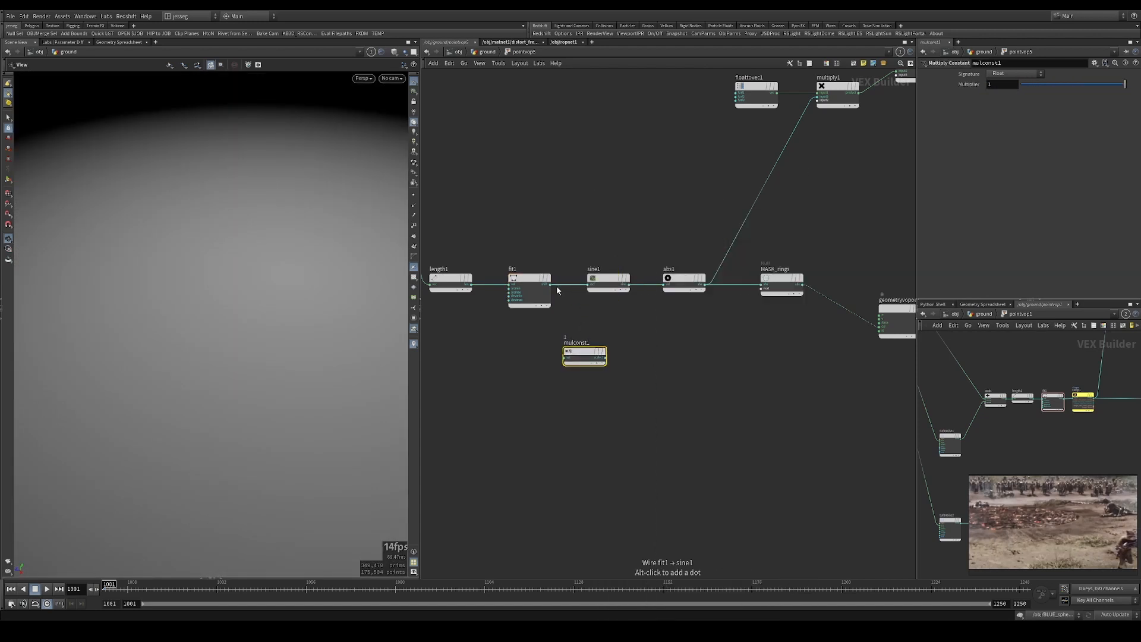
{"action": "left_click_drag", "start_coordinate": [568, 285], "coordinate": [584, 353]}
{"action": "left_click_drag", "start_coordinate": [576, 409], "coordinate": [576, 320]}
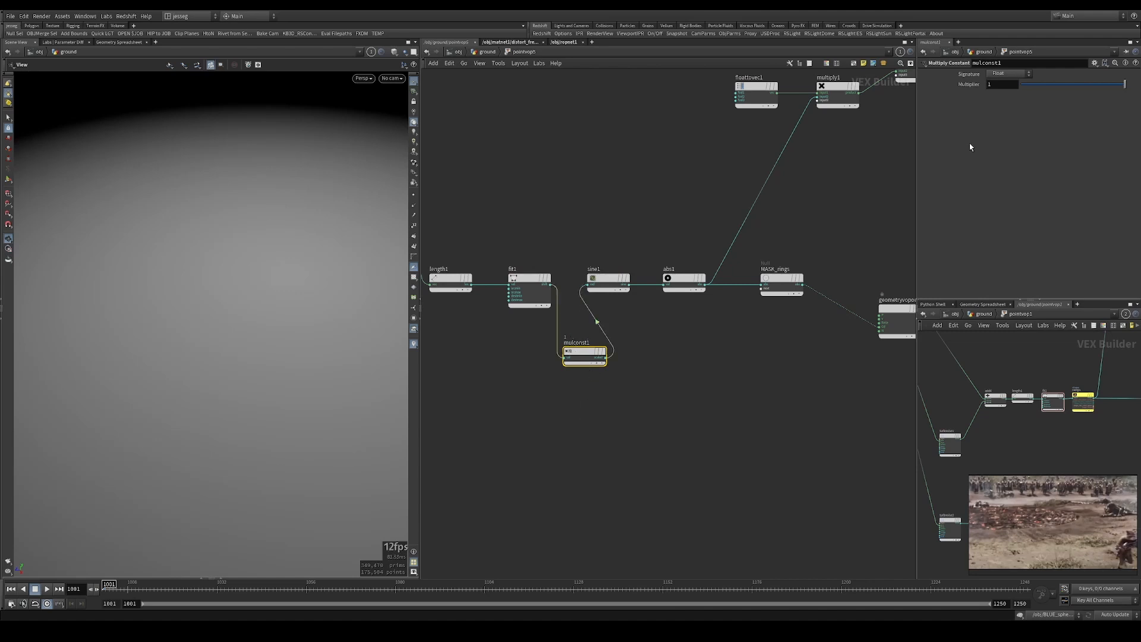
Raise the multiplier of mulconst1 to 24 and view the resulting ring pattern.
{"action": "middle_click_drag", "start_coordinate": [994, 82], "coordinate": [1093, 59]}
{"action": "right_click_drag", "start_coordinate": [119, 306], "coordinate": [123, 259]}
{"action": "middle_click_drag", "start_coordinate": [123, 259], "coordinate": [76, 282]}
{"action": "scroll", "coordinate": [626, 334], "scroll_direction": "down", "scroll_amount": 3}
Try fit1 with destination minimum 0 and maximum 1, and inspect the centre of the rings up close.
{"action": "left_click", "coordinate": [572, 306]}
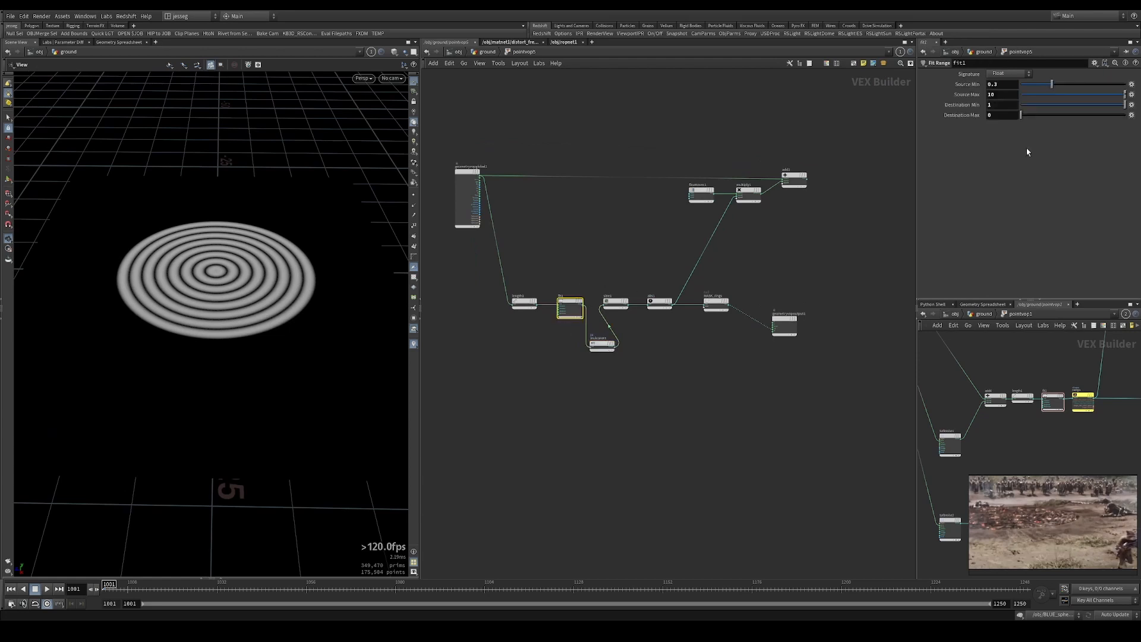
{"action": "type", "text": "0"}
{"action": "key", "text": "Tab"}
{"action": "type", "text": "1"}
{"action": "key", "text": "Return"}
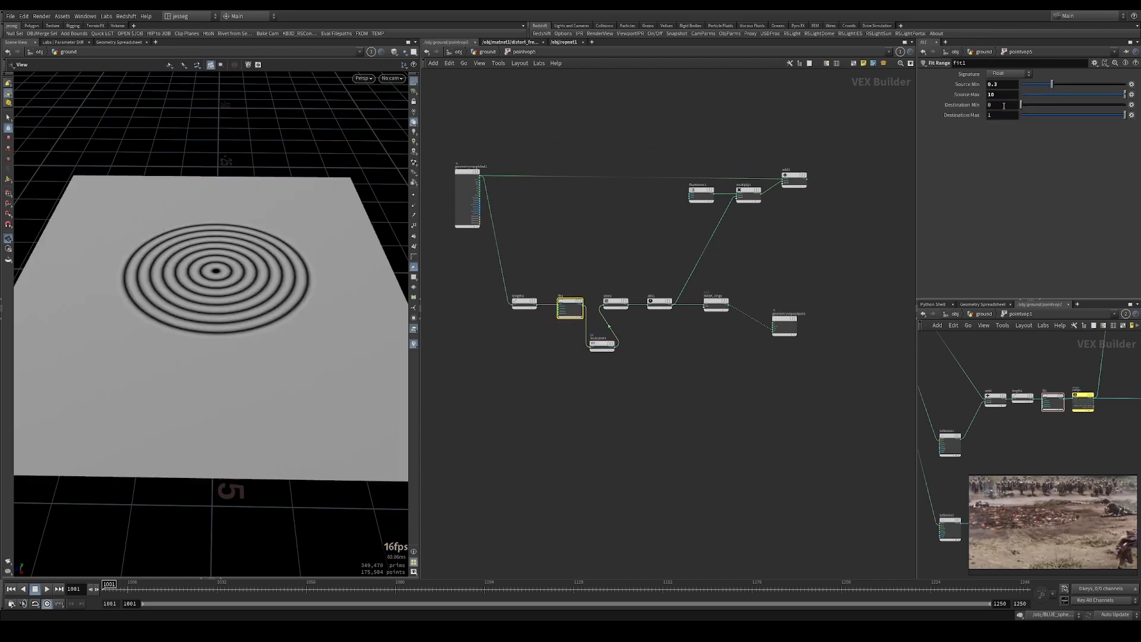
{"action": "right_click_drag", "start_coordinate": [263, 269], "coordinate": [115, 235]}
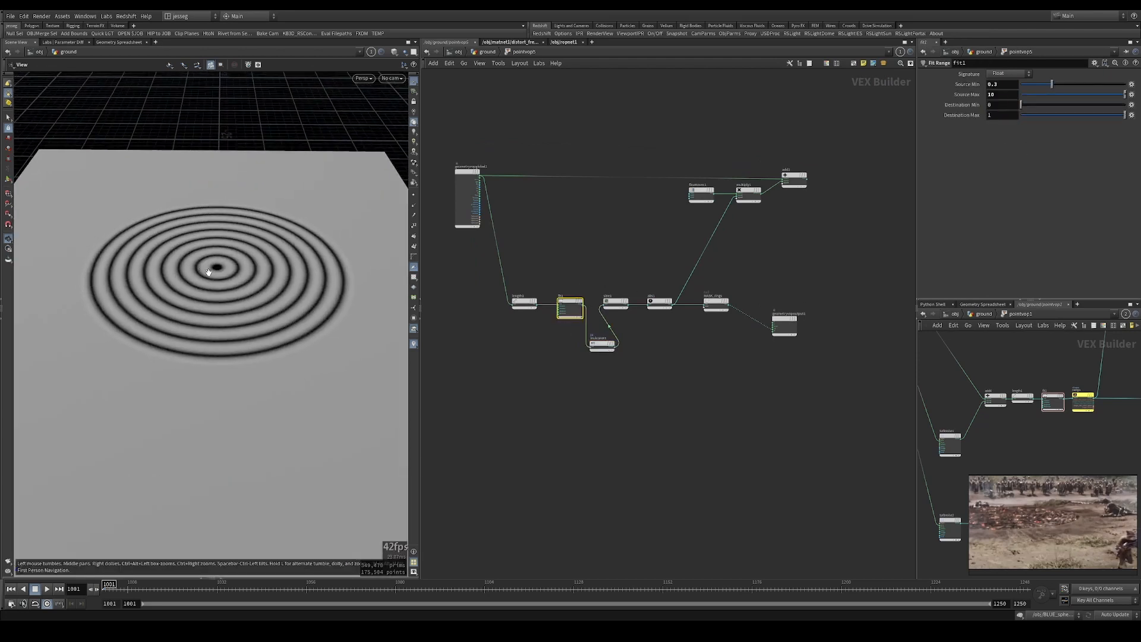
{"action": "right_click_drag", "start_coordinate": [209, 272], "coordinate": [240, 250]}
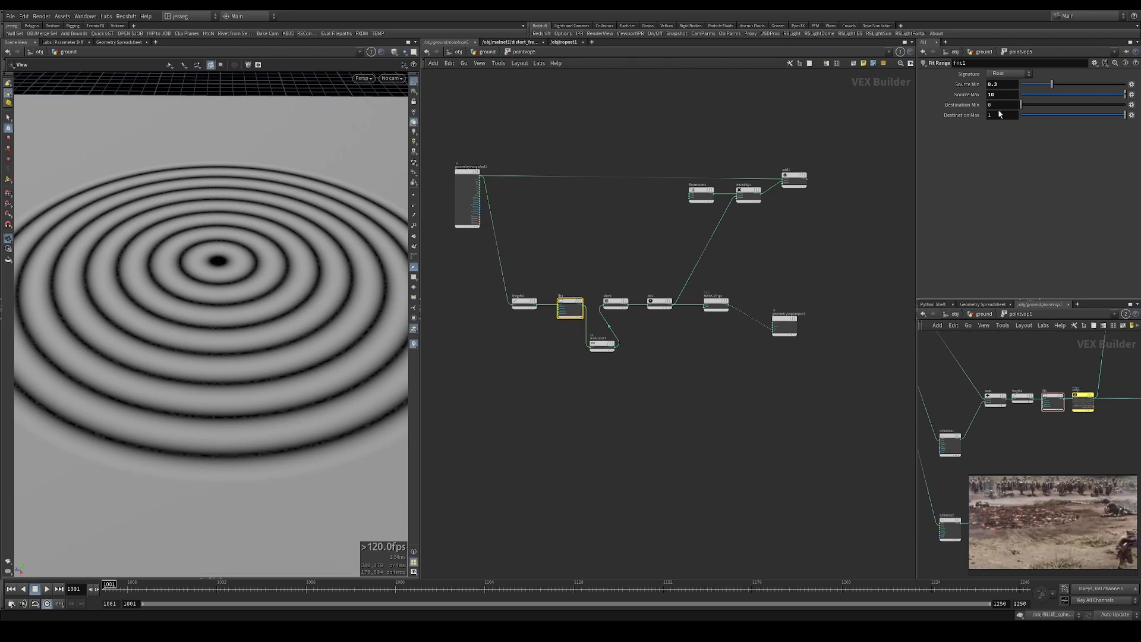
{"action": "right_click_drag", "start_coordinate": [191, 267], "coordinate": [349, 252]}
{"action": "middle_click_drag", "start_coordinate": [348, 252], "coordinate": [252, 278]}
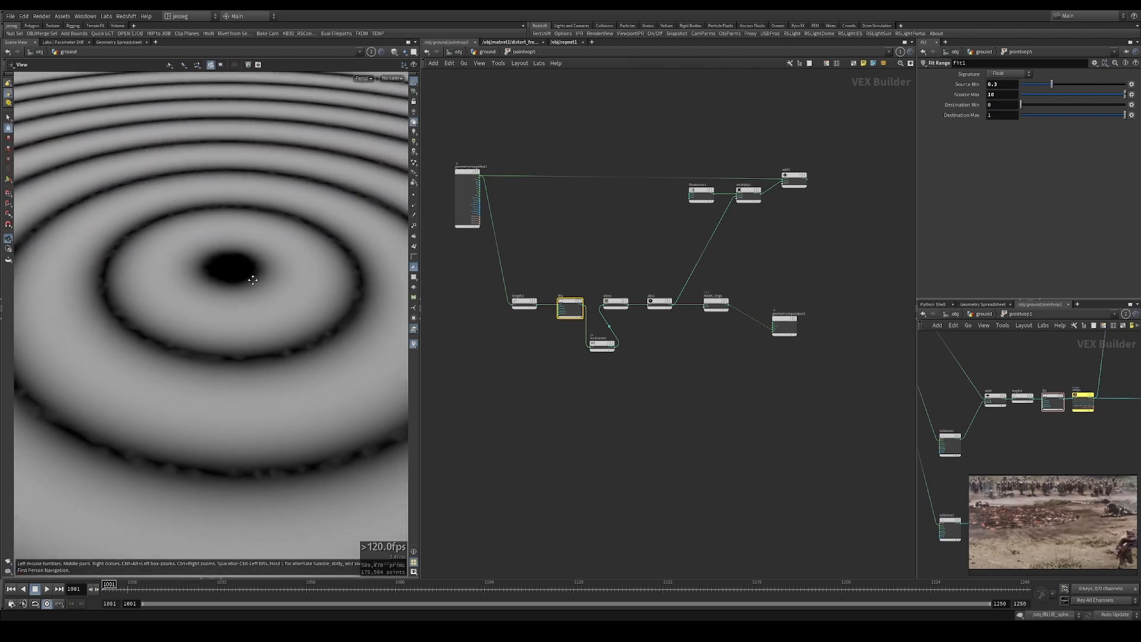
{"action": "left_click_drag", "start_coordinate": [252, 277], "coordinate": [235, 264]}
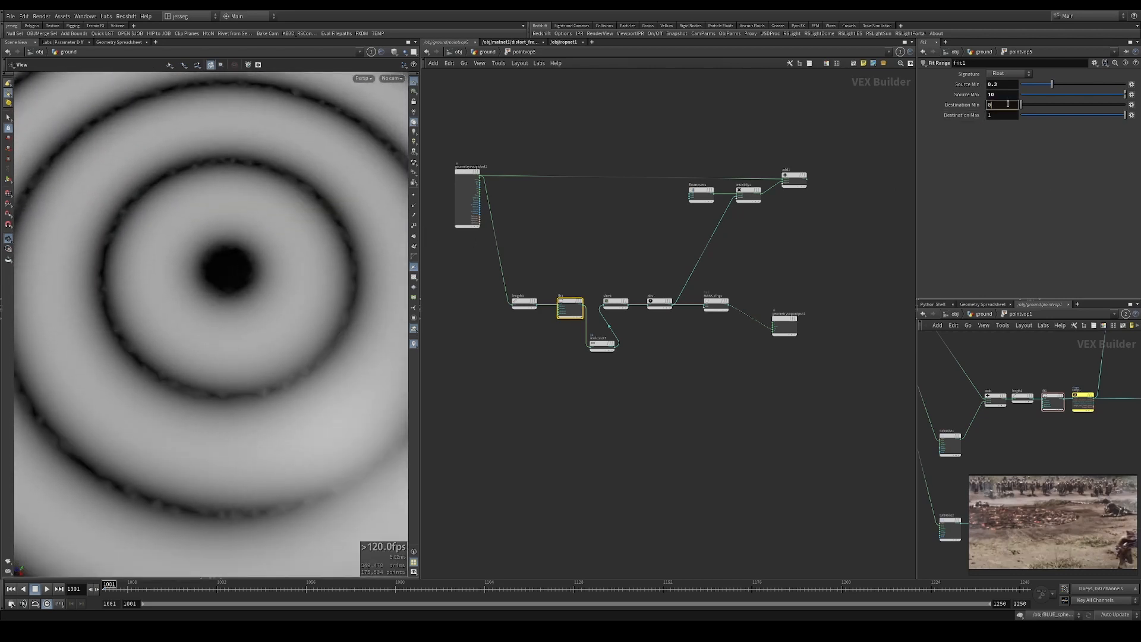
Swap fit1's destination range back to minimum 1 and maximum 0, and view the whole ring pattern.
{"action": "type", "text": "1"}
{"action": "key", "text": "Tab"}
{"action": "type", "text": "0"}
{"action": "key", "text": "Return"}
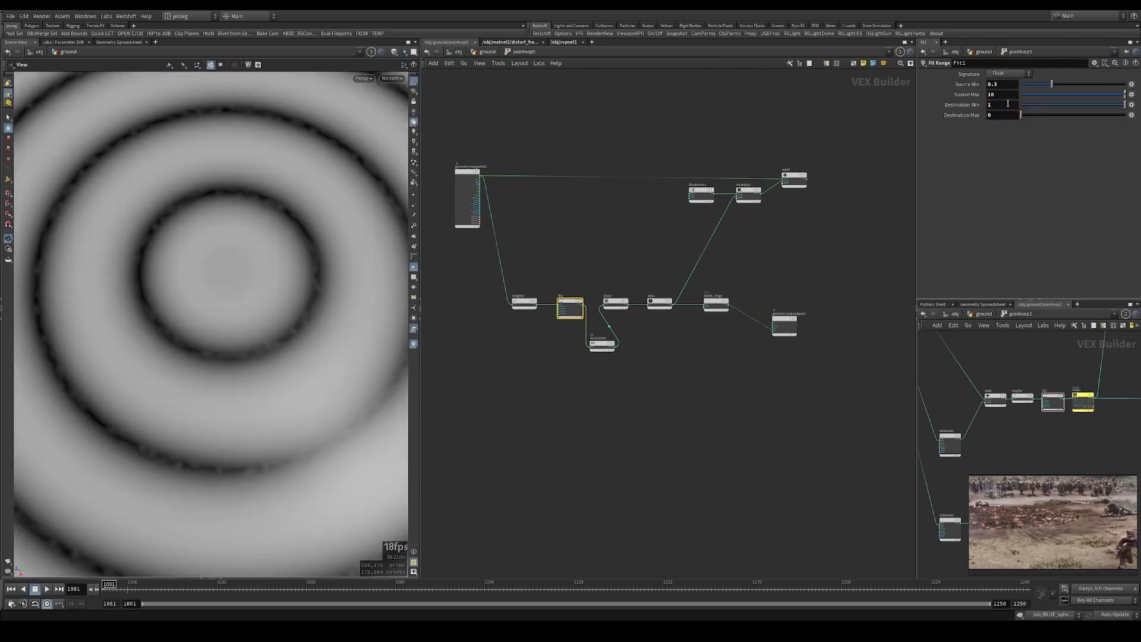
{"action": "right_click_drag", "start_coordinate": [224, 293], "coordinate": [166, 237]}
{"action": "left_click_drag", "start_coordinate": [242, 255], "coordinate": [252, 240]}
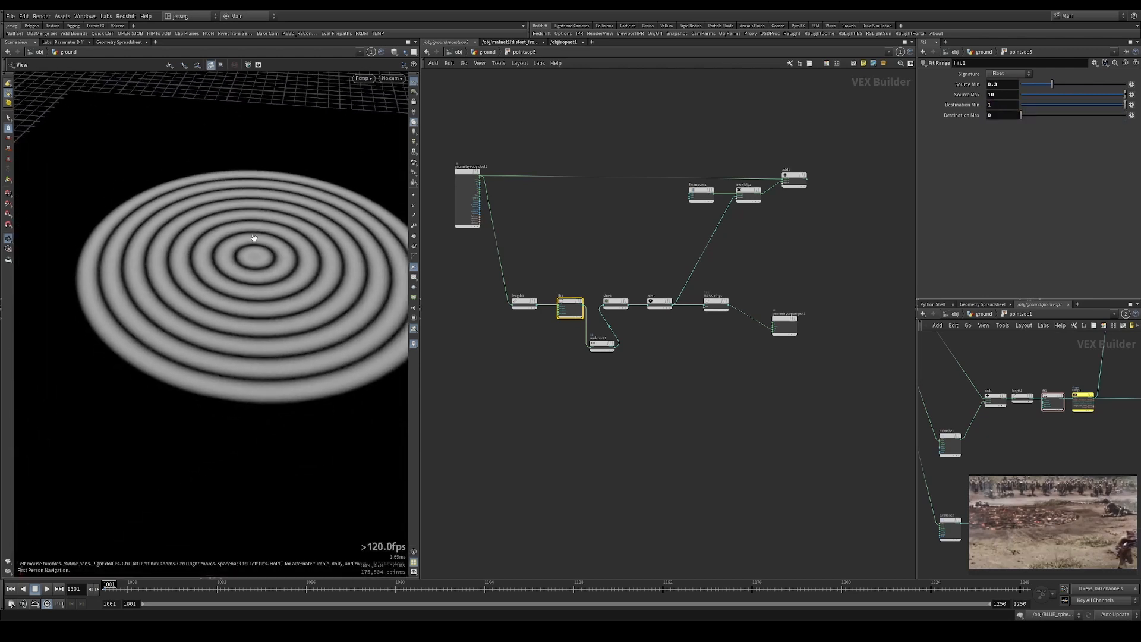
Lay out the ring mask nodes in a straight row and move geometryvopoutput1 up between add1 and MASK_rings.
{"action": "scroll", "coordinate": [794, 314], "scroll_direction": "up", "scroll_amount": 3}
{"action": "scroll", "coordinate": [796, 315], "scroll_direction": "down", "scroll_amount": 4}
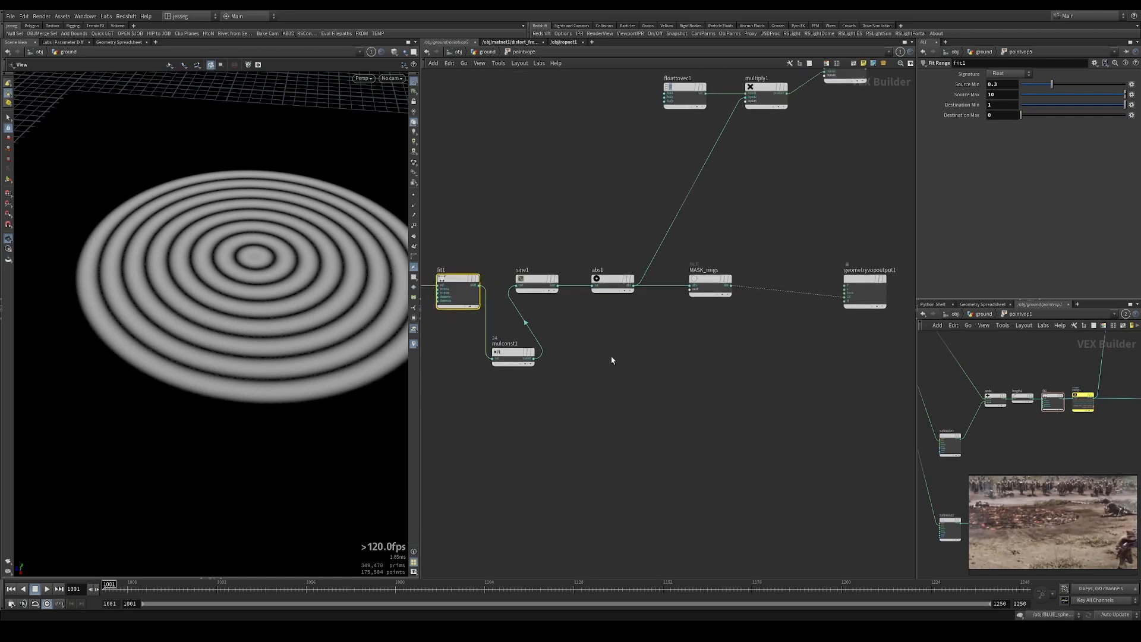
{"action": "left_click_drag", "start_coordinate": [470, 264], "coordinate": [732, 407]}
{"action": "key", "text": "l"}
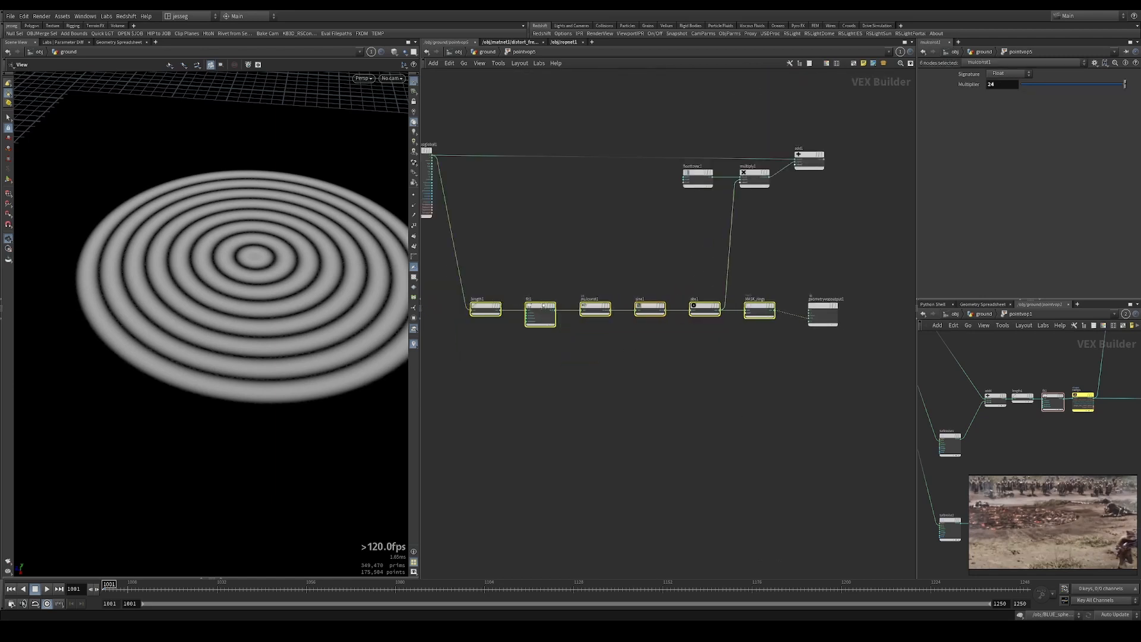
{"action": "middle_click_drag", "start_coordinate": [795, 267], "coordinate": [642, 303]}
{"action": "left_click", "coordinate": [642, 303]}
{"action": "left_click_drag", "start_coordinate": [672, 351], "coordinate": [681, 268]}
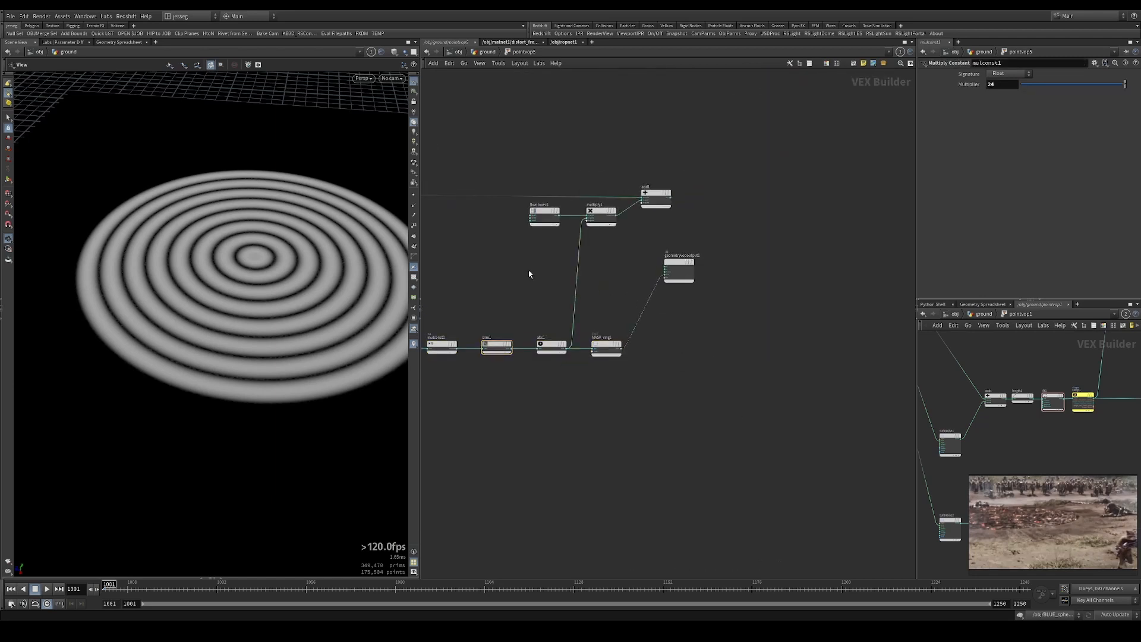
Connect the vec output of floattovec1 to the N input of geometryvopoutput1 and display the point normals.
{"action": "middle_click_drag", "start_coordinate": [530, 273], "coordinate": [635, 318]}
{"action": "left_click_drag", "start_coordinate": [638, 289], "coordinate": [636, 267]}
{"action": "scroll", "coordinate": [661, 290], "scroll_direction": "up", "scroll_amount": 3}
{"action": "left_click", "coordinate": [662, 240]}
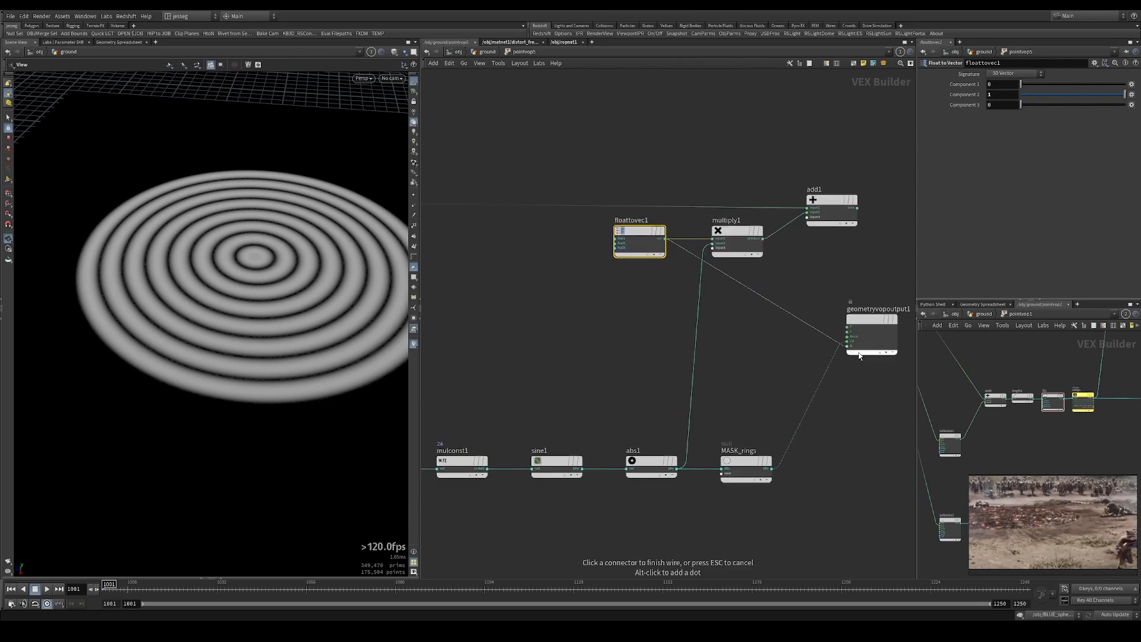
{"action": "left_click", "coordinate": [687, 332]}
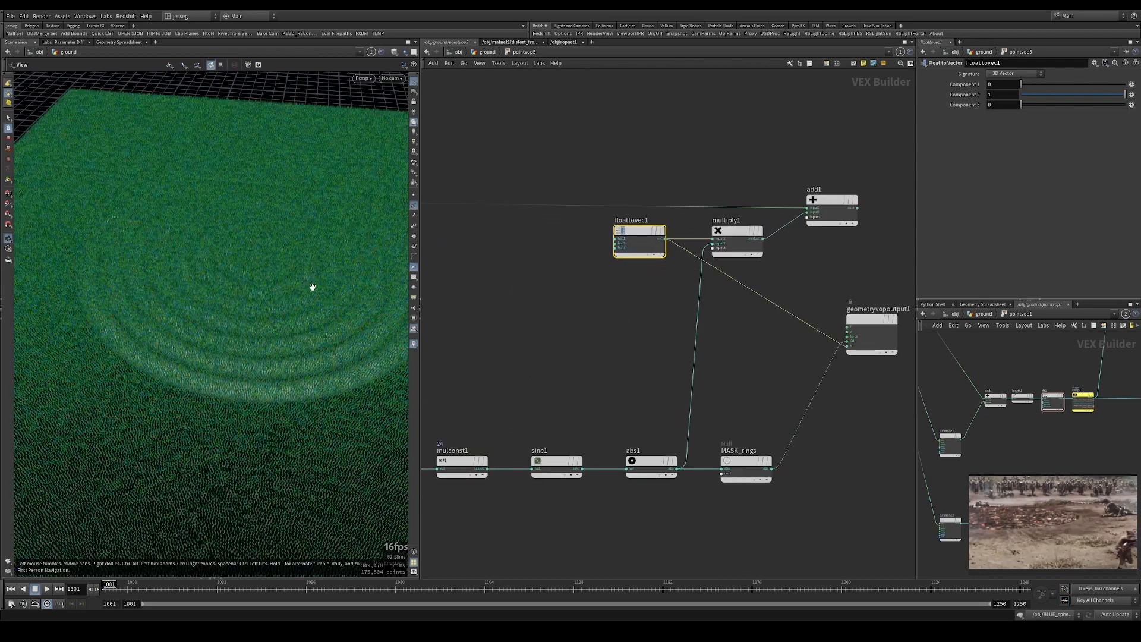
Cut the wire from MASK_rings to the Cd input of geometryvopoutput1.
{"action": "scroll", "coordinate": [820, 333], "scroll_direction": "up", "scroll_amount": 3}
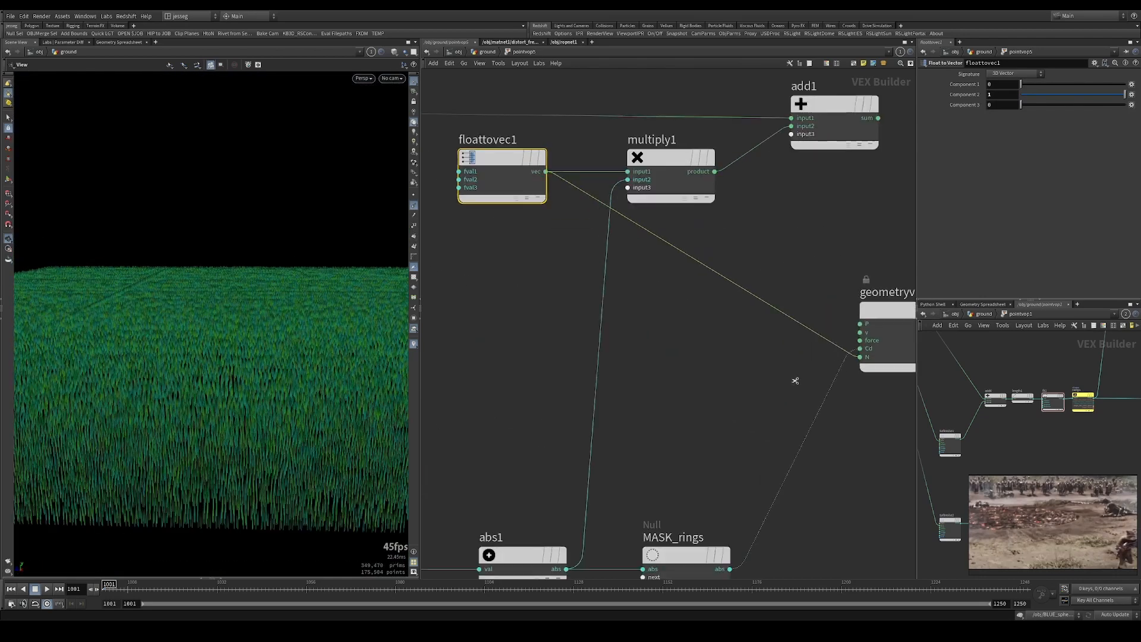
{"action": "scroll", "coordinate": [505, 238], "scroll_direction": "down", "scroll_amount": 2}
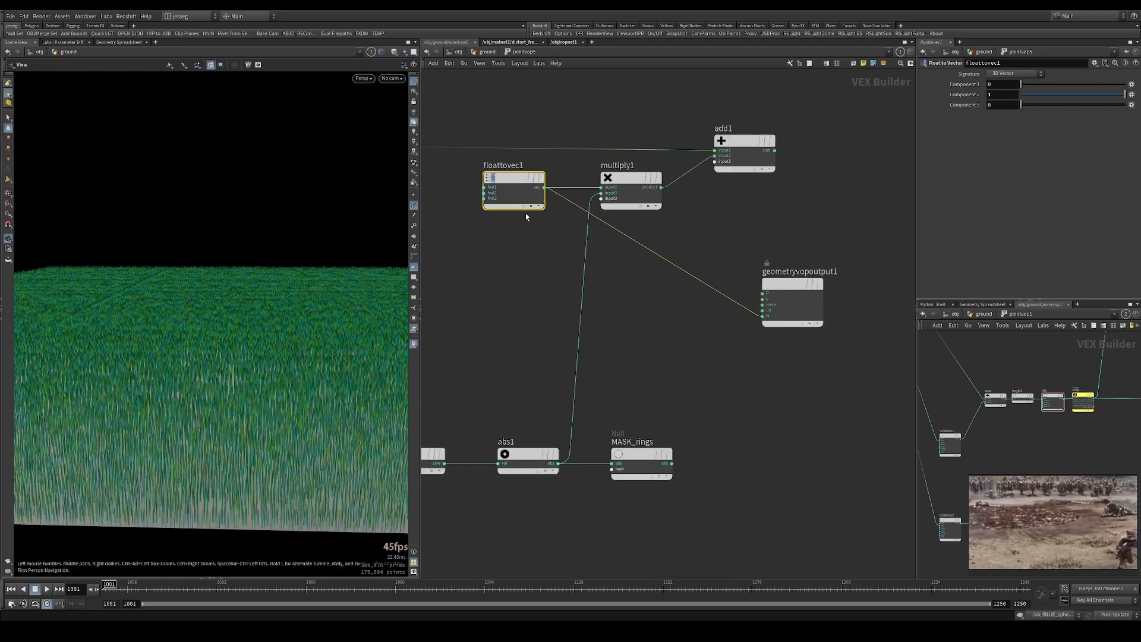
{"action": "middle_click_drag", "start_coordinate": [472, 207], "coordinate": [550, 246]}
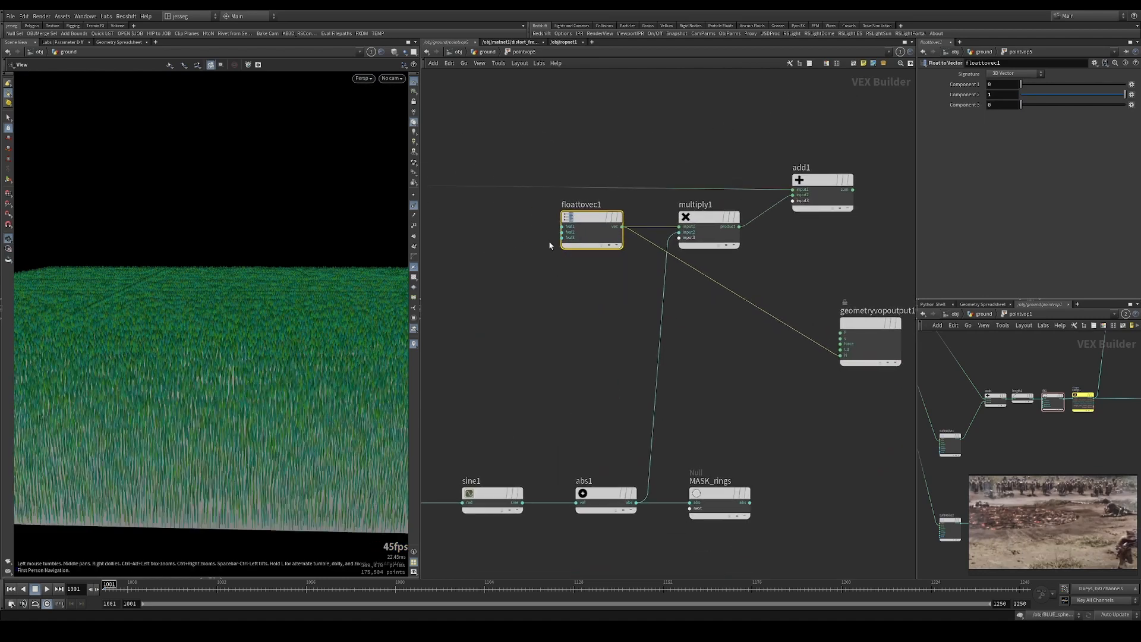
Set the display flag on pointvop5 in the ground network, reopen it and view the ground from above.
{"action": "left_click", "coordinate": [487, 52]}
{"action": "left_click", "coordinate": [729, 256]}
{"action": "double_click", "coordinate": [711, 257]}
{"action": "left_click_drag", "start_coordinate": [291, 305], "coordinate": [164, 336]}
{"action": "left_click_drag", "start_coordinate": [254, 286], "coordinate": [317, 286]}
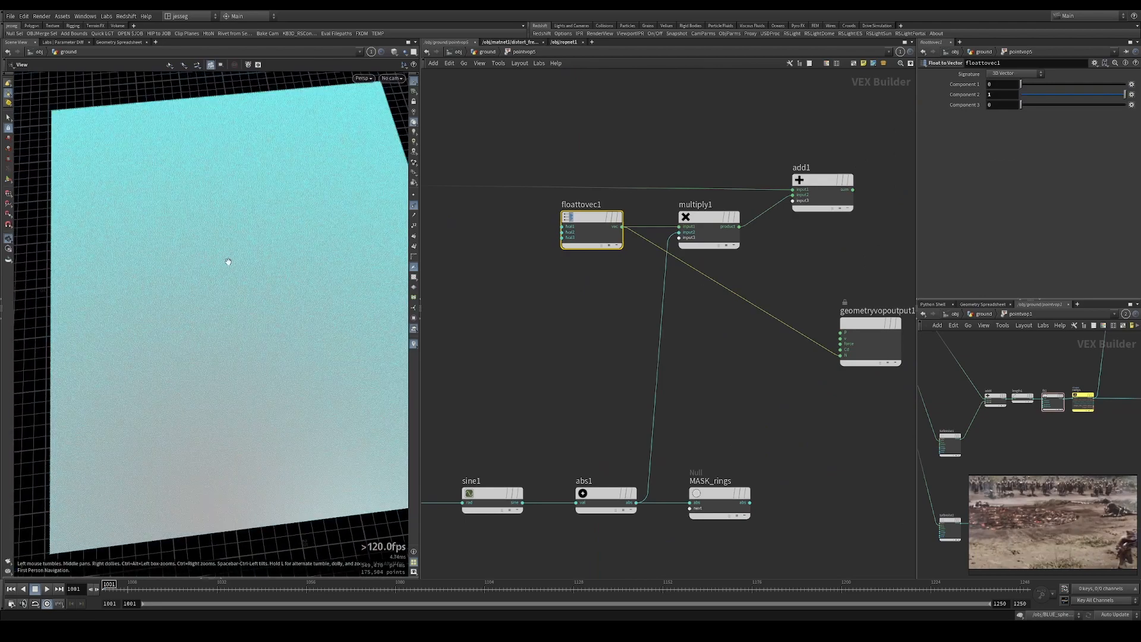
Hide the point normals and compare the ground's shaded and wireframe display.
{"action": "scroll", "coordinate": [550, 365], "scroll_direction": "down", "scroll_amount": 3}
{"action": "left_click", "coordinate": [523, 425]}
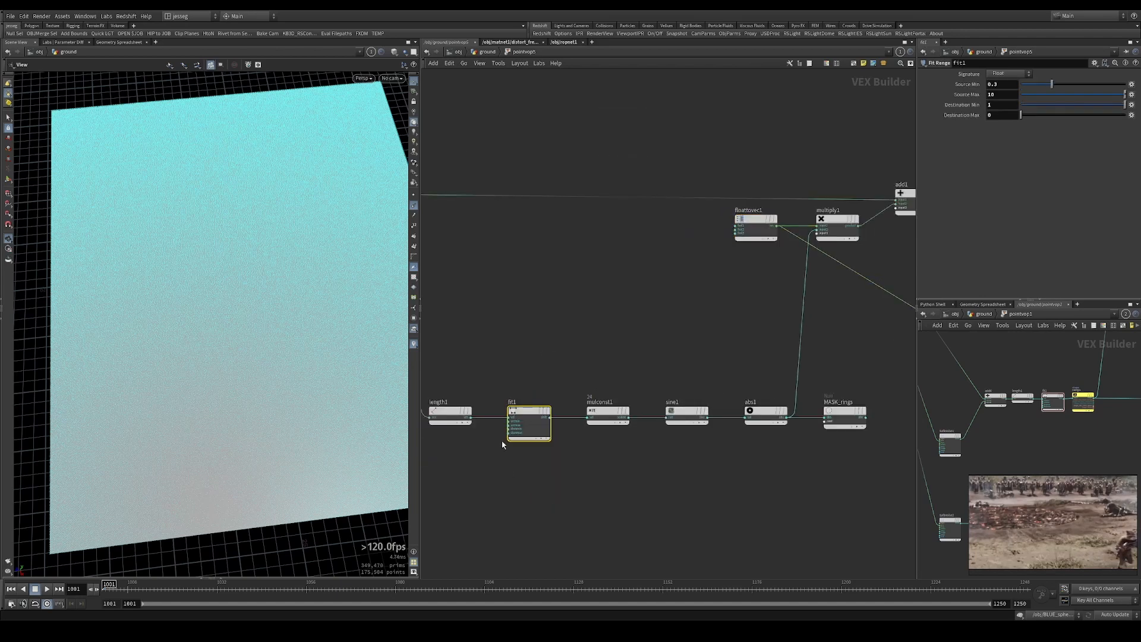
{"action": "scroll", "coordinate": [593, 410], "scroll_direction": "down", "scroll_amount": 2}
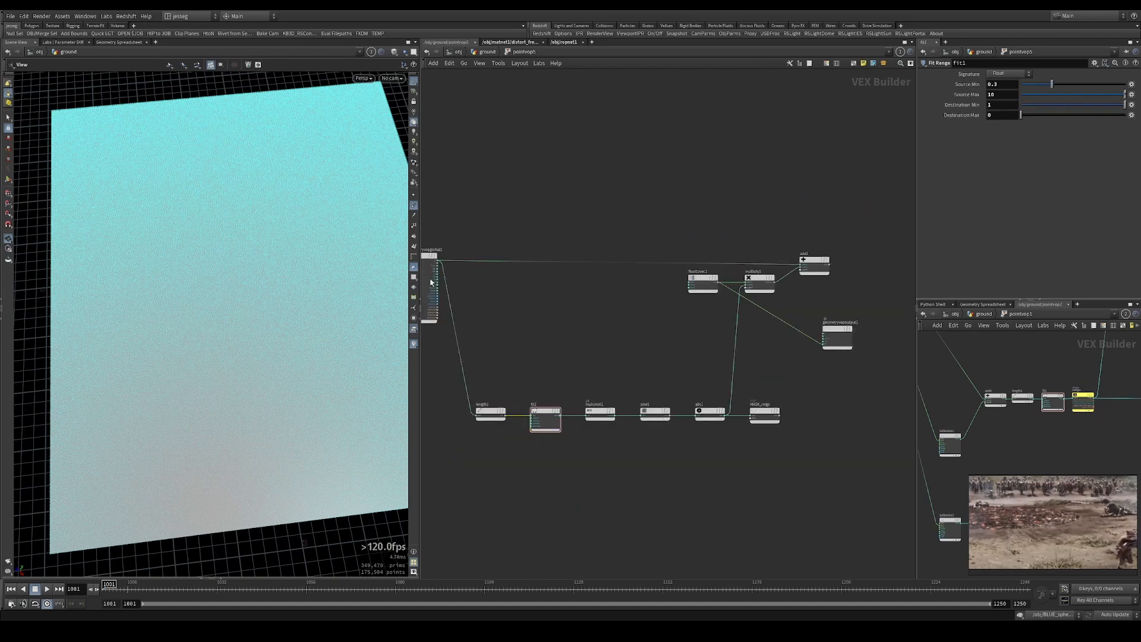
{"action": "scroll", "coordinate": [432, 283], "scroll_direction": "up", "scroll_amount": 3}
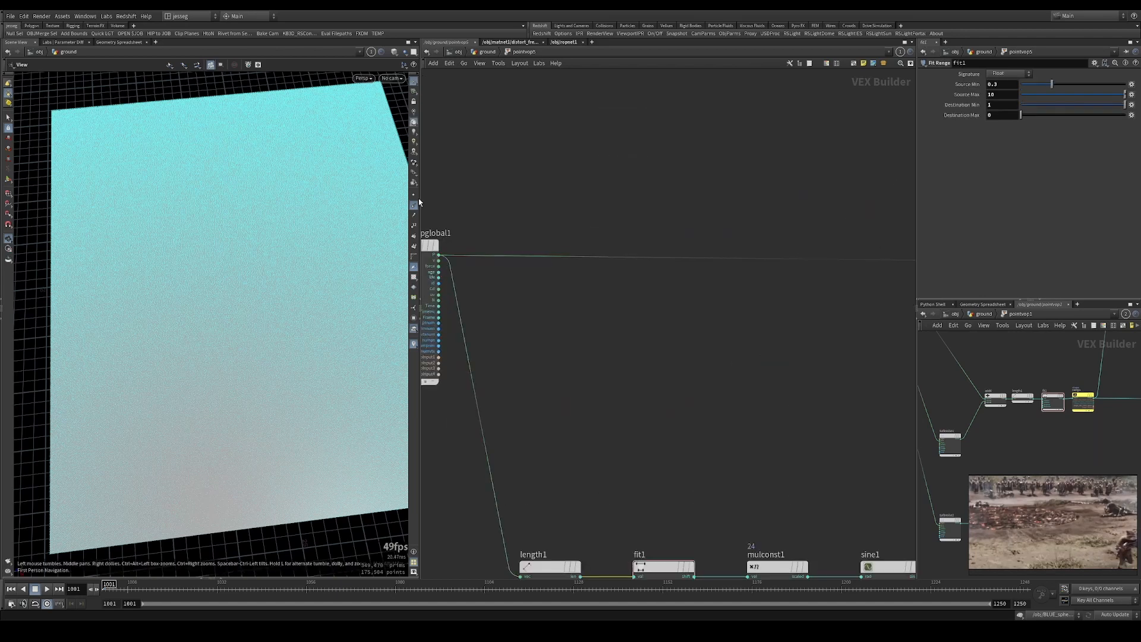
{"action": "left_click", "coordinate": [414, 205]}
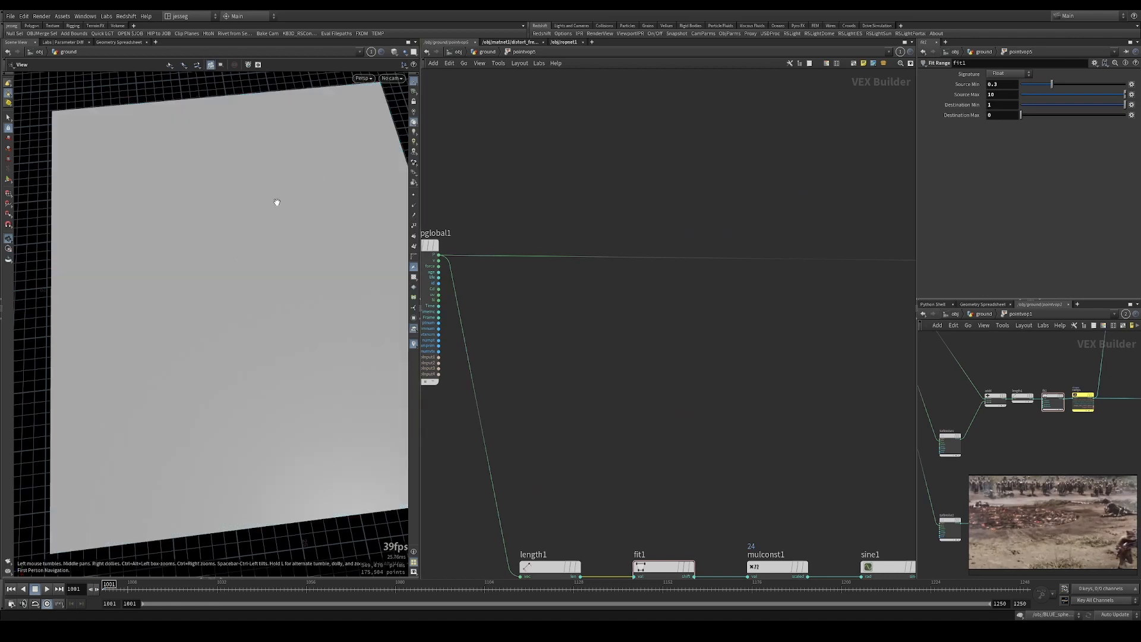
{"action": "key", "text": "w"}
{"action": "key", "text": "w"}
{"action": "key", "text": "w"}
{"action": "key", "text": "w"}
{"action": "left_click", "coordinate": [432, 257]}
{"action": "scroll", "coordinate": [497, 276], "scroll_direction": "down", "scroll_amount": 5}
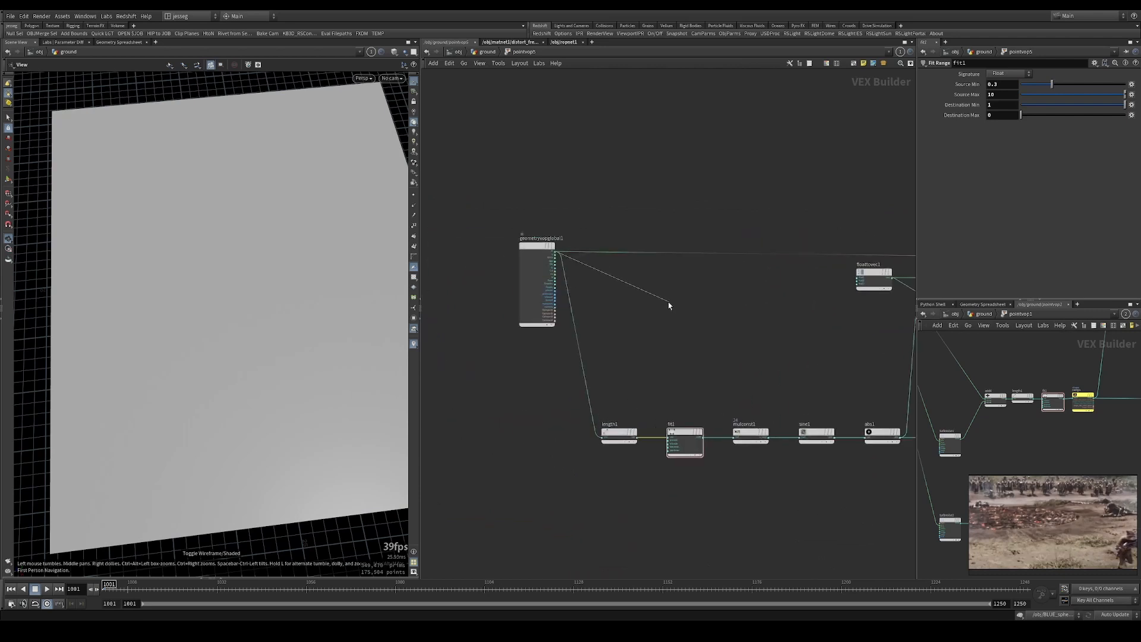
{"action": "middle_click_drag", "start_coordinate": [767, 340], "coordinate": [758, 344]}
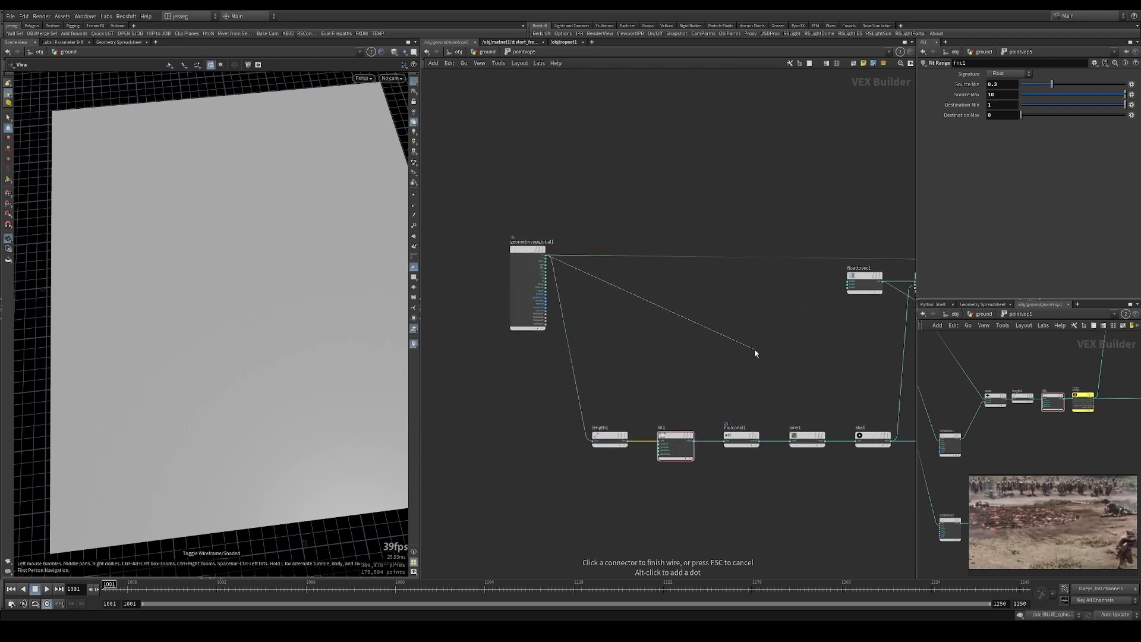
{"action": "key", "text": "Tab"}
{"action": "key", "text": "Escape"}
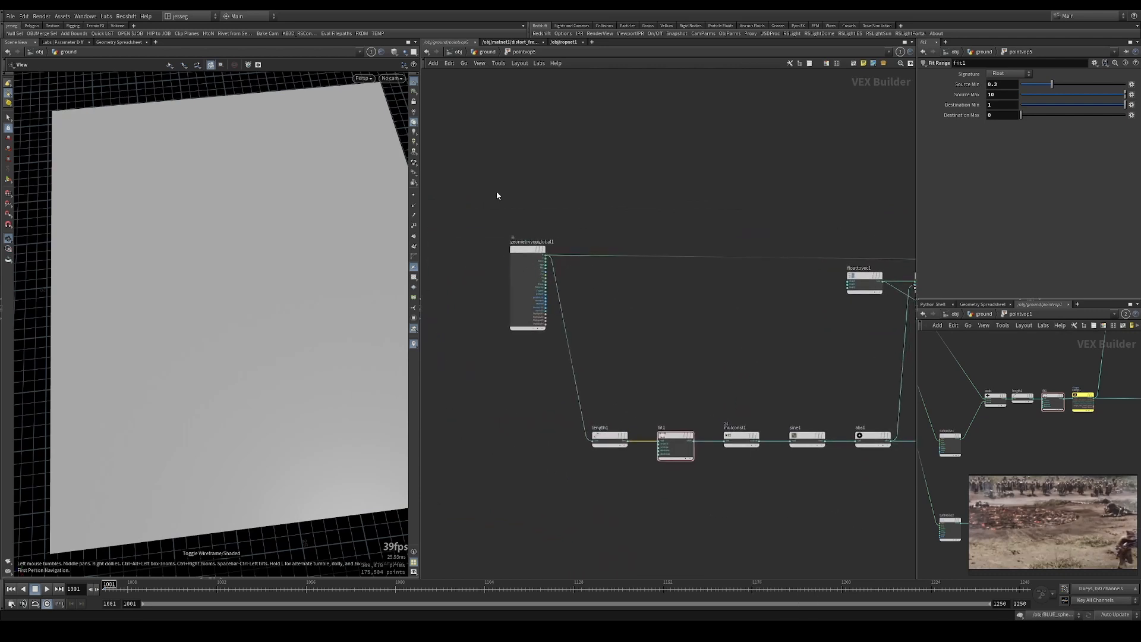
Connect the P output of geometryvopglobal1 to the N input of geometryvopoutput1, replacing the wire from floattovec1.
{"action": "scroll", "coordinate": [576, 257], "scroll_direction": "up", "scroll_amount": 3}
{"action": "left_click", "coordinate": [524, 250]}
{"action": "scroll", "coordinate": [565, 265], "scroll_direction": "down", "scroll_amount": 3}
{"action": "middle_click_drag", "start_coordinate": [811, 332], "coordinate": [679, 293]}
{"action": "middle_click_drag", "start_coordinate": [914, 323], "coordinate": [787, 315]}
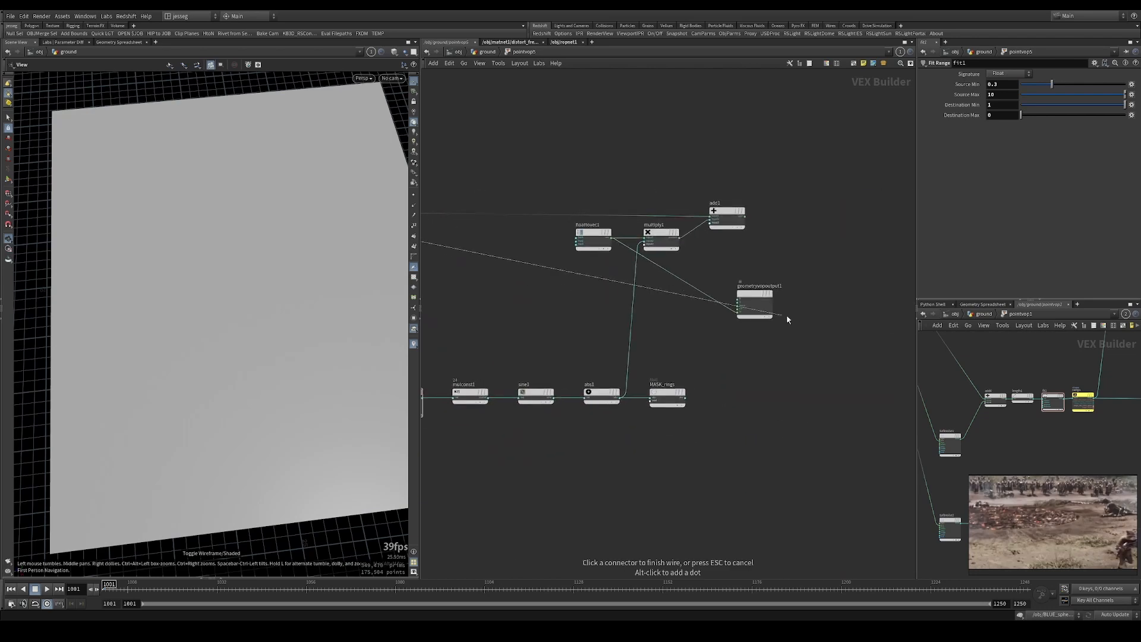
{"action": "scroll", "coordinate": [788, 313], "scroll_direction": "up", "scroll_amount": 3}
{"action": "left_click", "coordinate": [682, 311]}
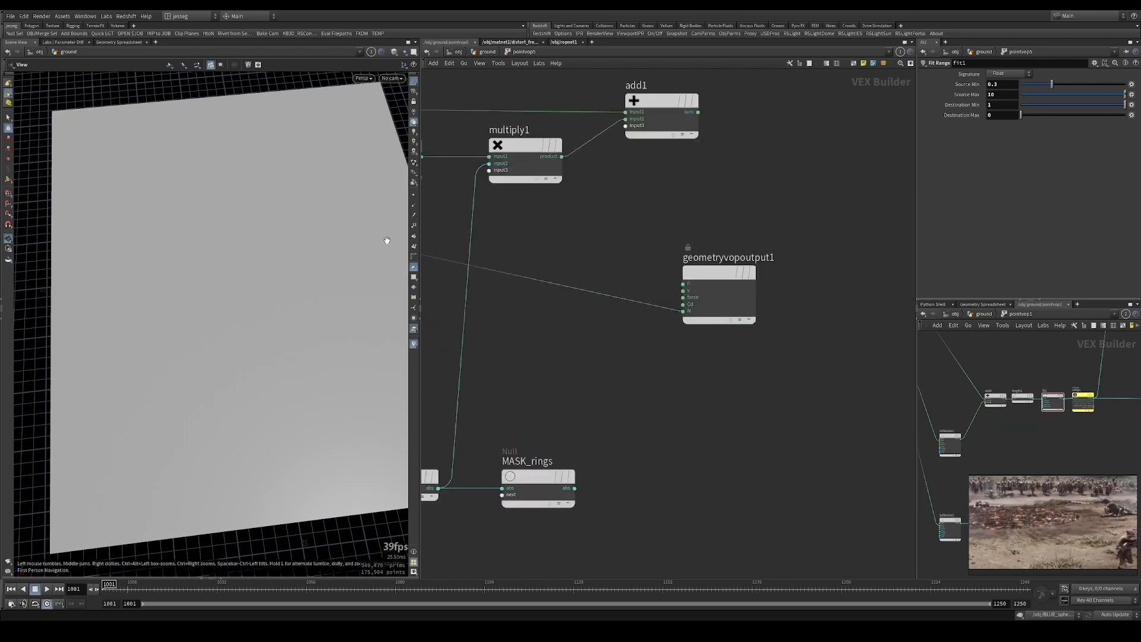
Display the point normals again and examine their directions around the centre of the ground.
{"action": "left_click", "coordinate": [415, 205]}
{"action": "left_click_drag", "start_coordinate": [302, 556], "coordinate": [230, 275]}
{"action": "right_click_drag", "start_coordinate": [229, 276], "coordinate": [435, 231]}
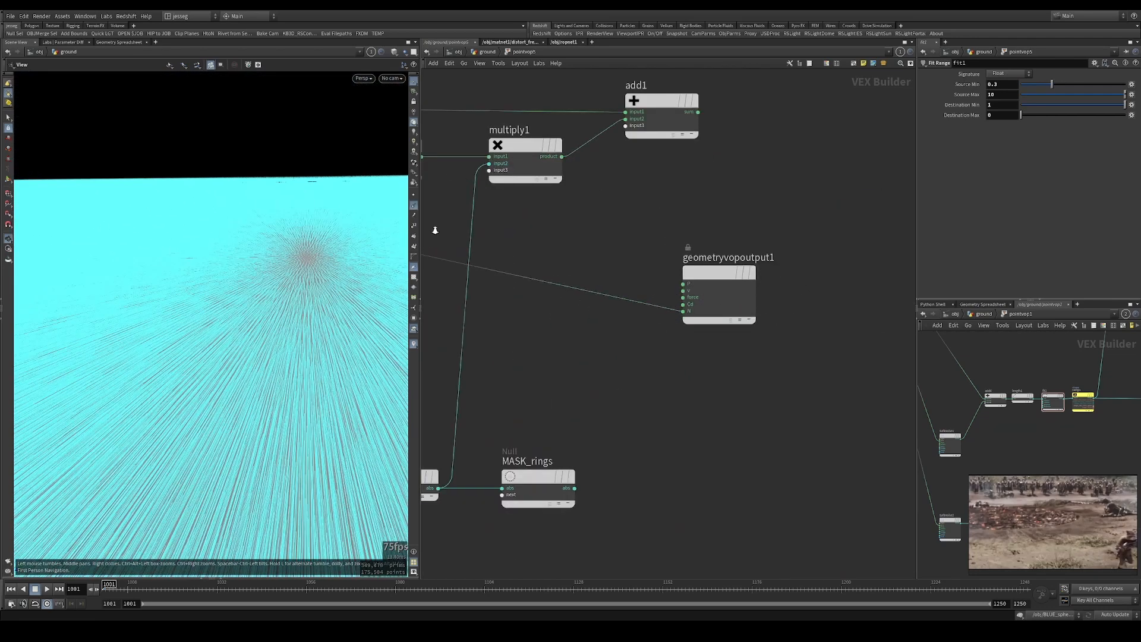
{"action": "left_click_drag", "start_coordinate": [297, 226], "coordinate": [261, 333]}
{"action": "right_click_drag", "start_coordinate": [261, 309], "coordinate": [214, 280]}
{"action": "right_click_drag", "start_coordinate": [338, 269], "coordinate": [356, 266]}
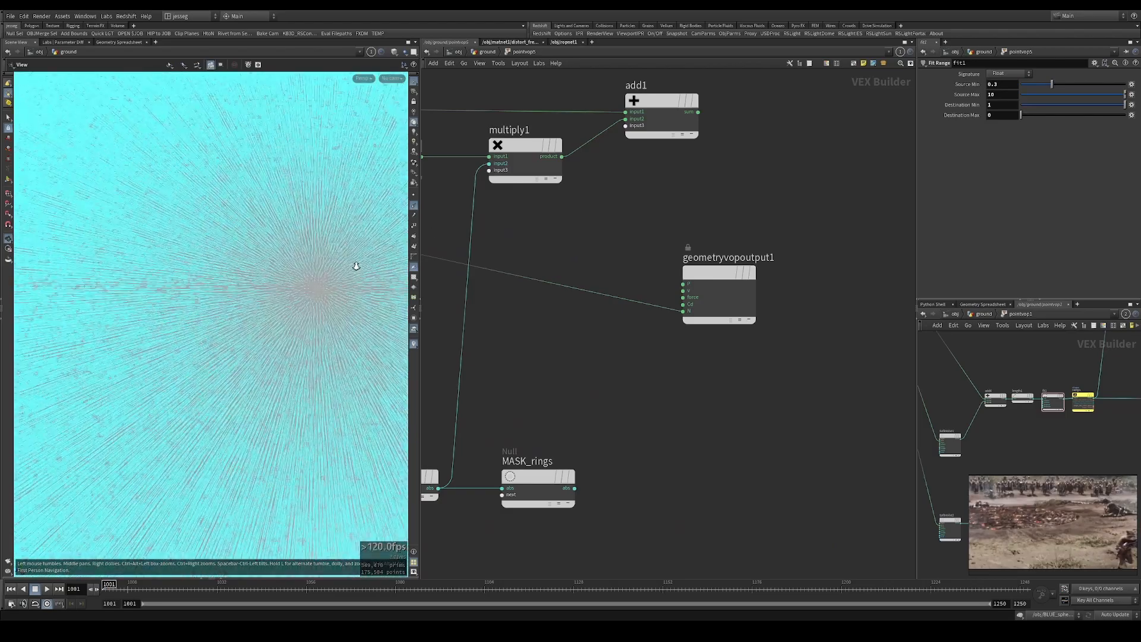
{"action": "left_click_drag", "start_coordinate": [356, 266], "coordinate": [366, 304]}
{"action": "right_click_drag", "start_coordinate": [264, 303], "coordinate": [239, 324]}
Compare the length of the normals near the ground's centre with those at its outer edge.
{"action": "middle_click_drag", "start_coordinate": [663, 350], "coordinate": [968, 394]}
{"action": "right_click_drag", "start_coordinate": [634, 350], "coordinate": [532, 335]}
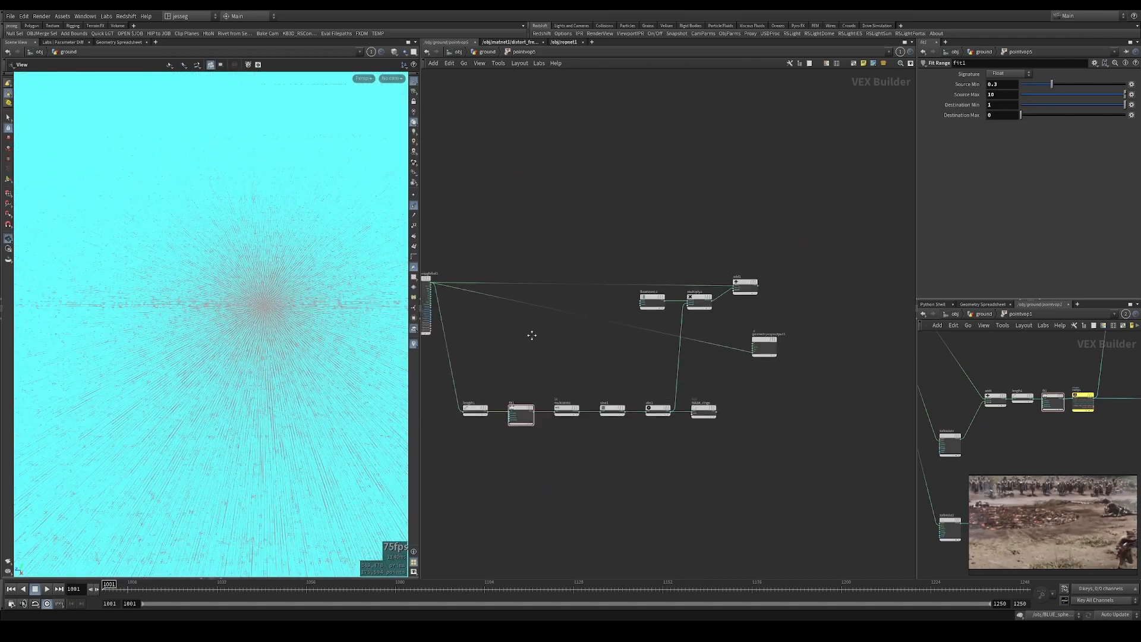
{"action": "middle_click_drag", "start_coordinate": [532, 335], "coordinate": [687, 355]}
{"action": "scroll", "coordinate": [687, 355], "scroll_direction": "up", "scroll_amount": 4}
{"action": "middle_click_drag", "start_coordinate": [105, 261], "coordinate": [196, 271]}
{"action": "right_click_drag", "start_coordinate": [196, 271], "coordinate": [148, 310]}
{"action": "middle_click_drag", "start_coordinate": [238, 306], "coordinate": [270, 292]}
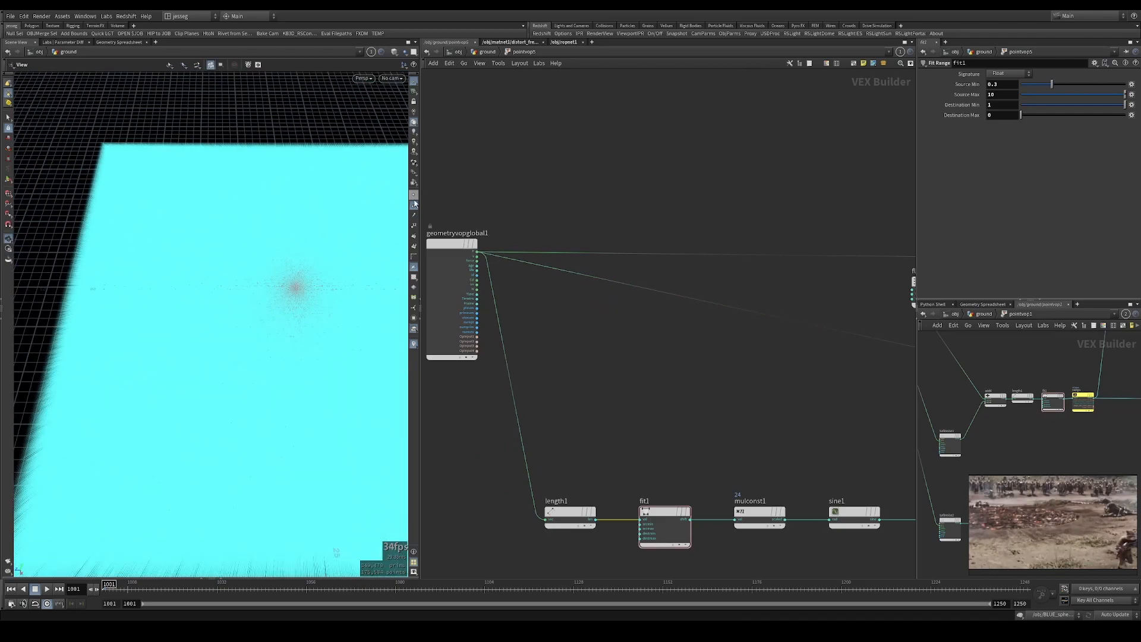
{"action": "right_click_drag", "start_coordinate": [123, 343], "coordinate": [309, 288]}
{"action": "right_click_drag", "start_coordinate": [238, 275], "coordinate": [91, 276]}
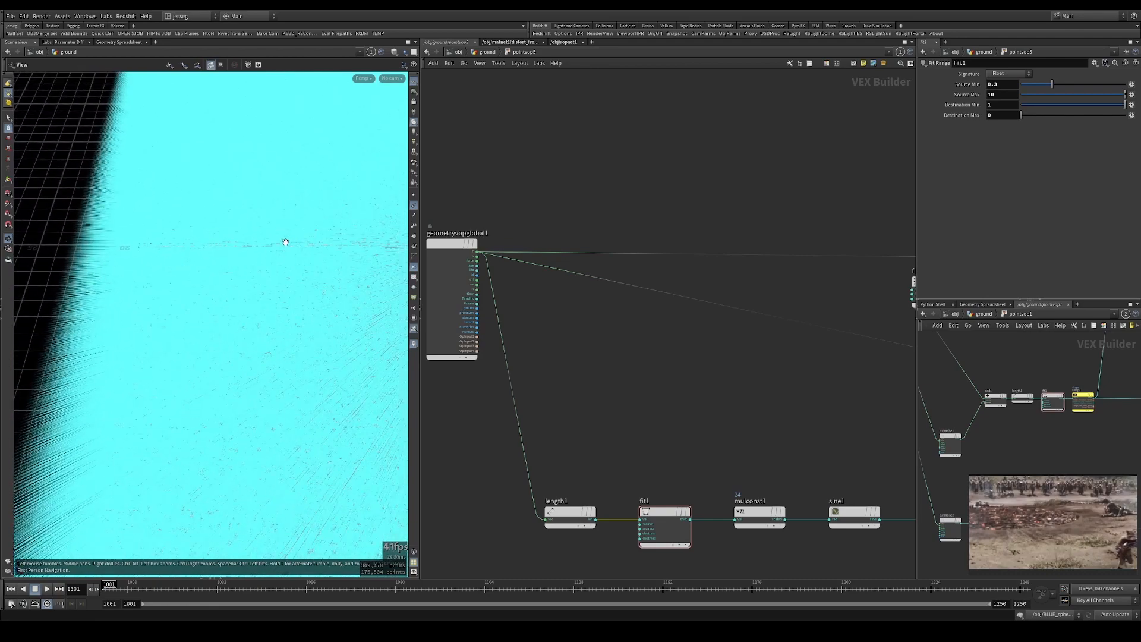
{"action": "right_click_drag", "start_coordinate": [182, 240], "coordinate": [63, 245]}
{"action": "right_click_drag", "start_coordinate": [257, 250], "coordinate": [155, 264]}
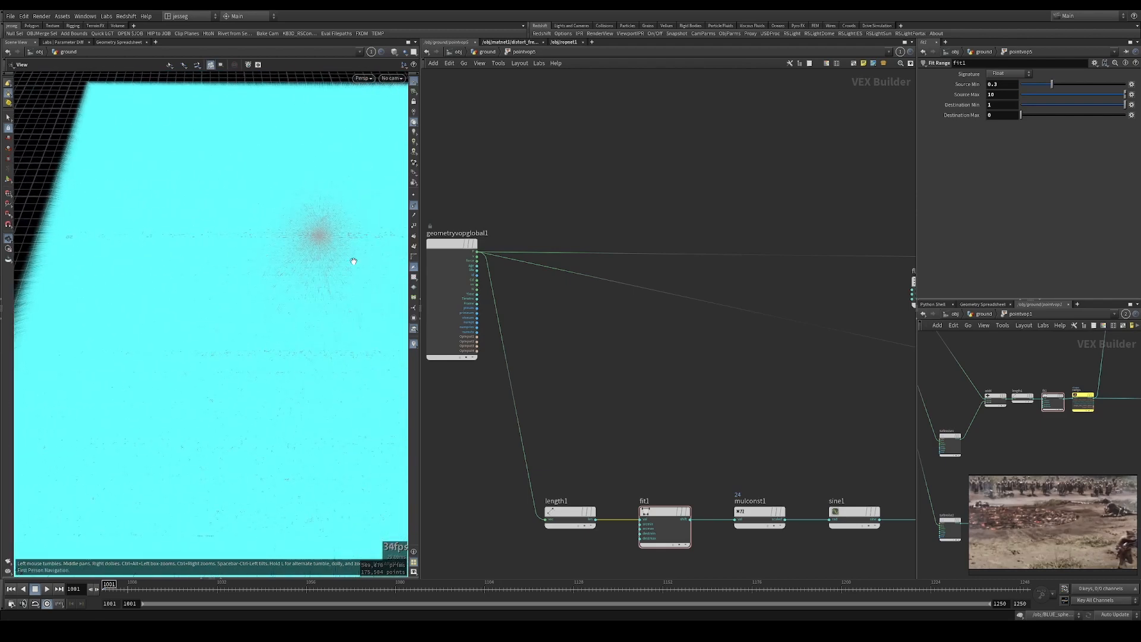
Add a Normalize node and insert it on the wire from geometryvopglobal1's P to geometryvopoutput1's N input.
{"action": "key", "text": "Tab"}
{"action": "type", "text": "norm"}
{"action": "key", "text": "Return"}
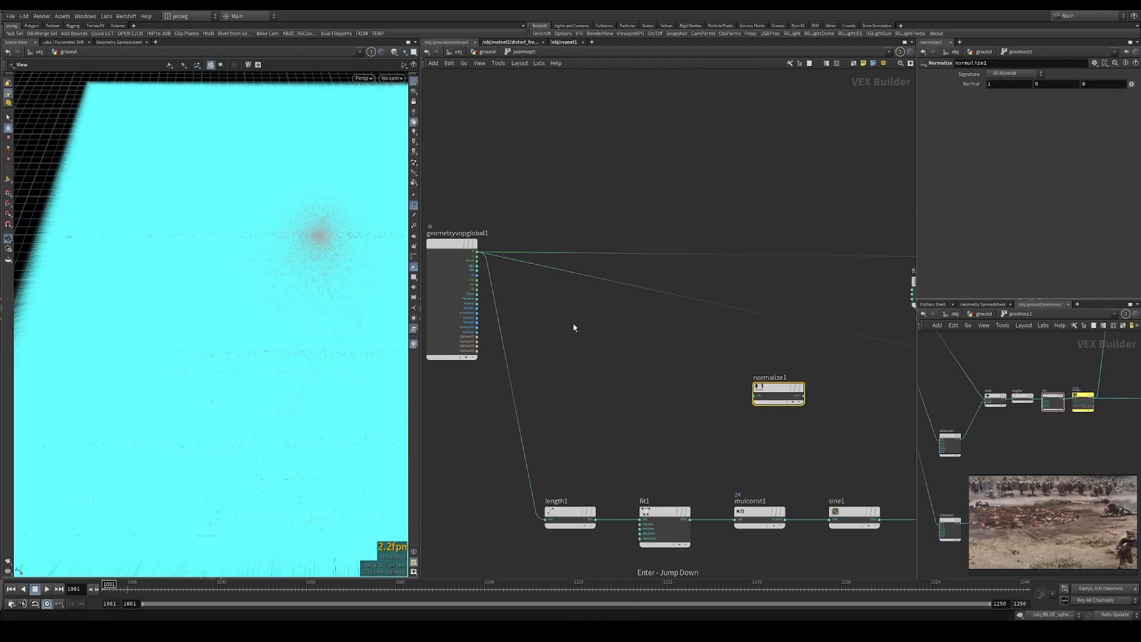
{"action": "left_click_drag", "start_coordinate": [774, 389], "coordinate": [670, 360]}
{"action": "right_click_drag", "start_coordinate": [178, 273], "coordinate": [333, 250]}
{"action": "middle_click_drag", "start_coordinate": [334, 250], "coordinate": [193, 274]}
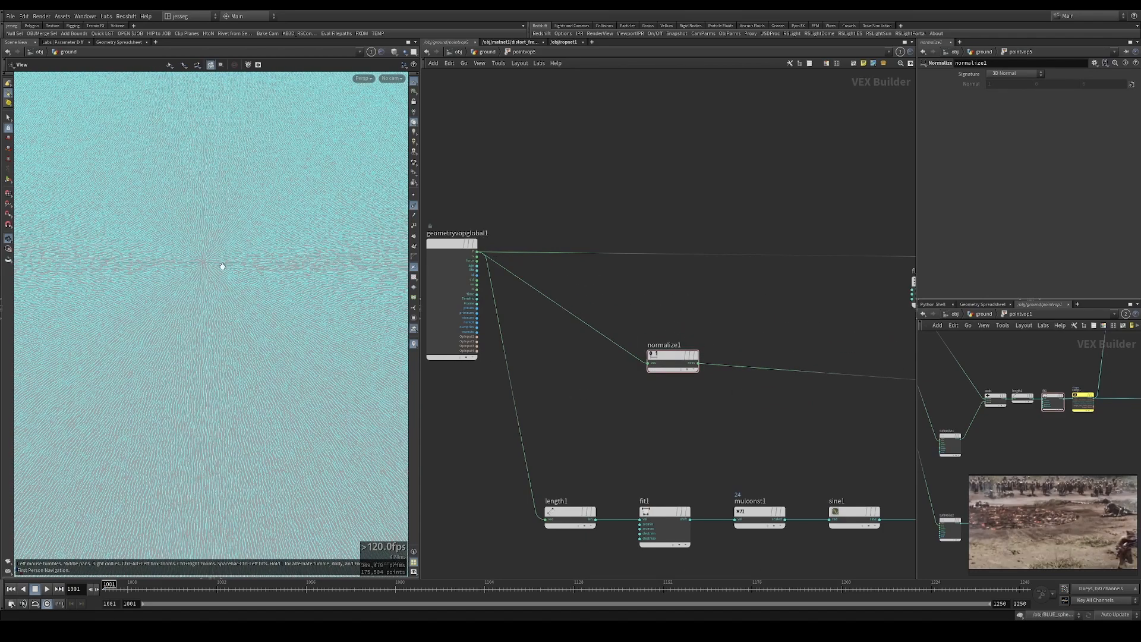
Detach floattovec1 from multiply1, move it aside and connect normalize1 to multiply1's first input.
{"action": "middle_click_drag", "start_coordinate": [892, 330], "coordinate": [606, 280]}
{"action": "scroll", "coordinate": [733, 286], "scroll_direction": "down", "scroll_amount": 3}
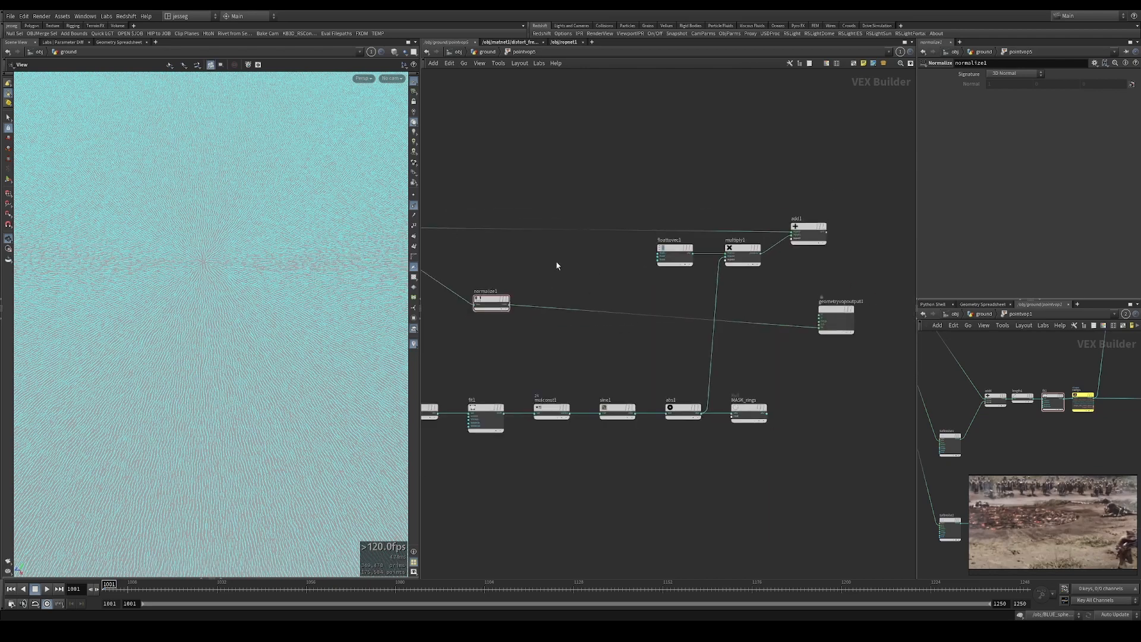
{"action": "left_click_drag", "start_coordinate": [490, 306], "coordinate": [493, 260]}
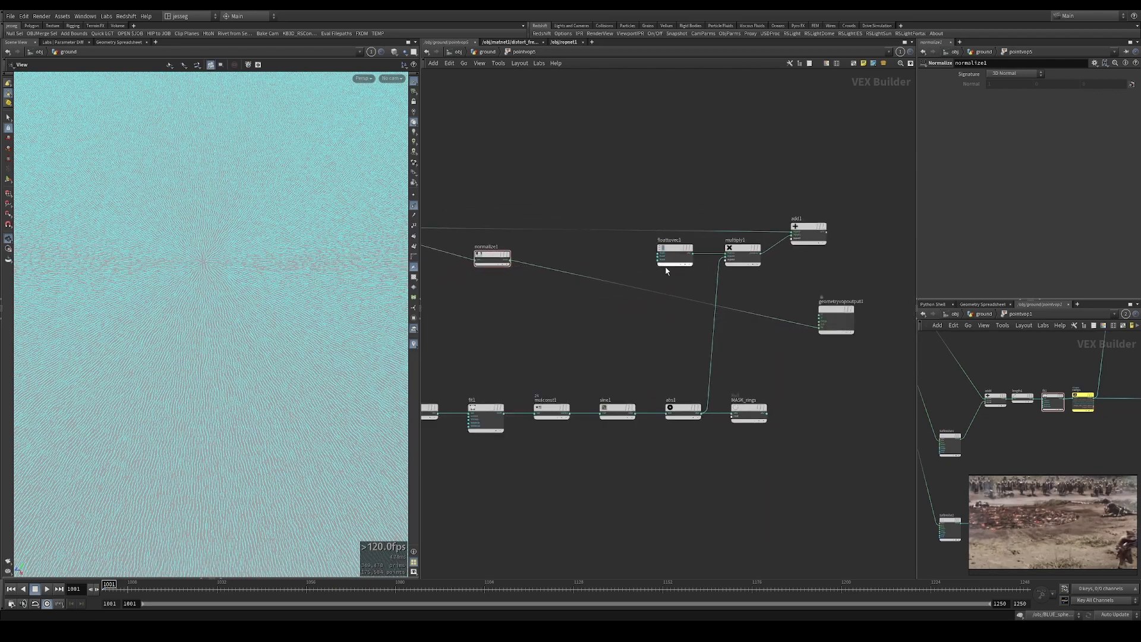
{"action": "left_click_drag", "start_coordinate": [657, 266], "coordinate": [619, 167]}
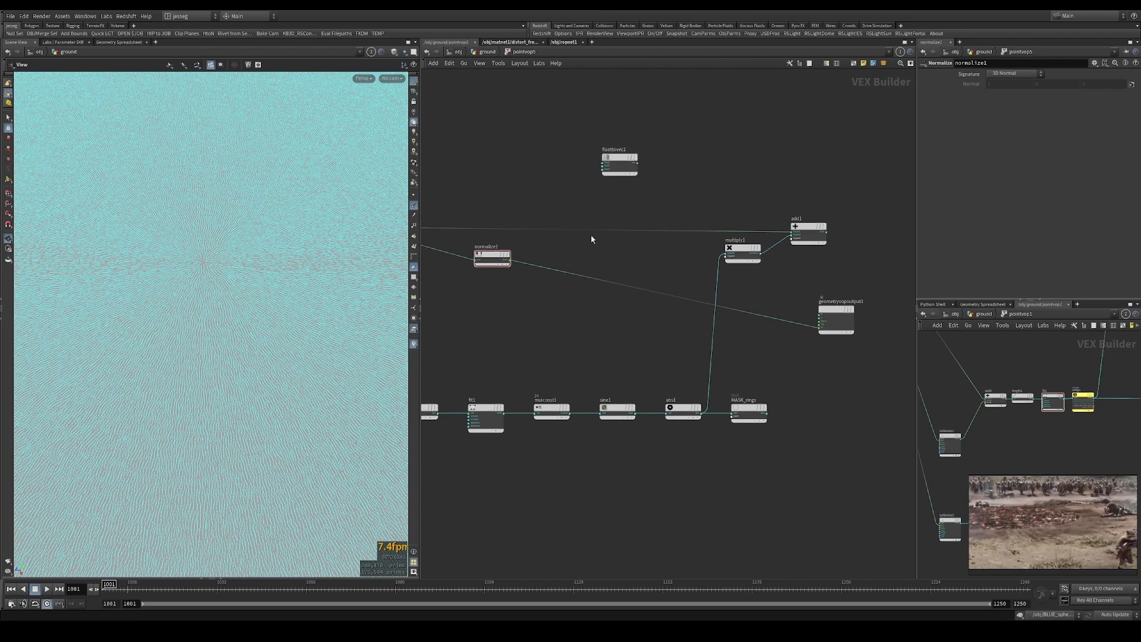
{"action": "scroll", "coordinate": [633, 258], "scroll_direction": "up", "scroll_amount": 2}
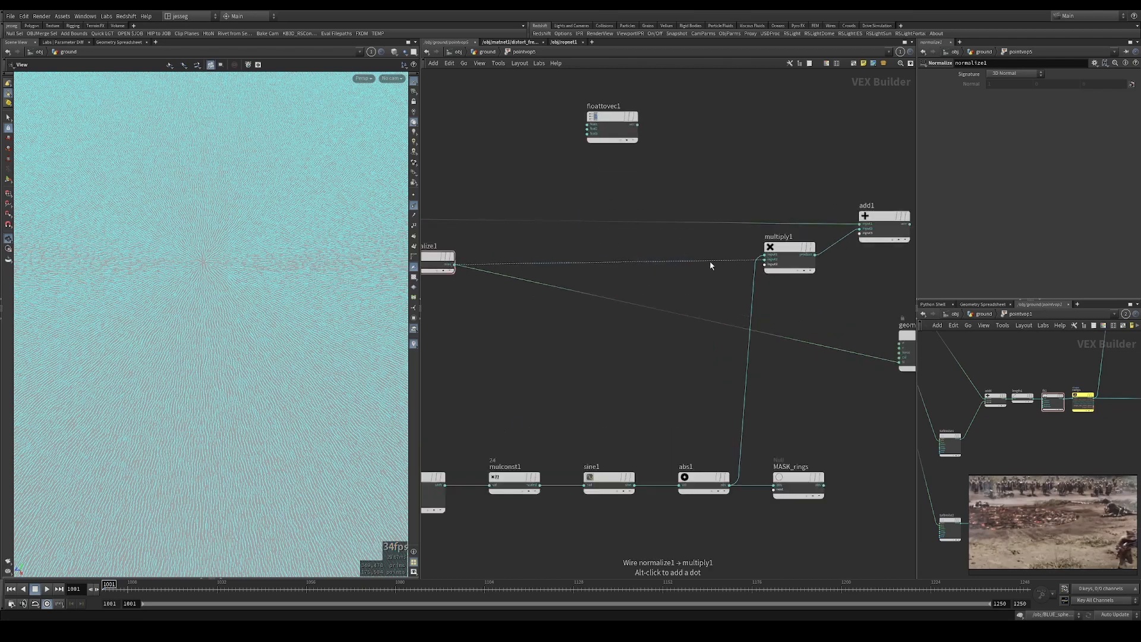
{"action": "left_click_drag", "start_coordinate": [711, 261], "coordinate": [766, 255]}
Rewire multiply1's second input from abs1 to the output of MASK_rings and colour the MASK_rings node black.
{"action": "left_click", "coordinate": [766, 260]}
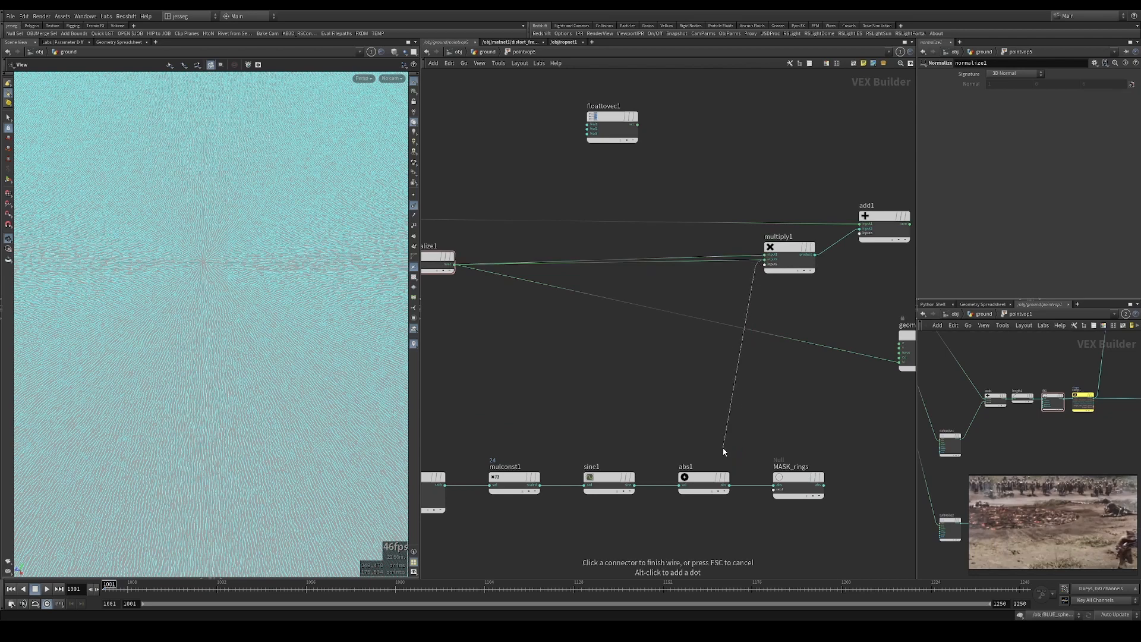
{"action": "left_click", "coordinate": [835, 487]}
{"action": "scroll", "coordinate": [835, 490], "scroll_direction": "down", "scroll_amount": 3}
{"action": "middle_click_drag", "start_coordinate": [836, 522], "coordinate": [725, 488]}
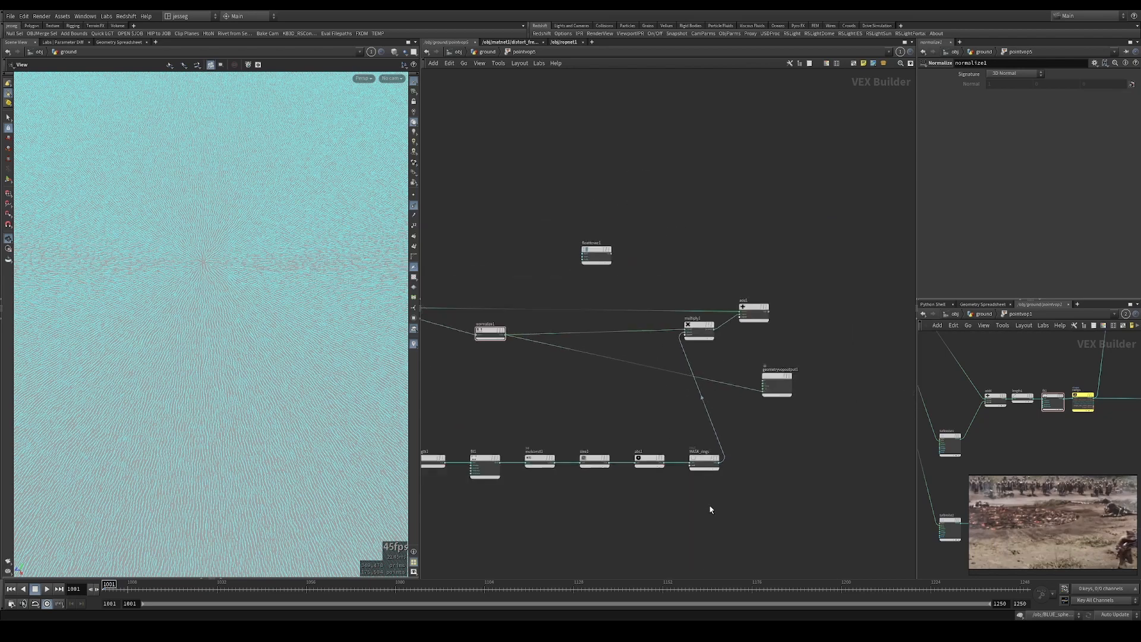
{"action": "left_click", "coordinate": [704, 462]}
{"action": "key", "text": "c"}
{"action": "left_click", "coordinate": [763, 565]}
{"action": "key", "text": "c"}
Rearrange multiply1, add1 and geometryvopoutput1 so they have more space to the right of MASK_rings.
{"action": "left_click_drag", "start_coordinate": [771, 384], "coordinate": [797, 381]}
{"action": "left_click_drag", "start_coordinate": [866, 415], "coordinate": [684, 279]}
{"action": "left_click_drag", "start_coordinate": [706, 327], "coordinate": [770, 343]}
{"action": "left_click", "coordinate": [822, 375]}
{"action": "middle_click_drag", "start_coordinate": [823, 375], "coordinate": [639, 361]}
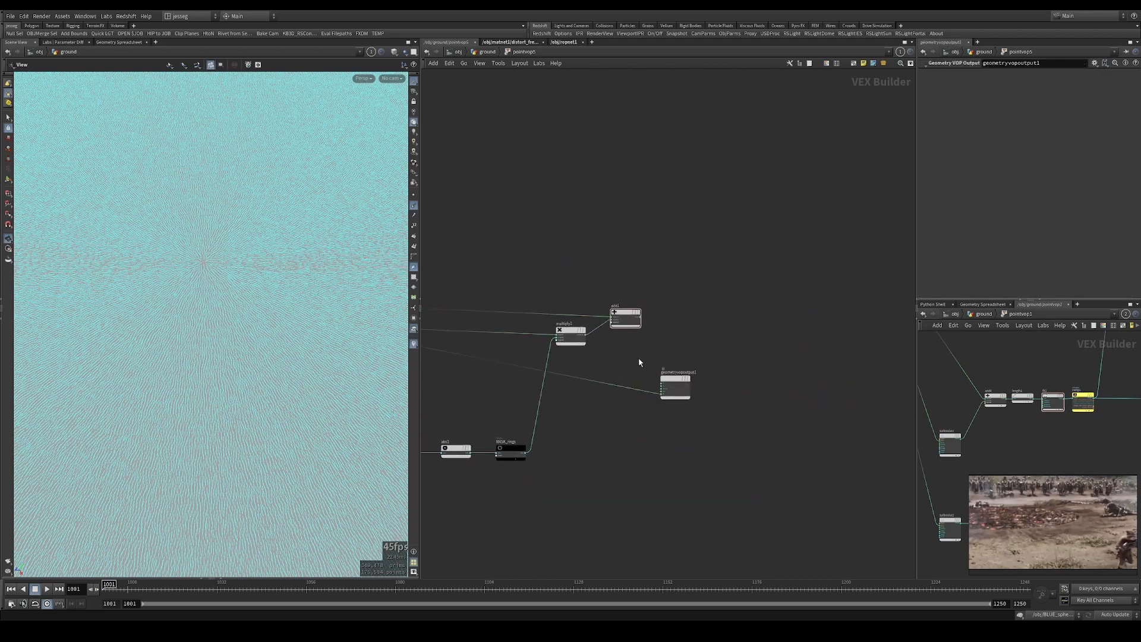
Cut the wire into the N input of geometryvopoutput1 and connect add1's sum output to its P input.
{"action": "scroll", "coordinate": [655, 368], "scroll_direction": "up", "scroll_amount": 3}
{"action": "left_click_drag", "start_coordinate": [683, 379], "coordinate": [645, 356]}
{"action": "key", "text": "y"}
{"action": "left_click_drag", "start_coordinate": [624, 284], "coordinate": [690, 328]}
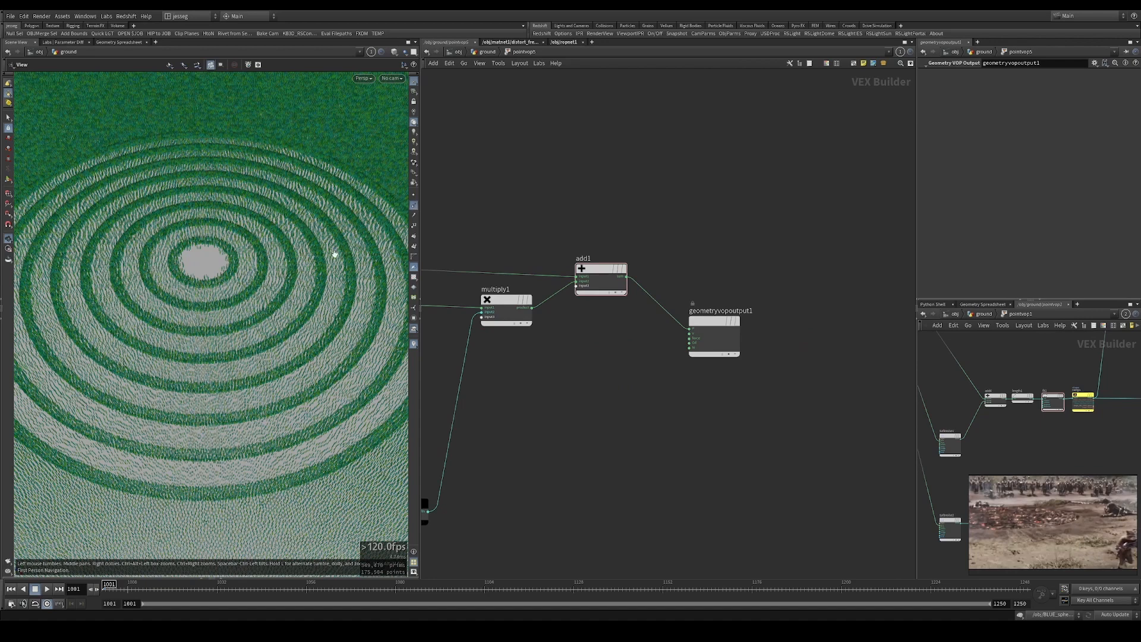
Hide the point normals, set the display flag on normal6 in the ground network and reopen pointvop5.
{"action": "left_click", "coordinate": [414, 206]}
{"action": "left_click_drag", "start_coordinate": [334, 244], "coordinate": [407, 162]}
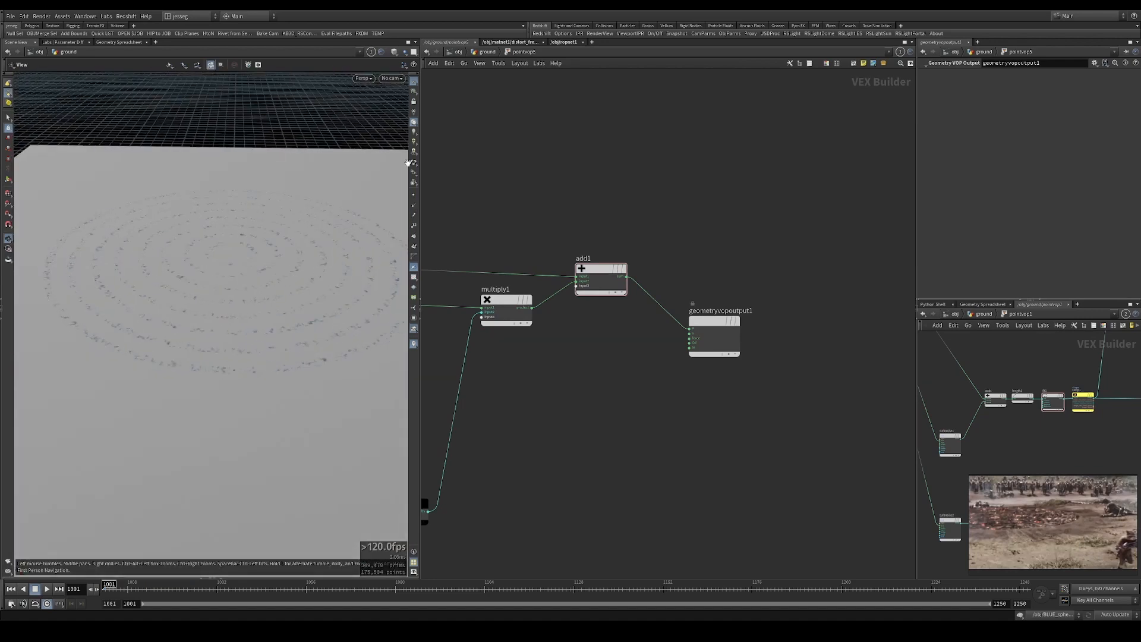
{"action": "left_click", "coordinate": [485, 51]}
{"action": "left_click", "coordinate": [724, 324]}
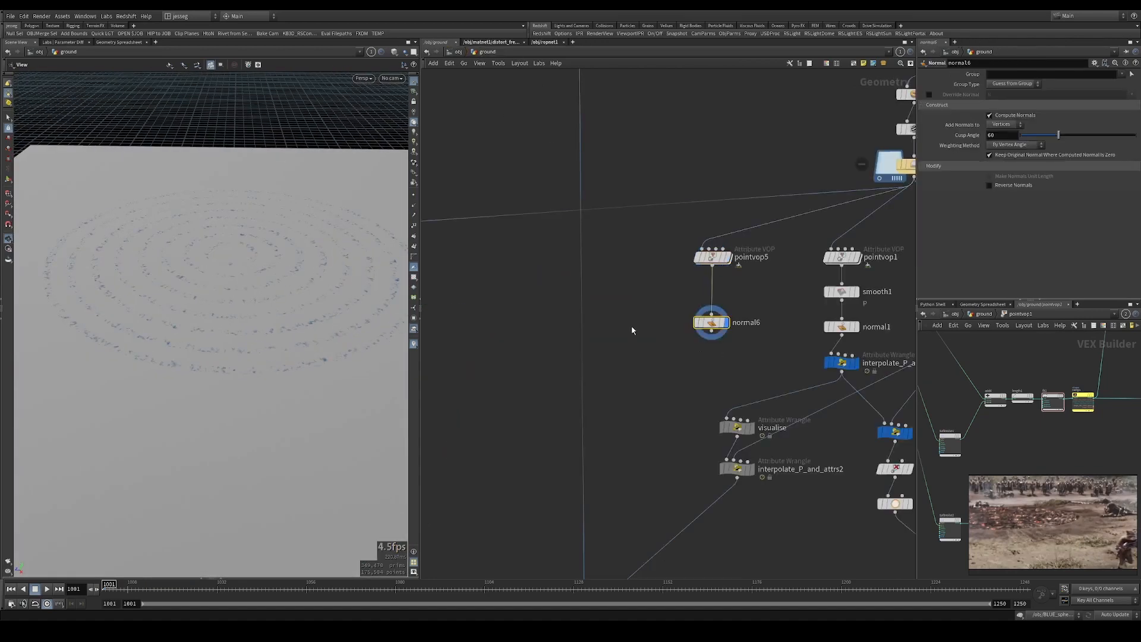
{"action": "double_click", "coordinate": [709, 257]}
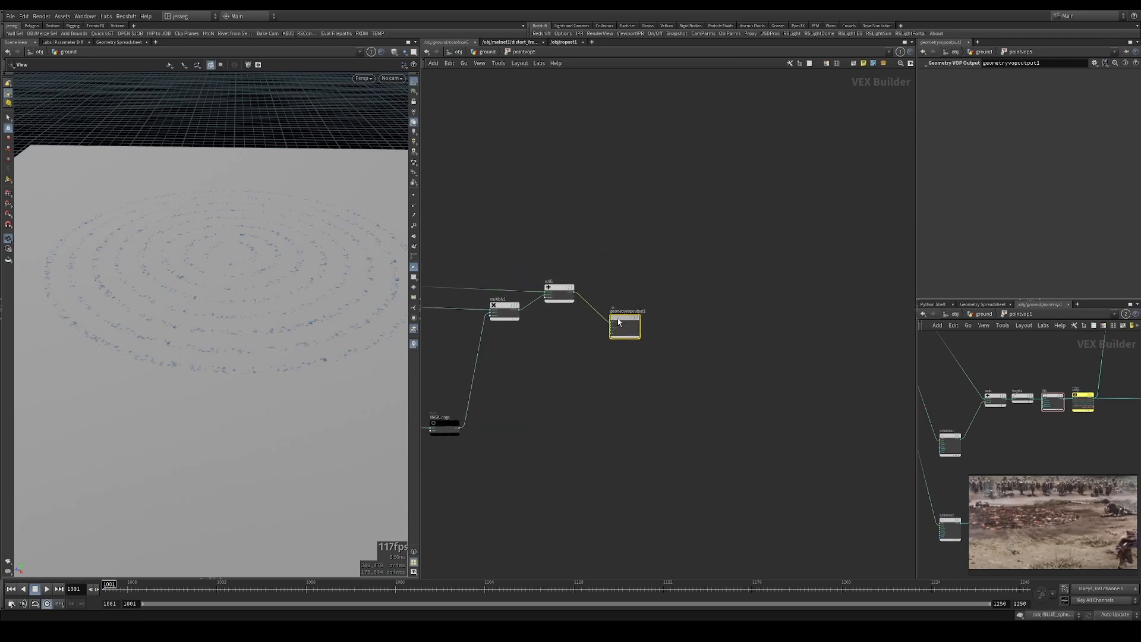
Move geometryvopoutput1 away from add1 and line the two nodes up on a straight wire.
{"action": "left_click_drag", "start_coordinate": [618, 320], "coordinate": [712, 291]}
{"action": "left_click_drag", "start_coordinate": [558, 291], "coordinate": [595, 282]}
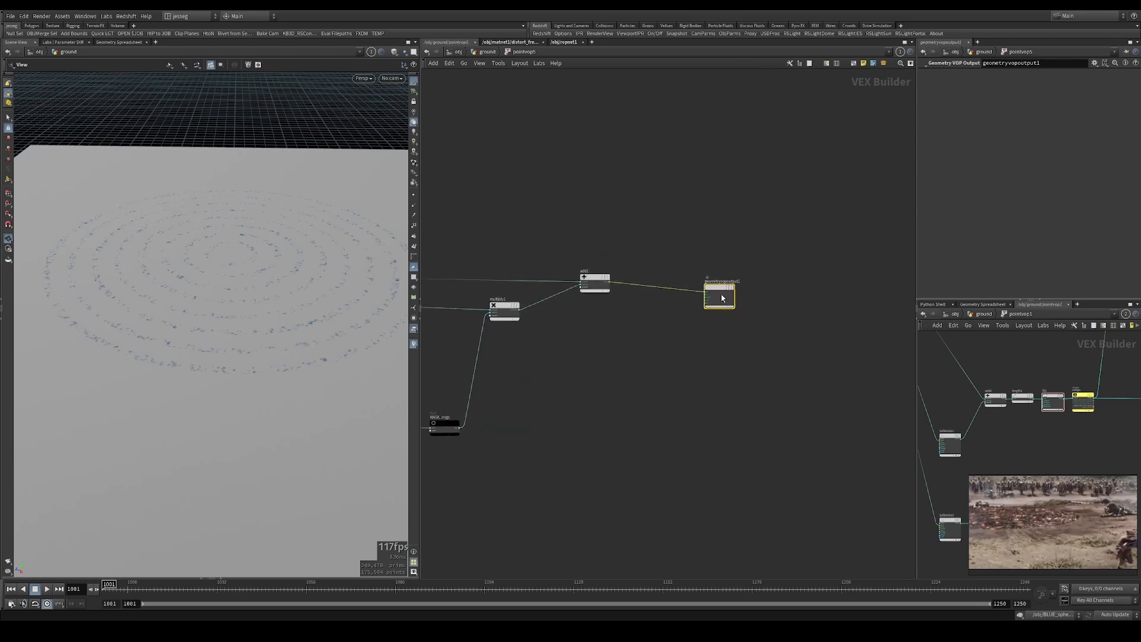
{"action": "left_click_drag", "start_coordinate": [718, 292], "coordinate": [722, 285]}
Turn on the wireframe over the shaded ground and examine how the rings displace the mesh near the centre.
{"action": "left_click_drag", "start_coordinate": [231, 252], "coordinate": [360, 238]}
{"action": "key", "text": "shift+w"}
{"action": "key", "text": "shift+w"}
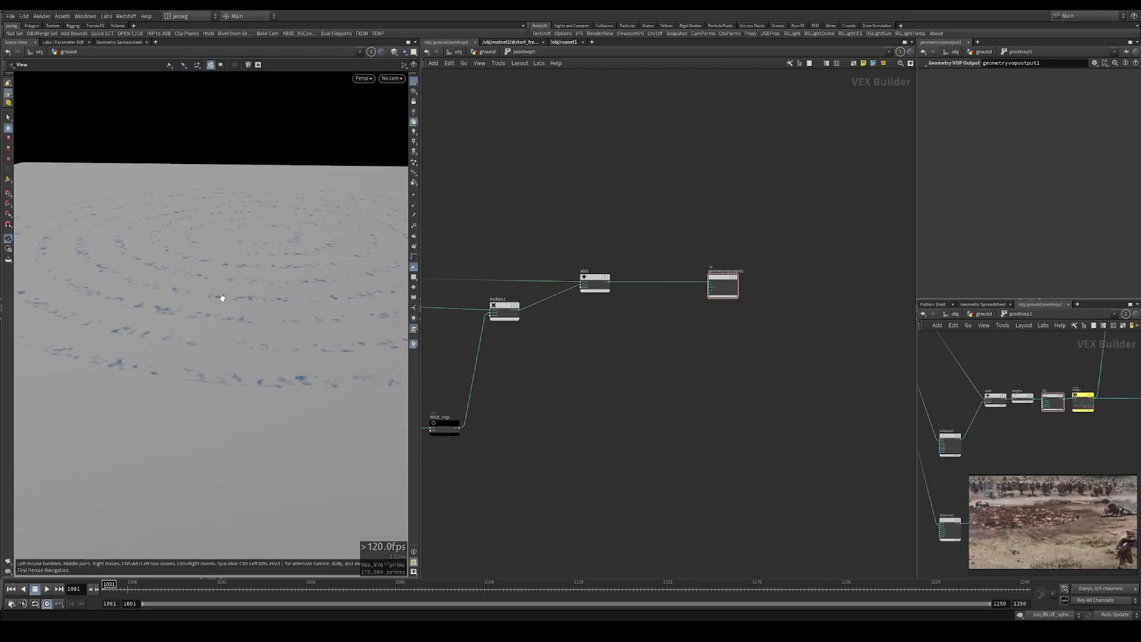
{"action": "left_click_drag", "start_coordinate": [220, 298], "coordinate": [214, 326]}
{"action": "key", "text": "shift+w"}
{"action": "right_click_drag", "start_coordinate": [230, 311], "coordinate": [234, 255]}
{"action": "left_click_drag", "start_coordinate": [234, 255], "coordinate": [267, 234]}
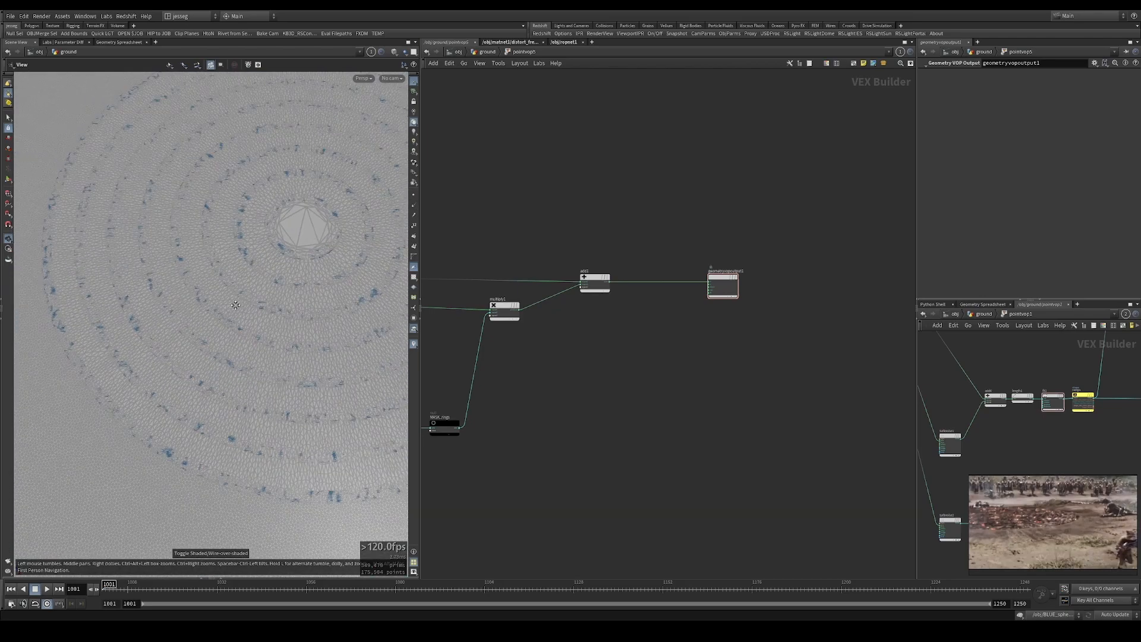
{"action": "middle_click_drag", "start_coordinate": [267, 234], "coordinate": [260, 267]}
{"action": "right_click_drag", "start_coordinate": [260, 266], "coordinate": [407, 236]}
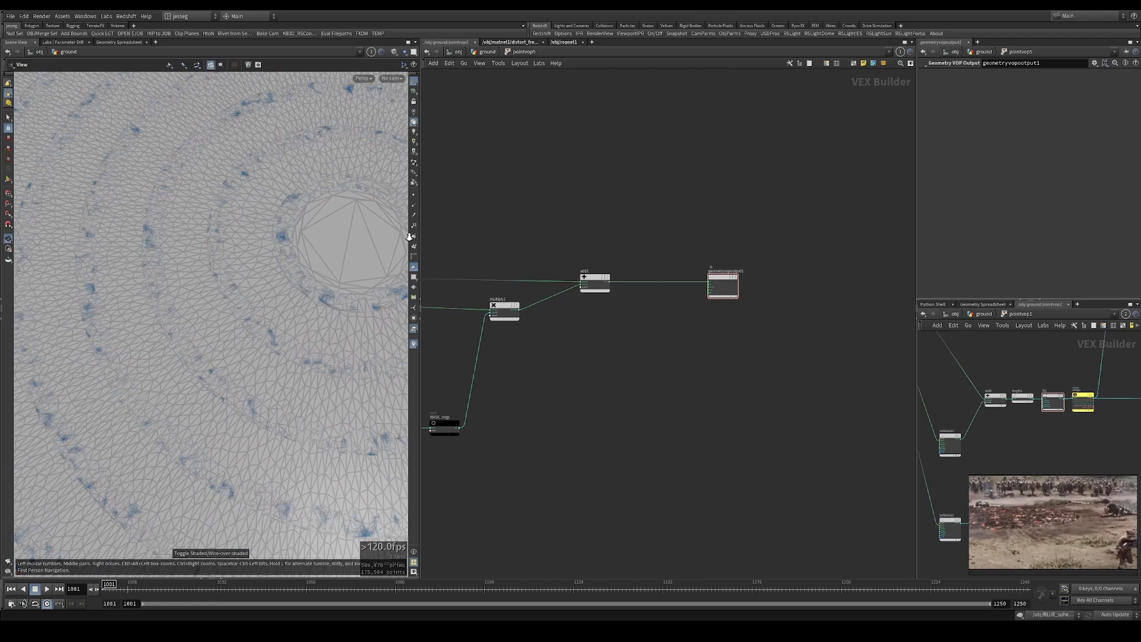
Add a Mix node between add1 and geometryvopoutput1, without wiring it.
{"action": "scroll", "coordinate": [657, 317], "scroll_direction": "up", "scroll_amount": 2}
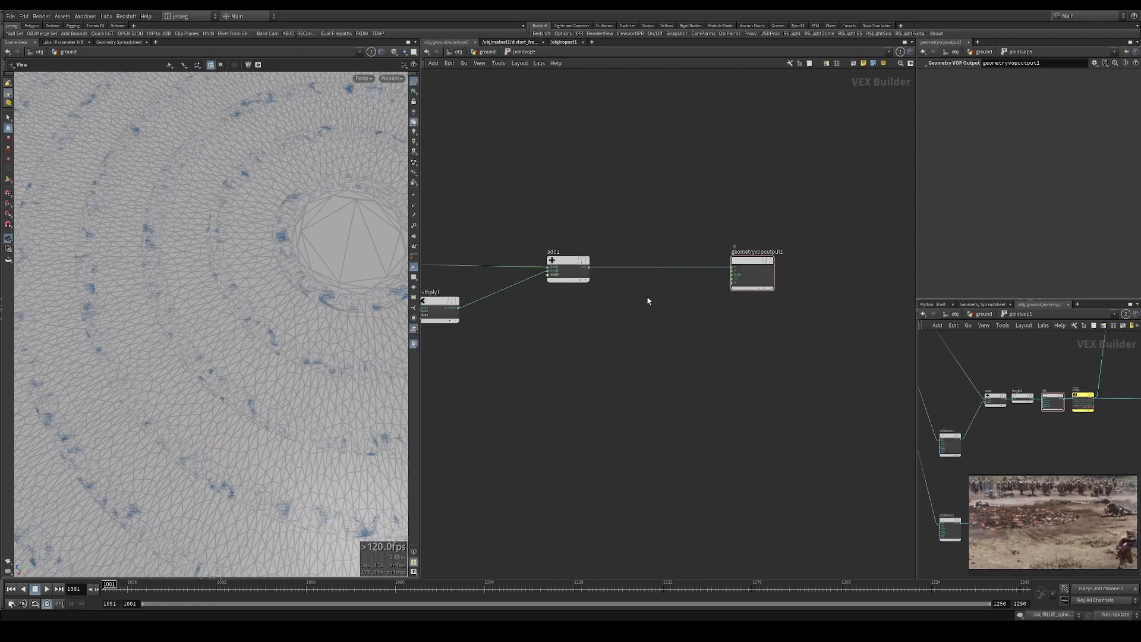
{"action": "key", "text": "Tab"}
{"action": "type", "text": "mix"}
{"action": "key", "text": "Return"}
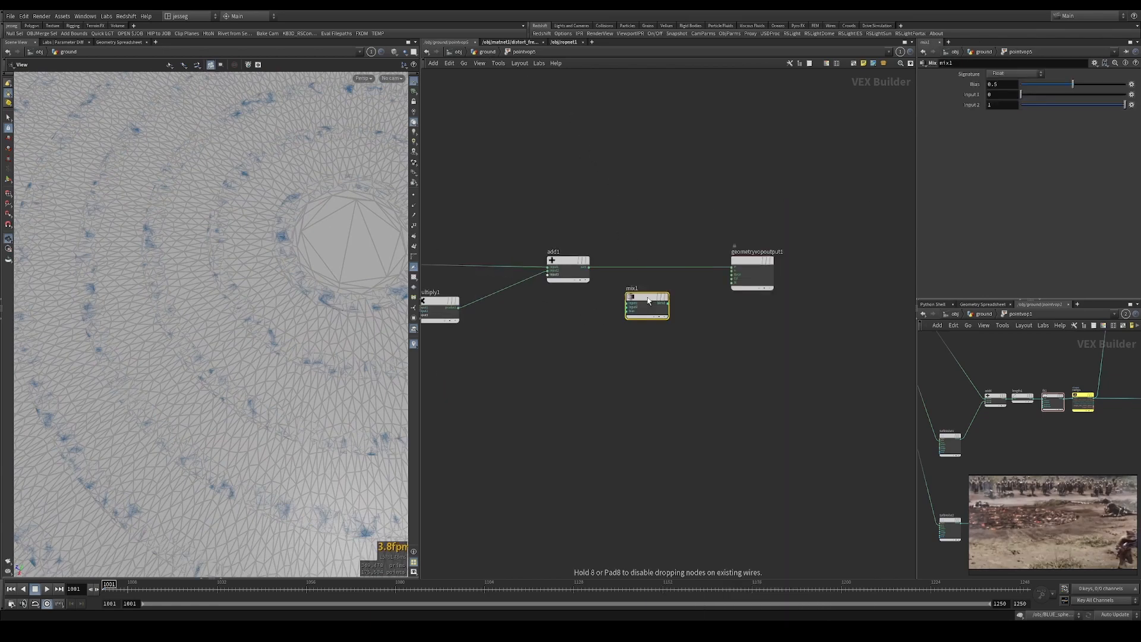
Place mix1 above add1 and blend the original P with add1's result through it into geometryvopoutput1's P input.
{"action": "left_click", "coordinate": [645, 173]}
{"action": "left_click_drag", "start_coordinate": [502, 266], "coordinate": [617, 176]}
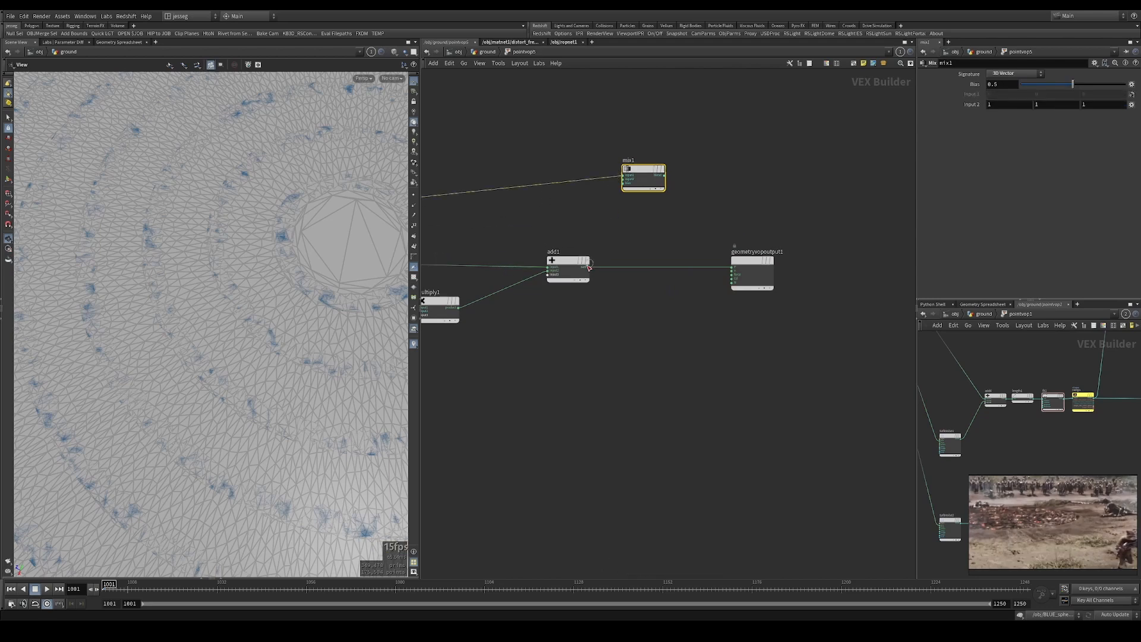
{"action": "left_click_drag", "start_coordinate": [589, 268], "coordinate": [732, 269]}
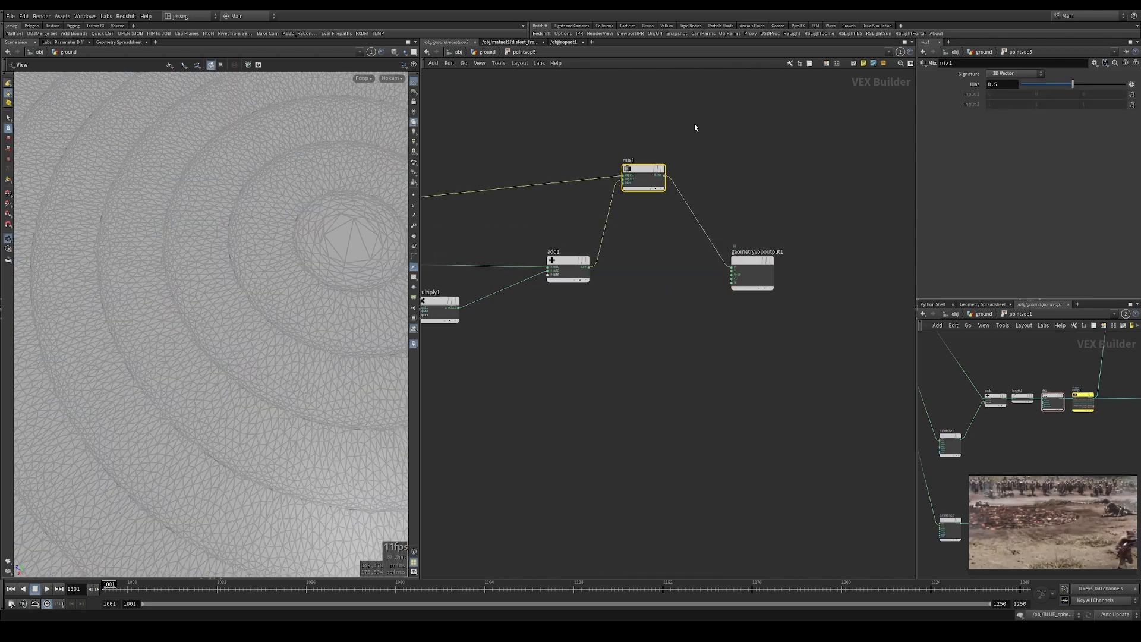
Lower mix1's Bias to 0.376 and then 0.286, checking the ring displacement on the ground.
{"action": "left_click_drag", "start_coordinate": [1073, 84], "coordinate": [1053, 98]}
{"action": "mouse_move", "coordinate": [319, 234]}
{"action": "left_mouse_down"}
{"action": "mouse_move", "coordinate": [282, 204]}
{"action": "mouse_move", "coordinate": [286, 190]}
{"action": "mouse_move", "coordinate": [295, 242]}
{"action": "mouse_move", "coordinate": [254, 256]}
{"action": "left_mouse_up"}
{"action": "key", "text": "w"}
{"action": "key", "text": "w"}
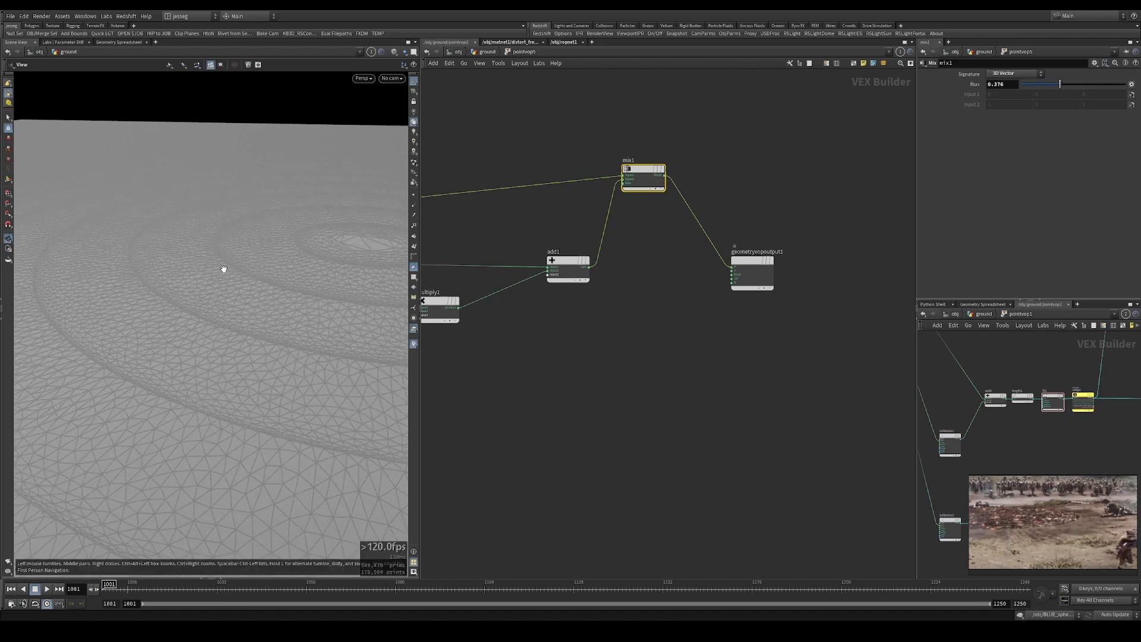
{"action": "left_click_drag", "start_coordinate": [224, 269], "coordinate": [161, 327]}
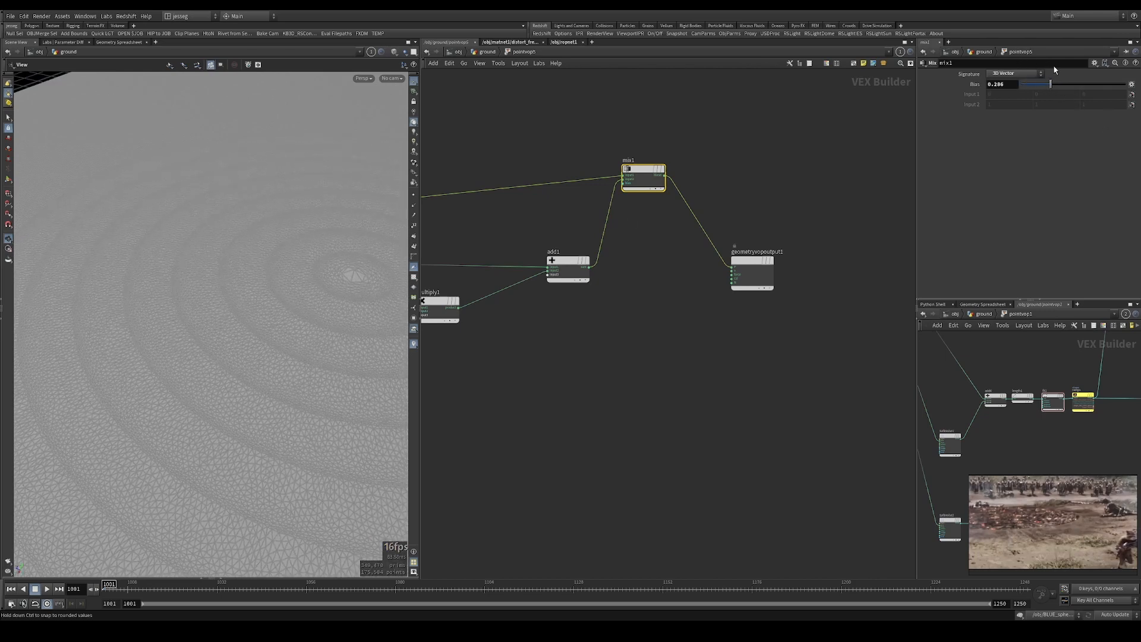
Move geometryvopoutput1 down and wire MASK_rings into its Cd input.
{"action": "left_click_drag", "start_coordinate": [738, 271], "coordinate": [719, 414]}
{"action": "mouse_move", "coordinate": [572, 428]}
{"action": "middle_mouse_down"}
{"action": "mouse_move", "coordinate": [778, 324]}
{"action": "mouse_move", "coordinate": [556, 333]}
{"action": "middle_mouse_up"}
{"action": "left_click", "coordinate": [579, 373]}
{"action": "scroll", "coordinate": [718, 318], "scroll_direction": "up", "scroll_amount": 3}
{"action": "left_click", "coordinate": [700, 296]}
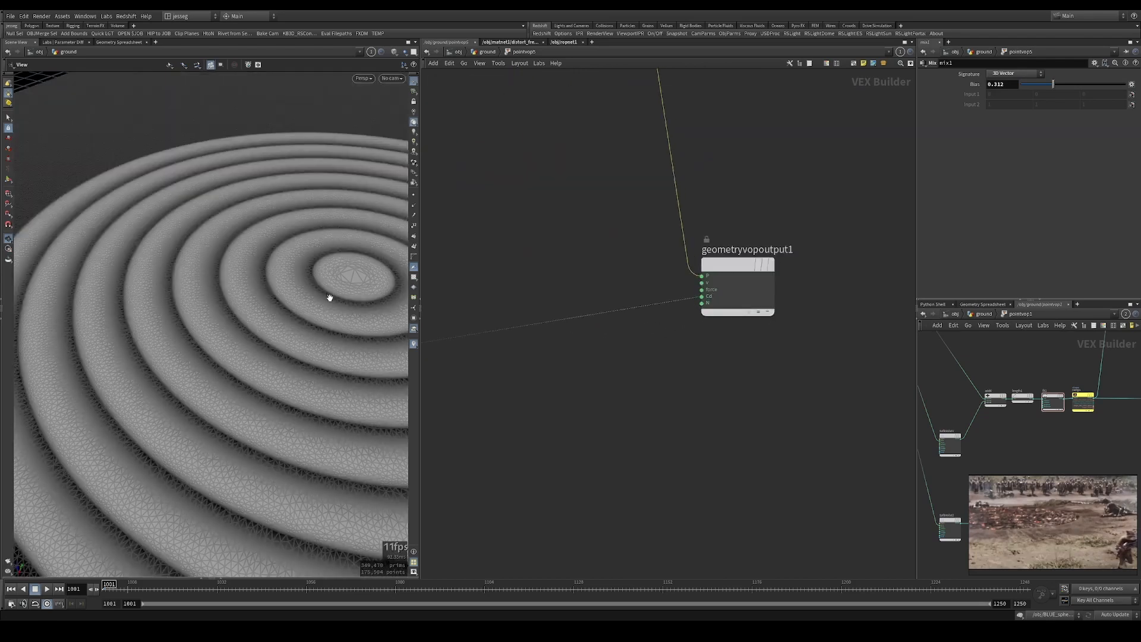
Examine the coloured rings up close and set mix1's Bias to 0.265.
{"action": "right_click_drag", "start_coordinate": [265, 284], "coordinate": [419, 244]}
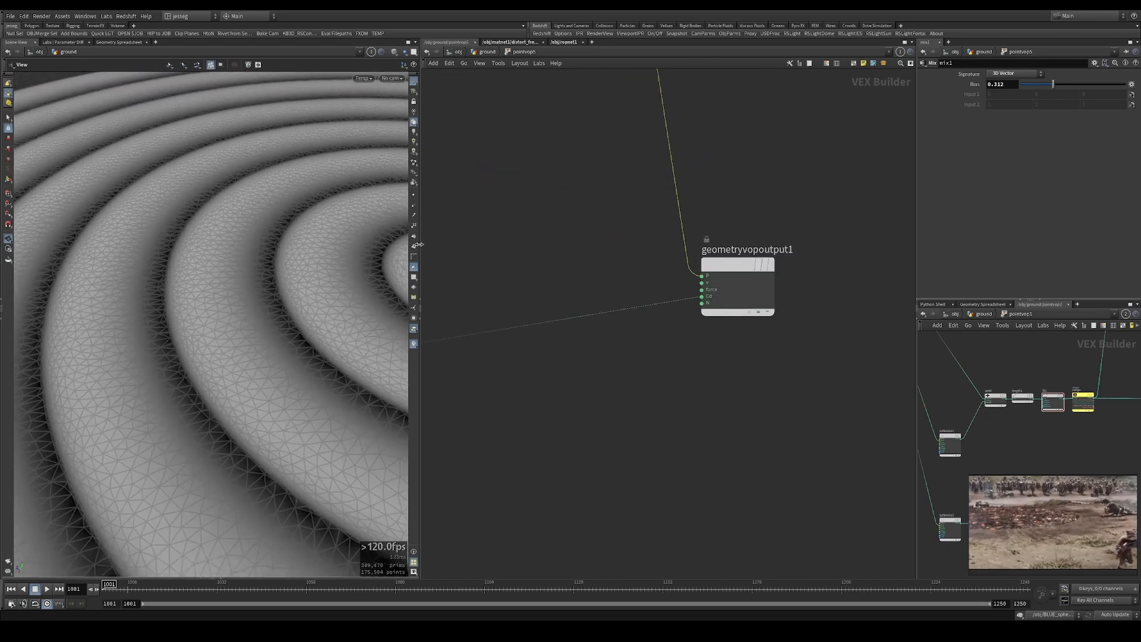
{"action": "left_click_drag", "start_coordinate": [208, 254], "coordinate": [207, 215]}
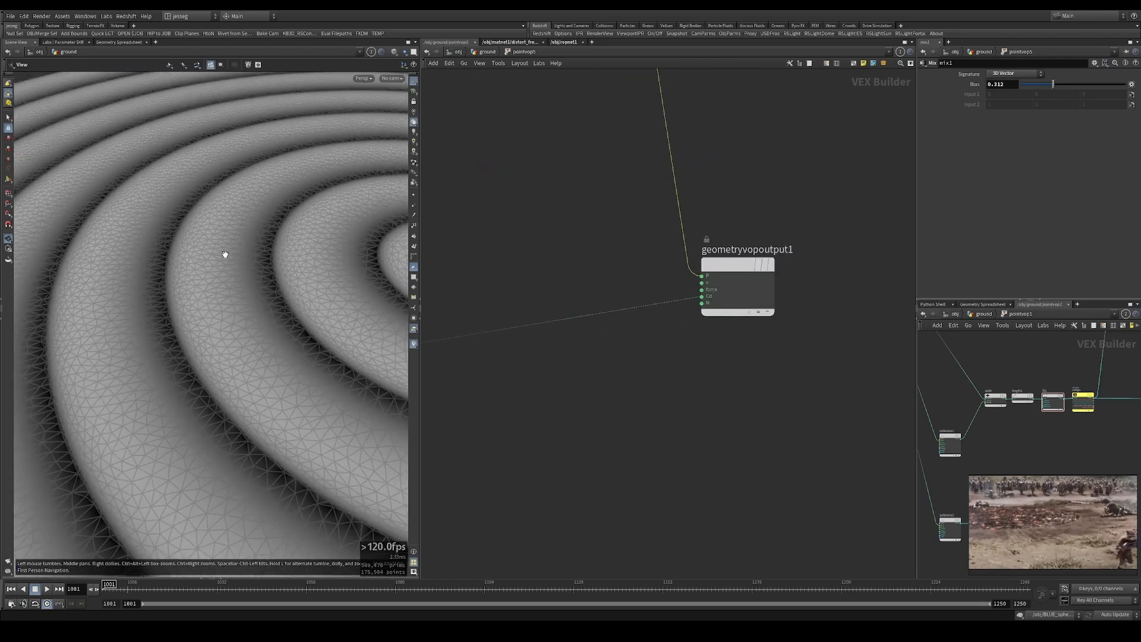
{"action": "mouse_move", "coordinate": [1046, 87]}
{"action": "left_mouse_down"}
{"action": "mouse_move", "coordinate": [997, 73]}
{"action": "mouse_move", "coordinate": [1048, 83]}
{"action": "left_mouse_up"}
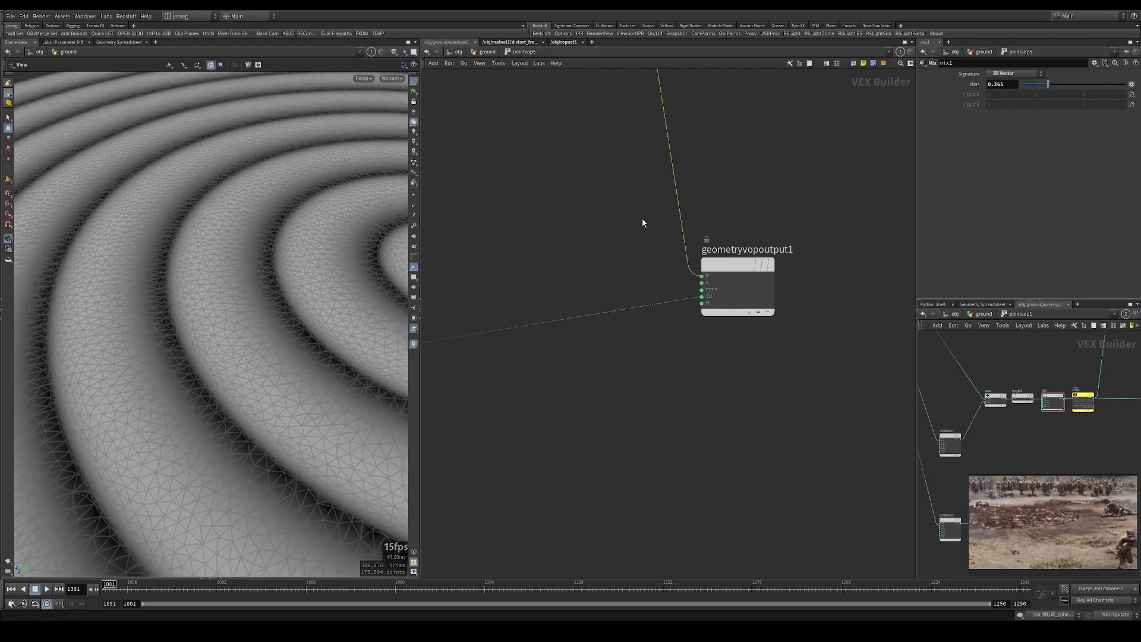
Reposition normalize1 on its wire to multiply1, clear of the nodes around it, and reselect mix1.
{"action": "middle_click_drag", "start_coordinate": [642, 221], "coordinate": [817, 298]}
{"action": "scroll", "coordinate": [670, 299], "scroll_direction": "down", "scroll_amount": 2}
{"action": "middle_click_drag", "start_coordinate": [670, 299], "coordinate": [936, 339]}
{"action": "left_click_drag", "start_coordinate": [543, 263], "coordinate": [624, 279]}
{"action": "left_click_drag", "start_coordinate": [317, 263], "coordinate": [255, 241]}
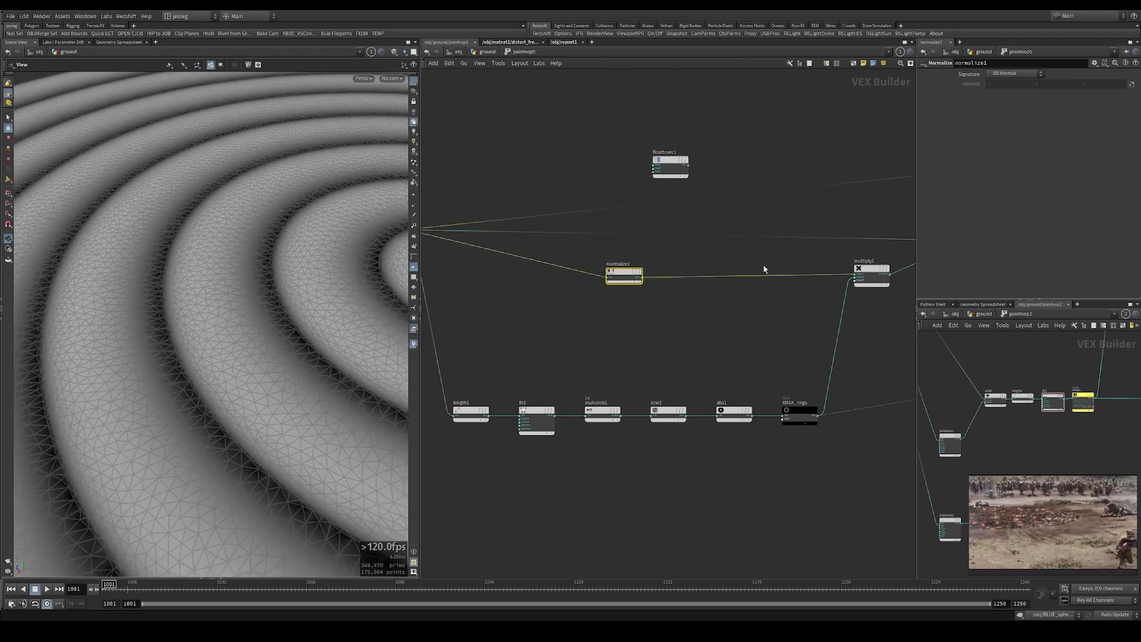
{"action": "middle_click_drag", "start_coordinate": [880, 256], "coordinate": [647, 253]}
{"action": "scroll", "coordinate": [672, 244], "scroll_direction": "down", "scroll_amount": 3}
{"action": "left_click", "coordinate": [729, 201]}
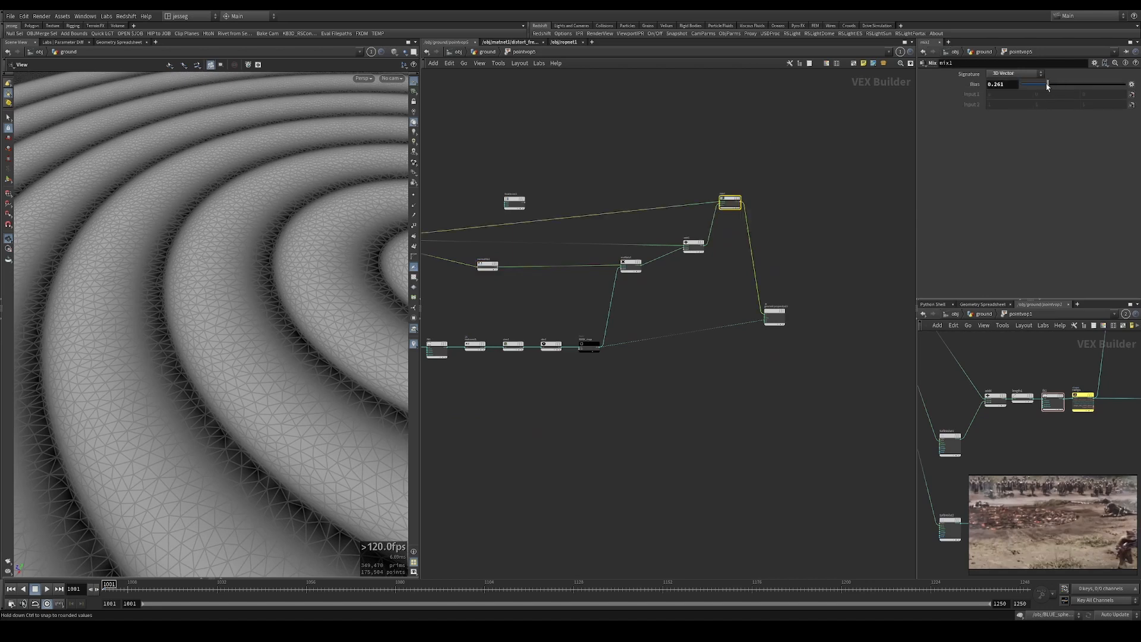
Try mix1's Bias at 0.47 and 0.359 and compare how the rings shift.
{"action": "mouse_move", "coordinate": [1048, 86]}
{"action": "left_mouse_down"}
{"action": "mouse_move", "coordinate": [1006, 75]}
{"action": "mouse_move", "coordinate": [1068, 93]}
{"action": "left_mouse_up"}
{"action": "right_click_drag", "start_coordinate": [333, 271], "coordinate": [171, 280]}
{"action": "middle_click_drag", "start_coordinate": [170, 280], "coordinate": [65, 296]}
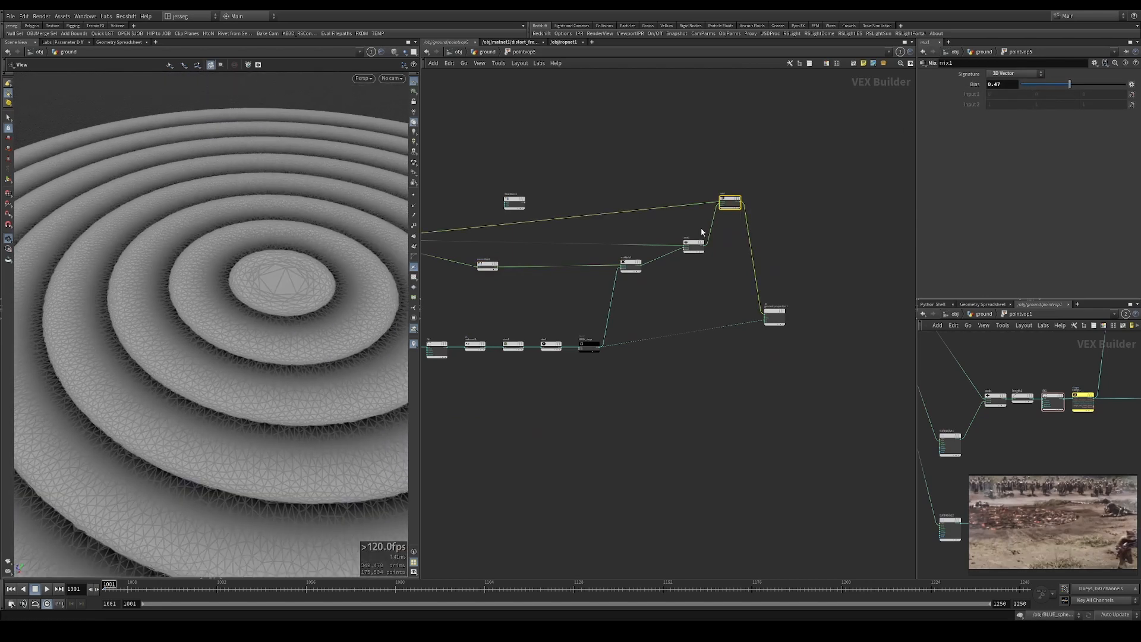
{"action": "left_click_drag", "start_coordinate": [1074, 86], "coordinate": [1062, 87]}
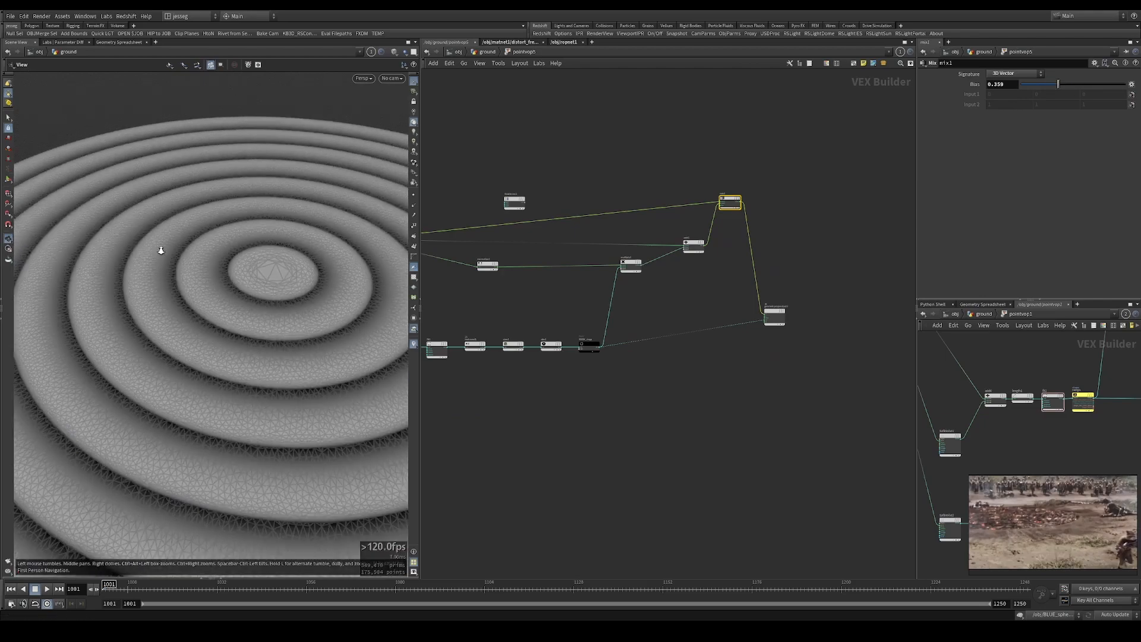
{"action": "left_click_drag", "start_coordinate": [158, 247], "coordinate": [251, 303]}
{"action": "right_click_drag", "start_coordinate": [251, 303], "coordinate": [357, 270]}
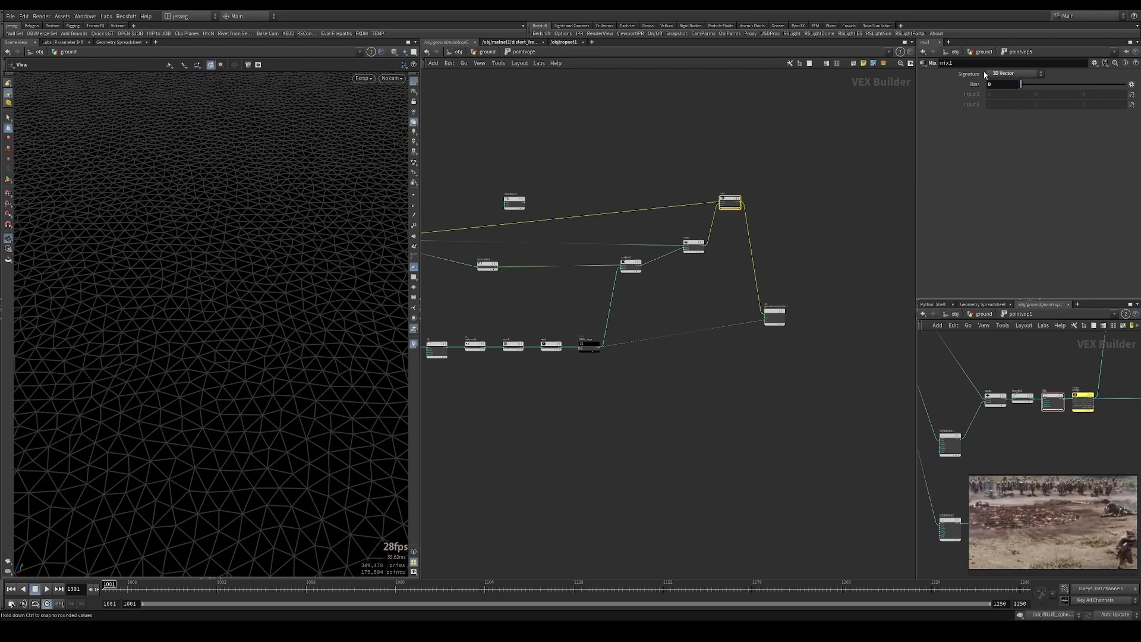
Compare the mesh with mix1's Bias at 0 and 0.449, and settle on 0.286.
{"action": "left_click_drag", "start_coordinate": [946, 89], "coordinate": [1068, 89]}
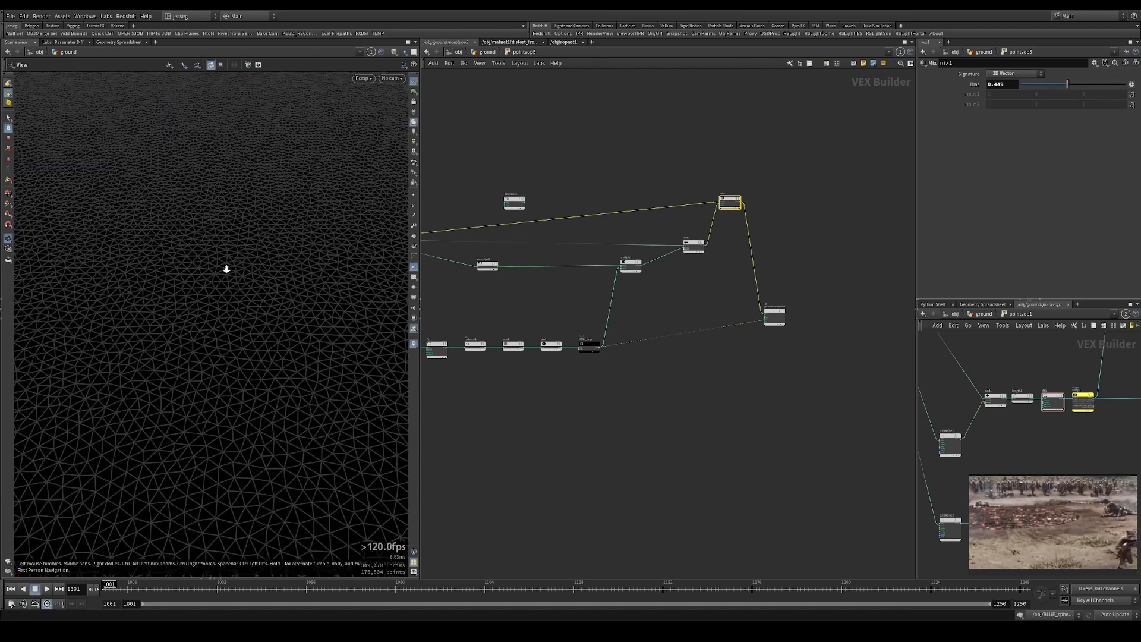
{"action": "right_click_drag", "start_coordinate": [224, 268], "coordinate": [202, 298]}
{"action": "right_click_drag", "start_coordinate": [304, 233], "coordinate": [494, 251]}
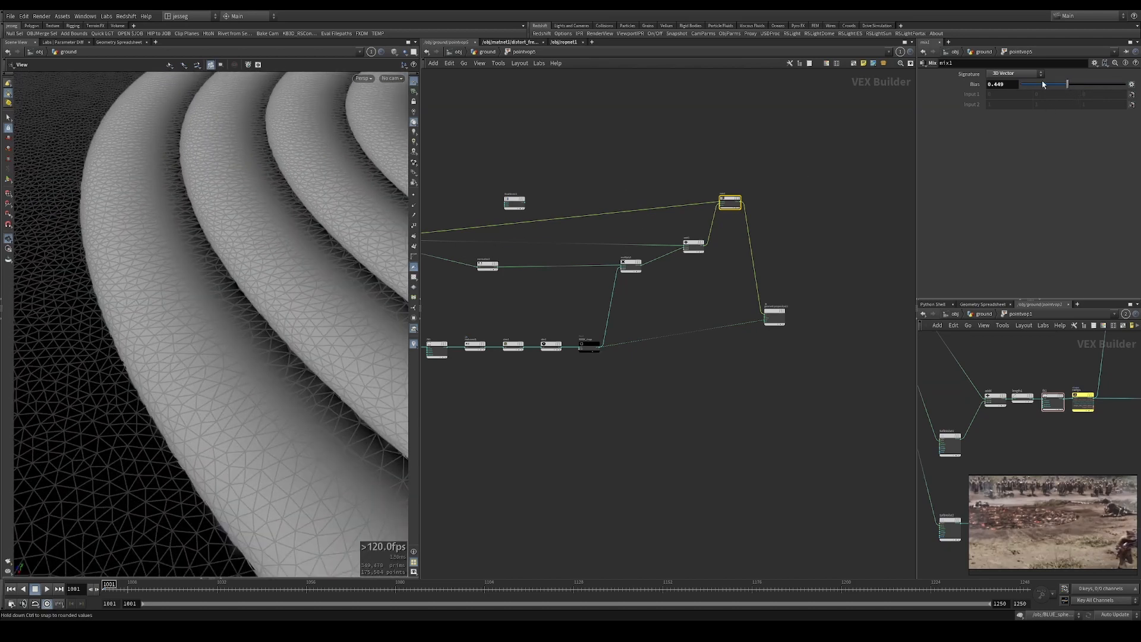
{"action": "left_click_drag", "start_coordinate": [1044, 84], "coordinate": [1050, 84]}
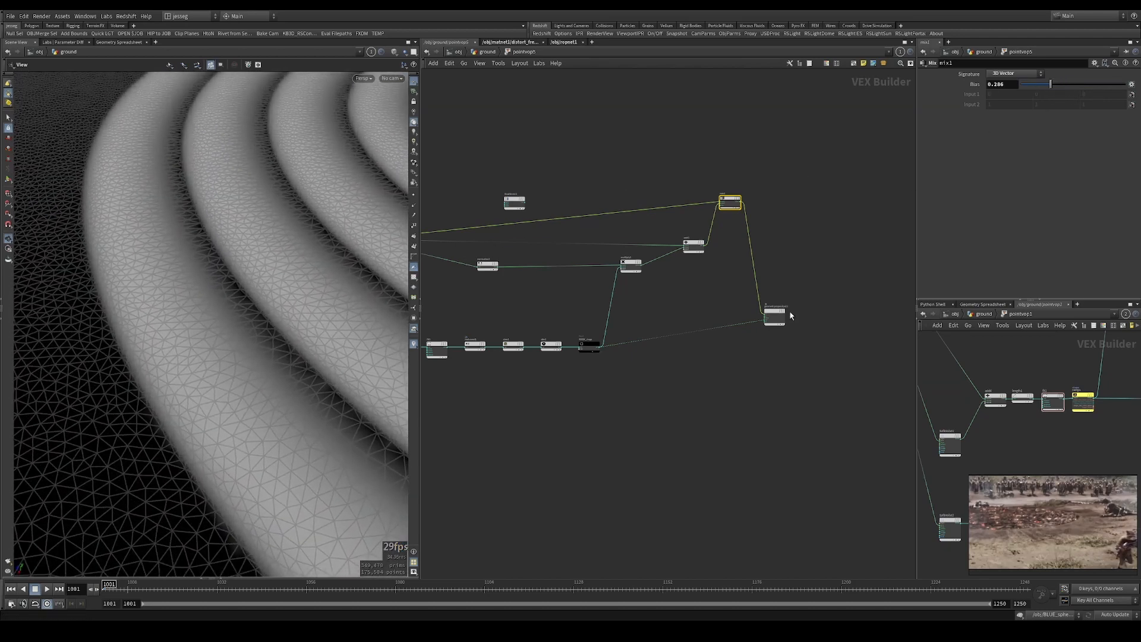
{"action": "left_click_drag", "start_coordinate": [356, 316], "coordinate": [280, 216]}
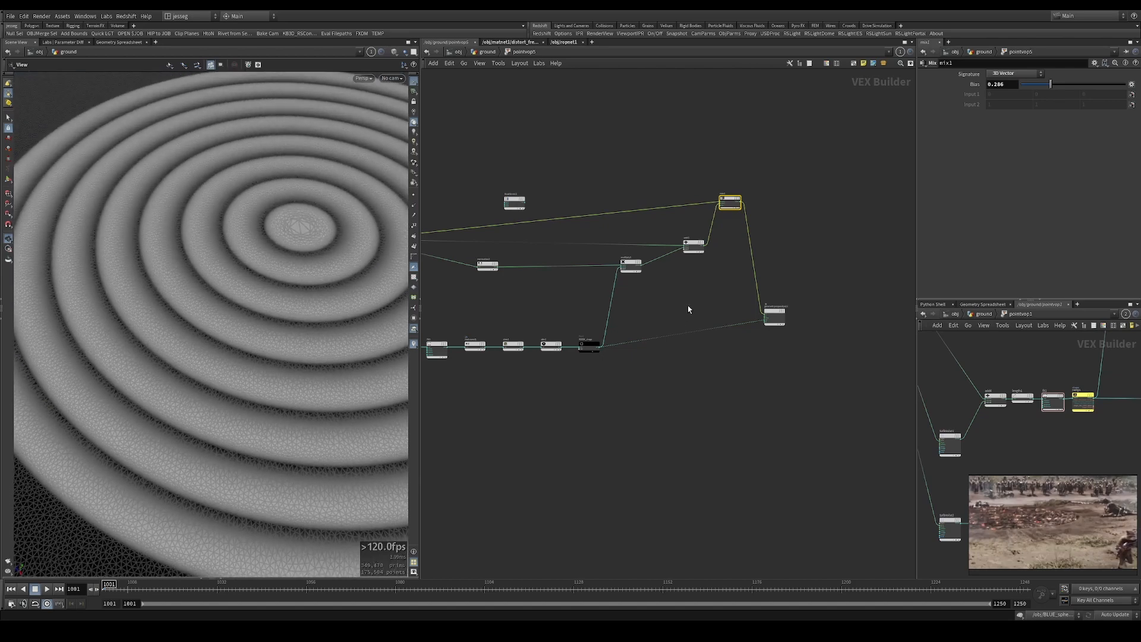
Detach geometryvopoutput1 from its input wires and move it between normalize1 and multiply1, just below their wire.
{"action": "scroll", "coordinate": [680, 315], "scroll_direction": "down", "scroll_amount": 3}
{"action": "left_click_drag", "start_coordinate": [745, 310], "coordinate": [844, 312]}
{"action": "scroll", "coordinate": [751, 339], "scroll_direction": "down", "scroll_amount": 2}
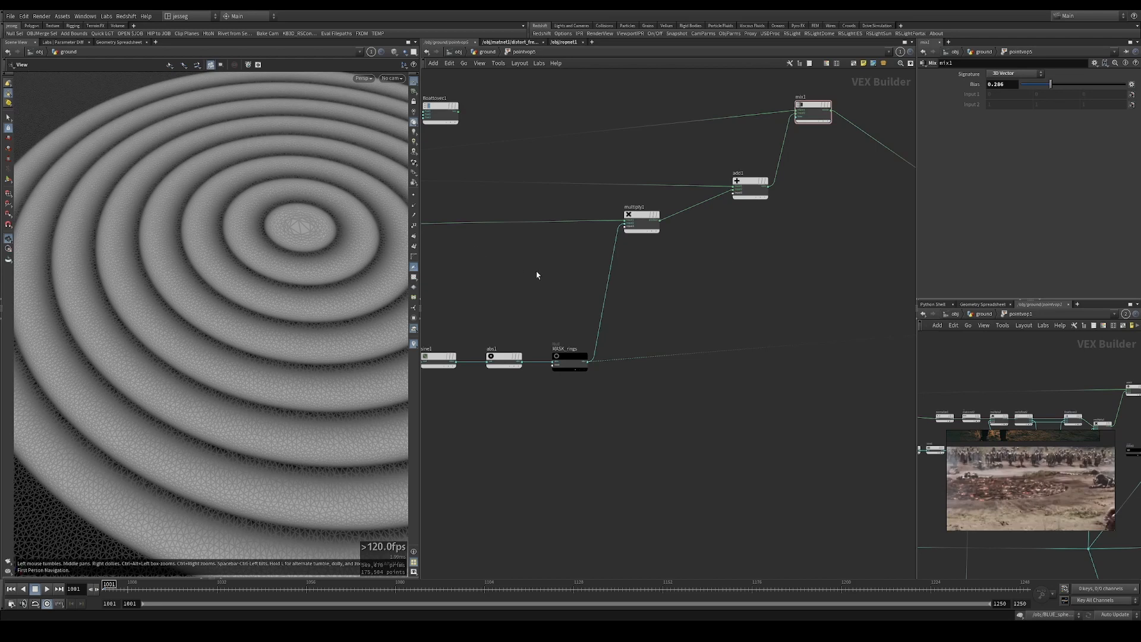
{"action": "middle_click_drag", "start_coordinate": [554, 266], "coordinate": [757, 272]}
{"action": "scroll", "coordinate": [812, 262], "scroll_direction": "down", "scroll_amount": 2}
{"action": "left_click_drag", "start_coordinate": [629, 233], "coordinate": [653, 234]}
{"action": "scroll", "coordinate": [797, 285], "scroll_direction": "down", "scroll_amount": 3}
{"action": "middle_click_drag", "start_coordinate": [892, 279], "coordinate": [714, 278]}
{"action": "left_click_drag", "start_coordinate": [869, 288], "coordinate": [604, 267]}
{"action": "scroll", "coordinate": [528, 258], "scroll_direction": "up", "scroll_amount": 3}
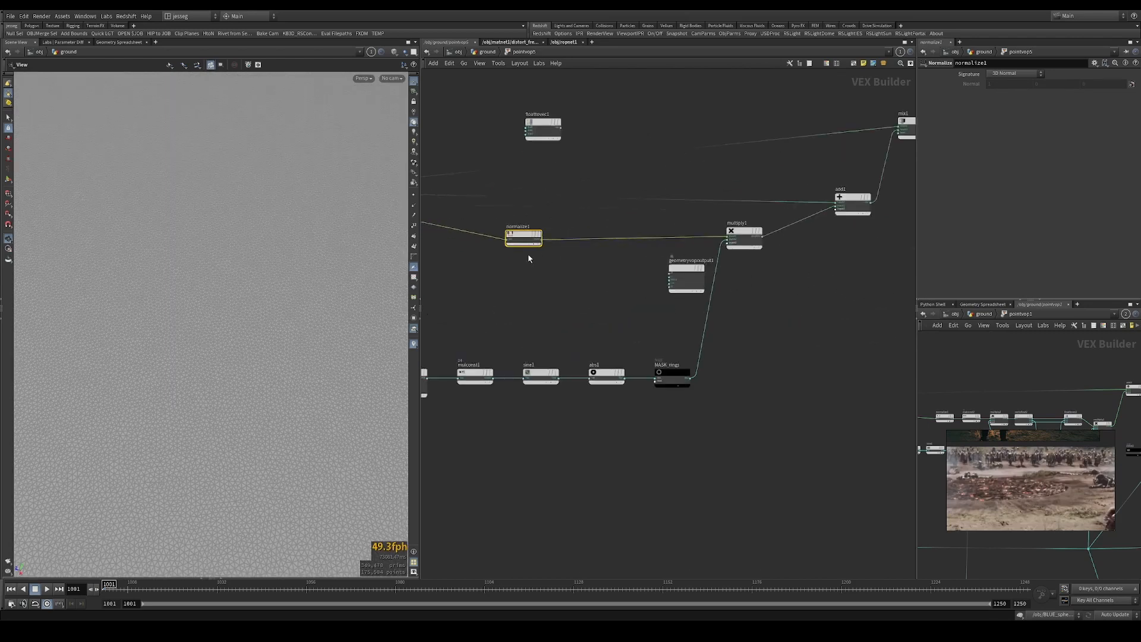
Wire normalize1 into geometryvopoutput1's N input and display pointvop5's output with point normals shown in the viewport.
{"action": "left_click", "coordinate": [539, 242]}
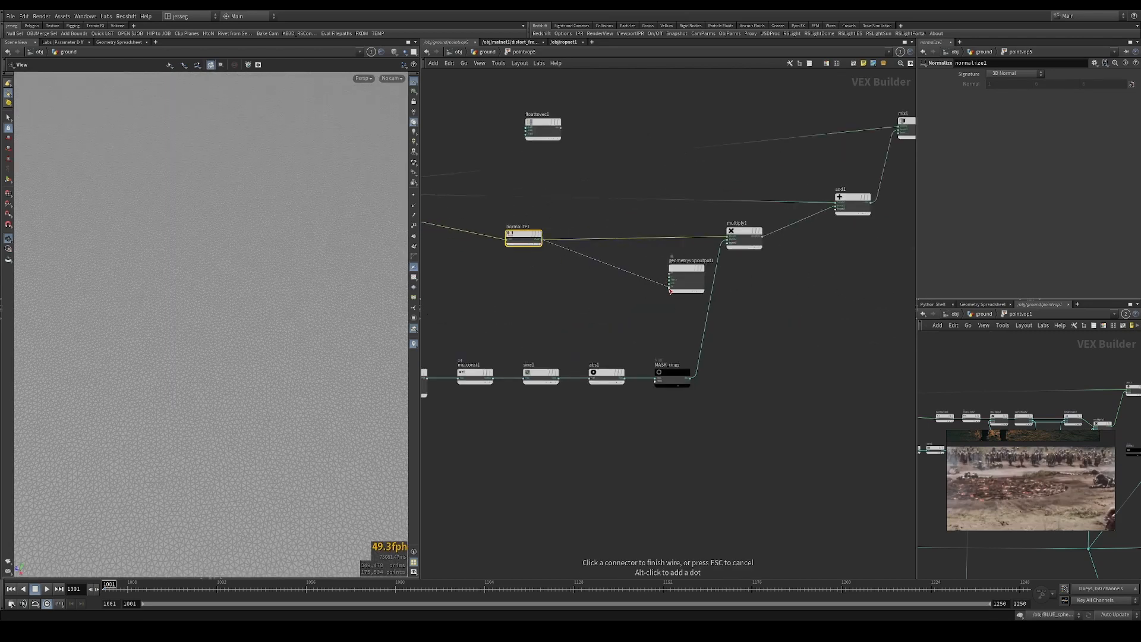
{"action": "left_click", "coordinate": [670, 289]}
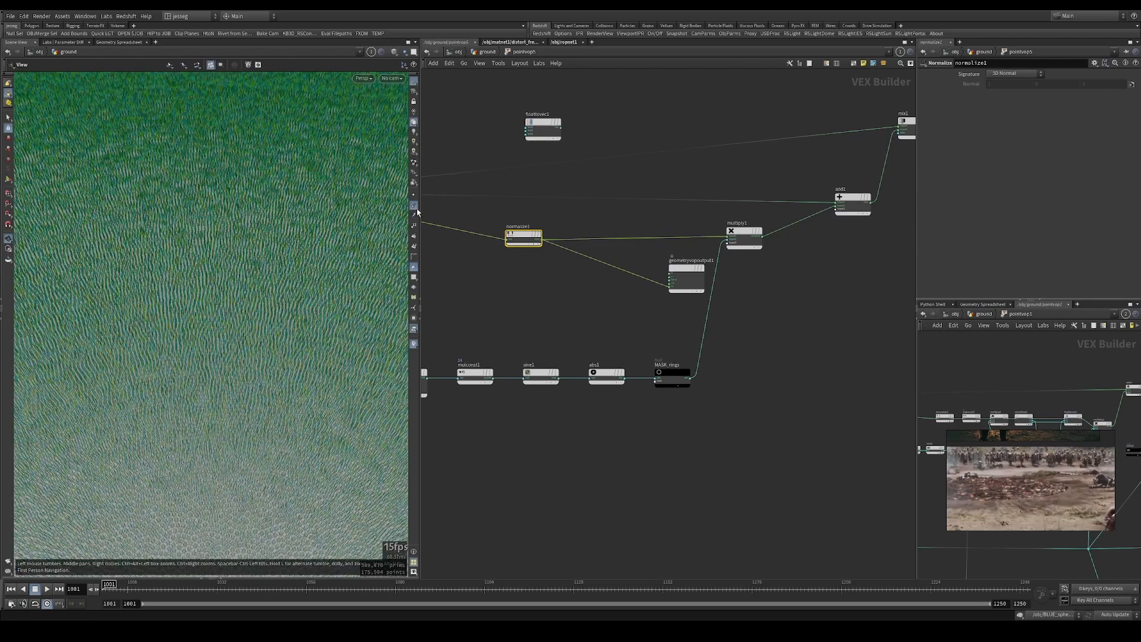
{"action": "left_click", "coordinate": [478, 52]}
{"action": "left_click", "coordinate": [725, 257]}
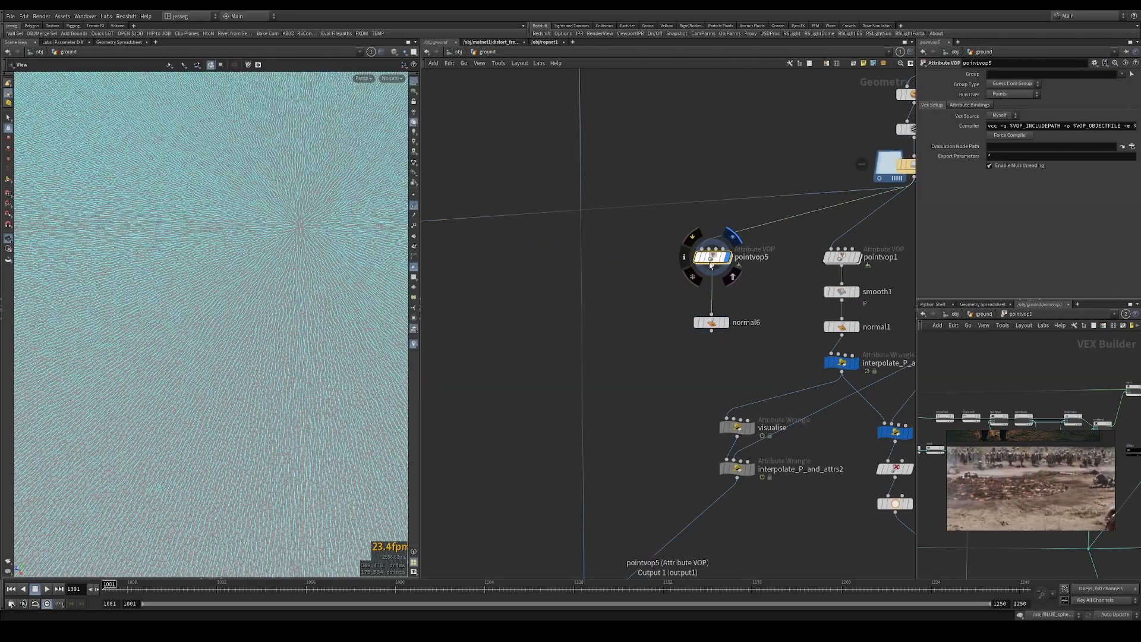
{"action": "key", "text": "i"}
{"action": "left_click_drag", "start_coordinate": [352, 266], "coordinate": [250, 220]}
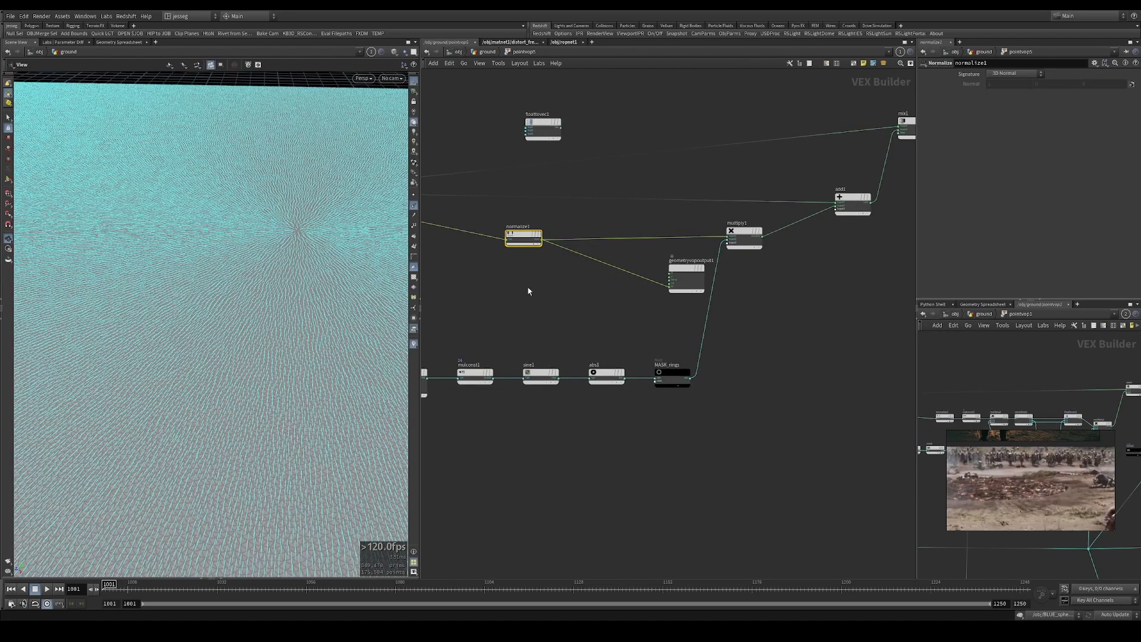
Move geometryvopoutput1 to open space beyond multiply1, keeping its normalize1 wire.
{"action": "scroll", "coordinate": [681, 306], "scroll_direction": "down", "scroll_amount": 2}
{"action": "scroll", "coordinate": [666, 293], "scroll_direction": "up", "scroll_amount": 2}
{"action": "double_click", "coordinate": [658, 263]}
{"action": "left_click_drag", "start_coordinate": [653, 263], "coordinate": [803, 296]}
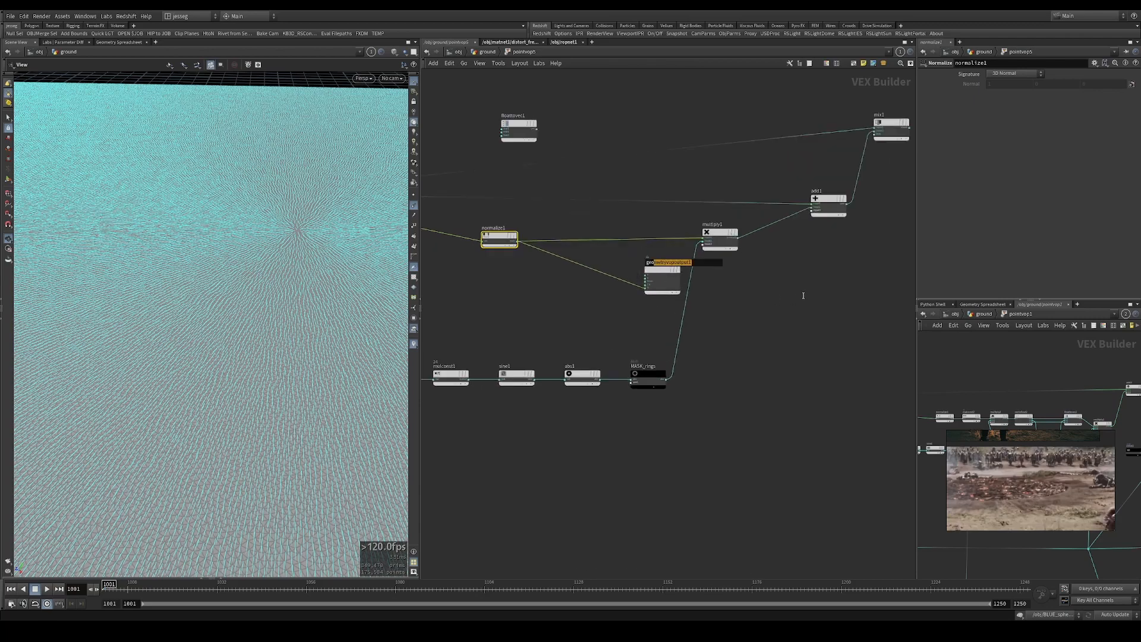
{"action": "left_click_drag", "start_coordinate": [652, 278], "coordinate": [761, 289]}
{"action": "mouse_move", "coordinate": [270, 256]}
{"action": "left_mouse_down"}
{"action": "mouse_move", "coordinate": [276, 217]}
{"action": "mouse_move", "coordinate": [276, 265]}
{"action": "left_mouse_up"}
{"action": "left_click_drag", "start_coordinate": [768, 282], "coordinate": [879, 295]}
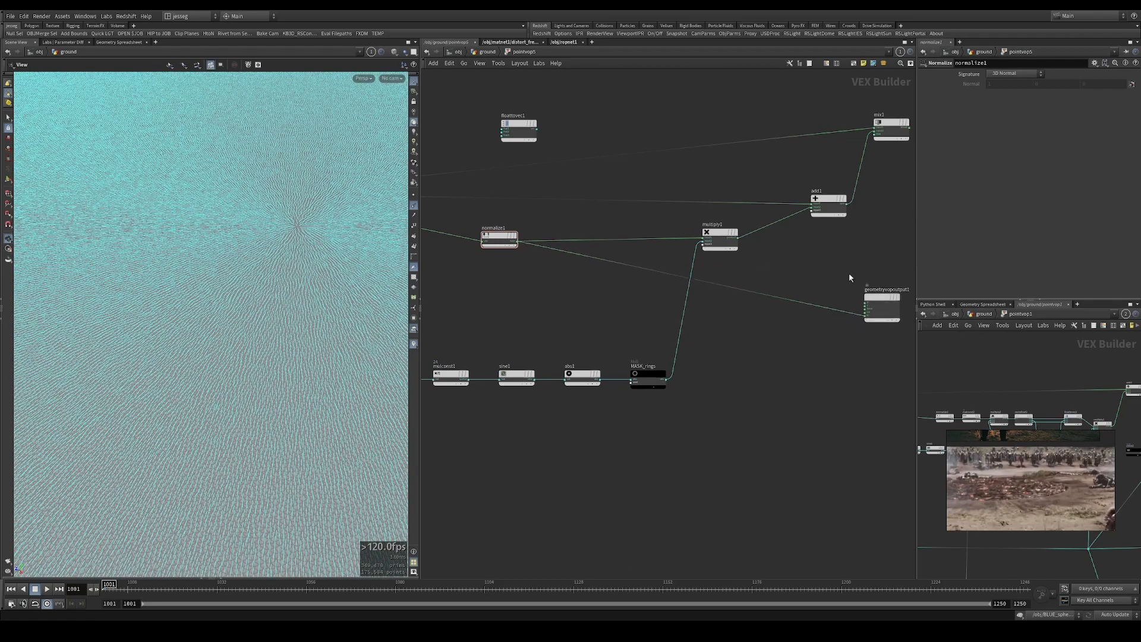
Add a Vector to Float node fed by multiply1's product and place it just beside multiply1.
{"action": "middle_click_drag", "start_coordinate": [798, 262], "coordinate": [759, 280]}
{"action": "scroll", "coordinate": [759, 280], "scroll_direction": "up", "scroll_amount": 3}
{"action": "left_click_drag", "start_coordinate": [665, 269], "coordinate": [637, 278]}
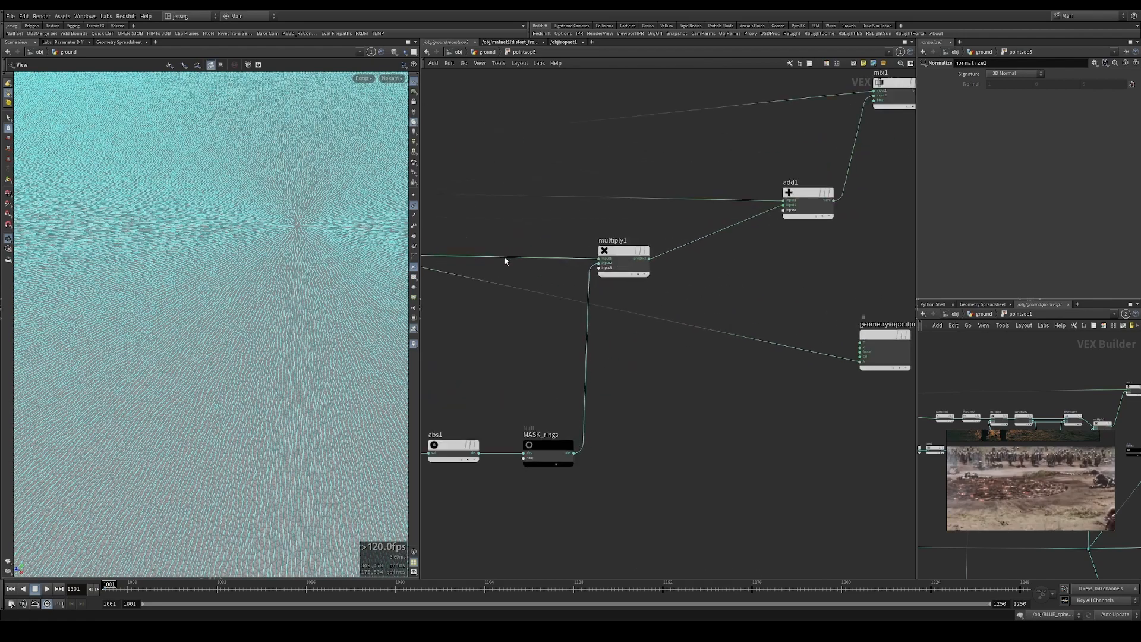
{"action": "left_click_drag", "start_coordinate": [261, 225], "coordinate": [274, 246]}
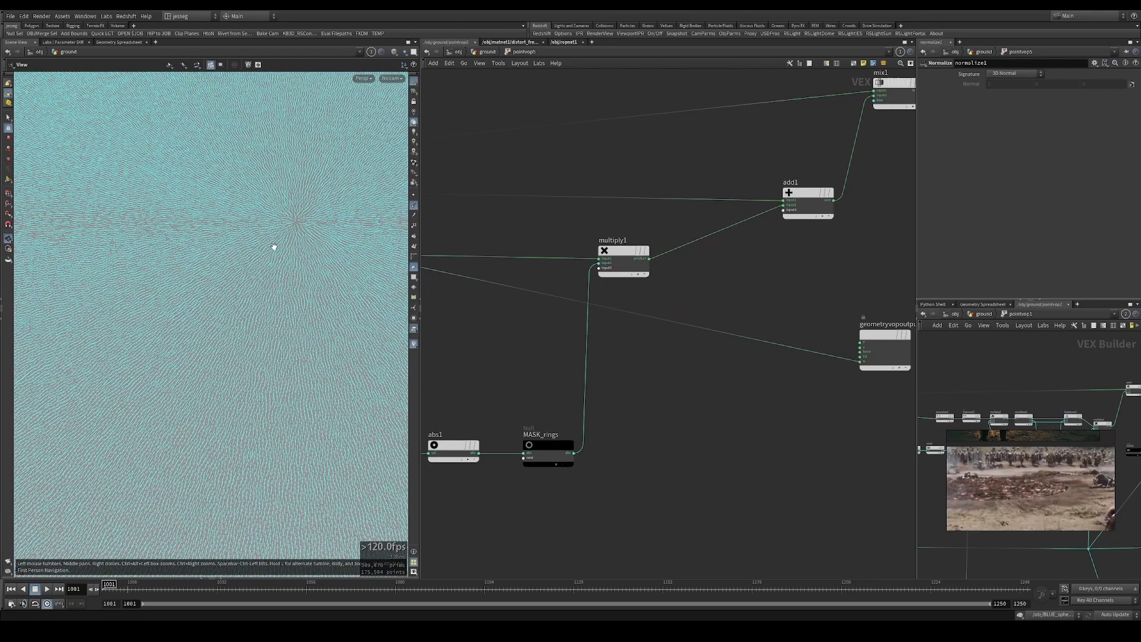
{"action": "left_click", "coordinate": [650, 260]}
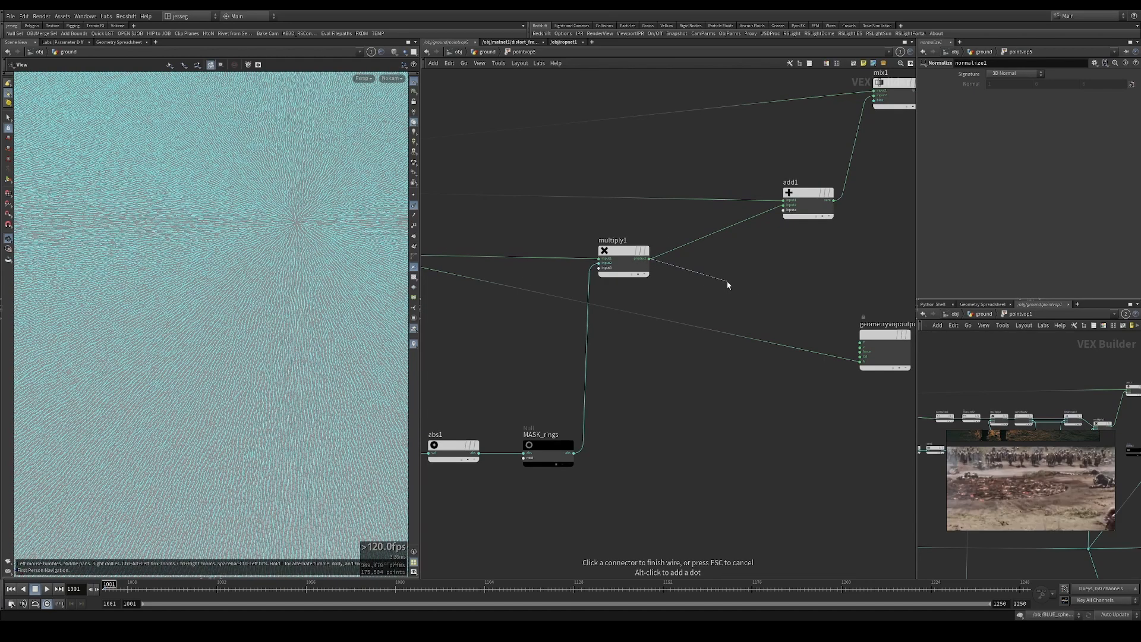
{"action": "key", "text": "Tab"}
{"action": "type", "text": "vt"}
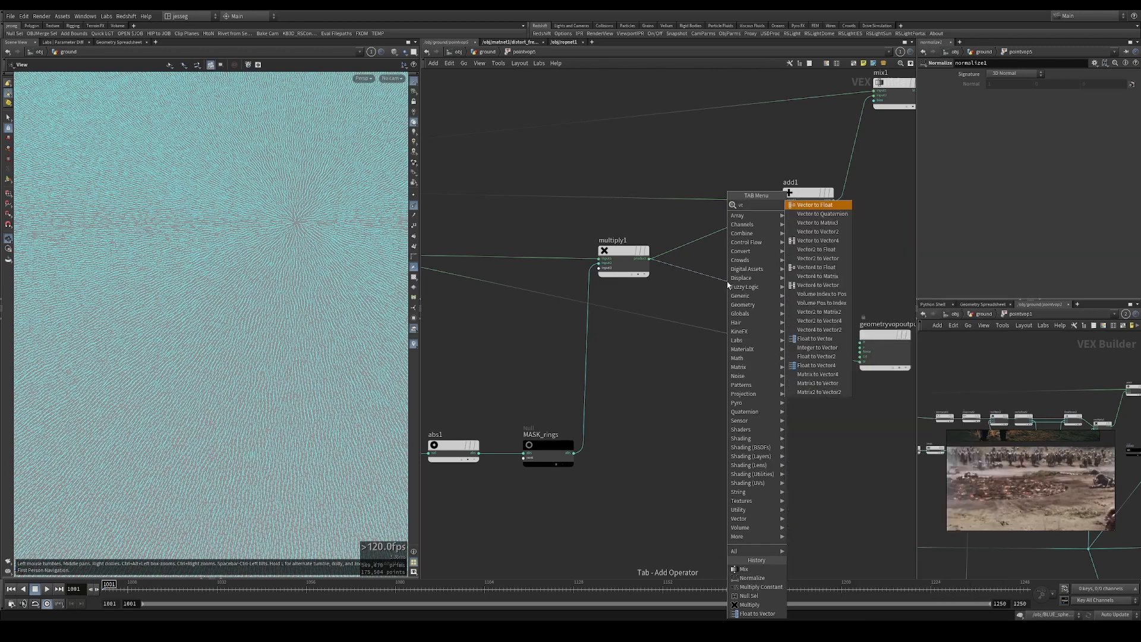
{"action": "type", "text": "f"}
{"action": "key", "text": "Return"}
{"action": "left_click", "coordinate": [727, 286]}
{"action": "left_click_drag", "start_coordinate": [728, 286], "coordinate": [715, 283]}
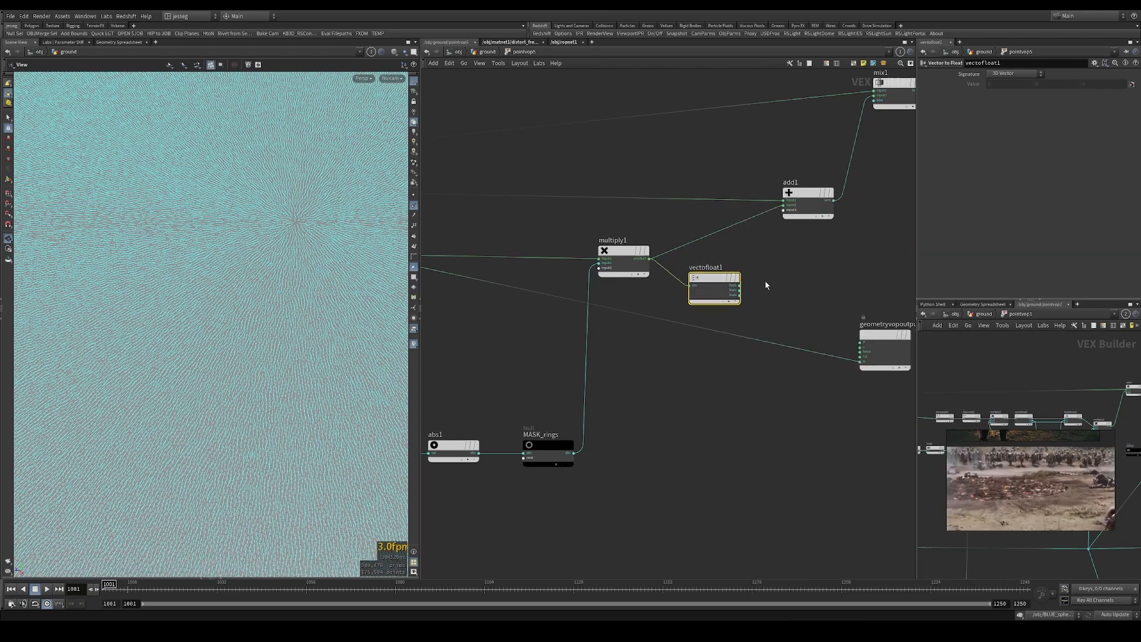
Shift add1 and mix1 farther from multiply1 and lower geometryvopoutput1 to clear space around vectofloat1.
{"action": "scroll", "coordinate": [748, 261], "scroll_direction": "down", "scroll_amount": 5}
{"action": "left_click_drag", "start_coordinate": [725, 87], "coordinate": [856, 228]}
{"action": "left_click_drag", "start_coordinate": [725, 213], "coordinate": [829, 201]}
{"action": "left_click_drag", "start_coordinate": [782, 296], "coordinate": [783, 405]}
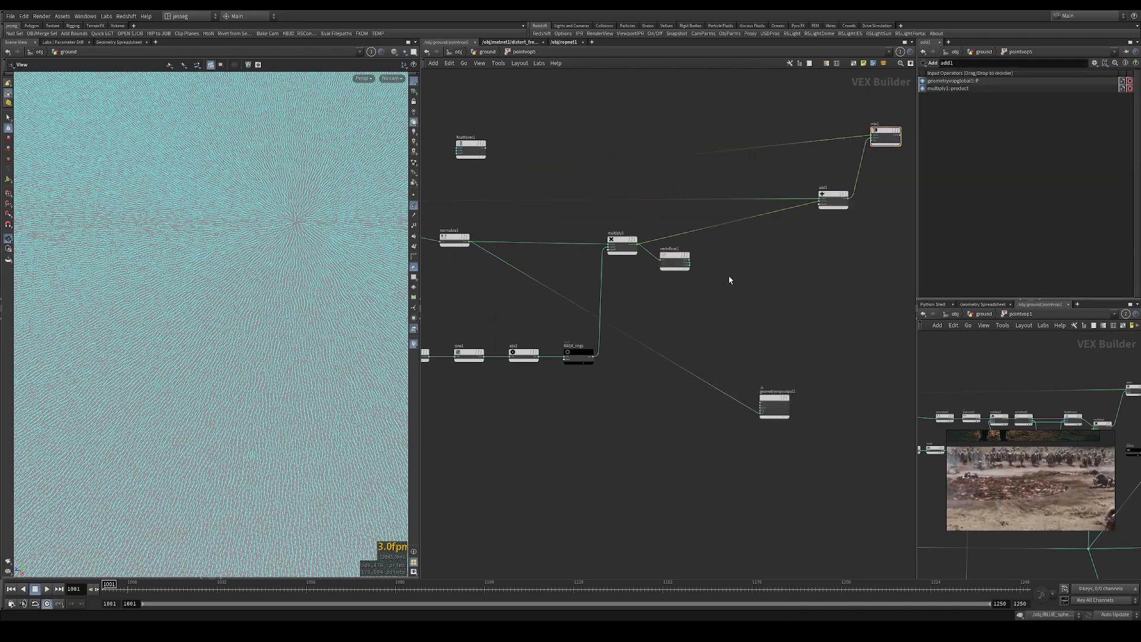
Add a Float to Vector node level with vectofloat1 on its output side.
{"action": "scroll", "coordinate": [728, 258], "scroll_direction": "up", "scroll_amount": 4}
{"action": "key", "text": "Tab"}
{"action": "type", "text": "flo"}
{"action": "left_click", "coordinate": [840, 208]}
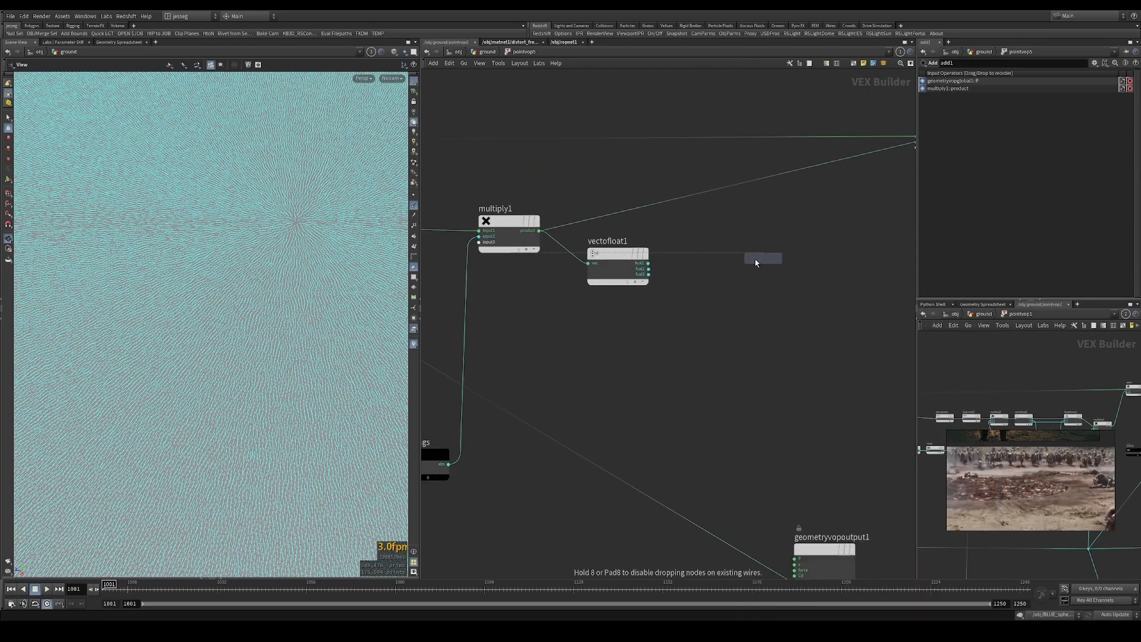
{"action": "left_click", "coordinate": [749, 255]}
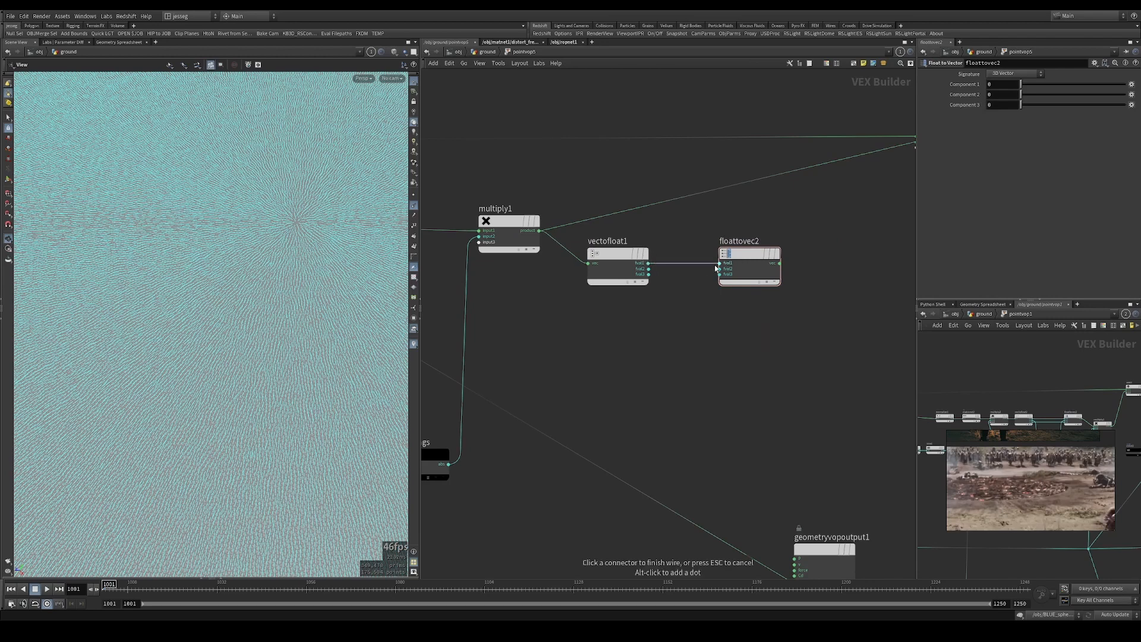
Connect vectofloat1's three float outputs to floattovec2's matching inputs and wire the resulting vector into geometryvopoutput1's P input.
{"action": "left_click_drag", "start_coordinate": [648, 263], "coordinate": [721, 262]}
{"action": "left_click_drag", "start_coordinate": [649, 269], "coordinate": [721, 274]}
{"action": "left_click", "coordinate": [780, 265]}
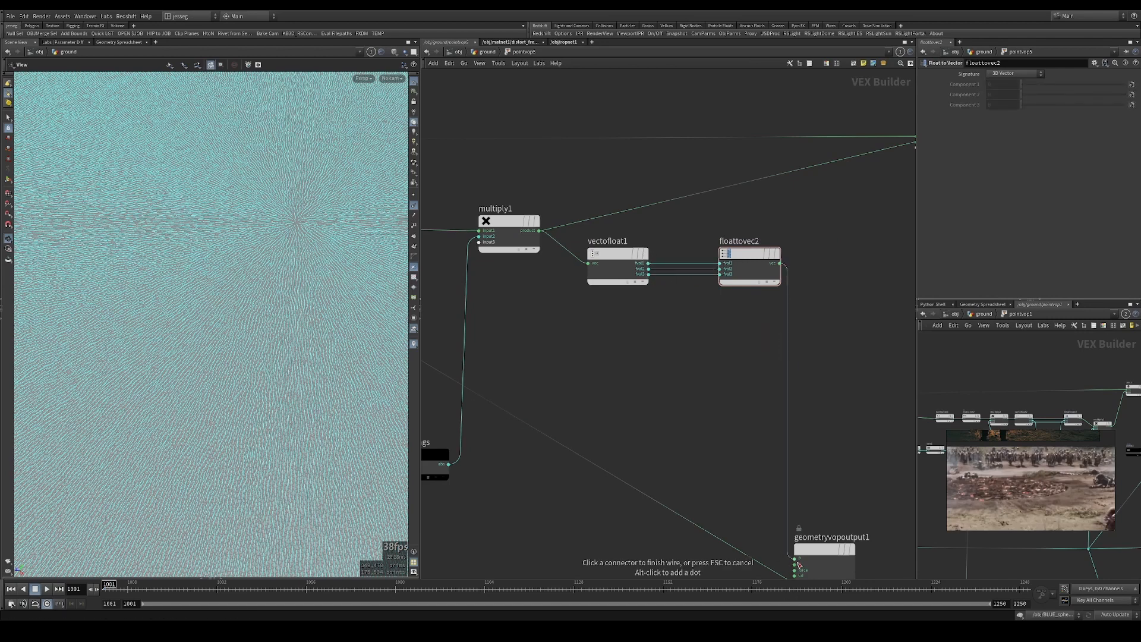
{"action": "left_click", "coordinate": [795, 559]}
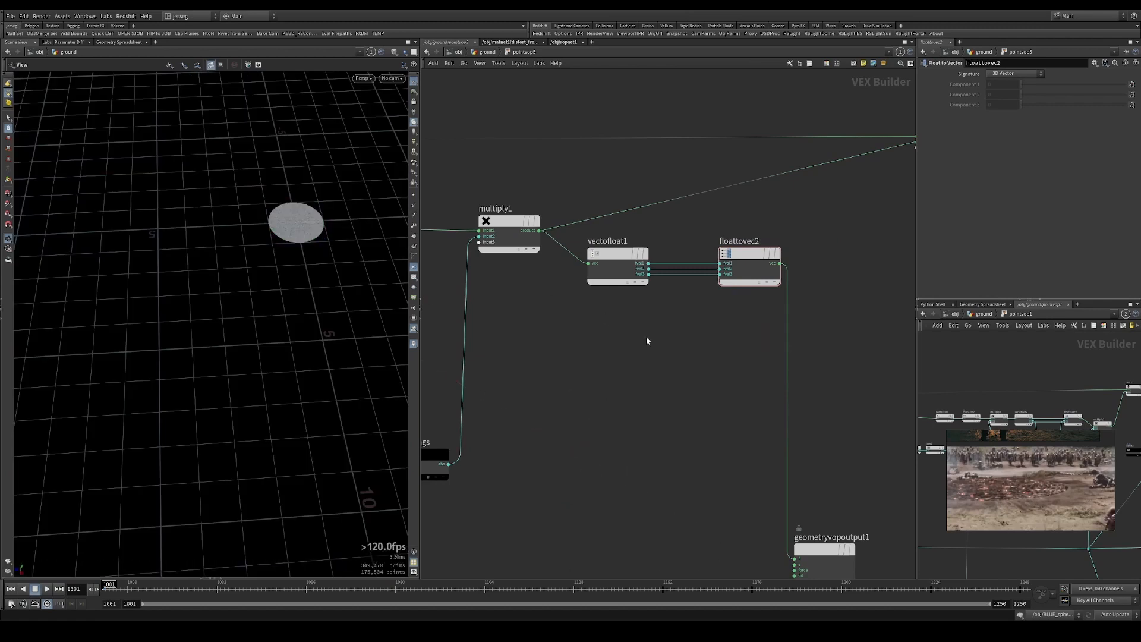
Bring geometryvopoutput1 close beneath add1 and wire add1's sum into its P input.
{"action": "scroll", "coordinate": [647, 340], "scroll_direction": "down", "scroll_amount": 2}
{"action": "left_click_drag", "start_coordinate": [723, 515], "coordinate": [820, 292]}
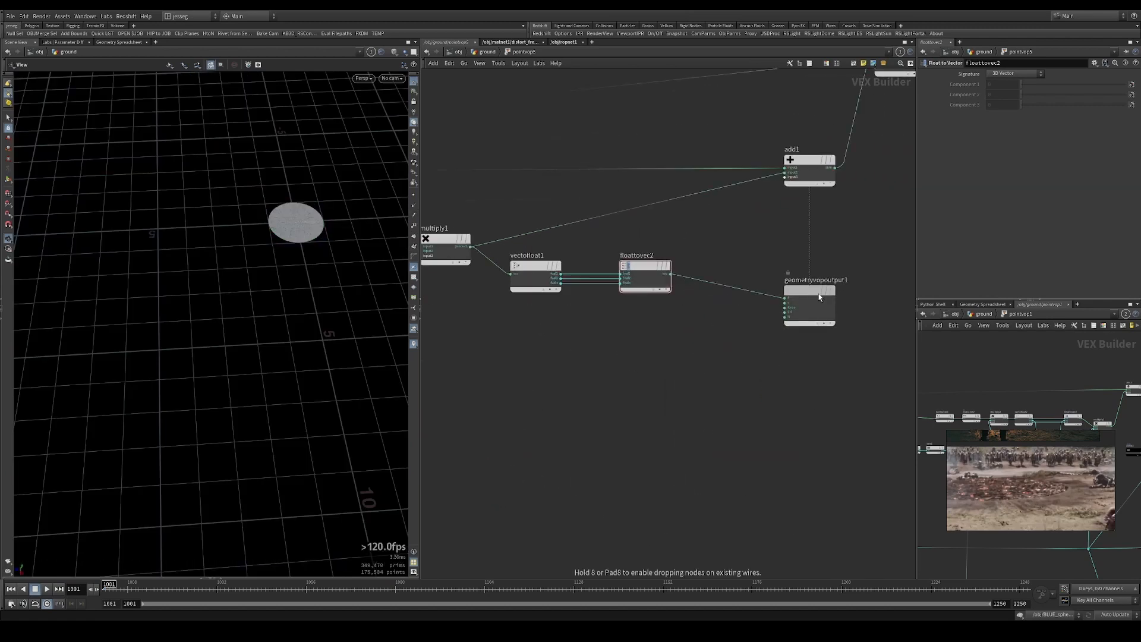
{"action": "scroll", "coordinate": [731, 262], "scroll_direction": "down", "scroll_amount": 4}
{"action": "scroll", "coordinate": [773, 237], "scroll_direction": "up", "scroll_amount": 3}
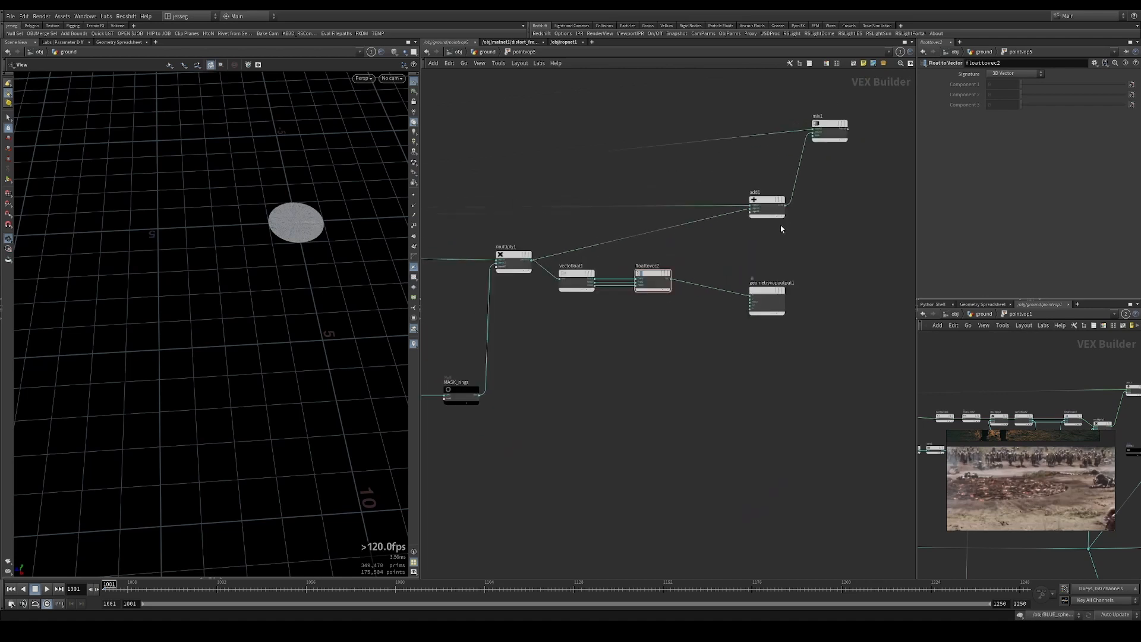
{"action": "left_click", "coordinate": [785, 206]}
{"action": "left_click", "coordinate": [750, 296]}
{"action": "left_click_drag", "start_coordinate": [766, 296], "coordinate": [813, 286]}
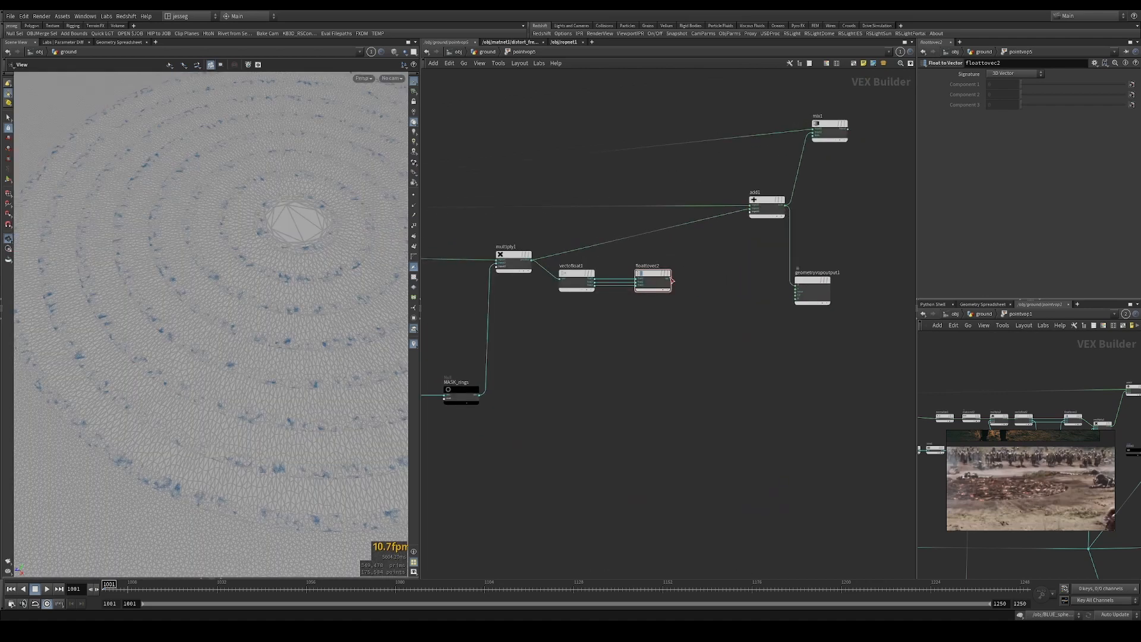
Feed floattovec2's vector into add1's second input in place of multiply1's product, and shift vectofloat1 and floattovec2 lower together.
{"action": "left_click_drag", "start_coordinate": [707, 247], "coordinate": [750, 211]}
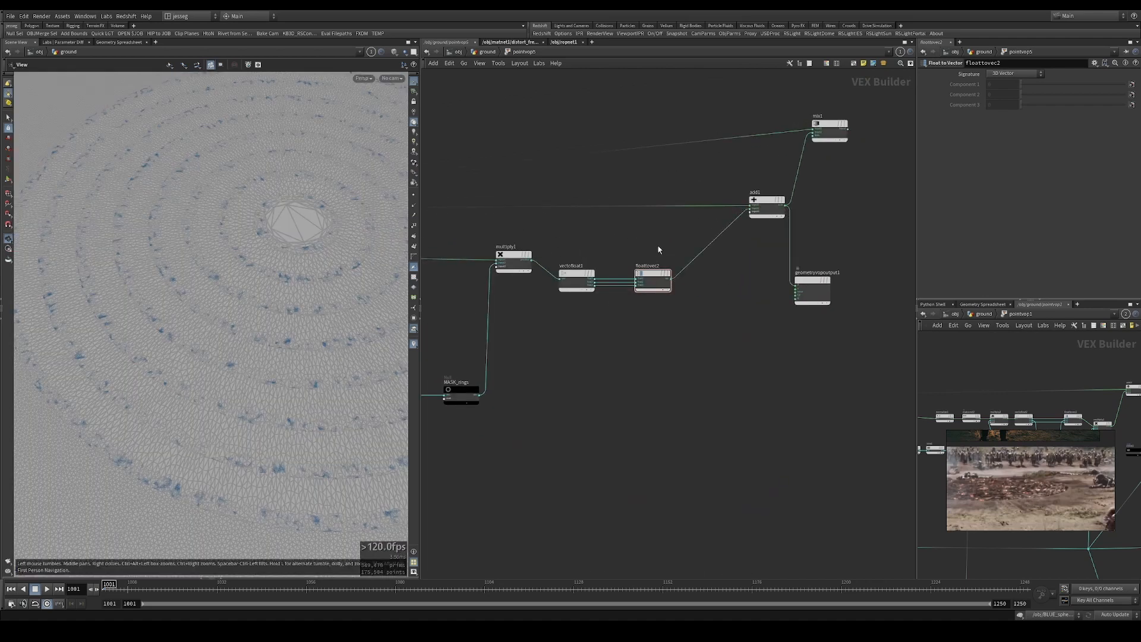
{"action": "left_click_drag", "start_coordinate": [682, 319], "coordinate": [706, 355]}
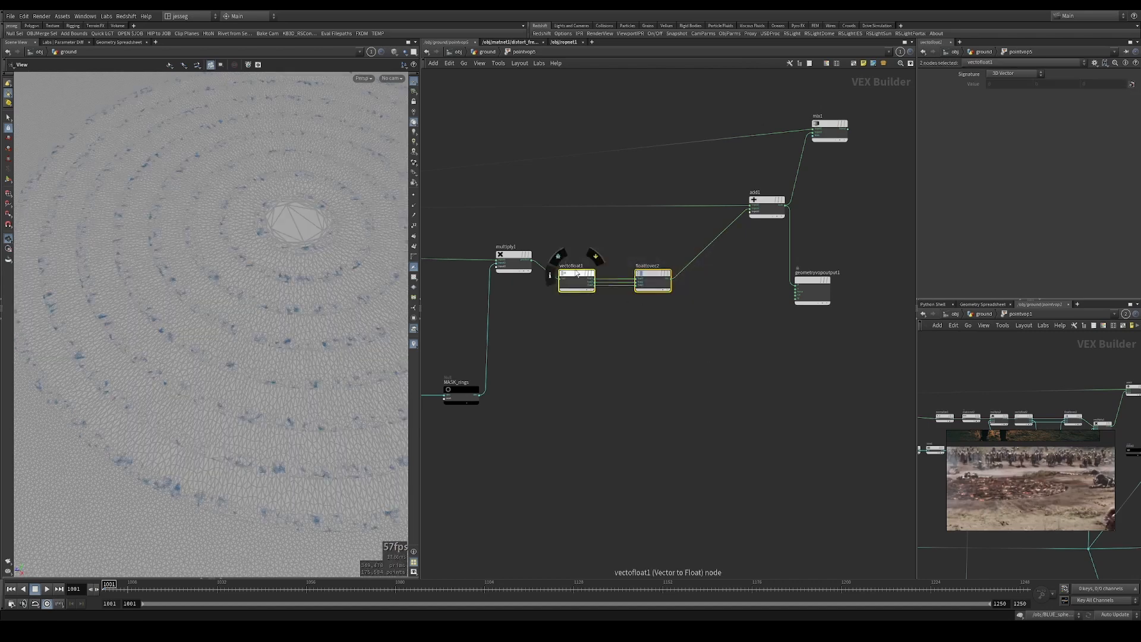
{"action": "left_click_drag", "start_coordinate": [574, 278], "coordinate": [576, 305]}
{"action": "left_click", "coordinate": [531, 261]}
{"action": "left_click", "coordinate": [750, 211]}
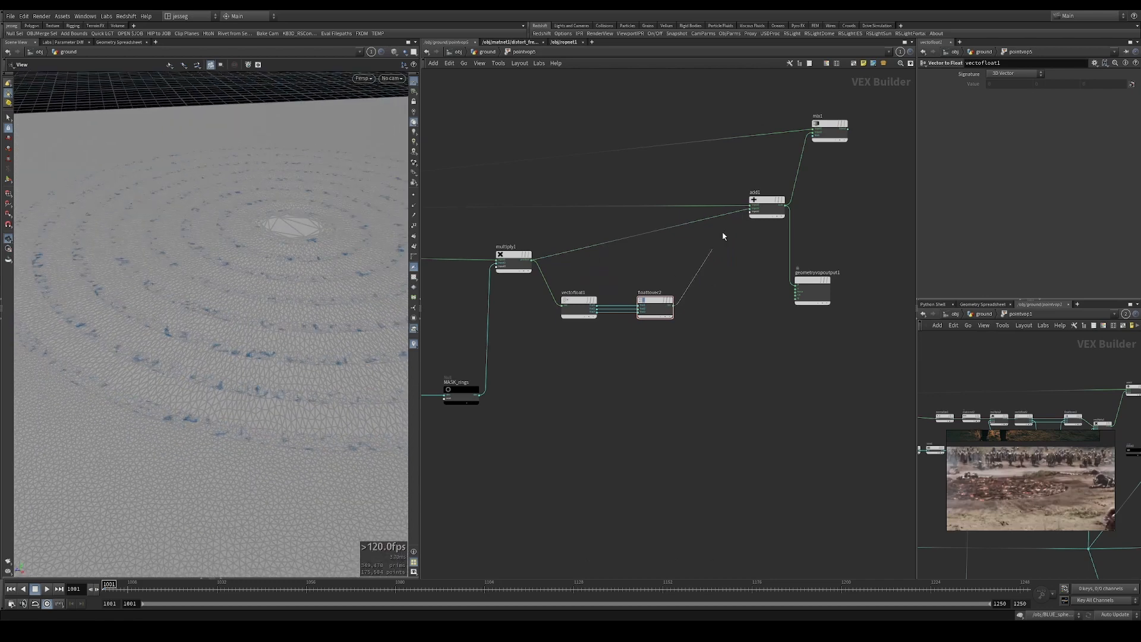
{"action": "left_click", "coordinate": [751, 212]}
{"action": "left_click_drag", "start_coordinate": [260, 262], "coordinate": [237, 224]}
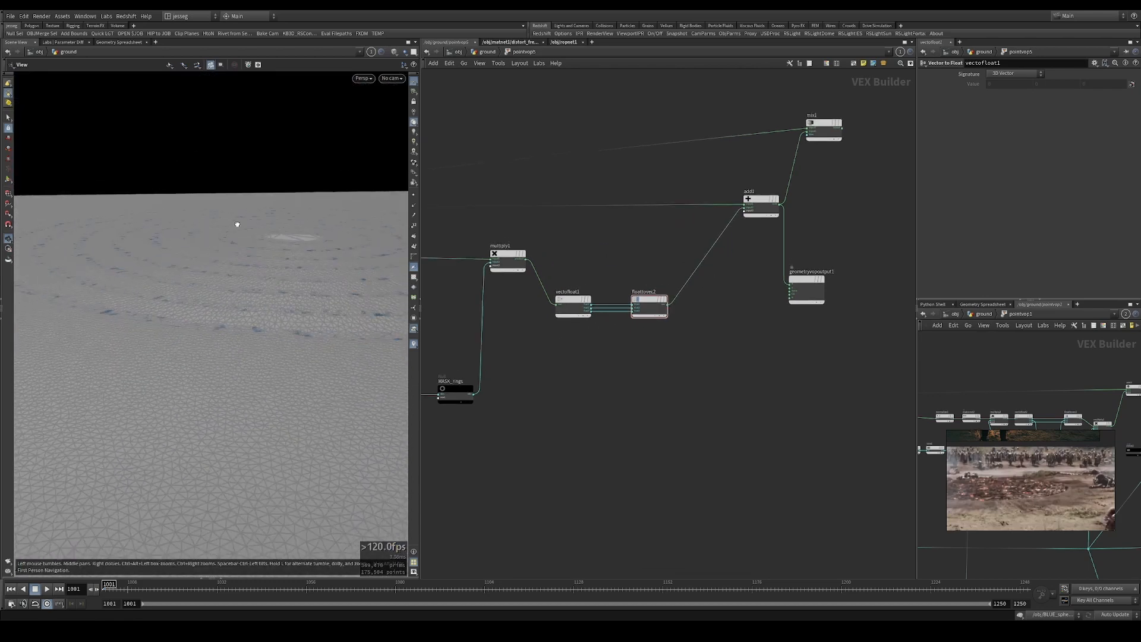
{"action": "scroll", "coordinate": [552, 308], "scroll_direction": "up", "scroll_amount": 3}
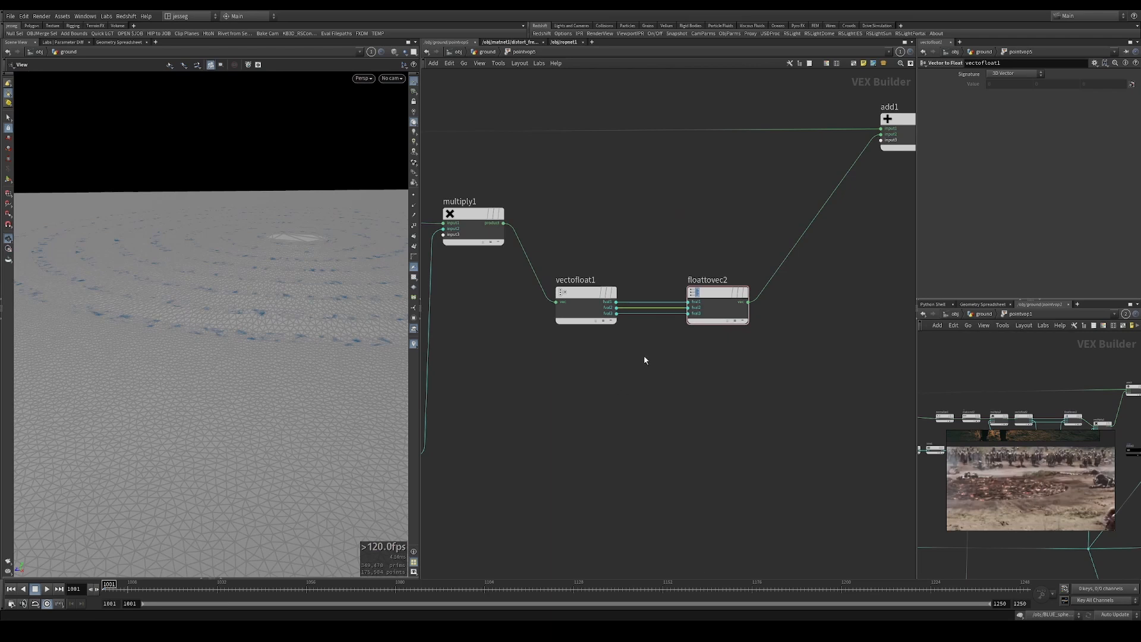
{"action": "scroll", "coordinate": [575, 336], "scroll_direction": "down", "scroll_amount": 3}
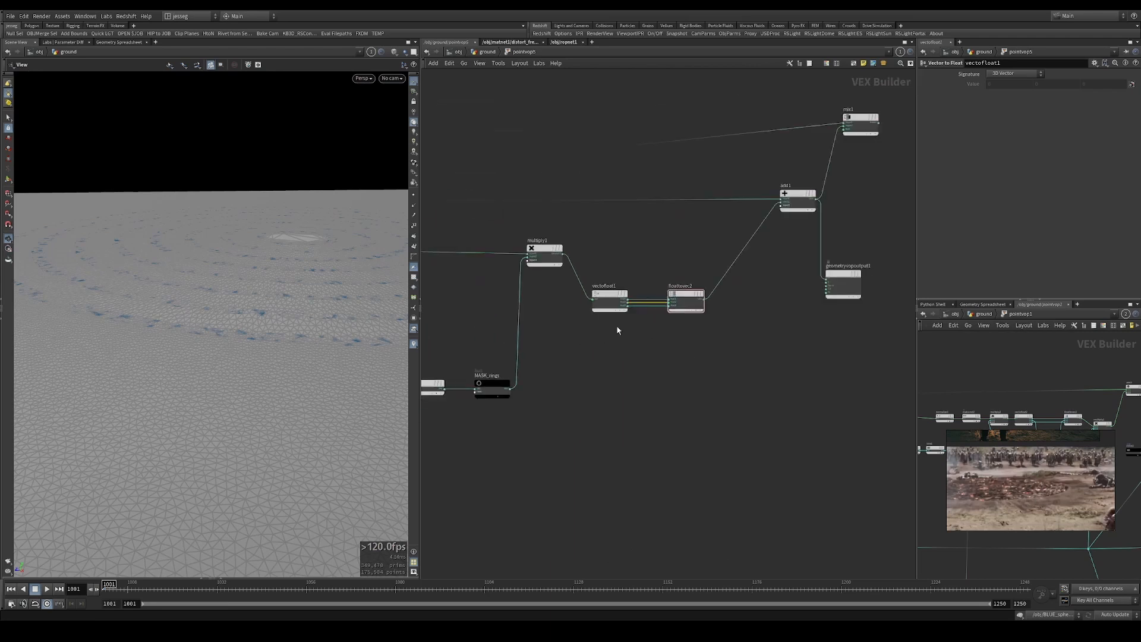
{"action": "scroll", "coordinate": [645, 308], "scroll_direction": "up", "scroll_amount": 4}
{"action": "left_click_drag", "start_coordinate": [644, 308], "coordinate": [632, 461]}
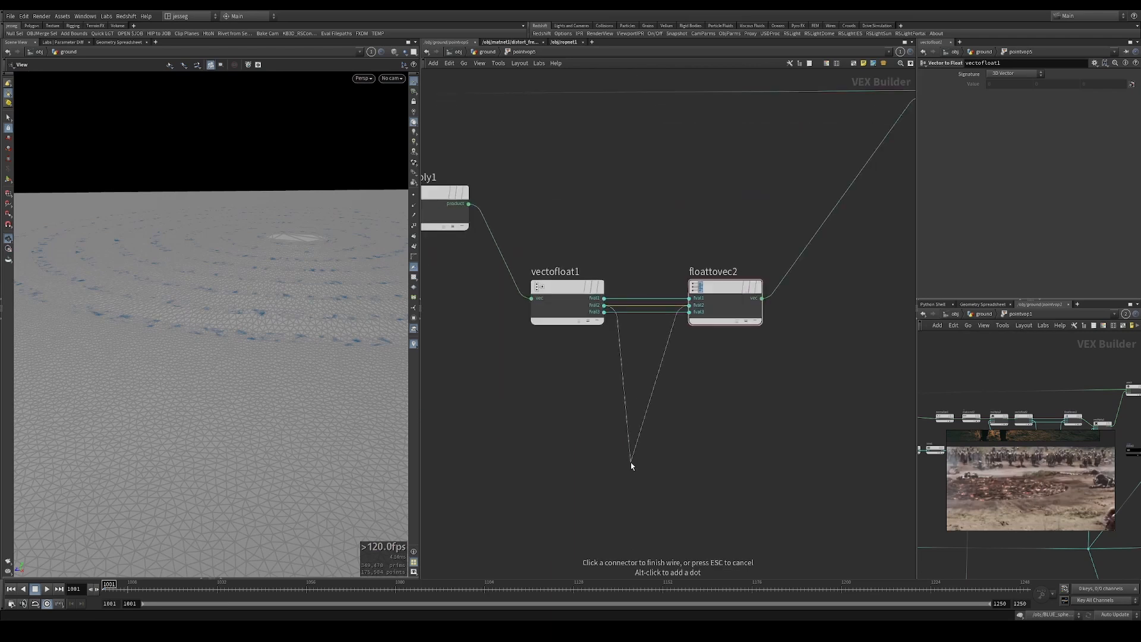
{"action": "key", "text": "Tab"}
{"action": "type", "text": "c"}
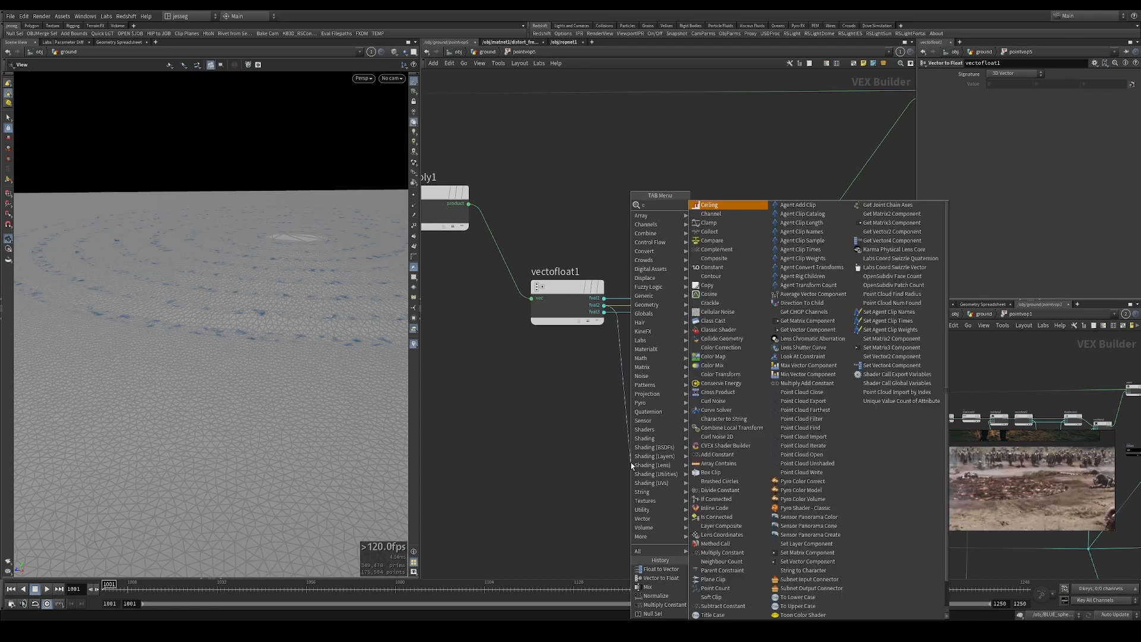
{"action": "type", "text": "onst"}
{"action": "key", "text": "Return"}
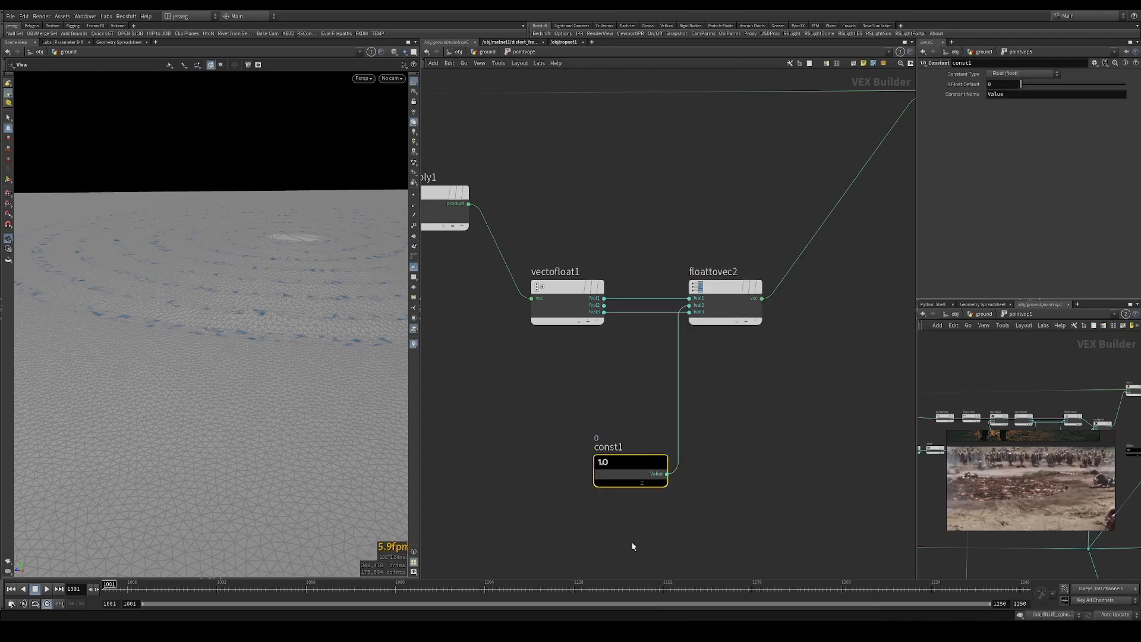
{"action": "key", "text": "Delete"}
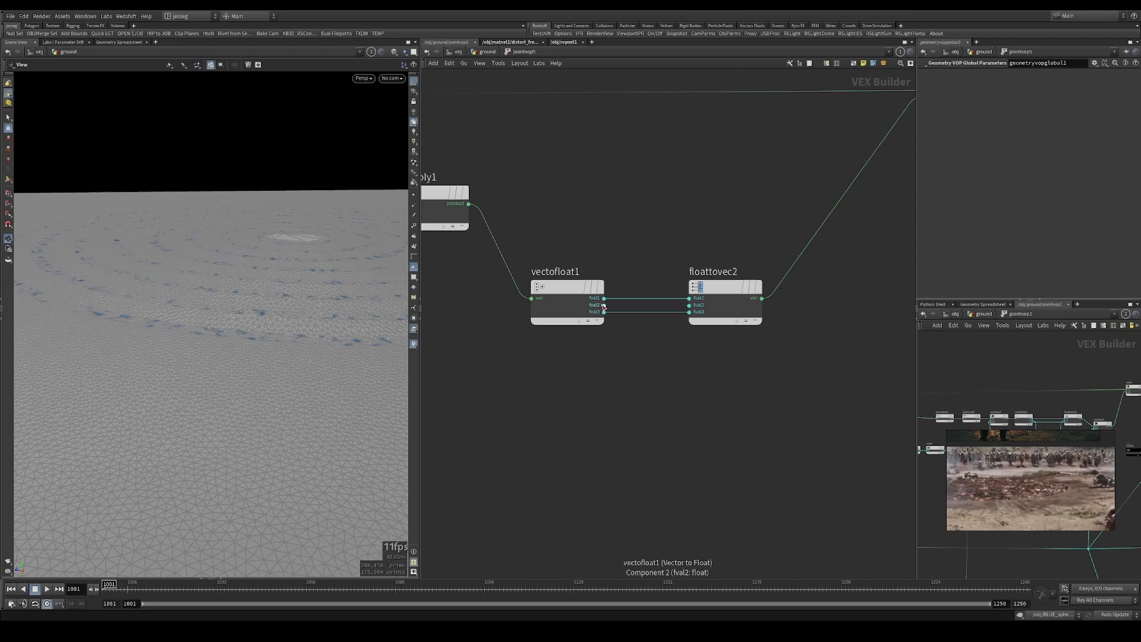
Insert an Add node between vectofloat1's second float output and floattovec2's second input, and place it below them.
{"action": "left_click", "coordinate": [604, 306]}
{"action": "key", "text": "Tab"}
{"action": "type", "text": "add"}
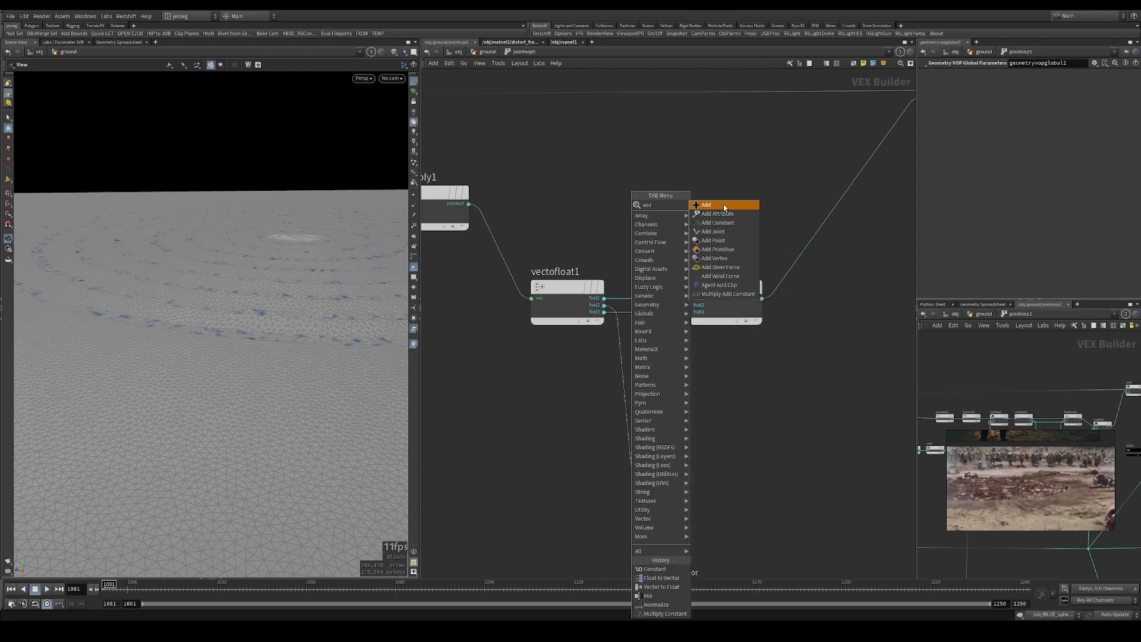
{"action": "key", "text": "Return"}
{"action": "left_click", "coordinate": [704, 477]}
{"action": "left_click", "coordinate": [740, 477]}
{"action": "left_click_drag", "start_coordinate": [695, 474], "coordinate": [660, 443]}
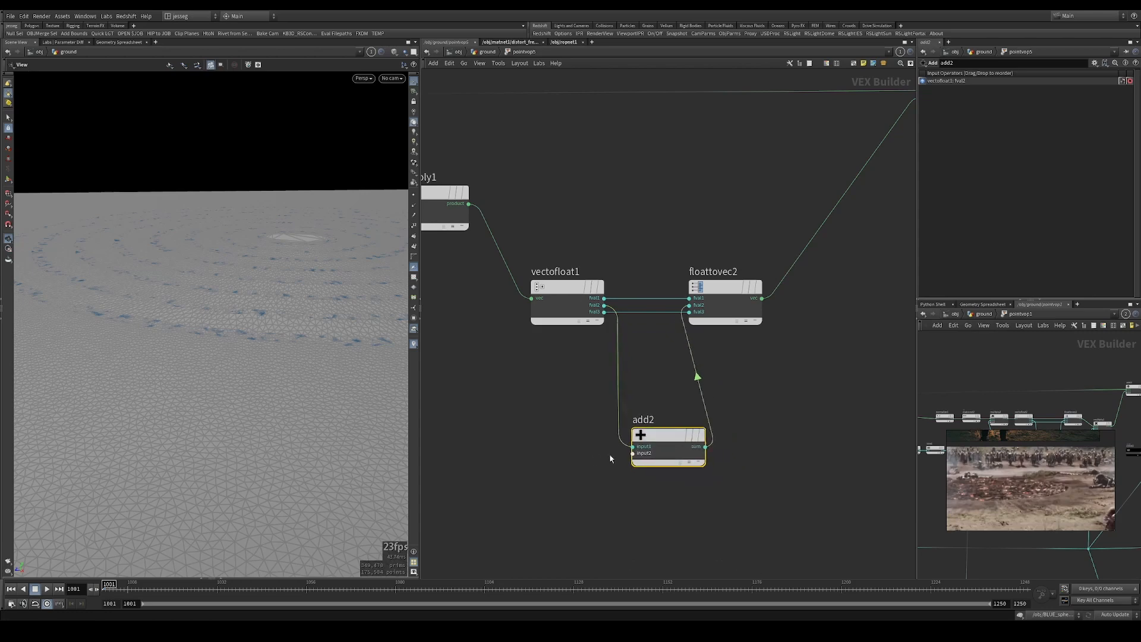
Add a Constant node that feeds add2's second input.
{"action": "left_click", "coordinate": [631, 453]}
{"action": "middle_click_drag", "start_coordinate": [540, 455], "coordinate": [777, 421]}
{"action": "key", "text": "Tab"}
{"action": "type", "text": "const"}
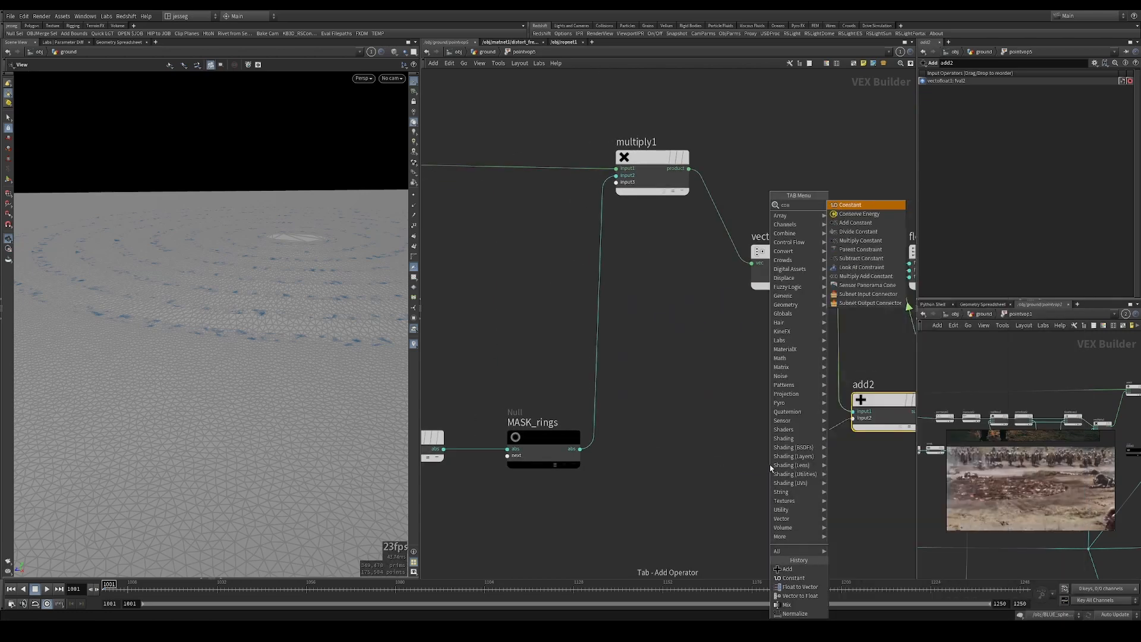
{"action": "key", "text": "Return"}
{"action": "left_click", "coordinate": [770, 465]}
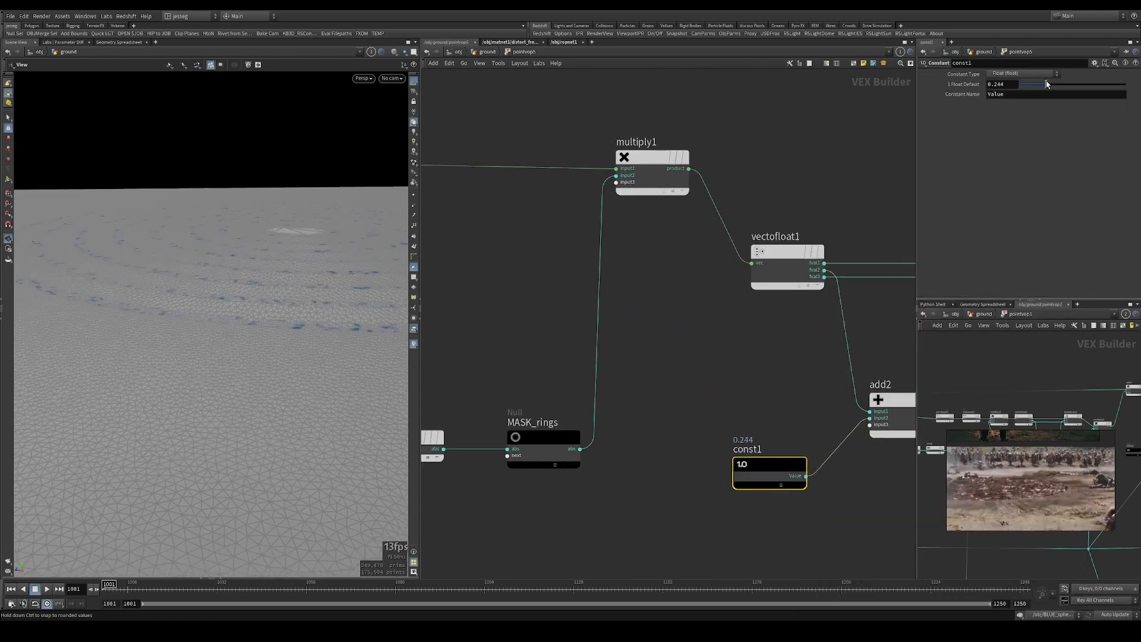
Try raising and lowering the whole ground with const1's float default, and return the value to 0.
{"action": "middle_click_drag", "start_coordinate": [1004, 87], "coordinate": [953, 87]}
{"action": "scroll", "coordinate": [155, 325], "scroll_direction": "down", "scroll_amount": 5}
{"action": "scroll", "coordinate": [690, 337], "scroll_direction": "down", "scroll_amount": 2}
{"action": "scroll", "coordinate": [691, 337], "scroll_direction": "down", "scroll_amount": 2}
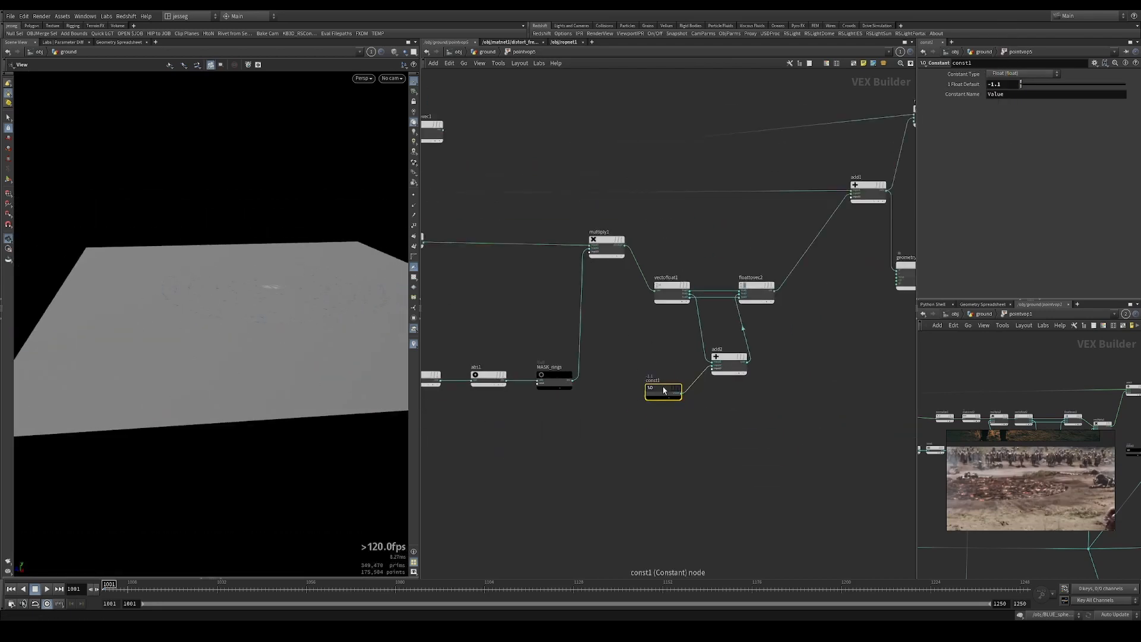
{"action": "left_click_drag", "start_coordinate": [664, 390], "coordinate": [647, 437]}
{"action": "middle_click", "coordinate": [1014, 84]}
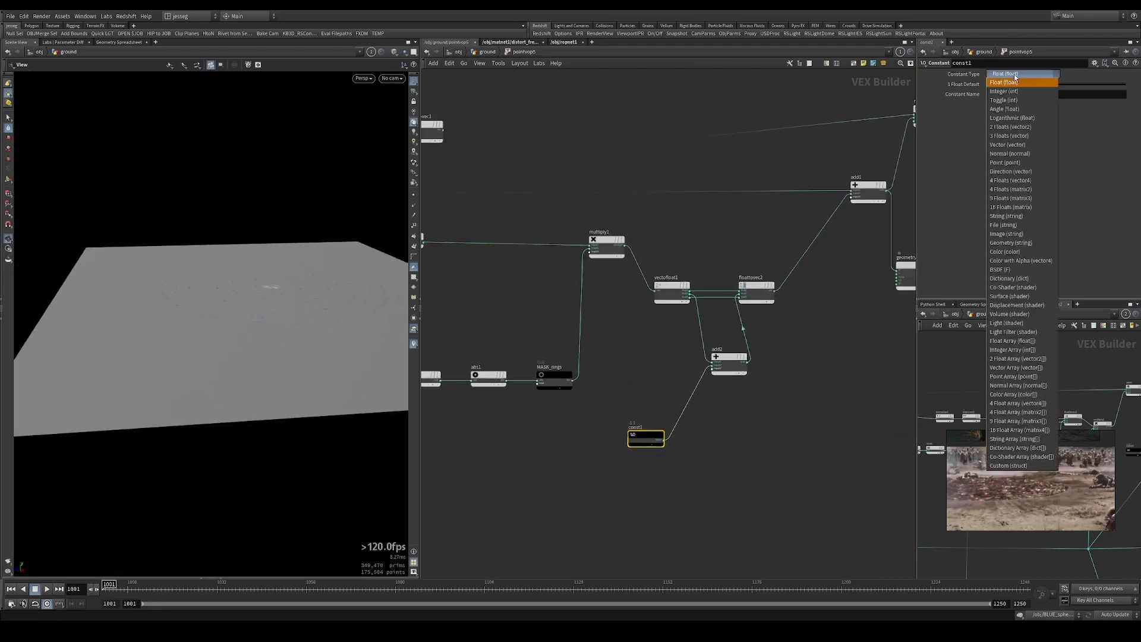
{"action": "mouse_move", "coordinate": [1020, 84]}
{"action": "left_mouse_down"}
{"action": "mouse_move", "coordinate": [1070, 92]}
{"action": "mouse_move", "coordinate": [958, 96]}
{"action": "left_mouse_up"}
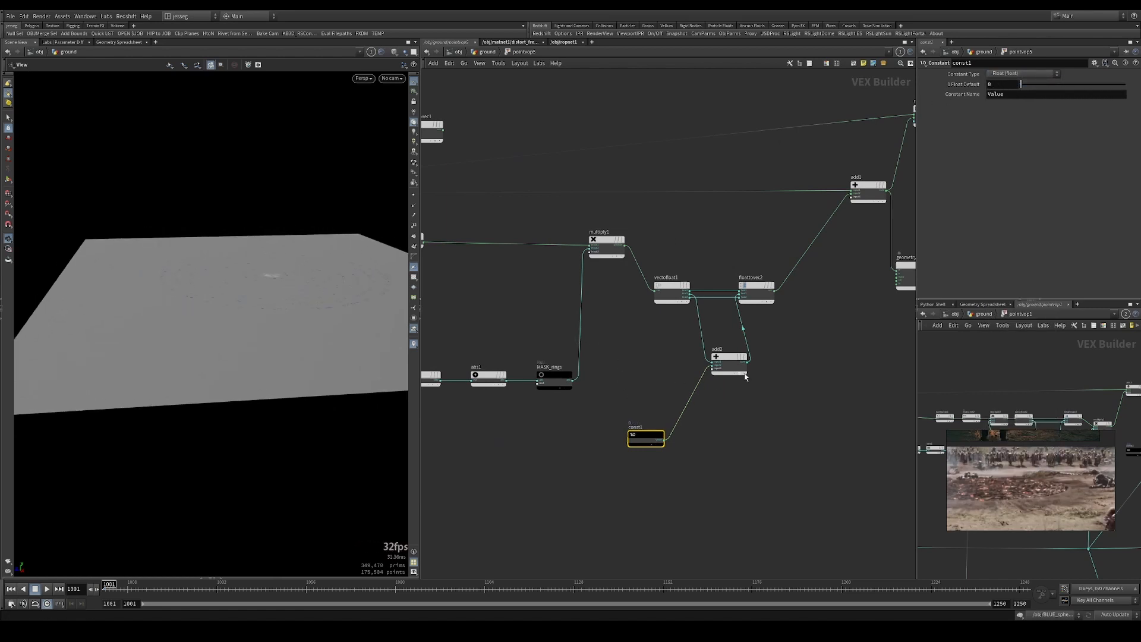
Wire MASK_rings' output into add2's second input in place of const1, and move const1 out of the way.
{"action": "middle_click_drag", "start_coordinate": [670, 379], "coordinate": [675, 304]}
{"action": "scroll", "coordinate": [594, 300], "scroll_direction": "up", "scroll_amount": 3}
{"action": "left_click", "coordinate": [577, 296]}
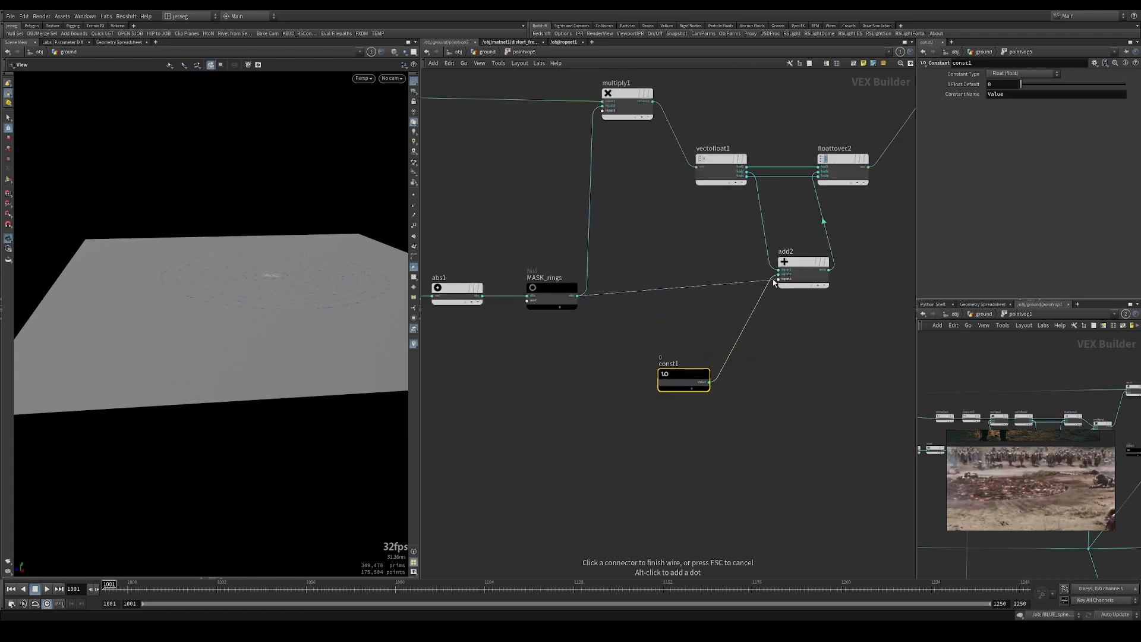
{"action": "left_click", "coordinate": [783, 277]}
{"action": "left_click_drag", "start_coordinate": [227, 271], "coordinate": [249, 321]}
{"action": "left_click_drag", "start_coordinate": [681, 373], "coordinate": [671, 416]}
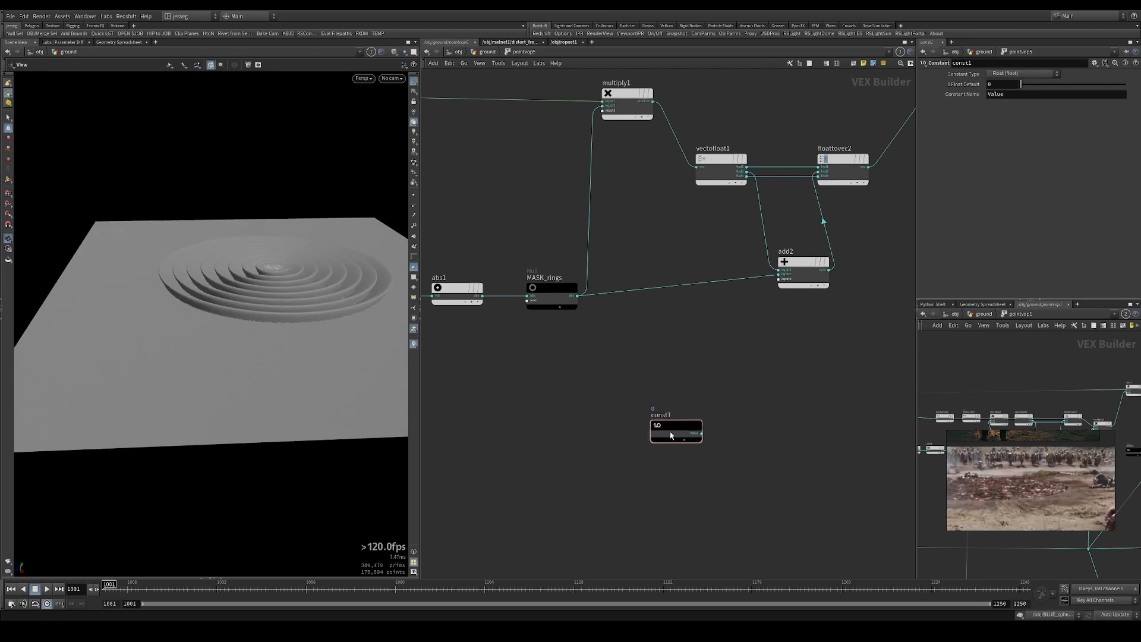
Insert a Multiply Constant node on the wire between MASK_rings and add2.
{"action": "middle_click_drag", "start_coordinate": [589, 337], "coordinate": [677, 346]}
{"action": "key", "text": "Tab"}
{"action": "type", "text": "mulcon"}
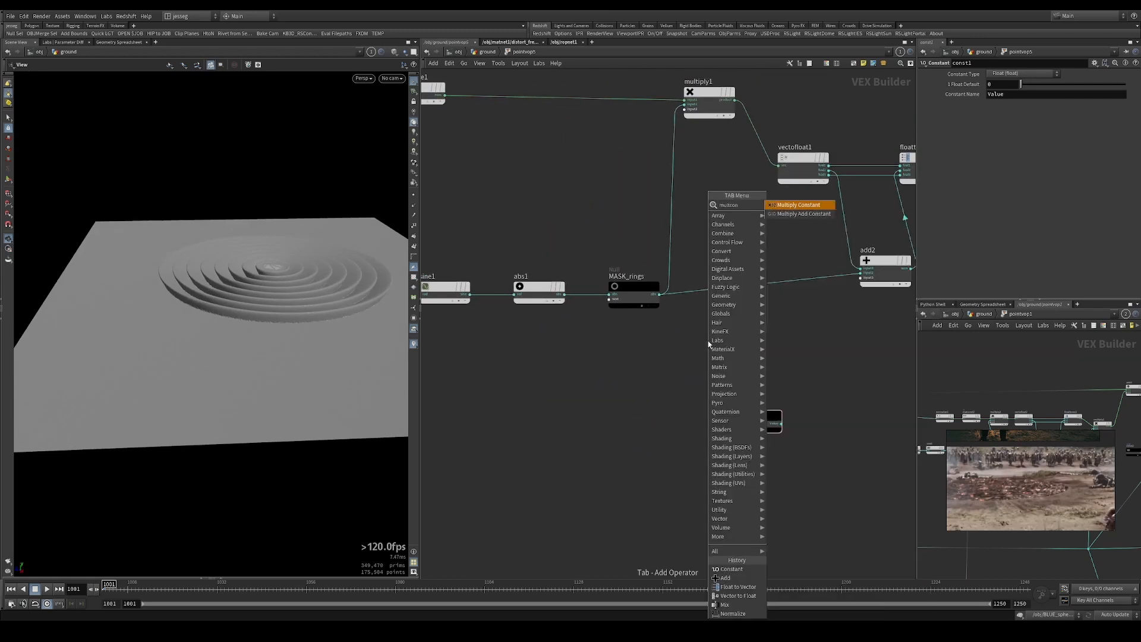
{"action": "key", "text": "Return"}
{"action": "left_click_drag", "start_coordinate": [709, 345], "coordinate": [732, 291]}
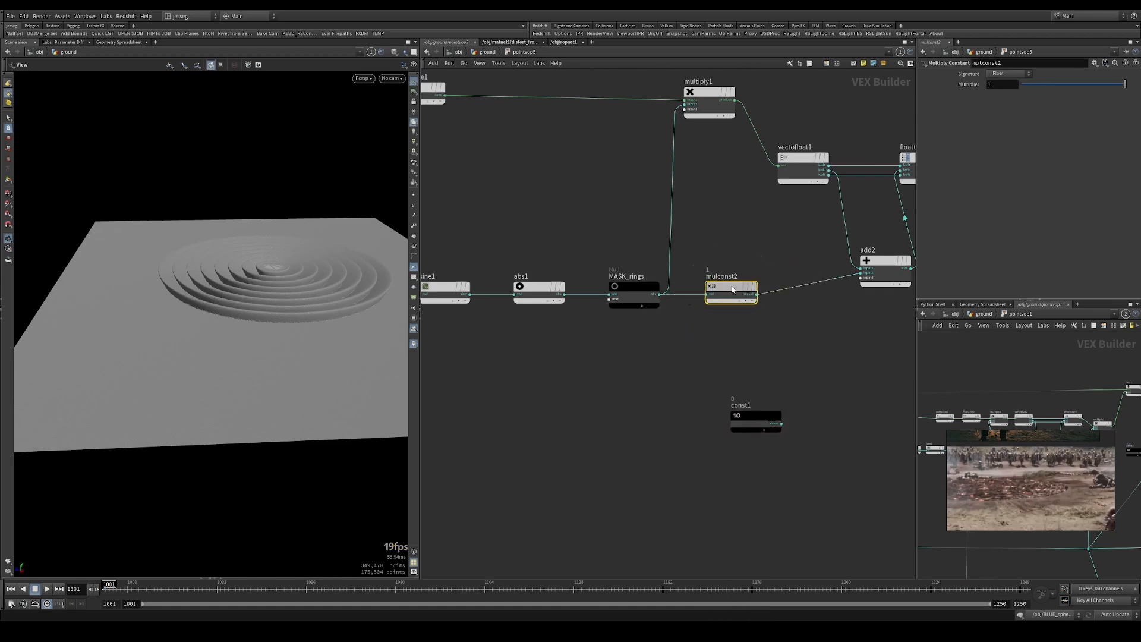
Set mulconst2's multiplier to -0.5 to sink the rings into the ground.
{"action": "middle_click_drag", "start_coordinate": [1007, 85], "coordinate": [944, 60]}
{"action": "middle_click_drag", "start_coordinate": [939, 55], "coordinate": [1018, 112]}
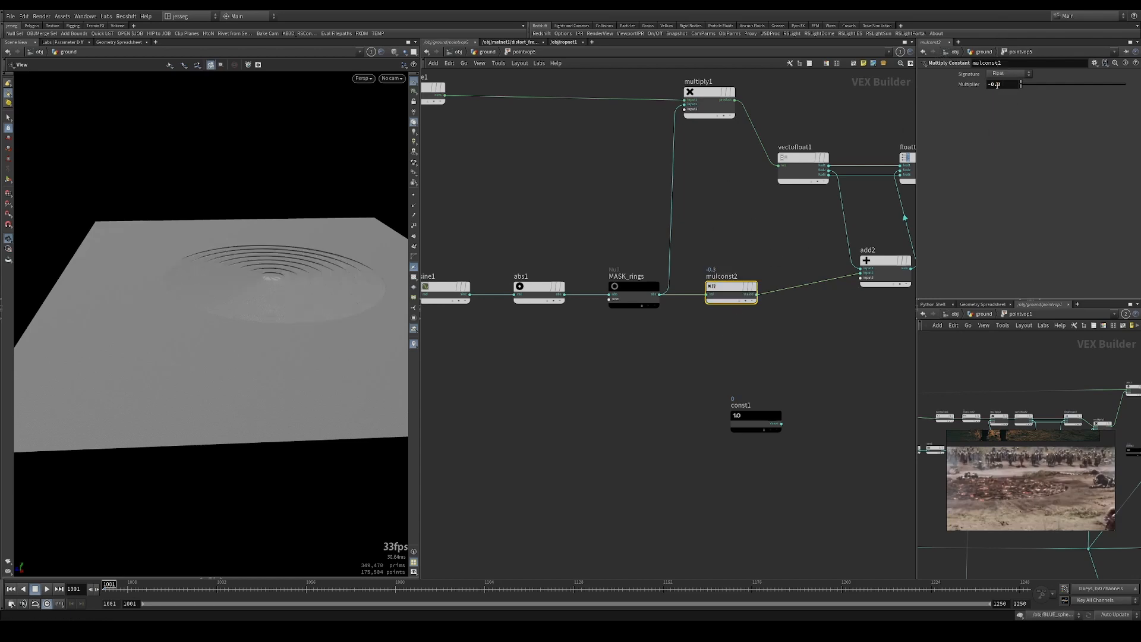
{"action": "left_click_drag", "start_coordinate": [270, 280], "coordinate": [250, 295]}
{"action": "right_click_drag", "start_coordinate": [262, 276], "coordinate": [291, 278]}
{"action": "left_click_drag", "start_coordinate": [290, 278], "coordinate": [347, 252]}
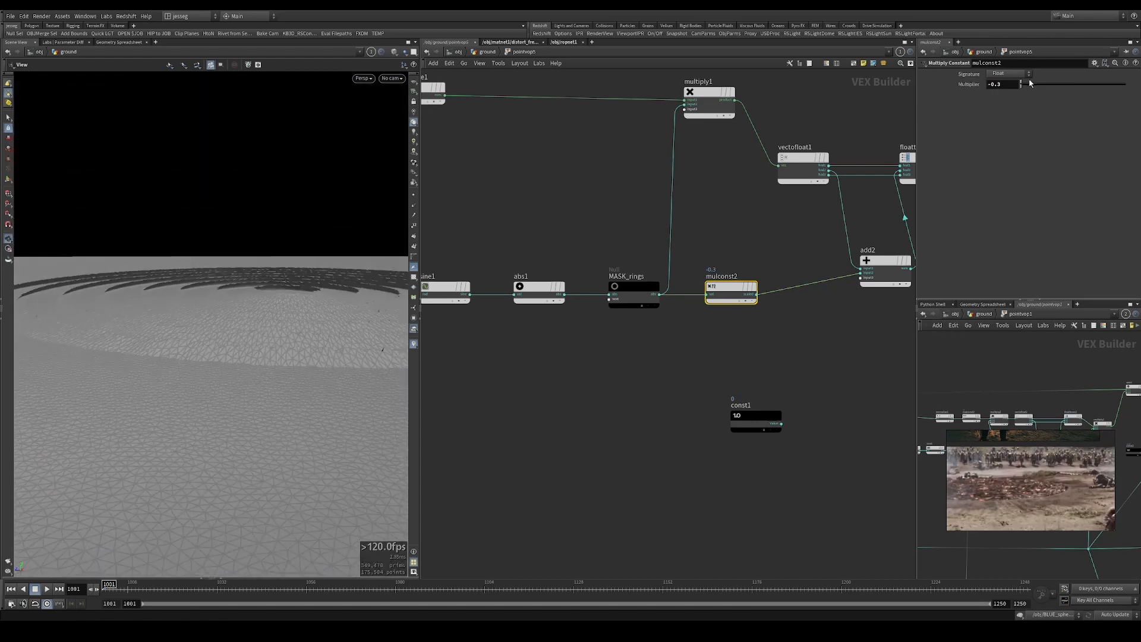
{"action": "middle_click_drag", "start_coordinate": [1008, 87], "coordinate": [994, 70]}
Examine the depth and profile of the sunken rings in the perspective, top and front views.
{"action": "mouse_move", "coordinate": [268, 287]}
{"action": "left_mouse_down"}
{"action": "mouse_move", "coordinate": [275, 308]}
{"action": "mouse_move", "coordinate": [269, 288]}
{"action": "left_mouse_up"}
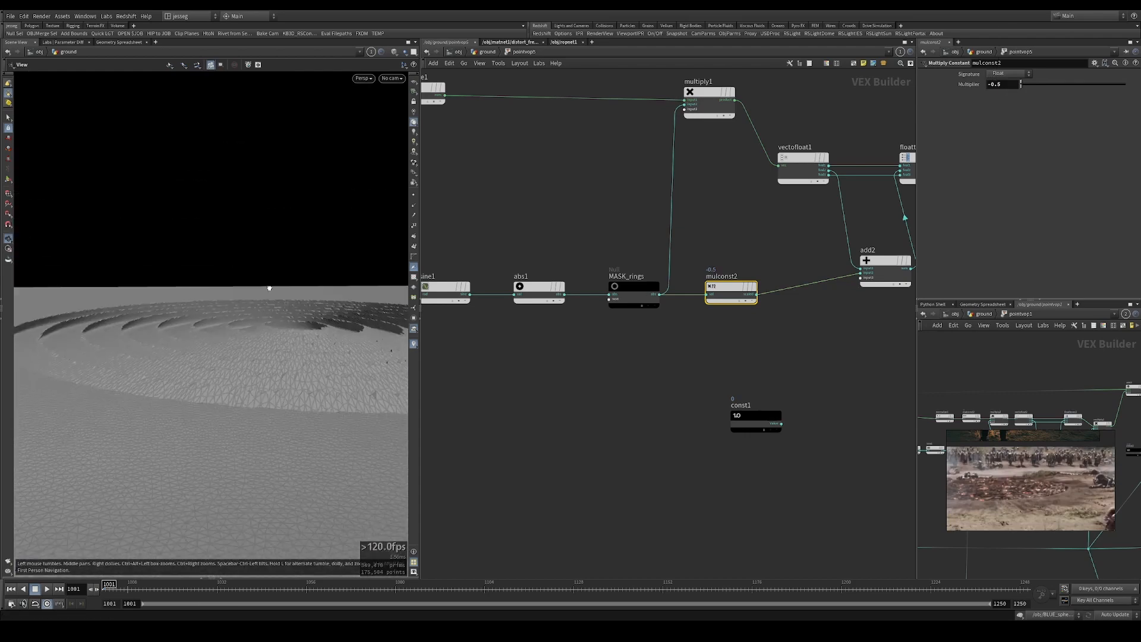
{"action": "right_click_drag", "start_coordinate": [269, 287], "coordinate": [179, 346]}
{"action": "left_click_drag", "start_coordinate": [178, 346], "coordinate": [315, 322]}
{"action": "key", "text": "space+2"}
{"action": "key", "text": "space+3"}
{"action": "key", "text": "space+1"}
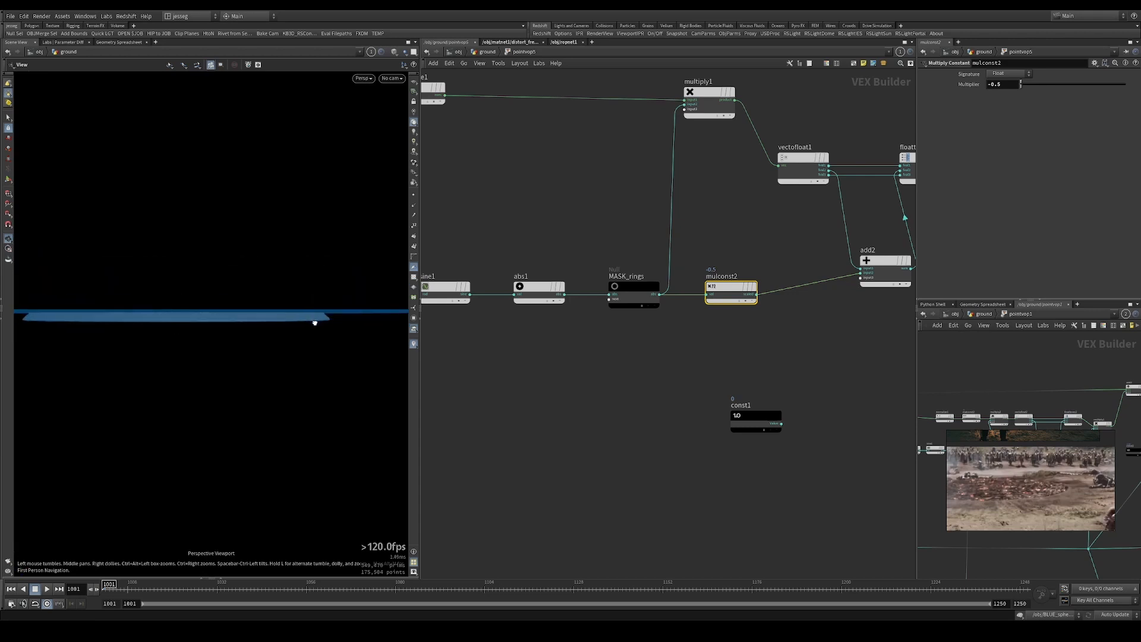
{"action": "left_click_drag", "start_coordinate": [231, 332], "coordinate": [251, 317]}
{"action": "right_click_drag", "start_coordinate": [271, 322], "coordinate": [319, 293]}
{"action": "left_click_drag", "start_coordinate": [220, 375], "coordinate": [119, 323]}
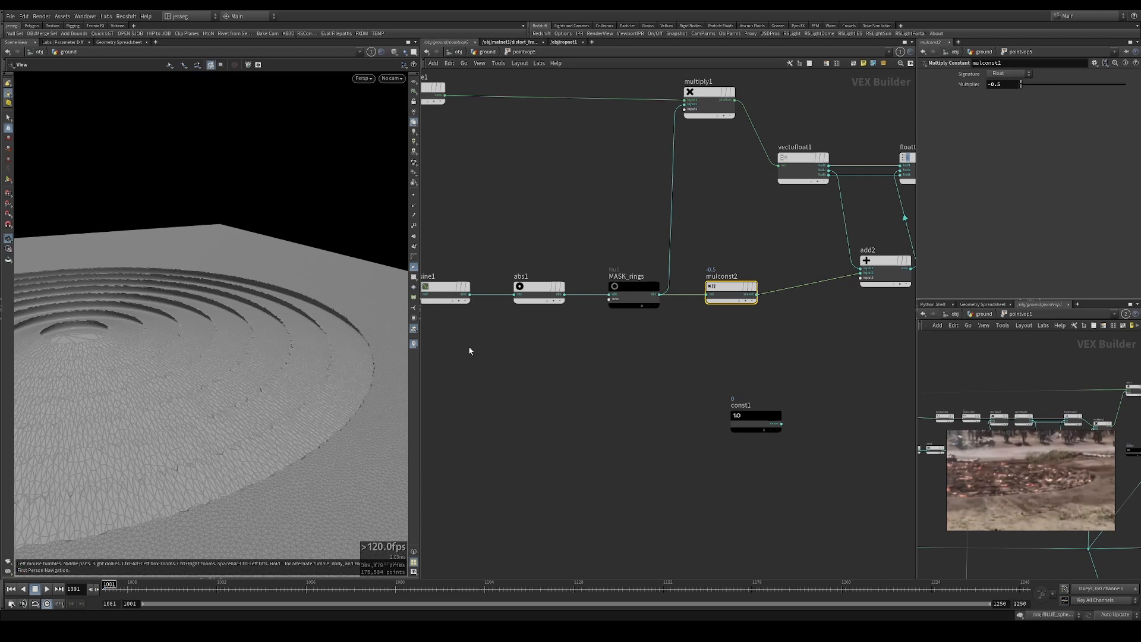
Move geometryvopoutput1 out beside mix1 and wire mix1's result into its P input in place of add1's sum.
{"action": "scroll", "coordinate": [713, 331], "scroll_direction": "down", "scroll_amount": 3}
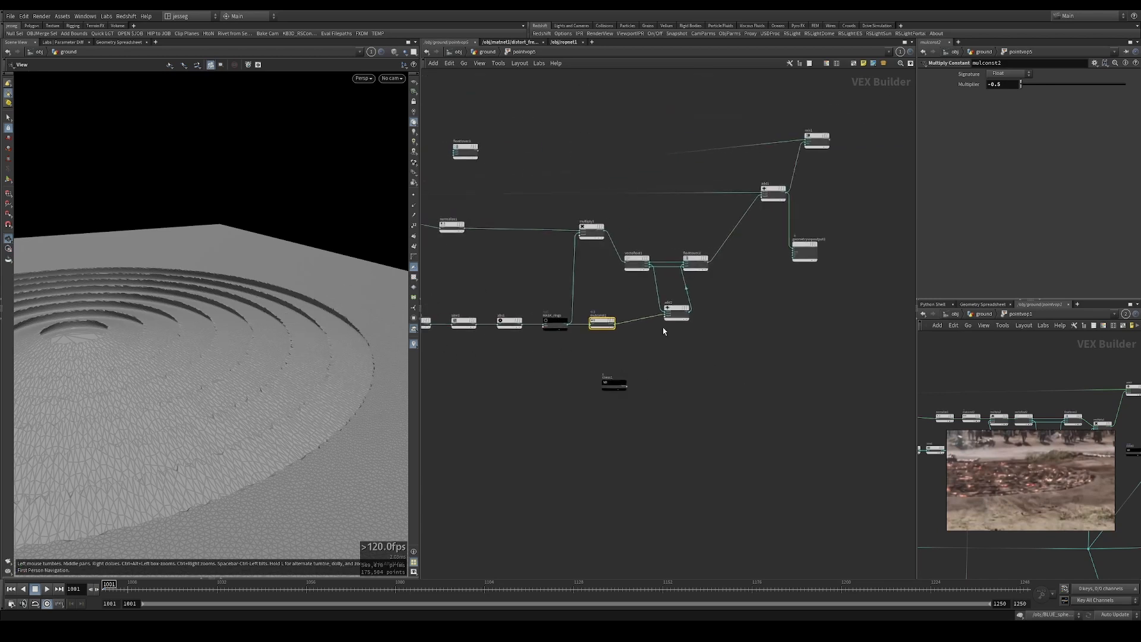
{"action": "left_click_drag", "start_coordinate": [799, 240], "coordinate": [858, 166]}
{"action": "scroll", "coordinate": [825, 145], "scroll_direction": "up", "scroll_amount": 3}
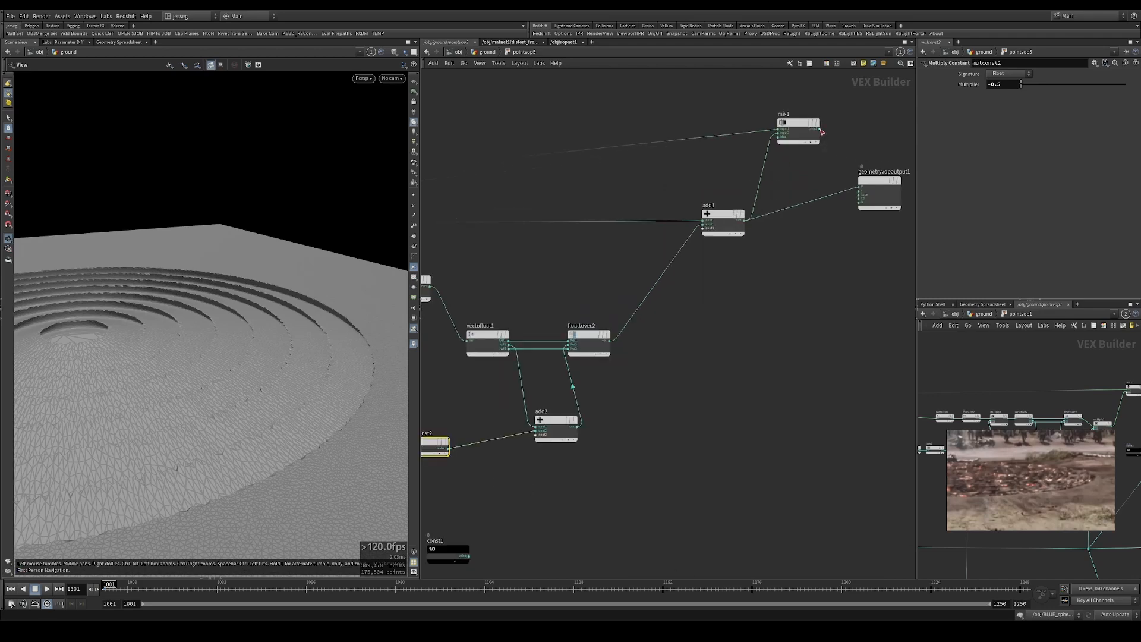
{"action": "left_click_drag", "start_coordinate": [821, 129], "coordinate": [860, 187]}
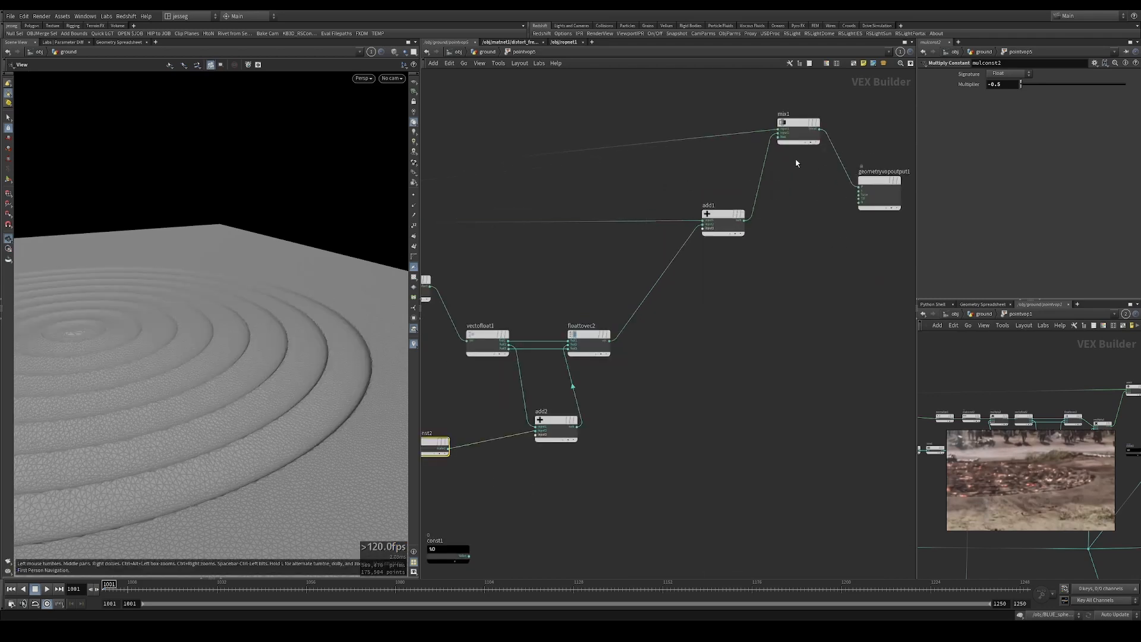
Set mix1's bias to 1 and move geometryvopoutput1 well below mix1.
{"action": "mouse_move", "coordinate": [291, 351]}
{"action": "left_mouse_down"}
{"action": "mouse_move", "coordinate": [295, 327]}
{"action": "mouse_move", "coordinate": [295, 340]}
{"action": "left_mouse_up"}
{"action": "left_click", "coordinate": [799, 130]}
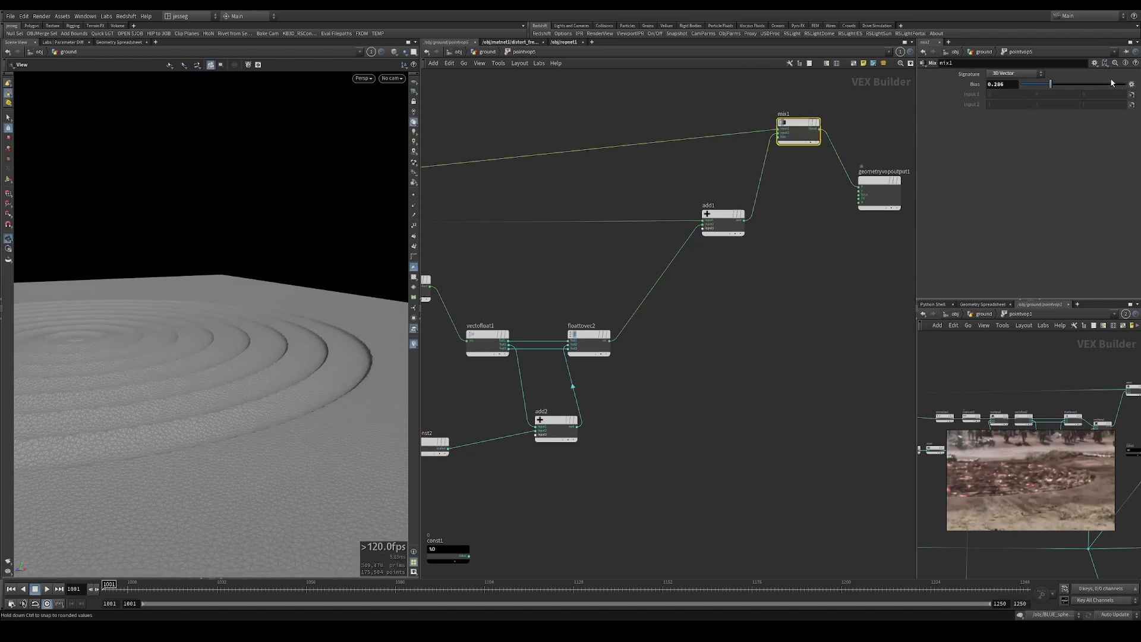
{"action": "left_click_drag", "start_coordinate": [976, 87], "coordinate": [1070, 86]}
{"action": "left_click_drag", "start_coordinate": [875, 181], "coordinate": [857, 379]}
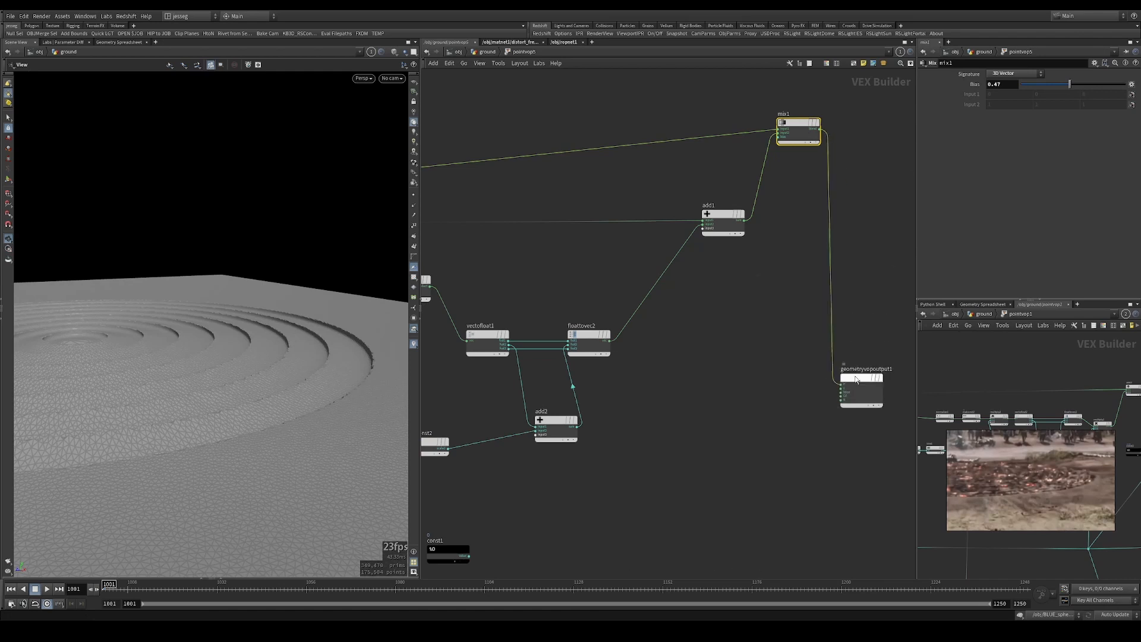
{"action": "left_click", "coordinate": [1123, 84]}
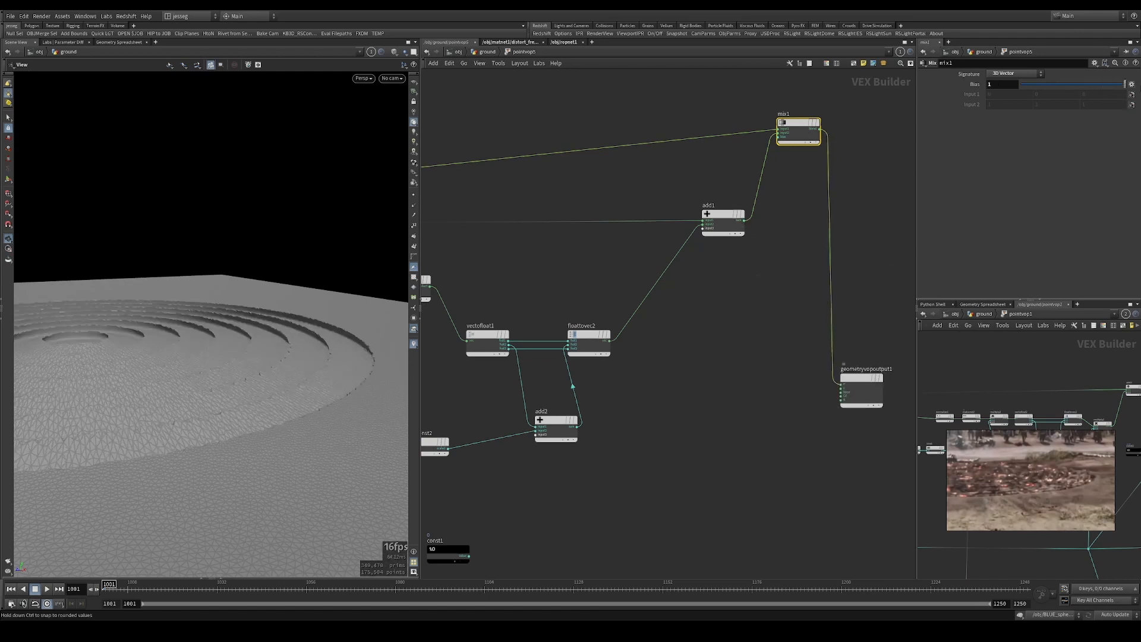
Bring geometryvopoutput1 near fit1, wire fit1's output into its Cd input and cut its P wire to preview the falloff mask.
{"action": "scroll", "coordinate": [569, 402], "scroll_direction": "down", "scroll_amount": 5}
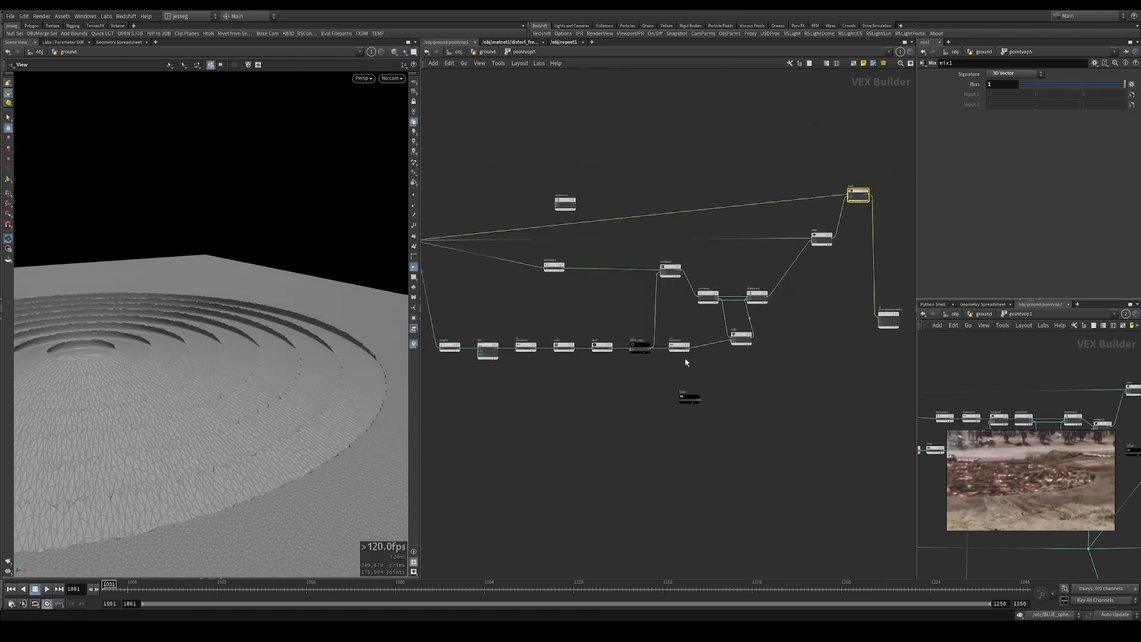
{"action": "scroll", "coordinate": [628, 365], "scroll_direction": "up", "scroll_amount": 8}
{"action": "left_click", "coordinate": [549, 309]}
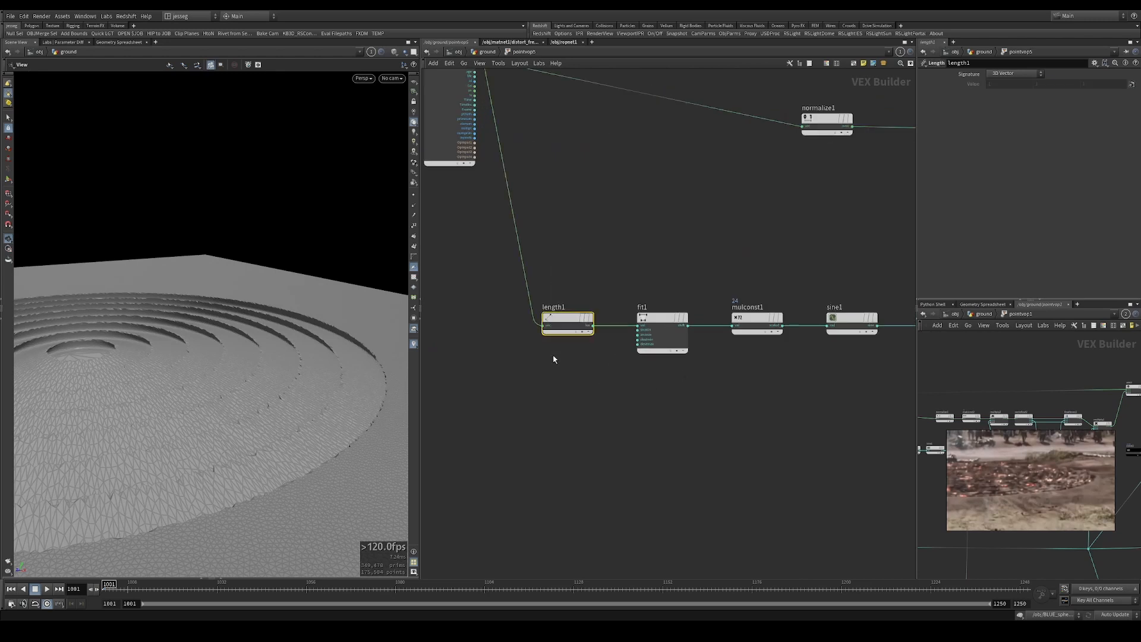
{"action": "key", "text": "h"}
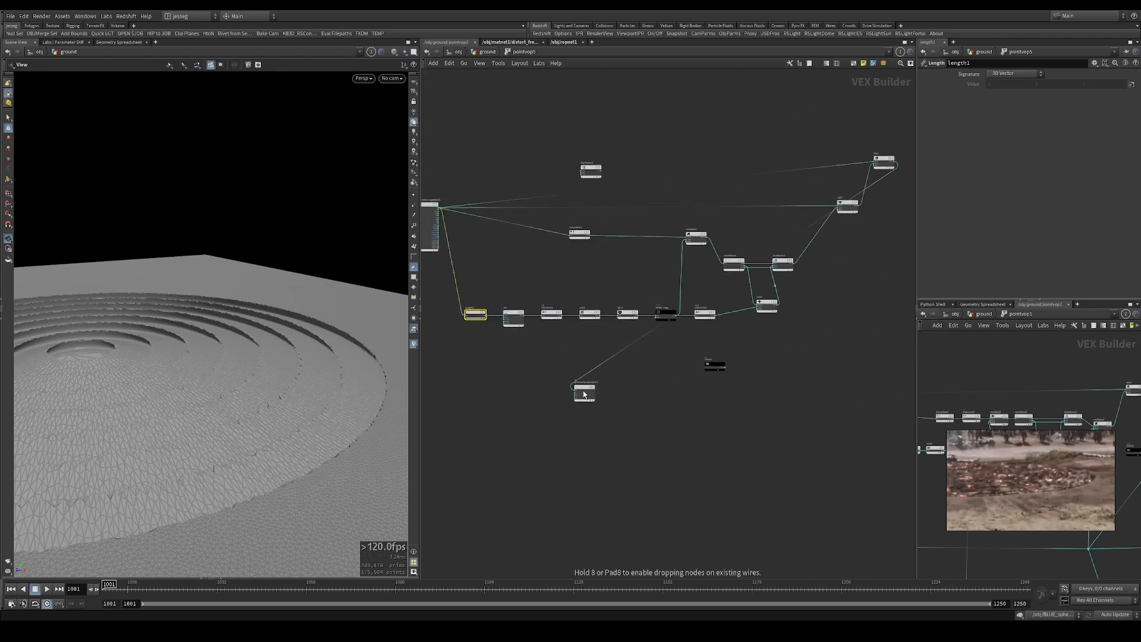
{"action": "scroll", "coordinate": [533, 299], "scroll_direction": "up", "scroll_amount": 5}
{"action": "left_click", "coordinate": [530, 297]}
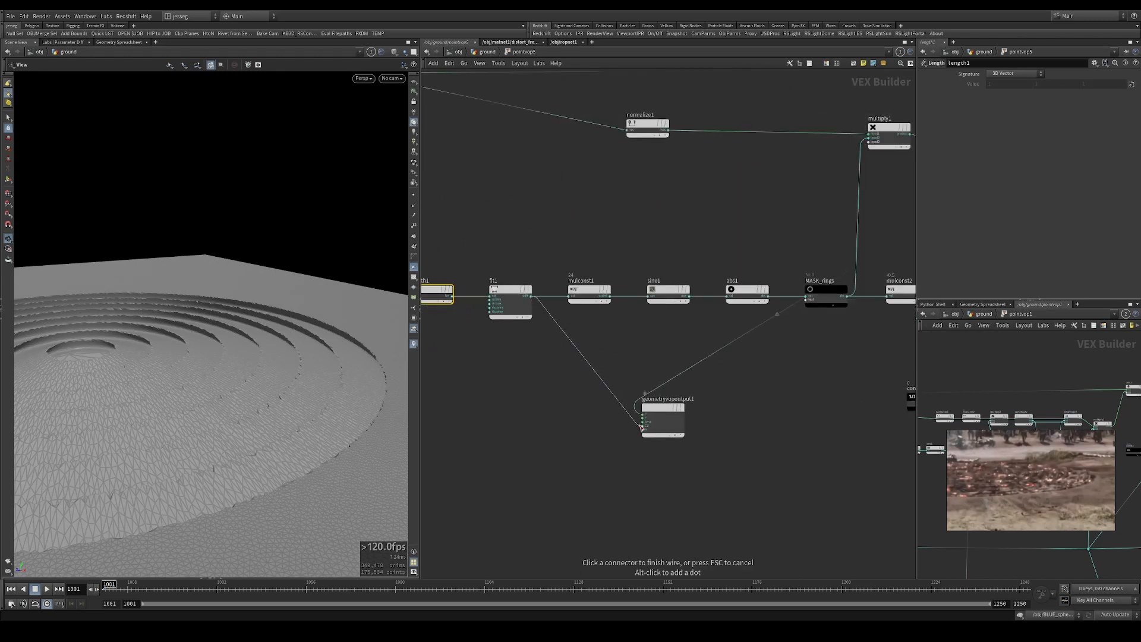
{"action": "left_click", "coordinate": [642, 426]}
{"action": "key", "text": "y"}
{"action": "left_click_drag", "start_coordinate": [671, 362], "coordinate": [687, 371]}
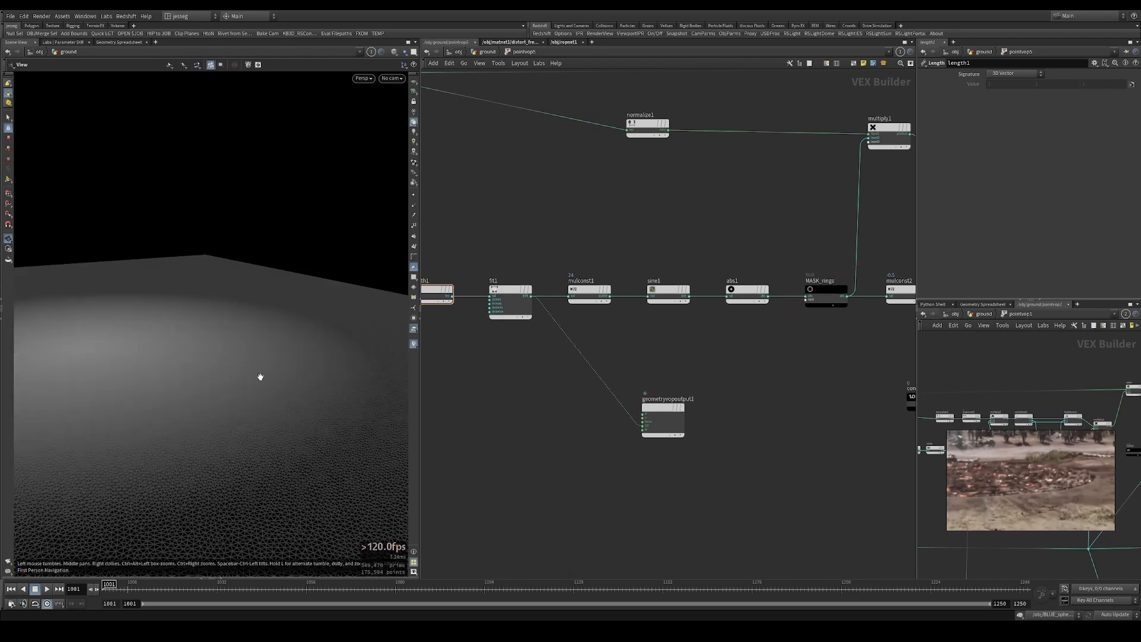
Switch off the wireframe overlay and examine the radial falloff mask on the ground.
{"action": "right_click_drag", "start_coordinate": [264, 338], "coordinate": [216, 341]}
{"action": "left_click_drag", "start_coordinate": [216, 341], "coordinate": [205, 333]}
{"action": "key", "text": "shift+w"}
{"action": "key", "text": "shift+w"}
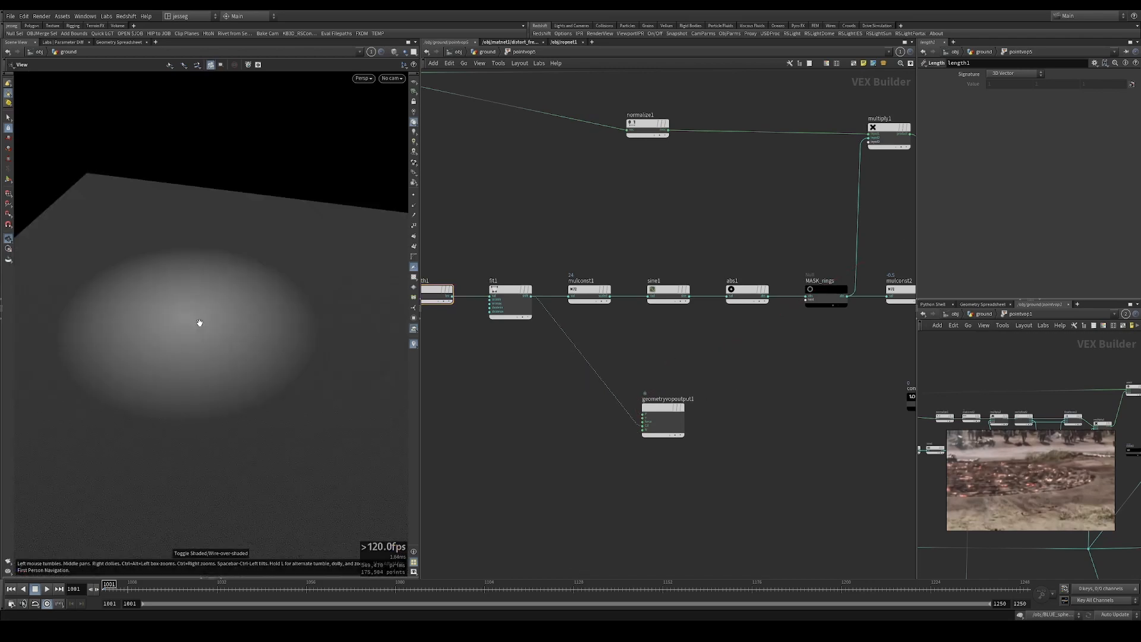
{"action": "key", "text": "shift+w"}
{"action": "mouse_move", "coordinate": [189, 321]}
{"action": "right_mouse_down"}
{"action": "mouse_move", "coordinate": [233, 308]}
{"action": "mouse_move", "coordinate": [194, 319]}
{"action": "mouse_move", "coordinate": [191, 338]}
{"action": "mouse_move", "coordinate": [206, 326]}
{"action": "mouse_move", "coordinate": [216, 337]}
{"action": "right_mouse_up"}
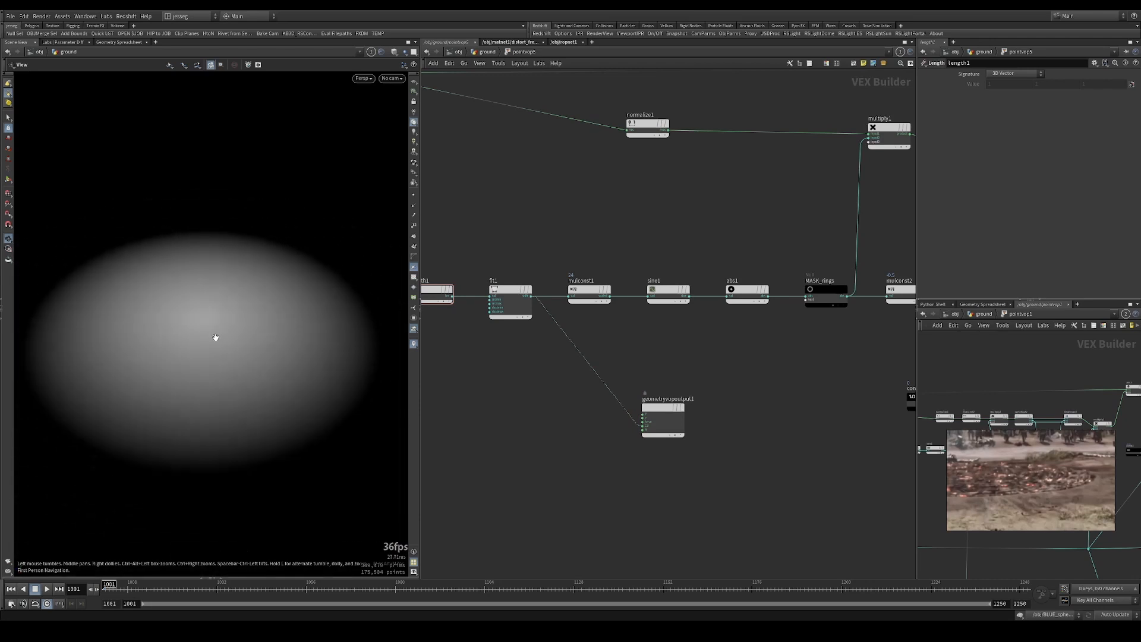
Move geometryvopoutput1 back past add1, wire add1's sum into its P input and remove the Cd wire from fit1.
{"action": "scroll", "coordinate": [682, 372], "scroll_direction": "down", "scroll_amount": 5}
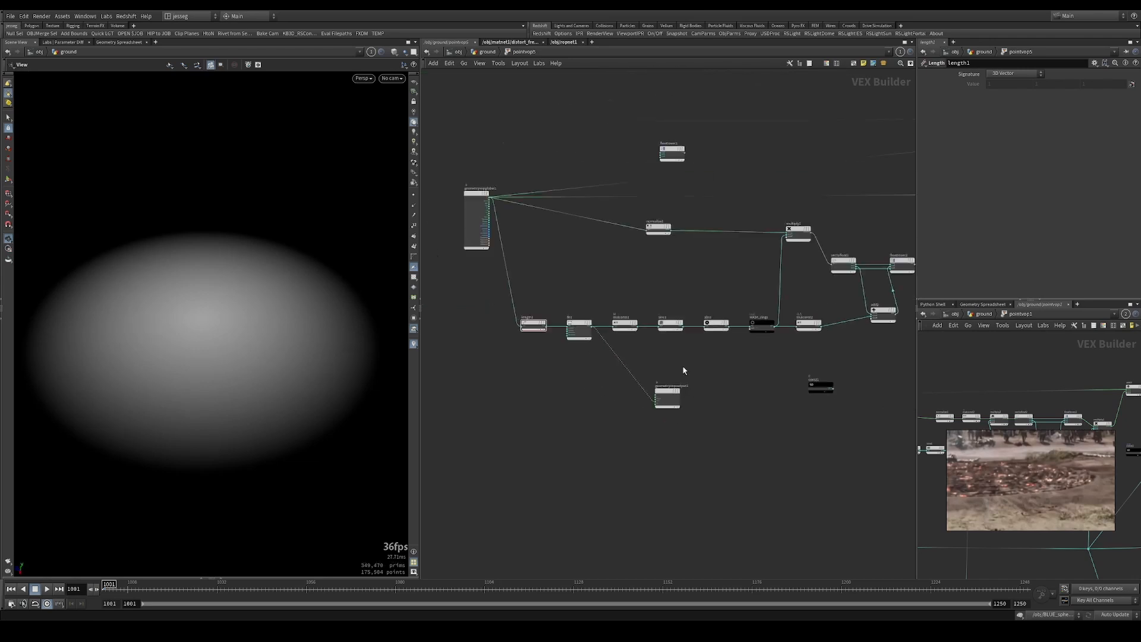
{"action": "left_click_drag", "start_coordinate": [507, 407], "coordinate": [829, 355]}
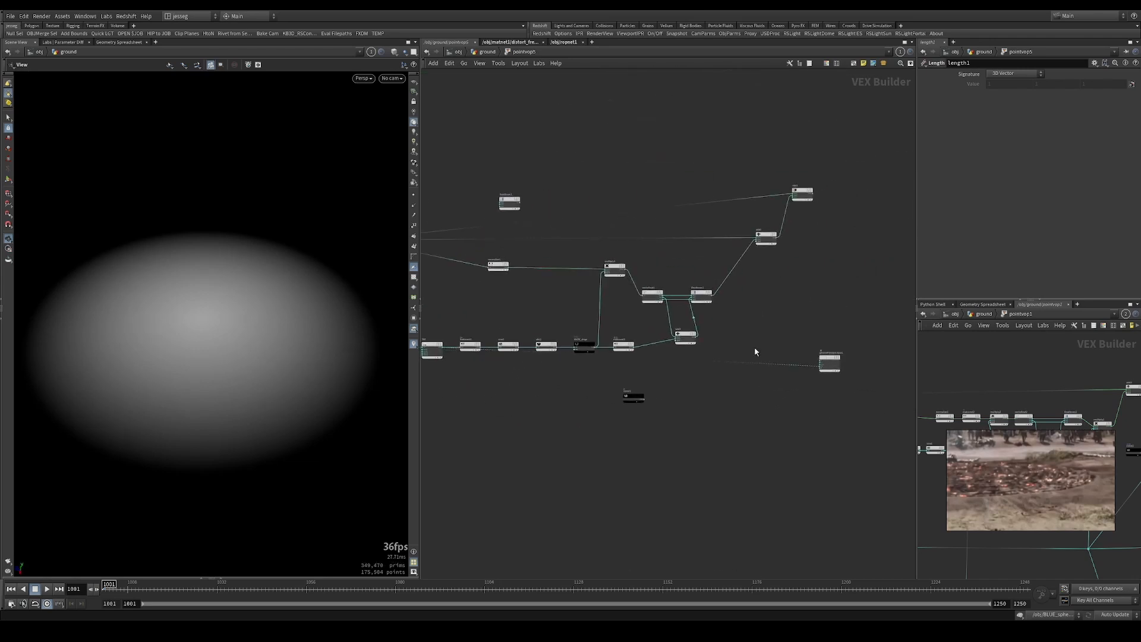
{"action": "scroll", "coordinate": [782, 261], "scroll_direction": "up", "scroll_amount": 5}
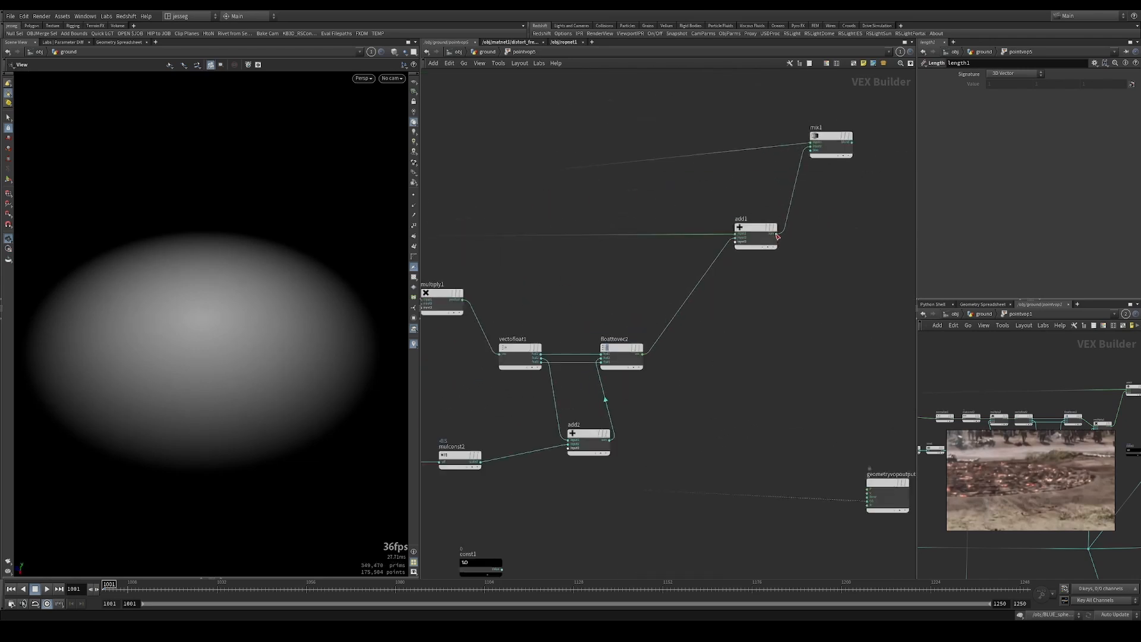
{"action": "left_click", "coordinate": [777, 234]}
{"action": "left_click", "coordinate": [868, 487]}
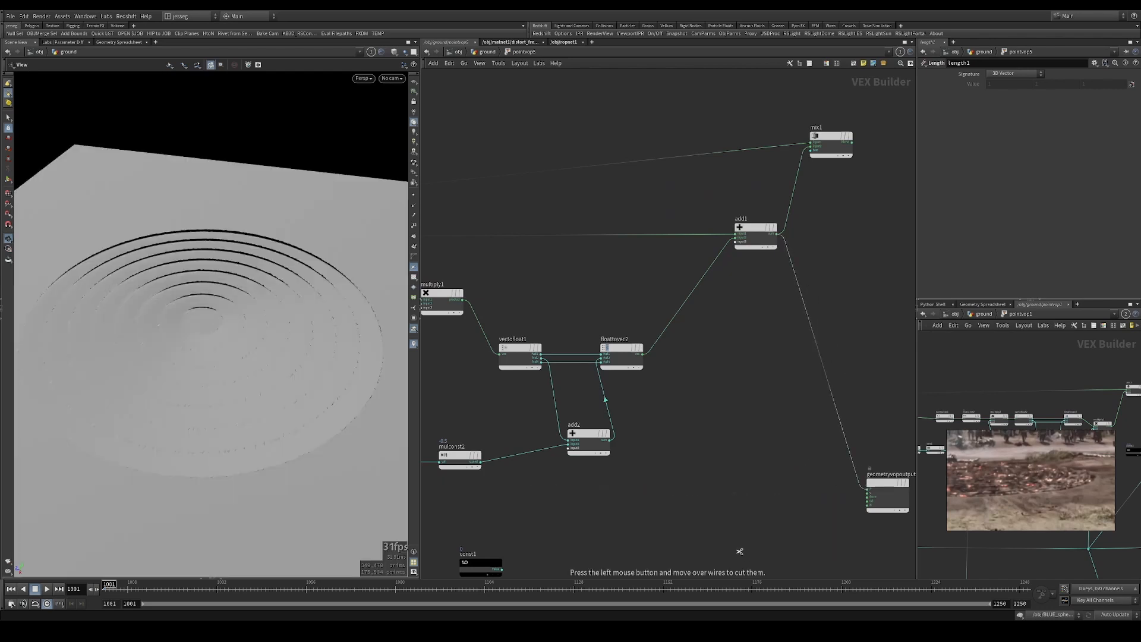
{"action": "left_click_drag", "start_coordinate": [216, 331], "coordinate": [267, 291]}
Add a Multiply node and insert it into the wire between floattovec2 and add1.
{"action": "middle_click_drag", "start_coordinate": [663, 399], "coordinate": [725, 310]}
{"action": "scroll", "coordinate": [774, 362], "scroll_direction": "down", "scroll_amount": 3}
{"action": "key", "text": "Tab"}
{"action": "type", "text": "mul"}
{"action": "key", "text": "Return"}
{"action": "left_click", "coordinate": [774, 362]}
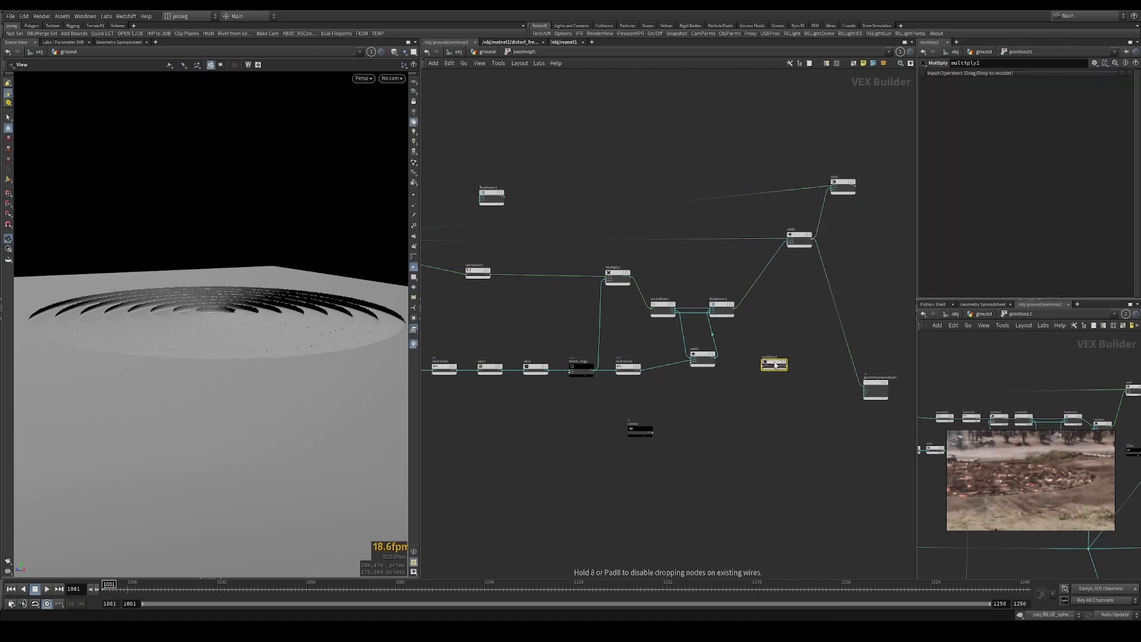
{"action": "left_click_drag", "start_coordinate": [774, 362], "coordinate": [800, 402]}
Wire fit1's output into multiply2's second input so the falloff scales the ring displacement.
{"action": "middle_click_drag", "start_coordinate": [466, 396], "coordinate": [528, 369]}
{"action": "scroll", "coordinate": [463, 374], "scroll_direction": "up", "scroll_amount": 3}
{"action": "left_click", "coordinate": [475, 333]}
{"action": "scroll", "coordinate": [506, 375], "scroll_direction": "down", "scroll_amount": 3}
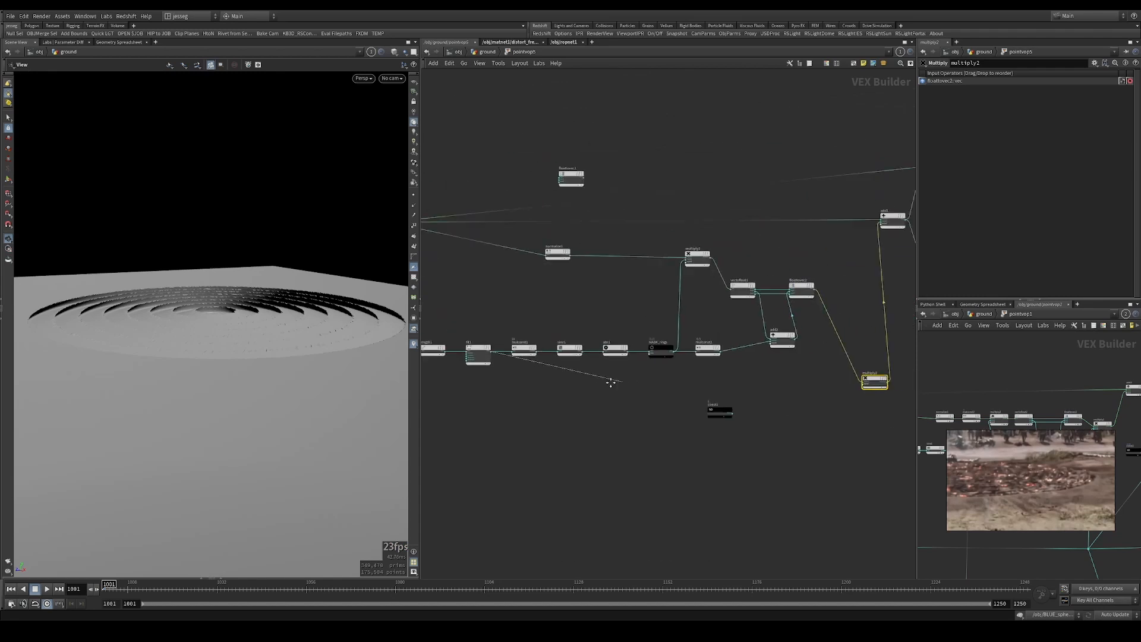
{"action": "middle_click_drag", "start_coordinate": [869, 392], "coordinate": [718, 408]}
{"action": "left_click", "coordinate": [716, 401]}
{"action": "left_click_drag", "start_coordinate": [244, 331], "coordinate": [241, 294]}
Move const1 further below the network and shift length1 and fit1 slightly lower to free up the falloff wire.
{"action": "left_click_drag", "start_coordinate": [560, 430], "coordinate": [544, 493]}
{"action": "middle_click_drag", "start_coordinate": [482, 410], "coordinate": [680, 339]}
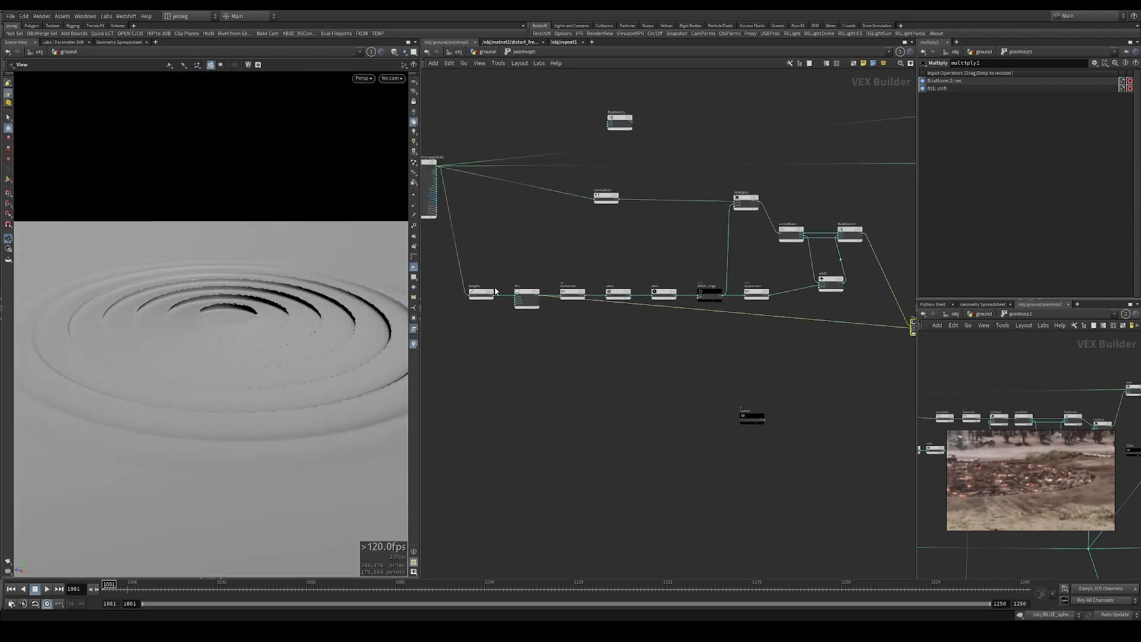
{"action": "left_click_drag", "start_coordinate": [532, 299], "coordinate": [482, 311]}
Add a Ramp Parameter node and insert it into the wire from fit1 to multiply2.
{"action": "key", "text": "Tab"}
{"action": "type", "text": "chra"}
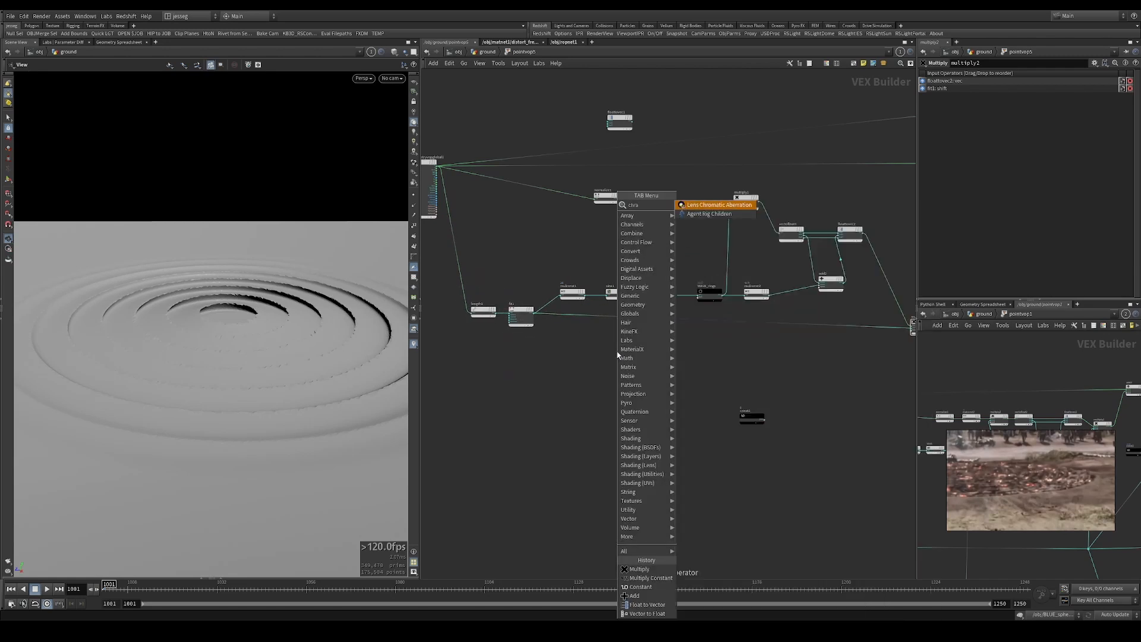
{"action": "key", "text": "BackSpace"}
{"action": "key", "text": "BackSpace"}
{"action": "key", "text": "BackSpace"}
{"action": "key", "text": "BackSpace"}
{"action": "type", "text": "ramp"}
{"action": "key", "text": "Return"}
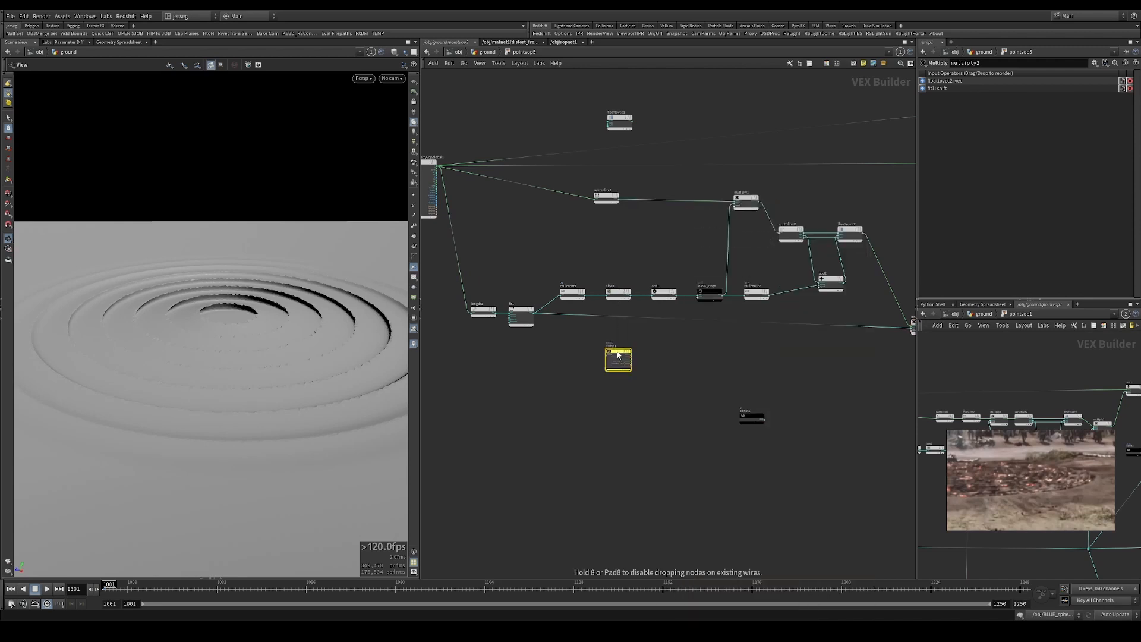
{"action": "left_click", "coordinate": [630, 326]}
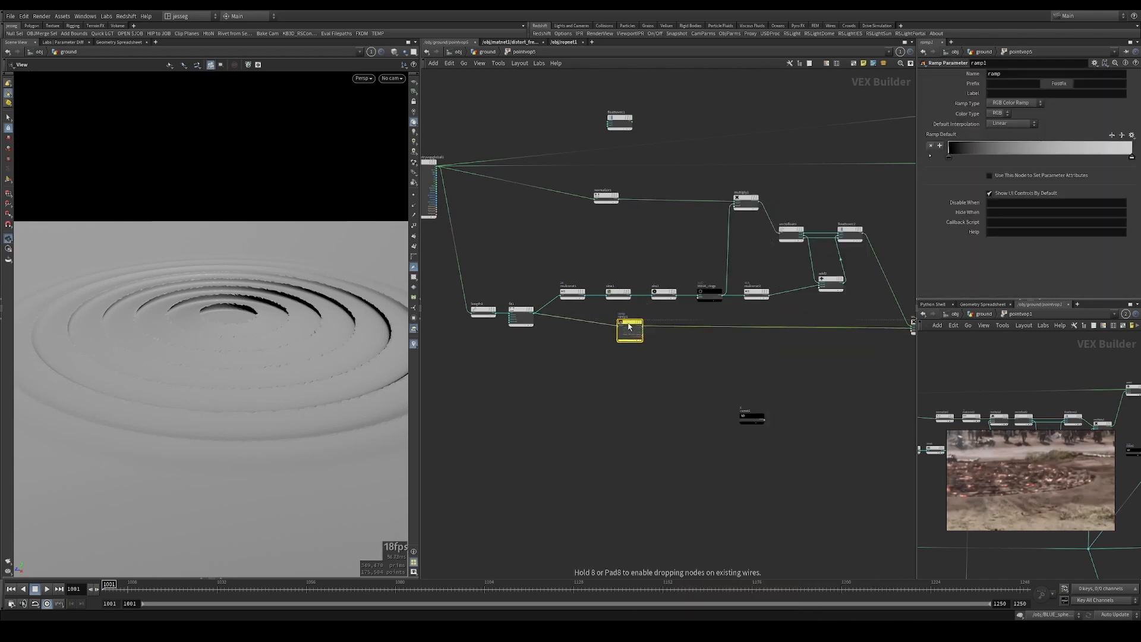
Label the ramp CRATER FALLOFF, name it craterfalloff and set its ramp type to Spline Ramp (float).
{"action": "left_click", "coordinate": [1001, 94]}
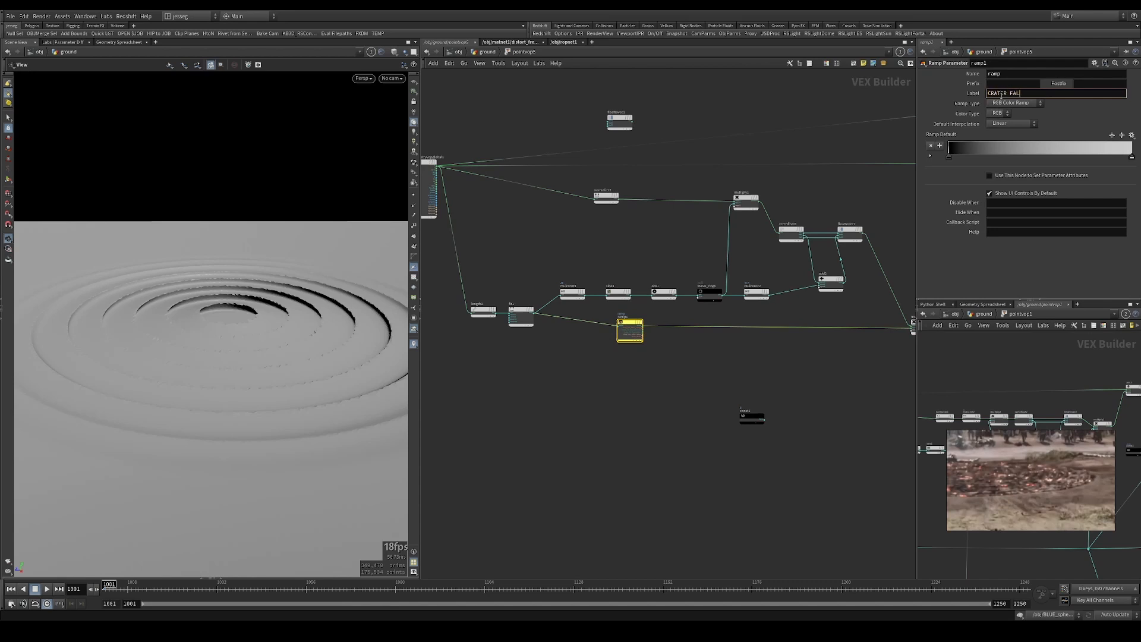
{"action": "key", "text": "shift+Tab"}
{"action": "key", "text": "shift+Tab"}
{"action": "key", "text": "shift+Tab"}
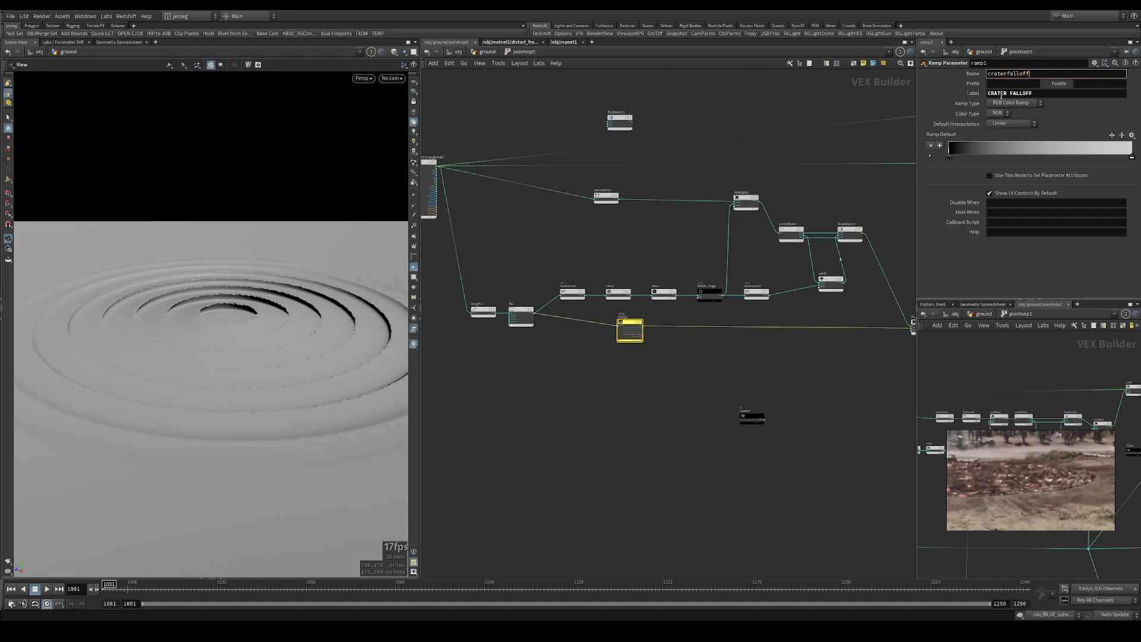
{"action": "key", "text": "Return"}
{"action": "left_click", "coordinate": [1011, 103]}
{"action": "left_click", "coordinate": [1010, 114]}
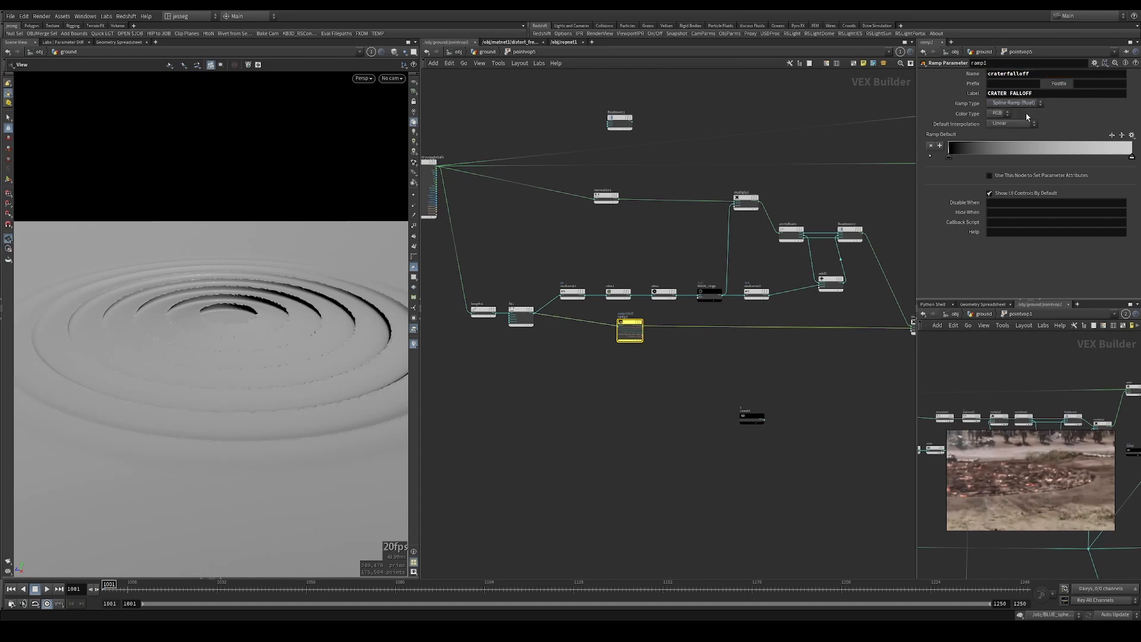
On pointvop5's CRATER FALLOFF ramp, try the Linear and Round presets and settle on the Sharp preset.
{"action": "left_click", "coordinate": [488, 53]}
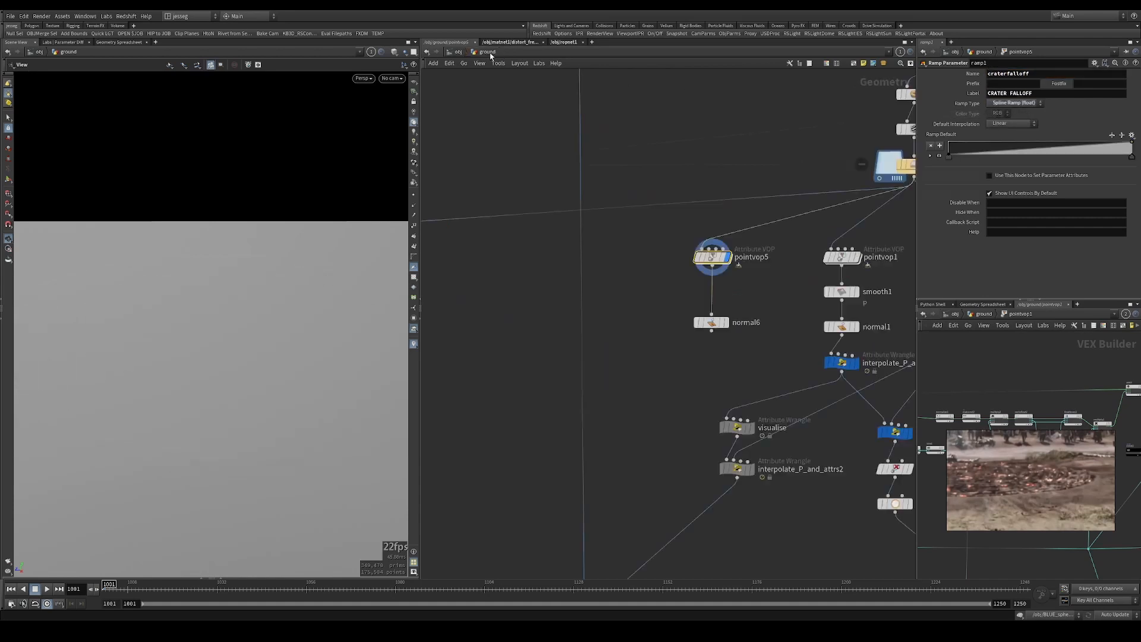
{"action": "left_click_drag", "start_coordinate": [1108, 263], "coordinate": [1140, 267]}
{"action": "left_click", "coordinate": [1132, 212]}
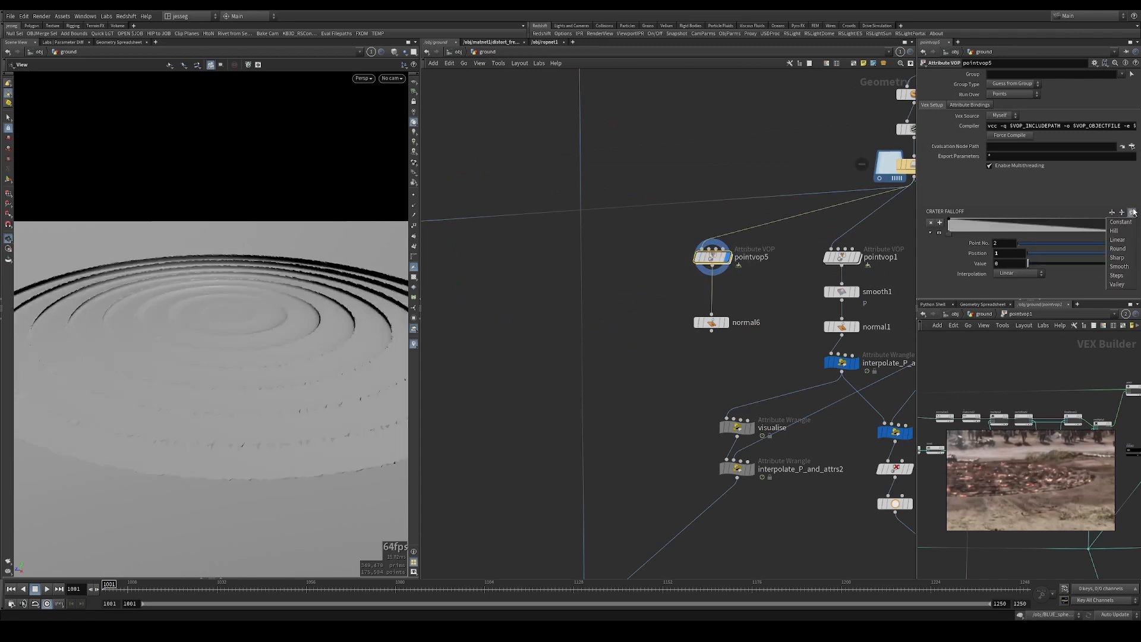
{"action": "left_click", "coordinate": [1117, 240]}
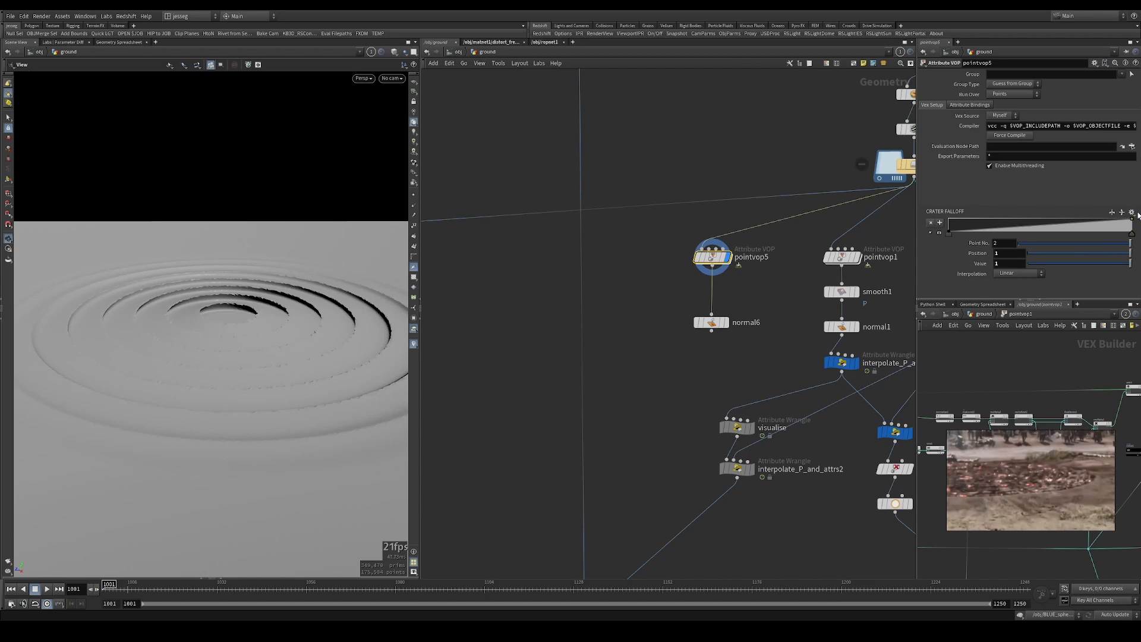
{"action": "left_click", "coordinate": [1132, 212]}
{"action": "left_click", "coordinate": [1121, 249]}
{"action": "left_click", "coordinate": [1132, 212]}
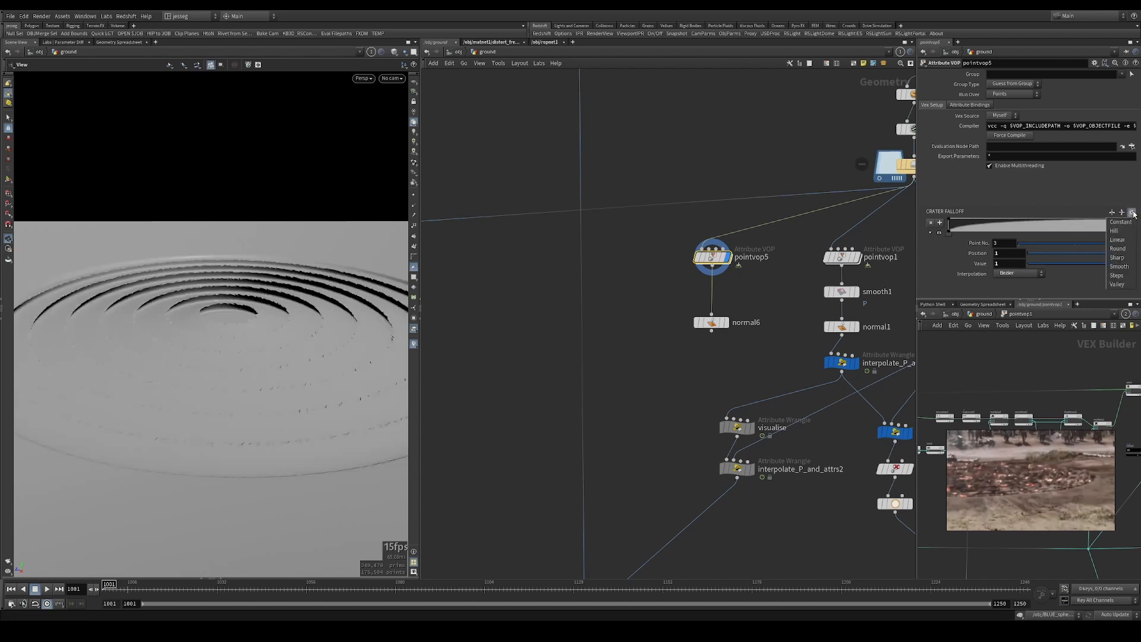
{"action": "left_click", "coordinate": [1121, 249]}
{"action": "left_click_drag", "start_coordinate": [244, 285], "coordinate": [148, 331]}
Reopen pointvop5's network and examine the ramp-shaped rings on the ground from several angles.
{"action": "middle_click_drag", "start_coordinate": [751, 280], "coordinate": [659, 321]}
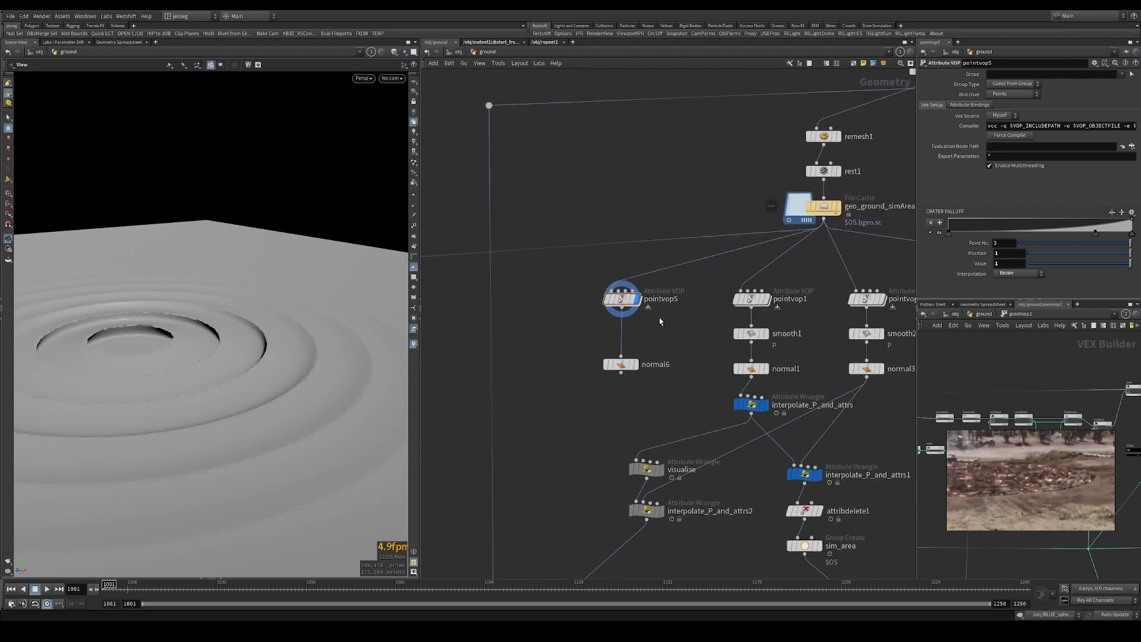
{"action": "double_click", "coordinate": [622, 299]}
{"action": "scroll", "coordinate": [202, 339], "scroll_direction": "down", "scroll_amount": 5}
{"action": "left_click_drag", "start_coordinate": [207, 333], "coordinate": [195, 374]}
{"action": "left_click_drag", "start_coordinate": [199, 331], "coordinate": [258, 340]}
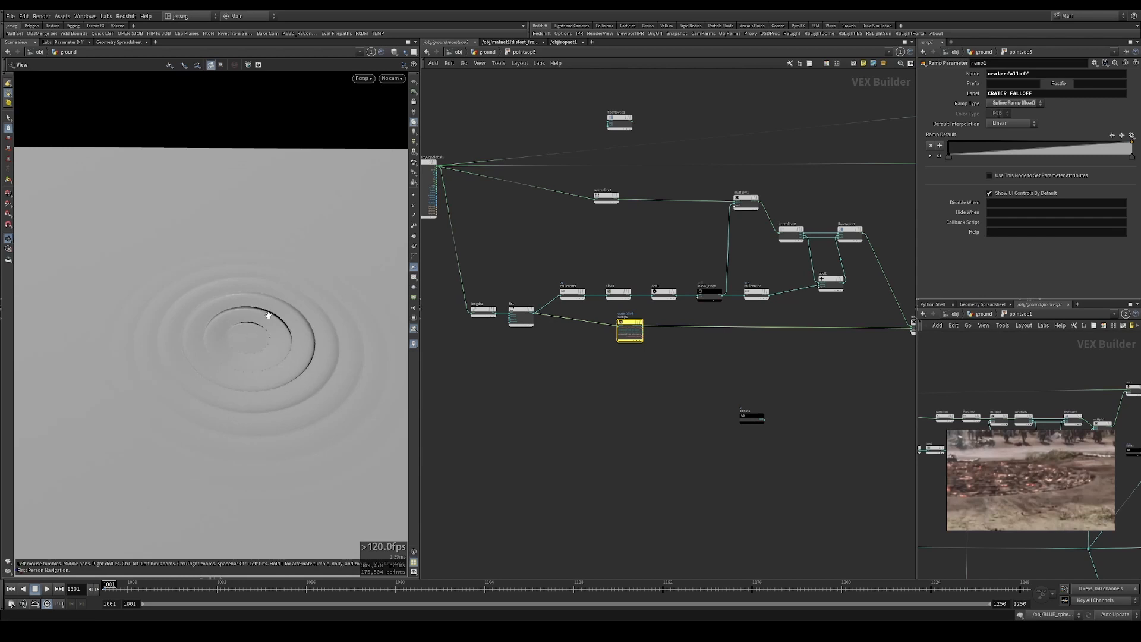
{"action": "left_click_drag", "start_coordinate": [265, 352], "coordinate": [231, 385]}
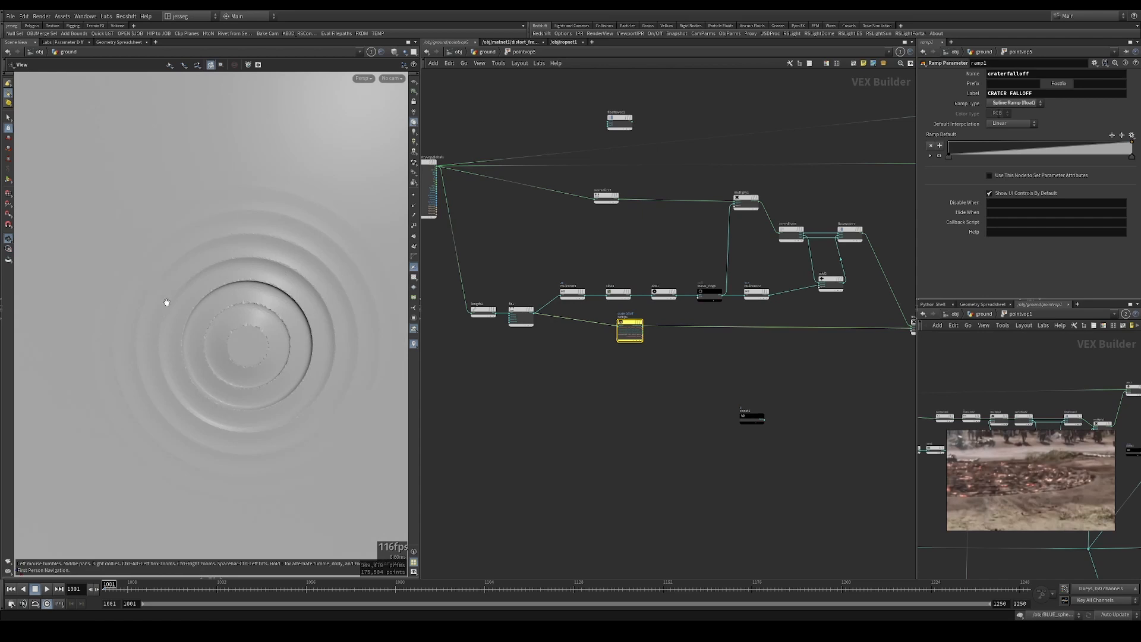
{"action": "left_click_drag", "start_coordinate": [166, 303], "coordinate": [214, 241]}
{"action": "left_click_drag", "start_coordinate": [293, 343], "coordinate": [280, 273]}
Move the geometry globals node further away from the chain and delete the unused floattovec1 node.
{"action": "scroll", "coordinate": [736, 302], "scroll_direction": "down", "scroll_amount": 3}
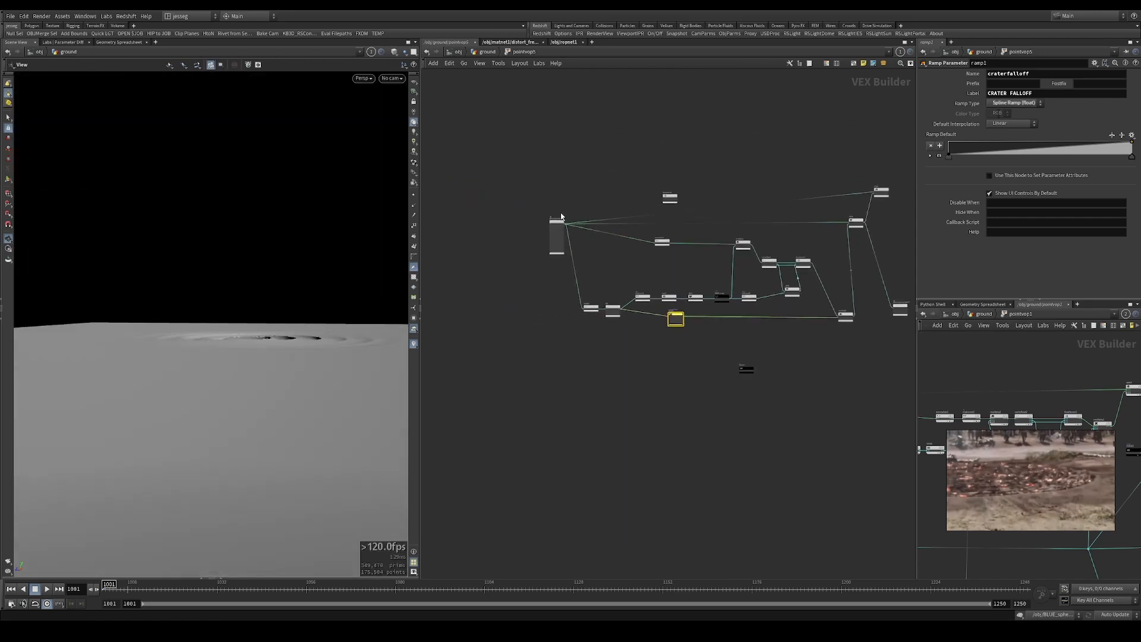
{"action": "left_click_drag", "start_coordinate": [555, 221], "coordinate": [524, 224]}
{"action": "left_click_drag", "start_coordinate": [669, 196], "coordinate": [678, 151]}
{"action": "scroll", "coordinate": [709, 135], "scroll_direction": "up", "scroll_amount": 5}
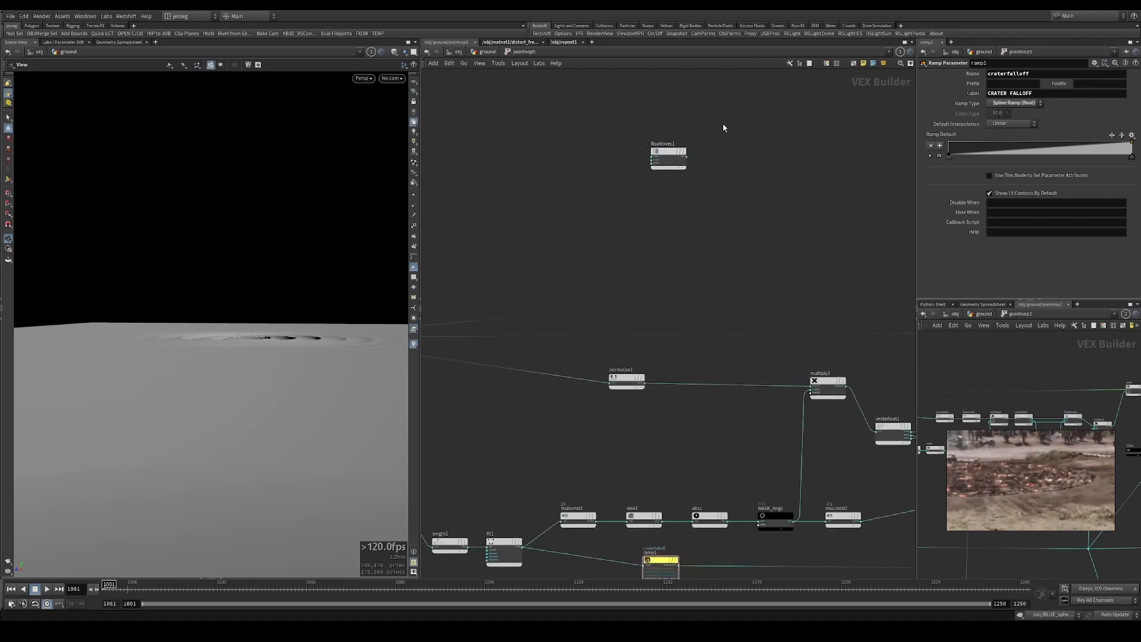
{"action": "left_click", "coordinate": [669, 156]}
{"action": "key", "text": "Delete"}
Move geometryvopoutput1 further out beyond add1 and delete the mix1 node.
{"action": "scroll", "coordinate": [690, 265], "scroll_direction": "down", "scroll_amount": 3}
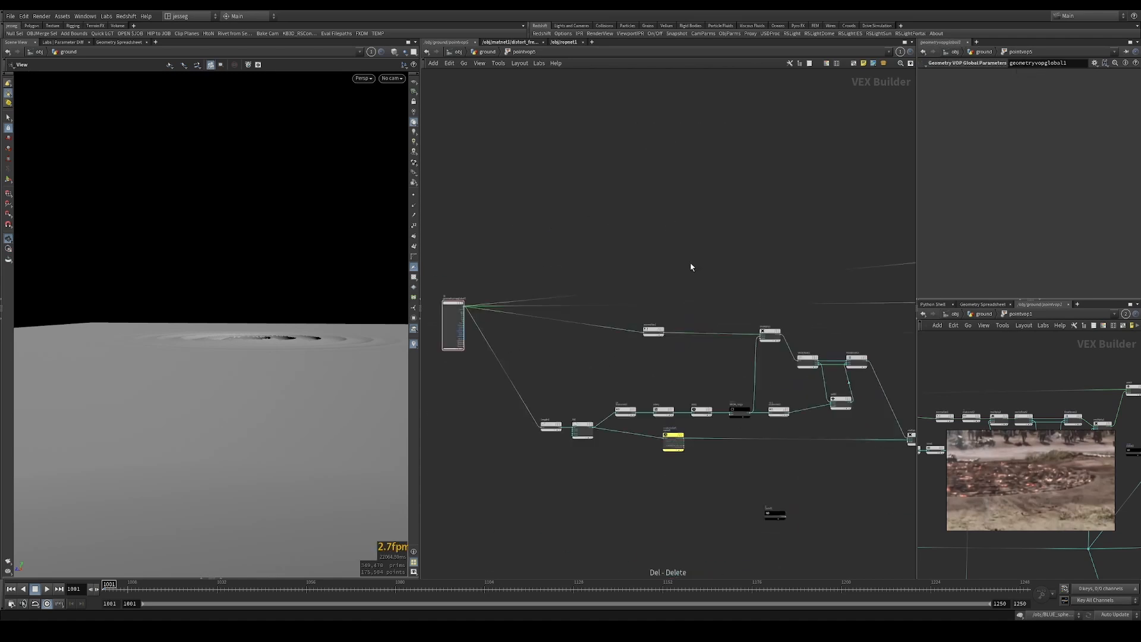
{"action": "middle_click_drag", "start_coordinate": [647, 476], "coordinate": [605, 435]}
{"action": "middle_click_drag", "start_coordinate": [857, 418], "coordinate": [671, 394]}
{"action": "left_click_drag", "start_coordinate": [784, 359], "coordinate": [895, 262]}
{"action": "left_click", "coordinate": [740, 194]}
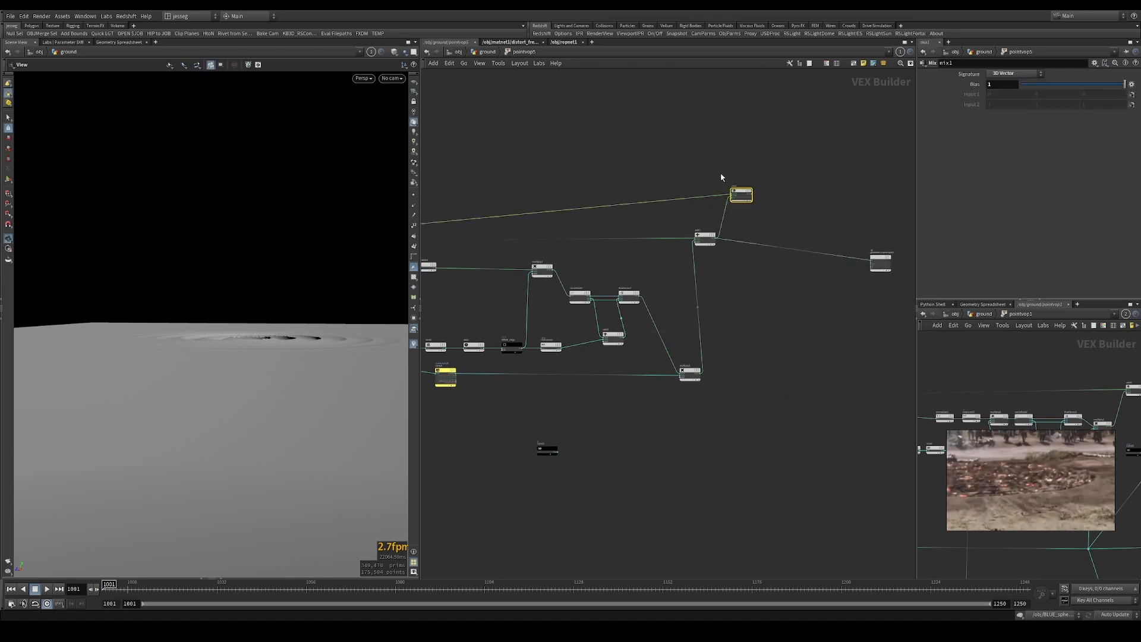
{"action": "key", "text": "Delete"}
Line up geometryvopoutput1 with add1 and move add1 further along, past multiply2.
{"action": "key", "text": "l"}
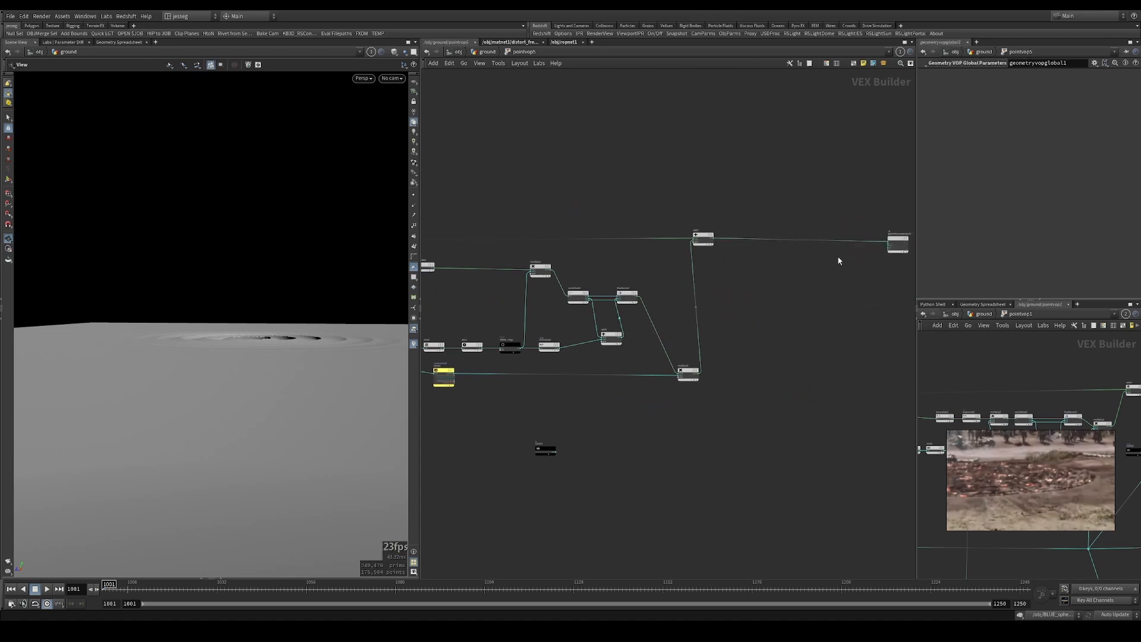
{"action": "left_click_drag", "start_coordinate": [713, 246], "coordinate": [785, 245]}
{"action": "key", "text": "l"}
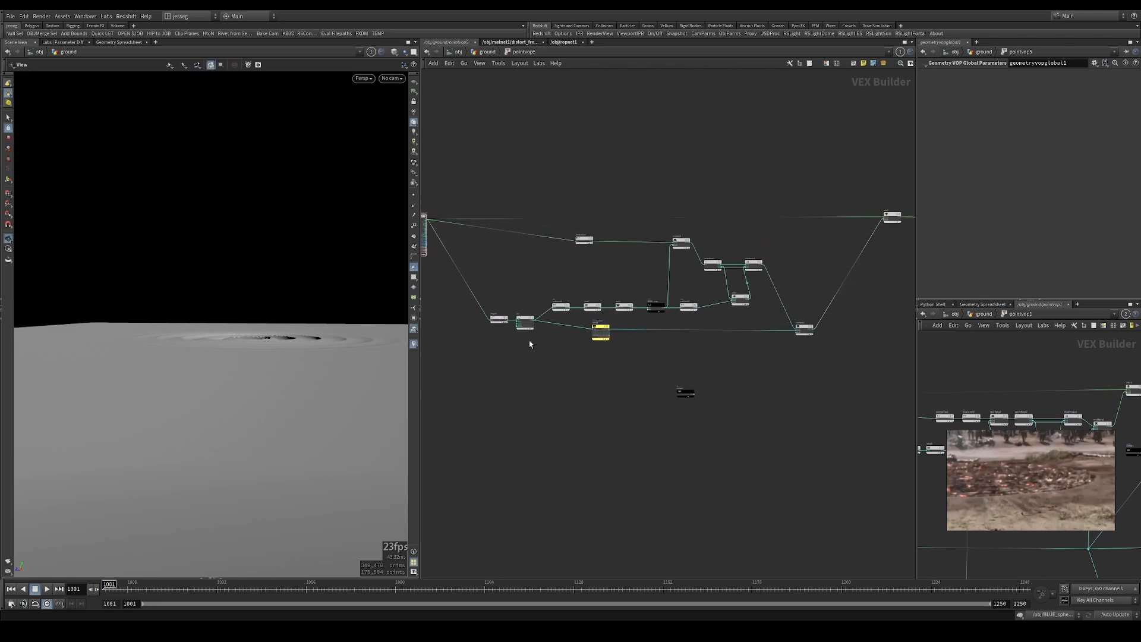
Check the settings of fit1 and length1 at the start of the ring mask chain.
{"action": "left_click", "coordinate": [526, 323]}
{"action": "scroll", "coordinate": [594, 279], "scroll_direction": "up", "scroll_amount": 3}
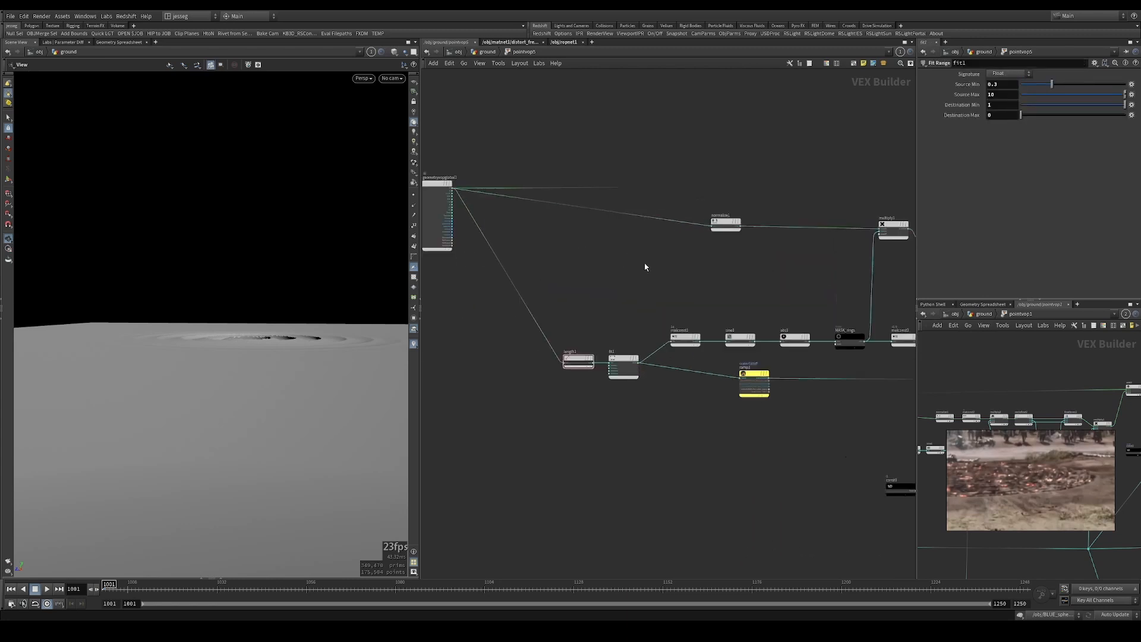
{"action": "left_click_drag", "start_coordinate": [570, 402], "coordinate": [570, 403]}
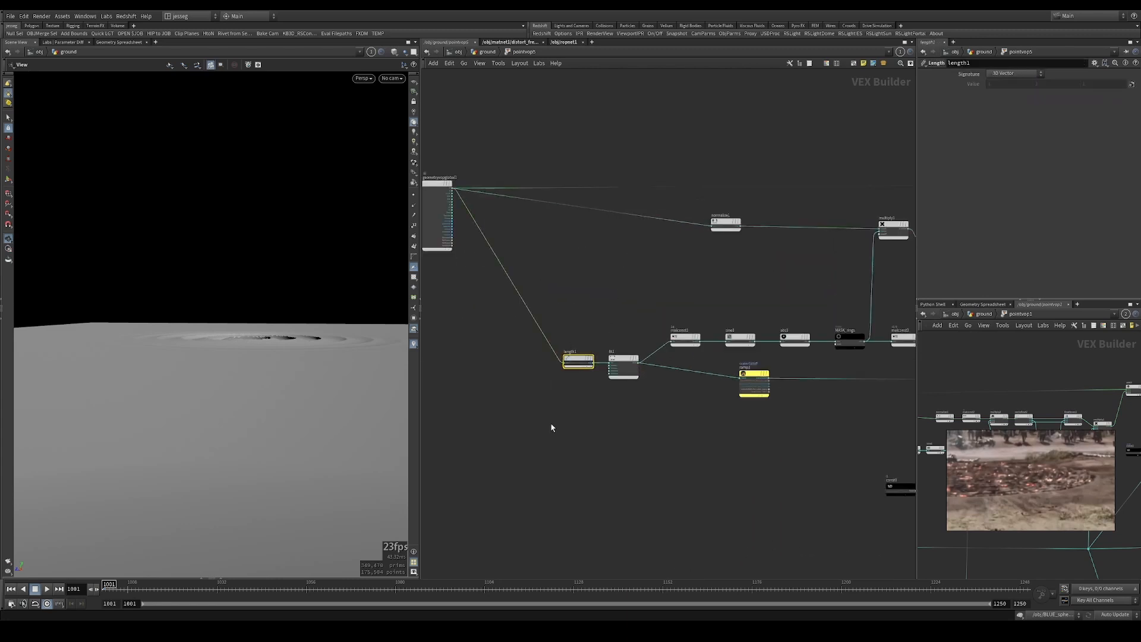
Move geometryvopglobal1 further out, bring geometryvopoutput1 close to it, and wire the globals' P directly into the output's P.
{"action": "middle_click_drag", "start_coordinate": [551, 427], "coordinate": [719, 372]}
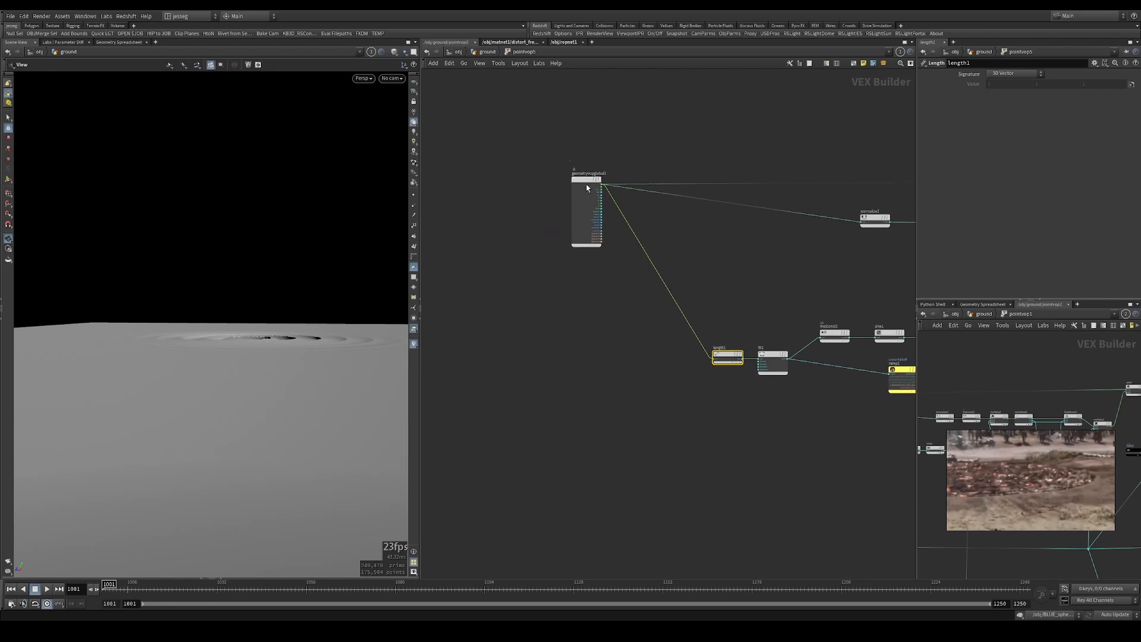
{"action": "left_click_drag", "start_coordinate": [586, 183], "coordinate": [507, 175]}
{"action": "scroll", "coordinate": [558, 209], "scroll_direction": "down", "scroll_amount": 8}
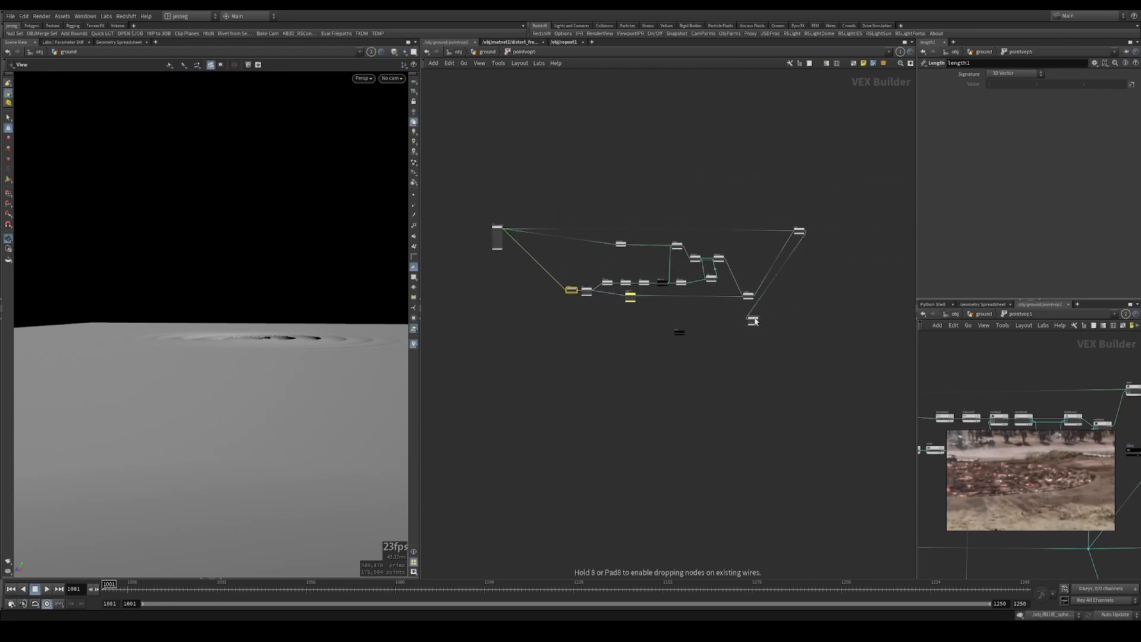
{"action": "scroll", "coordinate": [513, 237], "scroll_direction": "up", "scroll_amount": 8}
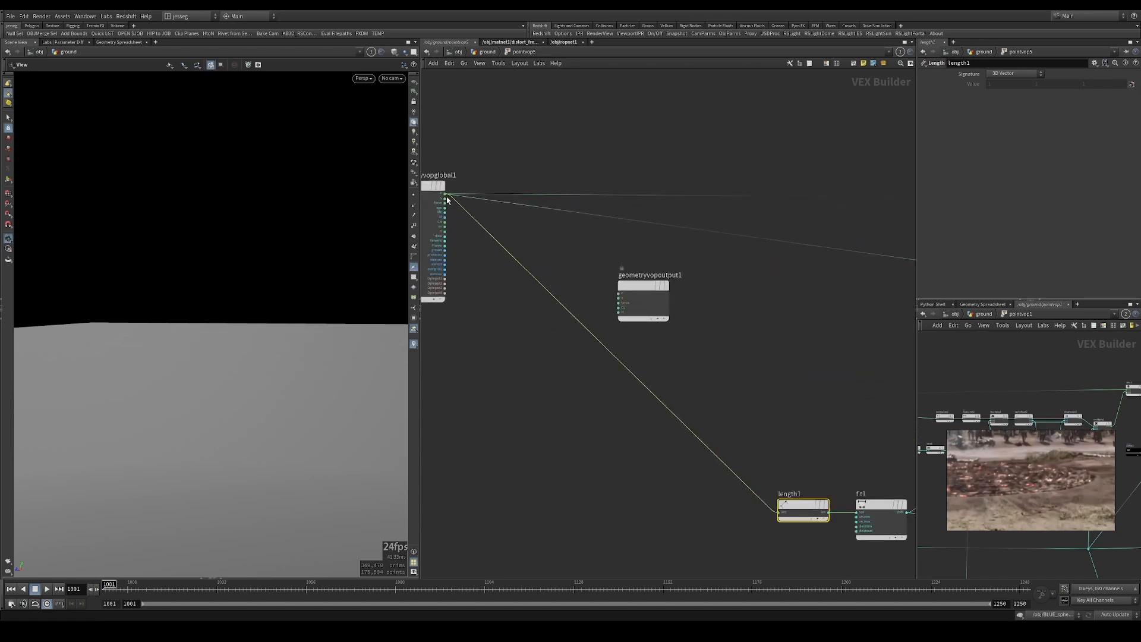
{"action": "left_click", "coordinate": [619, 294]}
{"action": "left_click_drag", "start_coordinate": [641, 286], "coordinate": [594, 470]}
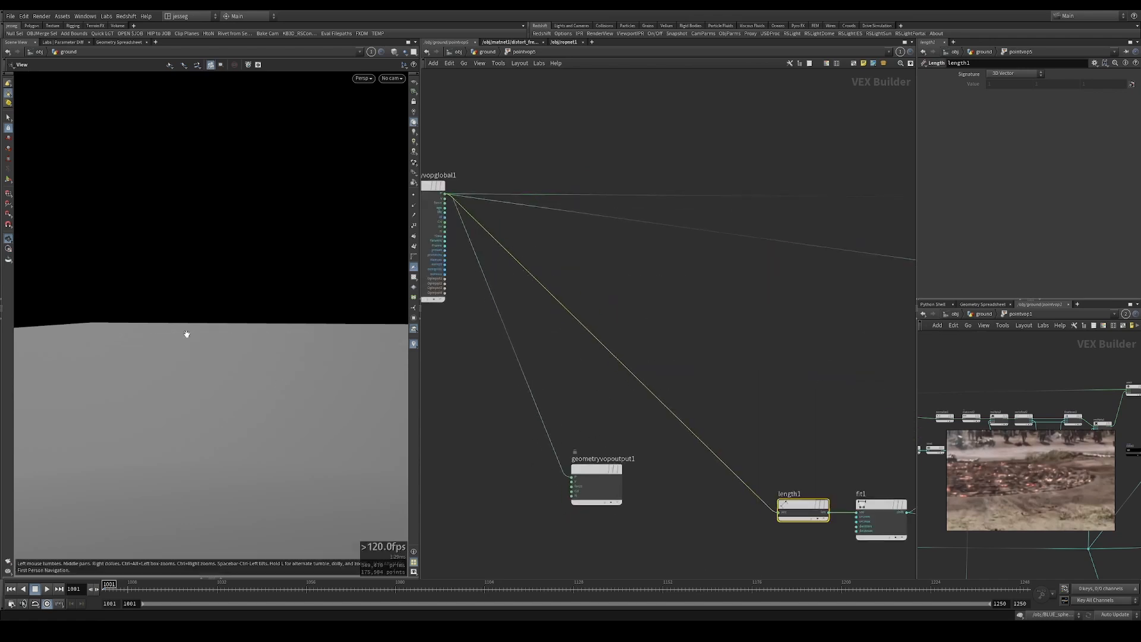
{"action": "left_click_drag", "start_coordinate": [247, 305], "coordinate": [232, 365]}
{"action": "middle_click_drag", "start_coordinate": [530, 400], "coordinate": [612, 347]}
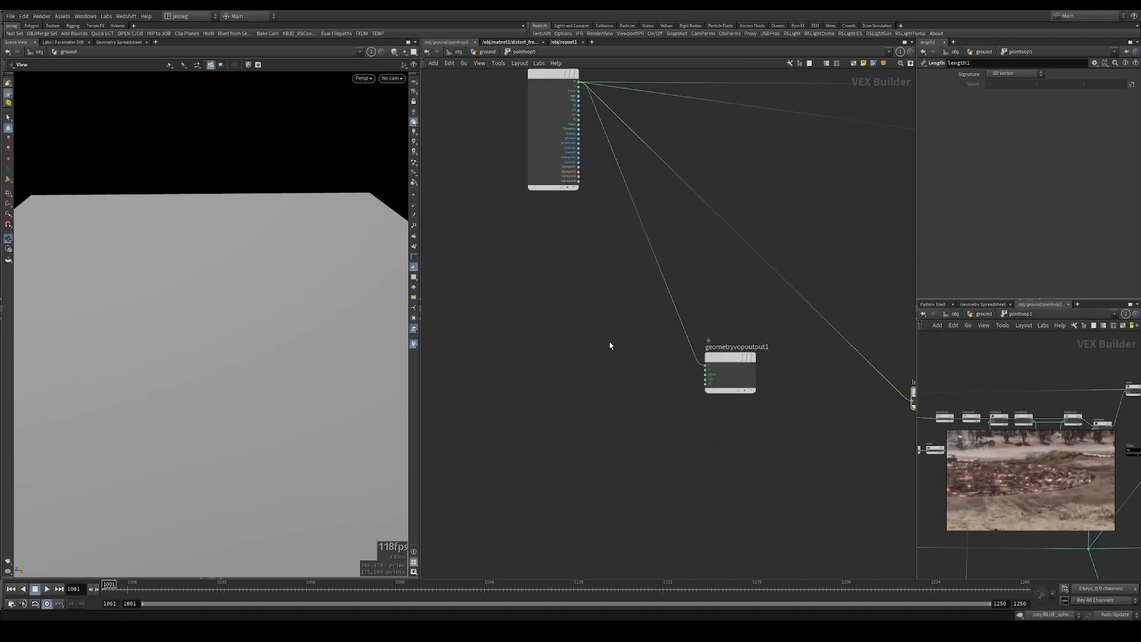
{"action": "key", "text": "Tab"}
{"action": "type", "text": "ad"}
{"action": "left_click", "coordinate": [715, 215]}
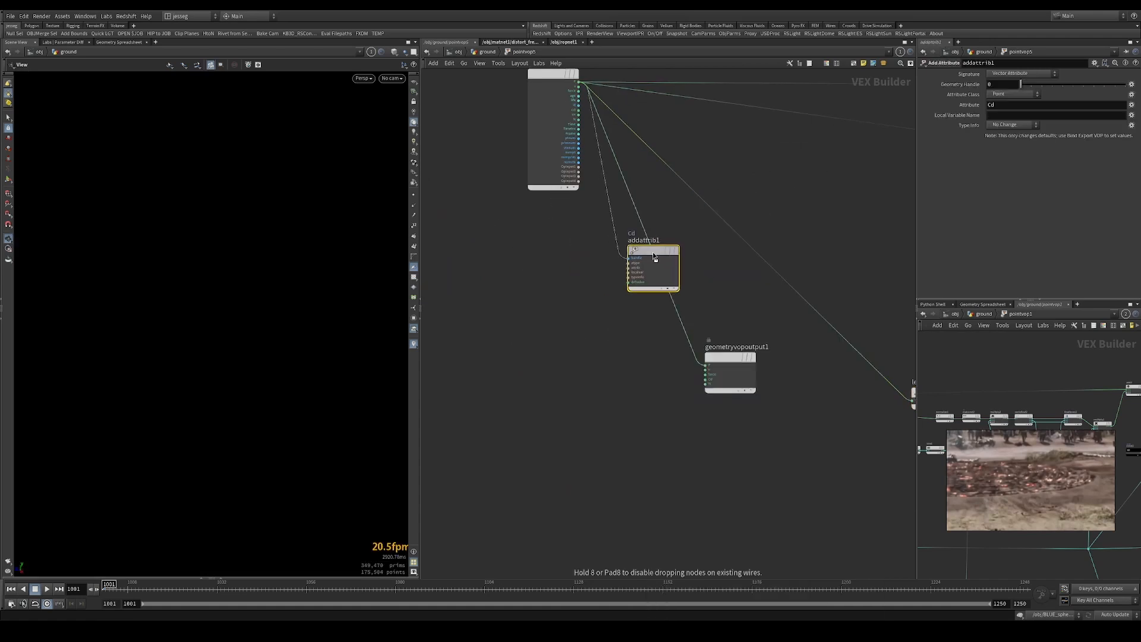
{"action": "left_click", "coordinate": [610, 305]}
{"action": "key", "text": "Delete"}
Insert an Add node on the wire between geometryvopglobal1 and geometryvopoutput1, and move the globals node further from it.
{"action": "key", "text": "Tab"}
{"action": "type", "text": "add"}
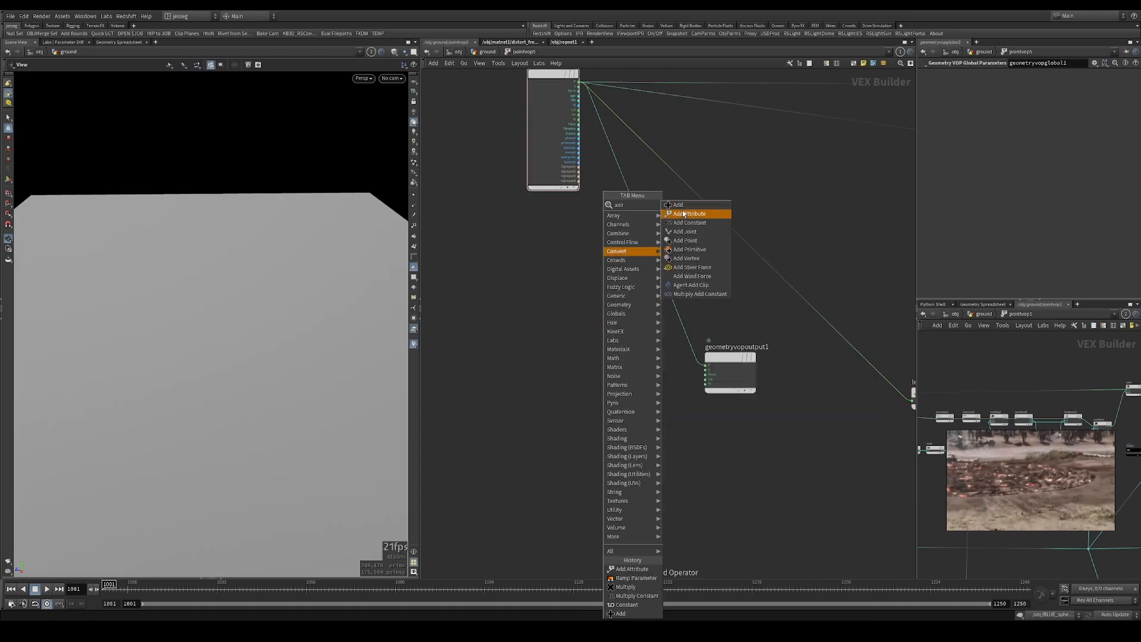
{"action": "left_click", "coordinate": [678, 205]}
{"action": "left_click", "coordinate": [651, 252]}
{"action": "middle_click_drag", "start_coordinate": [640, 279], "coordinate": [646, 341]}
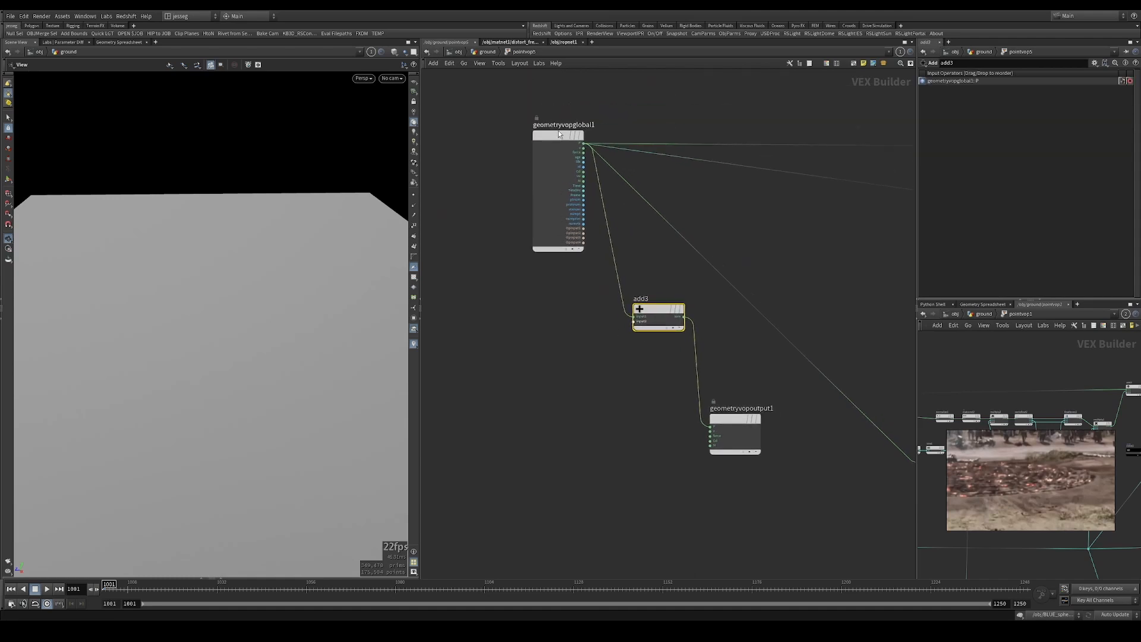
{"action": "left_click_drag", "start_coordinate": [558, 130], "coordinate": [475, 128]}
Create a Turbulent Noise node fed by the globals' P and place it below the new Add node's branch.
{"action": "left_click", "coordinate": [501, 141]}
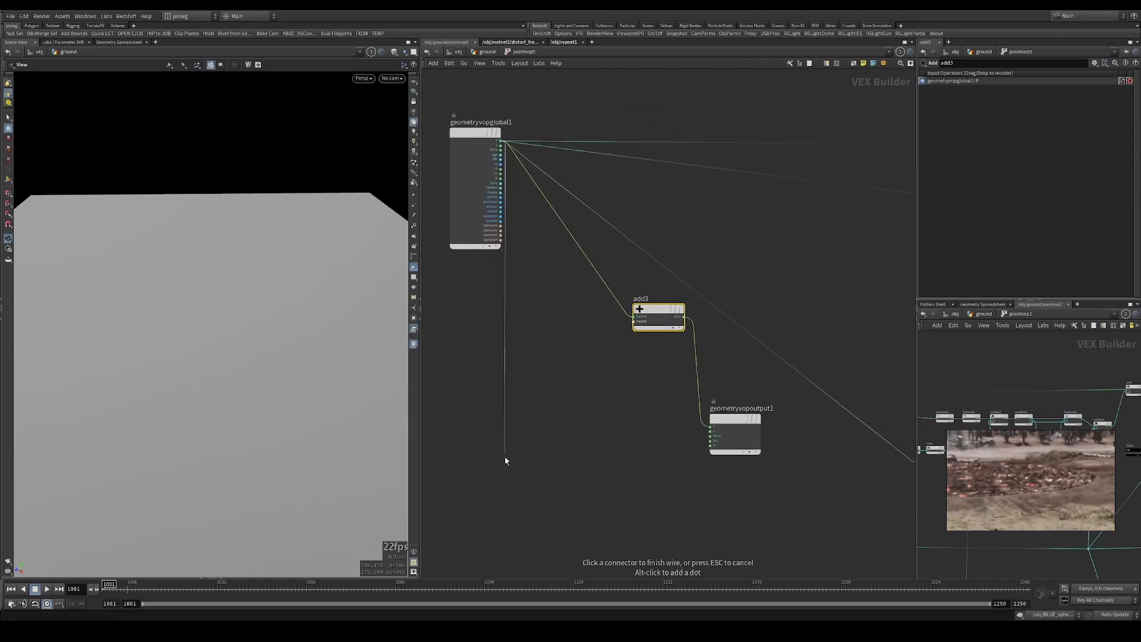
{"action": "key", "text": "Tab"}
{"action": "type", "text": "turb"}
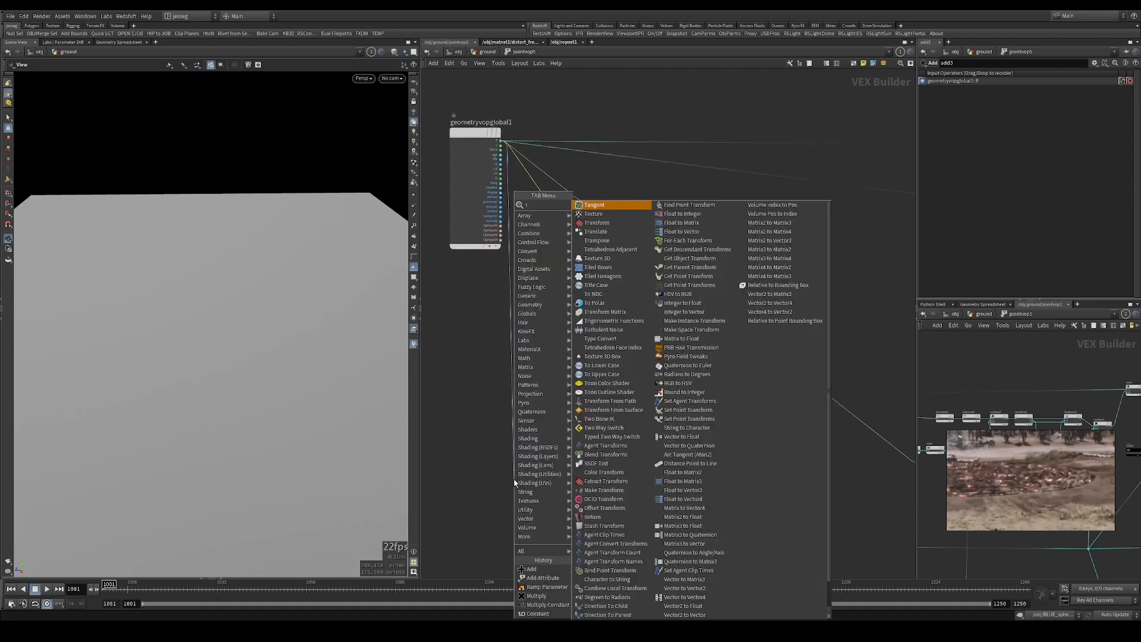
{"action": "key", "text": "Return"}
{"action": "left_click", "coordinate": [514, 480]}
{"action": "left_click_drag", "start_coordinate": [514, 483], "coordinate": [534, 443]}
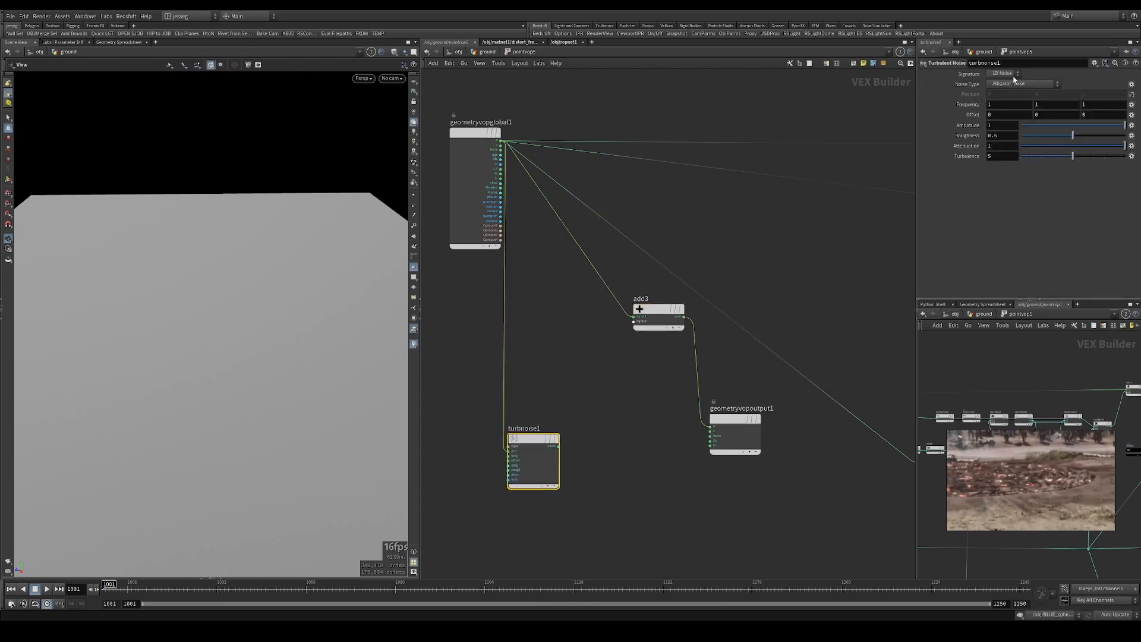
Use the 3D Noise signature on turbnoise1, wire its noise into add3's next input, and view the displaced ground.
{"action": "left_click", "coordinate": [559, 447]}
{"action": "left_click", "coordinate": [634, 327]}
{"action": "right_click_drag", "start_coordinate": [253, 266], "coordinate": [188, 291]}
{"action": "left_click_drag", "start_coordinate": [189, 291], "coordinate": [243, 251]}
{"action": "scroll", "coordinate": [769, 476], "scroll_direction": "down", "scroll_amount": 3}
Move geometryvopoutput1 beside fit1, wire fit1's result into its Cd input, and cut the wire from add3 to P.
{"action": "middle_click_drag", "start_coordinate": [769, 476], "coordinate": [558, 365]}
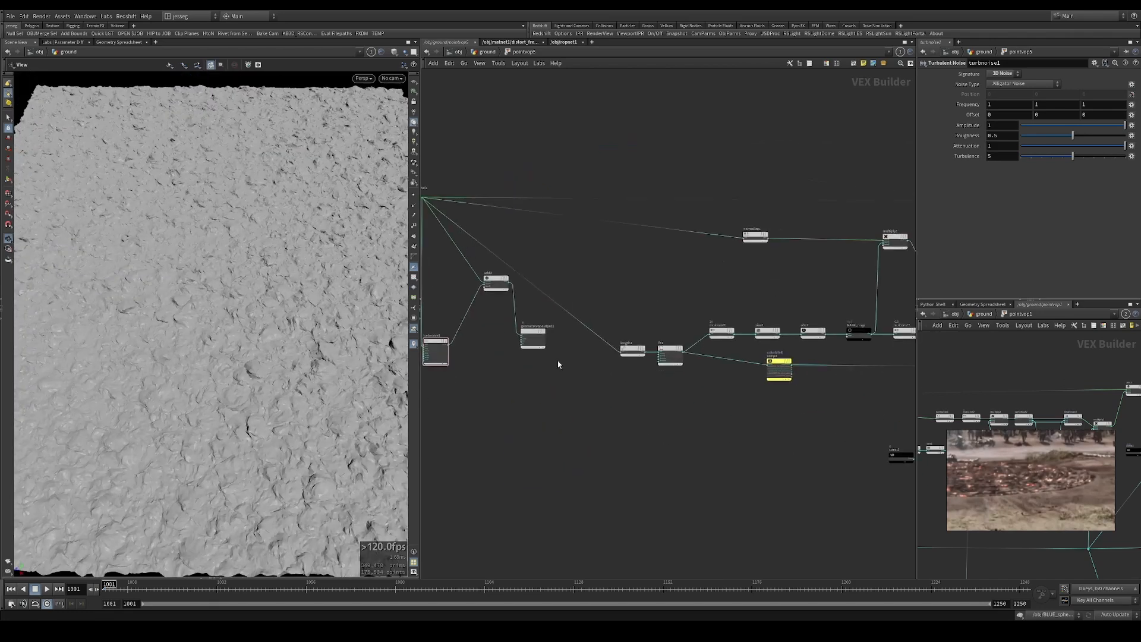
{"action": "left_click_drag", "start_coordinate": [535, 343], "coordinate": [692, 442]}
{"action": "scroll", "coordinate": [670, 356], "scroll_direction": "up", "scroll_amount": 5}
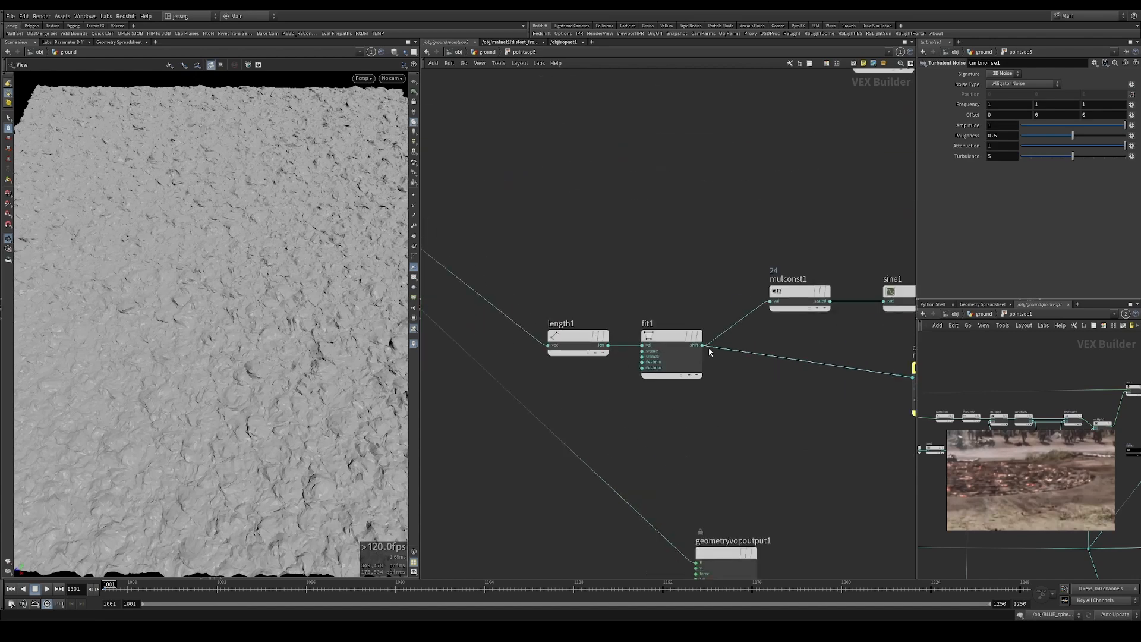
{"action": "left_click", "coordinate": [702, 345]}
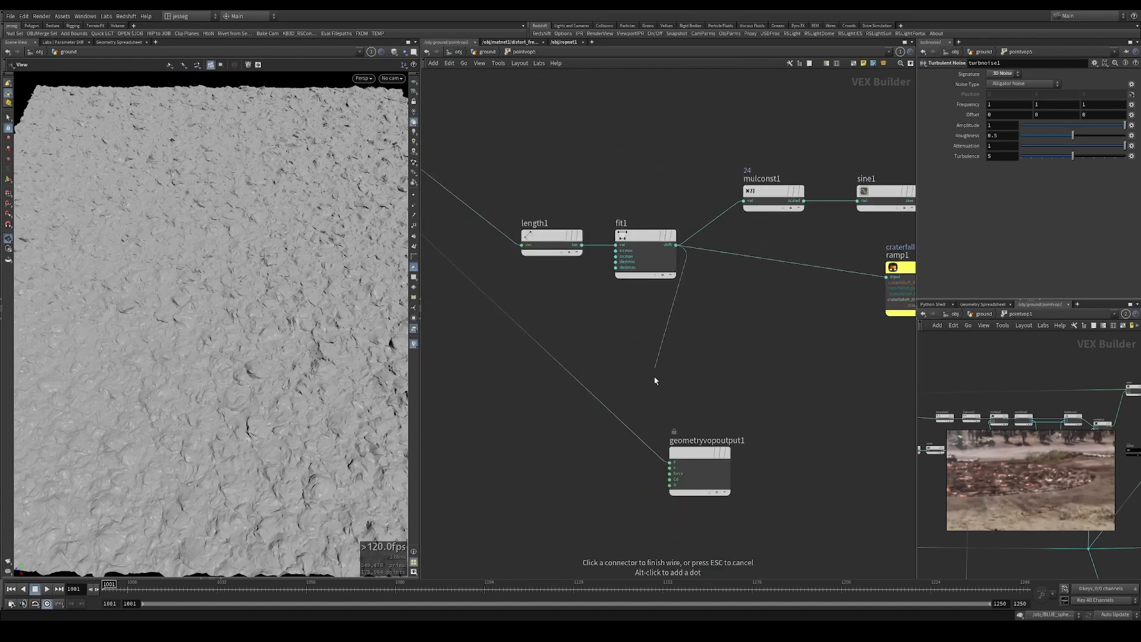
{"action": "left_click", "coordinate": [671, 484]}
{"action": "left_click_drag", "start_coordinate": [580, 310], "coordinate": [525, 398]}
{"action": "mouse_move", "coordinate": [680, 441]}
{"action": "left_mouse_down"}
{"action": "mouse_move", "coordinate": [742, 369]}
{"action": "mouse_move", "coordinate": [746, 421]}
{"action": "mouse_move", "coordinate": [735, 407]}
{"action": "left_mouse_up"}
{"action": "middle_click_drag", "start_coordinate": [511, 286], "coordinate": [734, 319]}
{"action": "scroll", "coordinate": [558, 242], "scroll_direction": "down", "scroll_amount": 3}
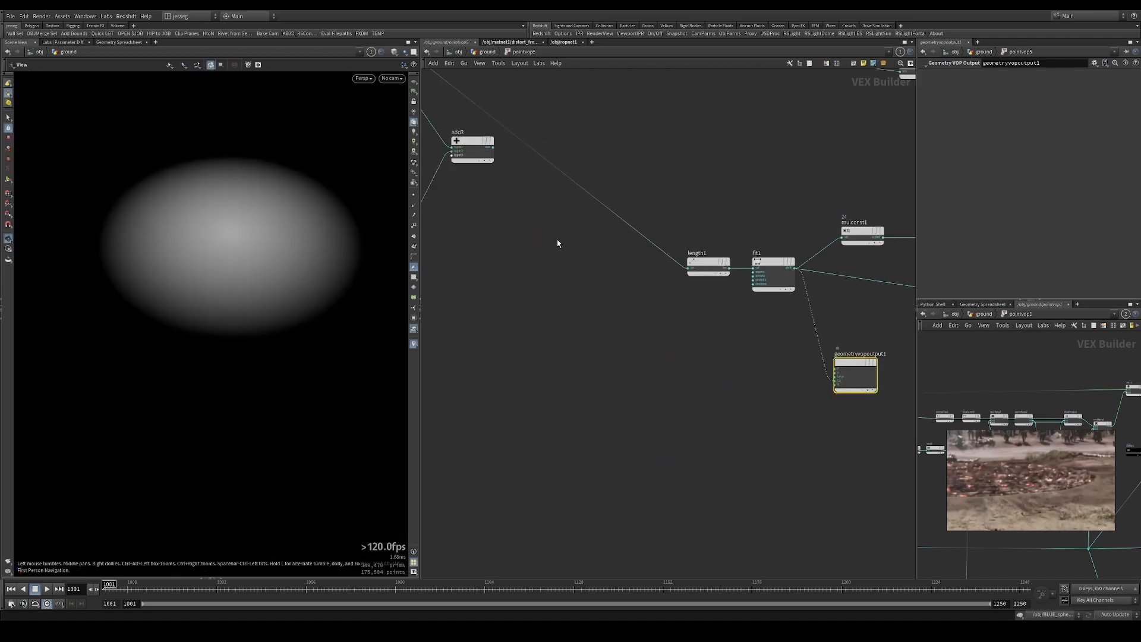
Wire add3's sum into length1 in place of the direct P connection and frame the network.
{"action": "middle_click_drag", "start_coordinate": [619, 240], "coordinate": [702, 303]}
{"action": "scroll", "coordinate": [558, 260], "scroll_direction": "up", "scroll_amount": 2}
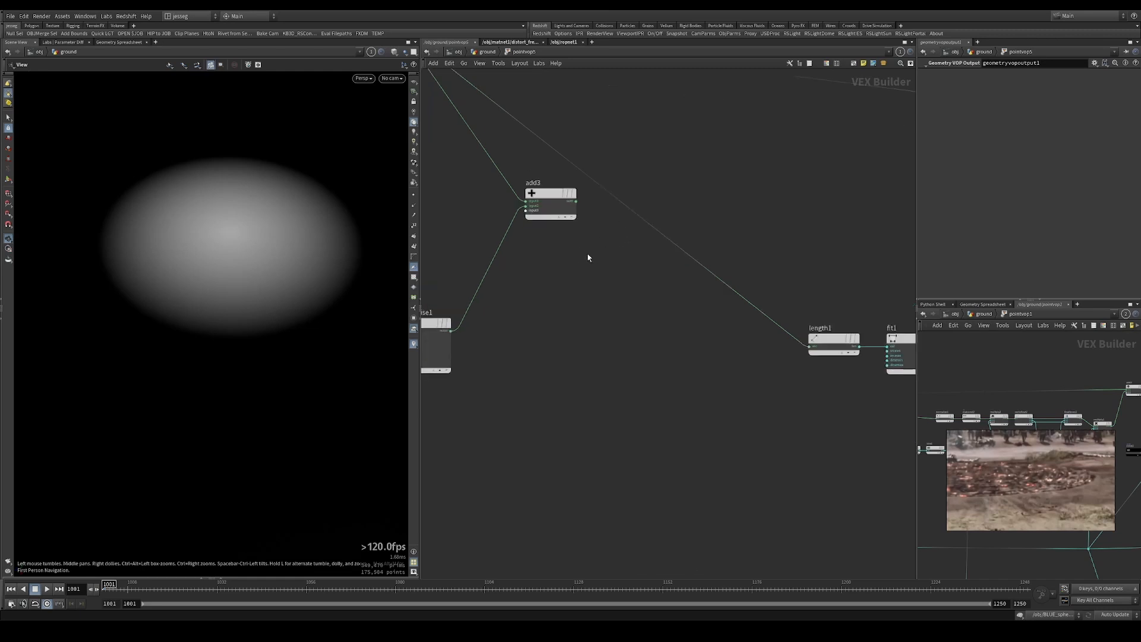
{"action": "middle_click_drag", "start_coordinate": [588, 255], "coordinate": [627, 265]}
{"action": "left_click", "coordinate": [619, 209]}
{"action": "left_click", "coordinate": [853, 355]}
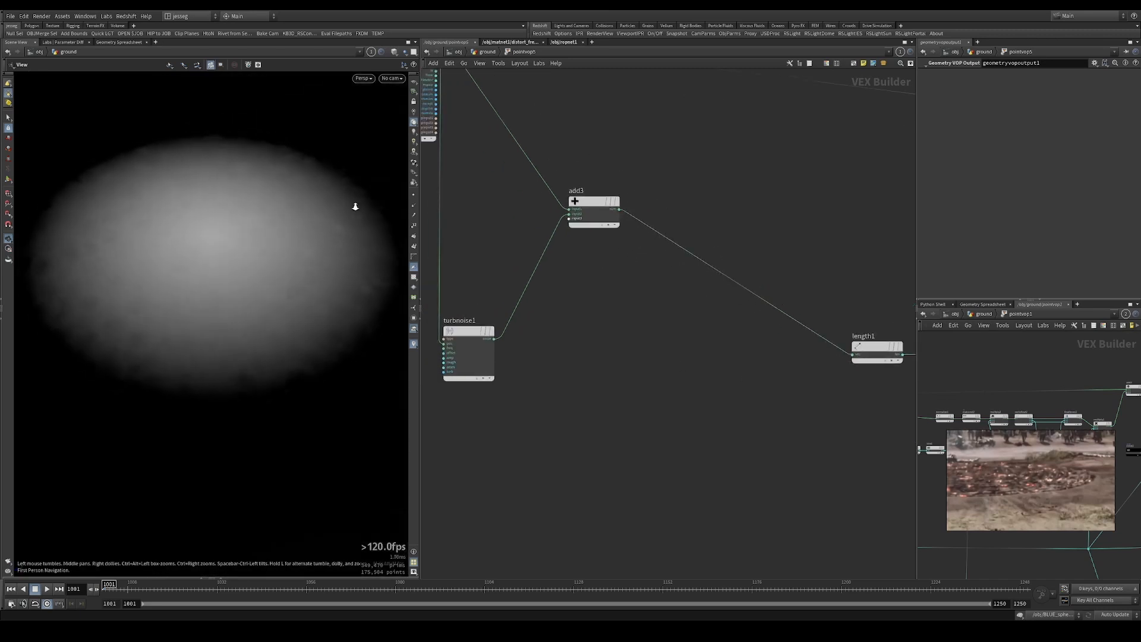
{"action": "key", "text": "h"}
Try a frequency of -0.35 on all axes and an amplitude of 4.8 on turbnoise1, checking the mask's shape.
{"action": "left_click_drag", "start_coordinate": [523, 236], "coordinate": [529, 347]}
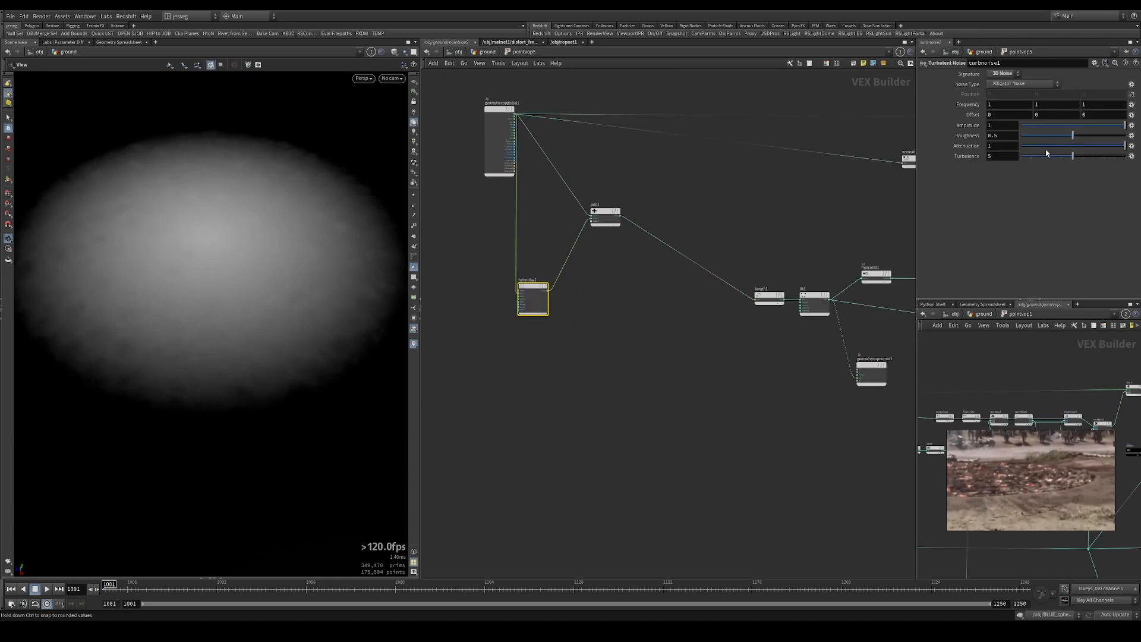
{"action": "middle_click_drag", "start_coordinate": [970, 104], "coordinate": [971, 103]}
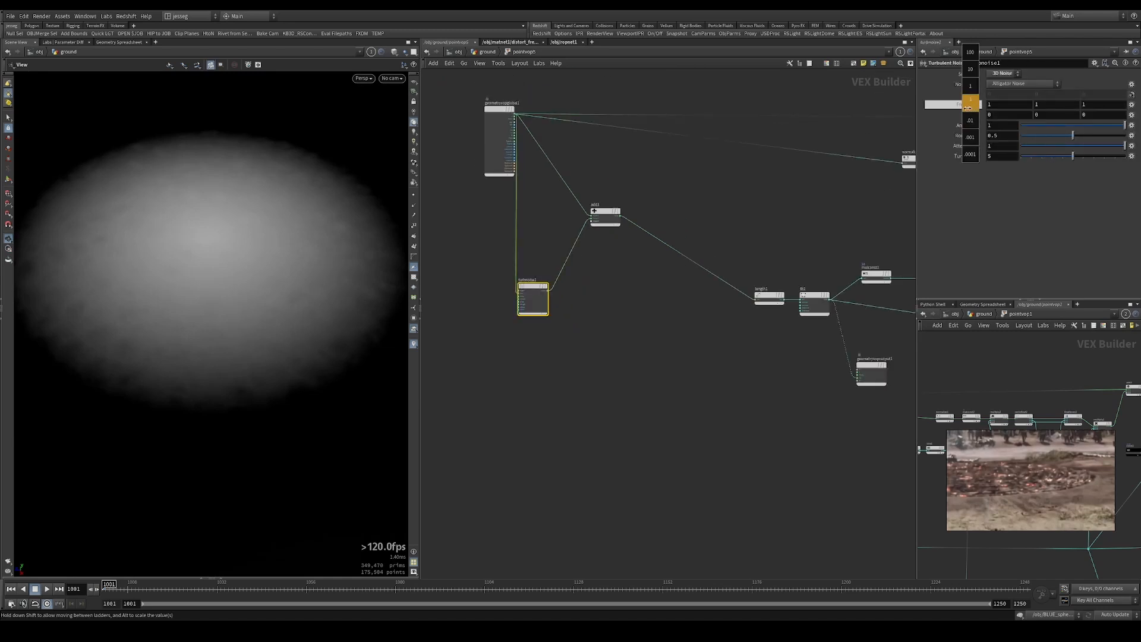
{"action": "middle_click_drag", "start_coordinate": [940, 104], "coordinate": [941, 105]}
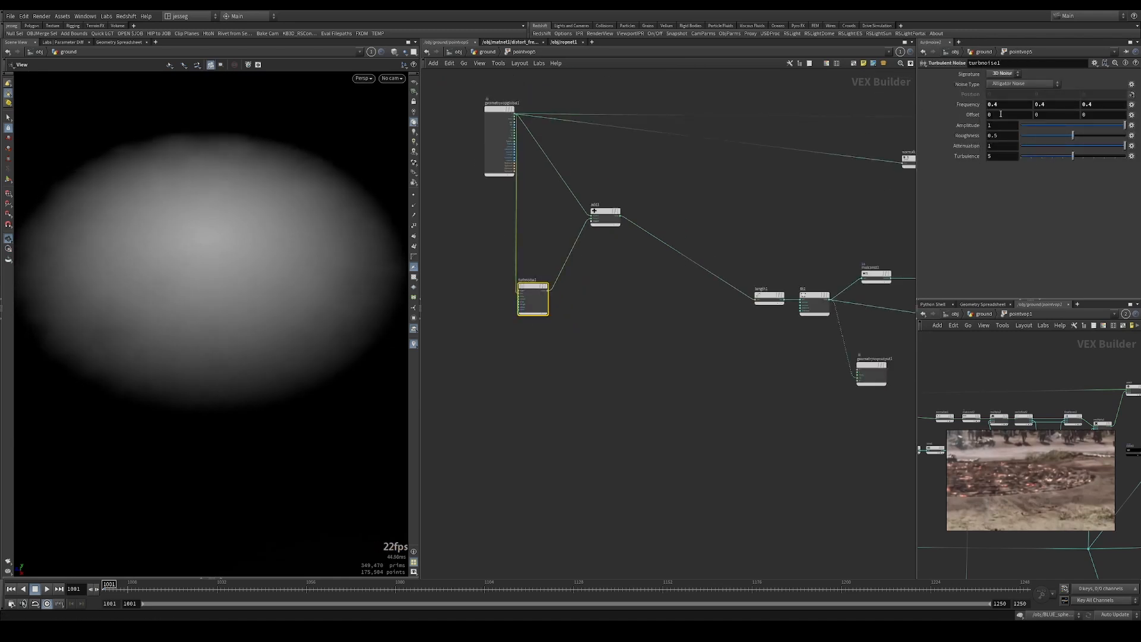
{"action": "middle_click_drag", "start_coordinate": [1000, 125], "coordinate": [9, 117]}
{"action": "middle_click_drag", "start_coordinate": [962, 103], "coordinate": [627, 143]}
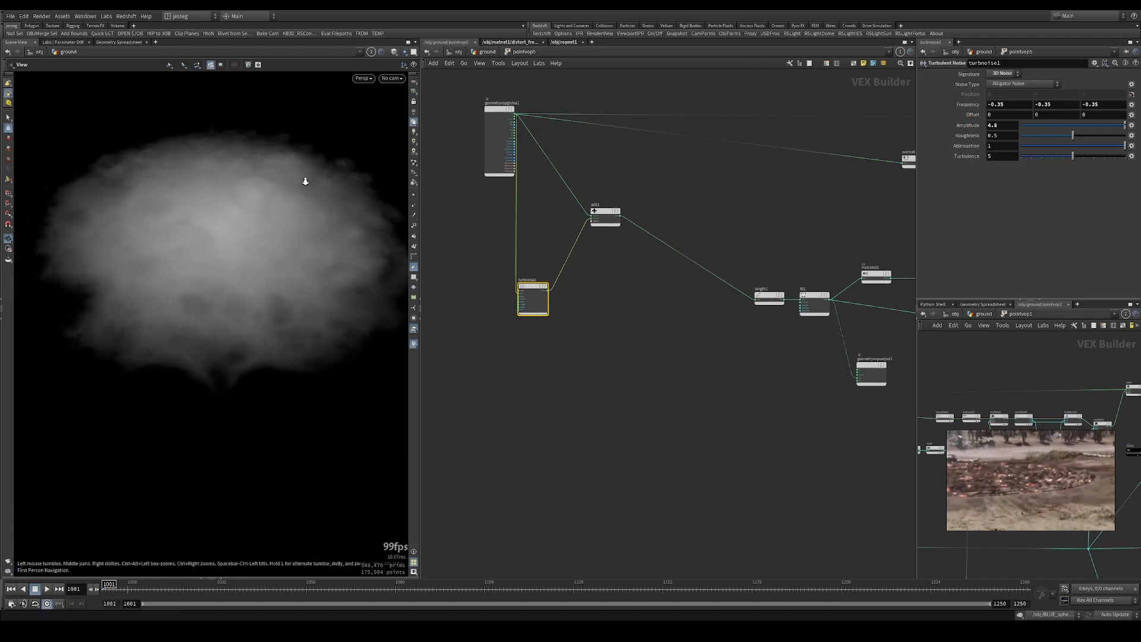
{"action": "scroll", "coordinate": [303, 181], "scroll_direction": "down", "scroll_amount": 5}
{"action": "left_click_drag", "start_coordinate": [301, 181], "coordinate": [276, 214]}
{"action": "middle_click_drag", "start_coordinate": [520, 176], "coordinate": [572, 197]}
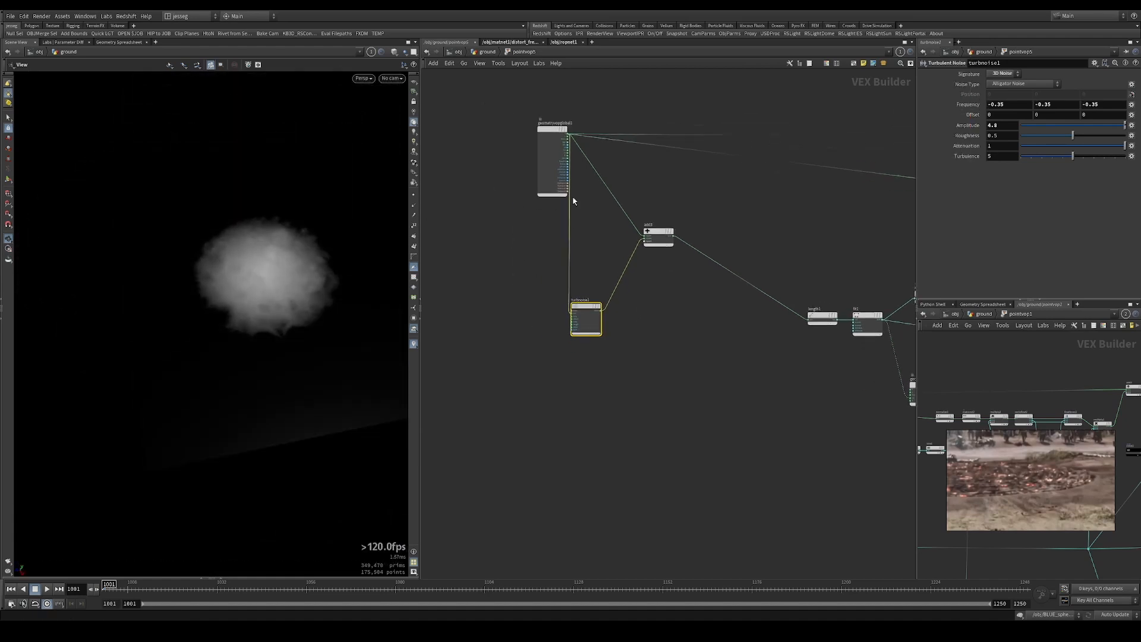
Move geometryvopglobal1 further out, and set turbnoise1's frequency to 0.09 on all axes and its amplitude to 13.1.
{"action": "left_click_drag", "start_coordinate": [560, 132], "coordinate": [496, 127]}
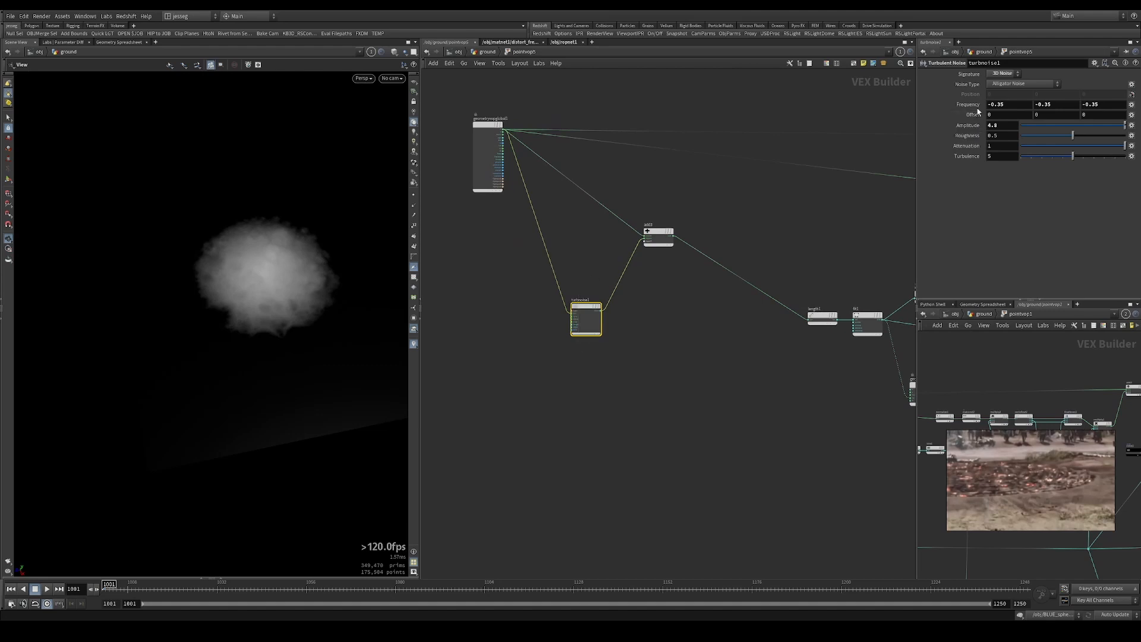
{"action": "middle_click_drag", "start_coordinate": [964, 105], "coordinate": [1130, 124]}
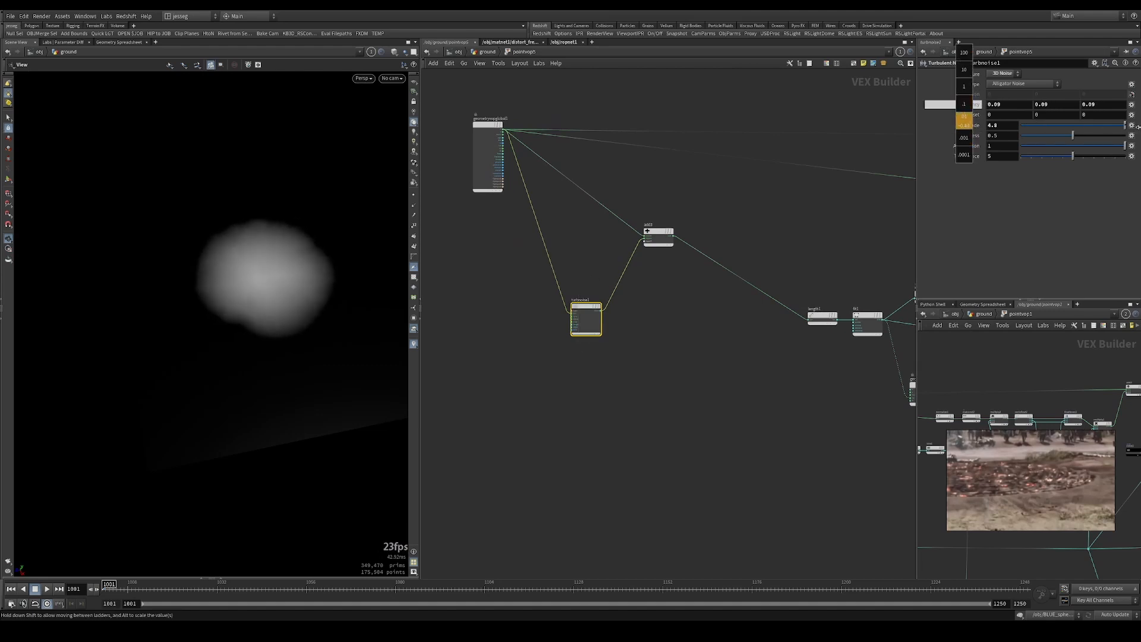
{"action": "middle_click_drag", "start_coordinate": [958, 126], "coordinate": [109, 142]}
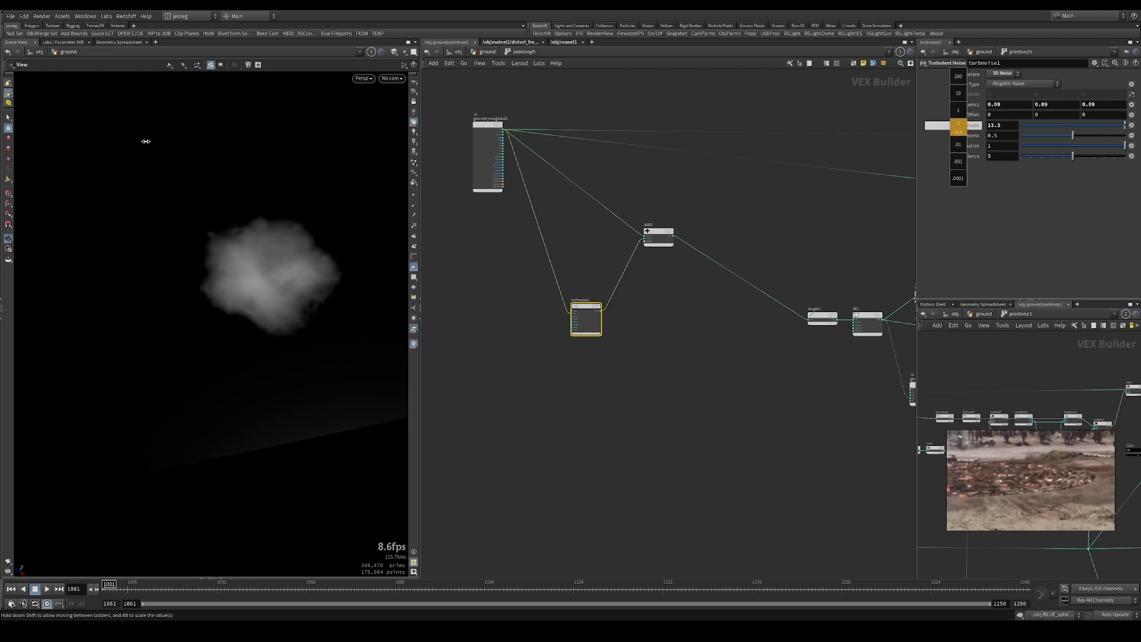
{"action": "middle_click_drag", "start_coordinate": [140, 138], "coordinate": [807, 212]}
Return geometryvopoutput1 to the end past add1, wire add1's sum into P, and cut the Cd preview wire.
{"action": "scroll", "coordinate": [609, 199], "scroll_direction": "down", "scroll_amount": 6}
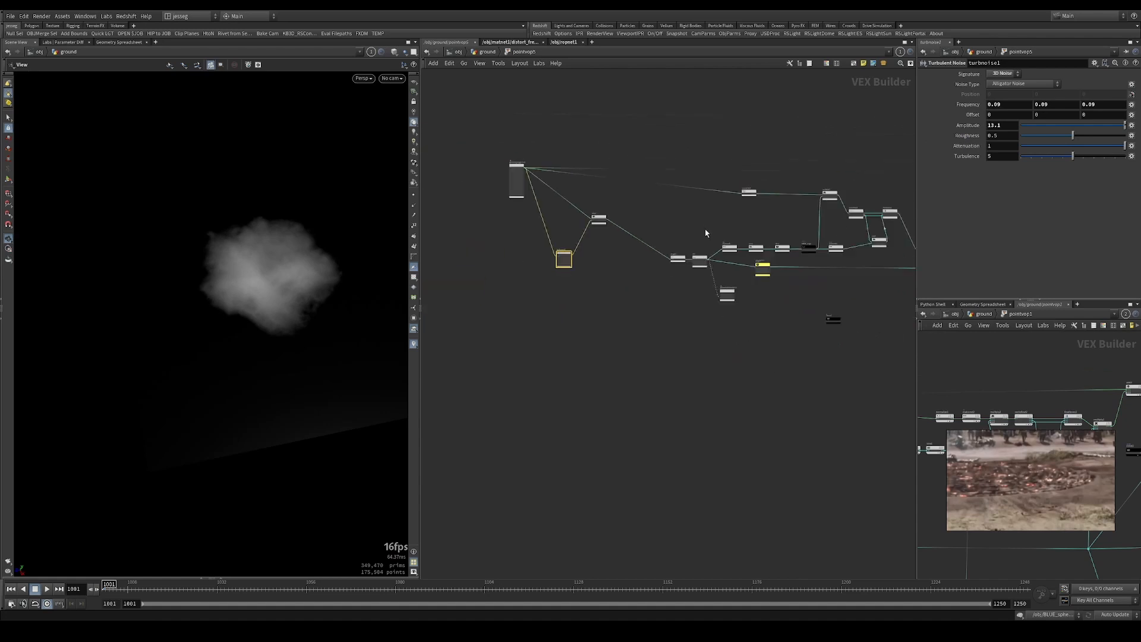
{"action": "scroll", "coordinate": [539, 292], "scroll_direction": "up", "scroll_amount": 3}
{"action": "left_click_drag", "start_coordinate": [487, 273], "coordinate": [877, 269]}
{"action": "middle_click_drag", "start_coordinate": [848, 282], "coordinate": [563, 397]}
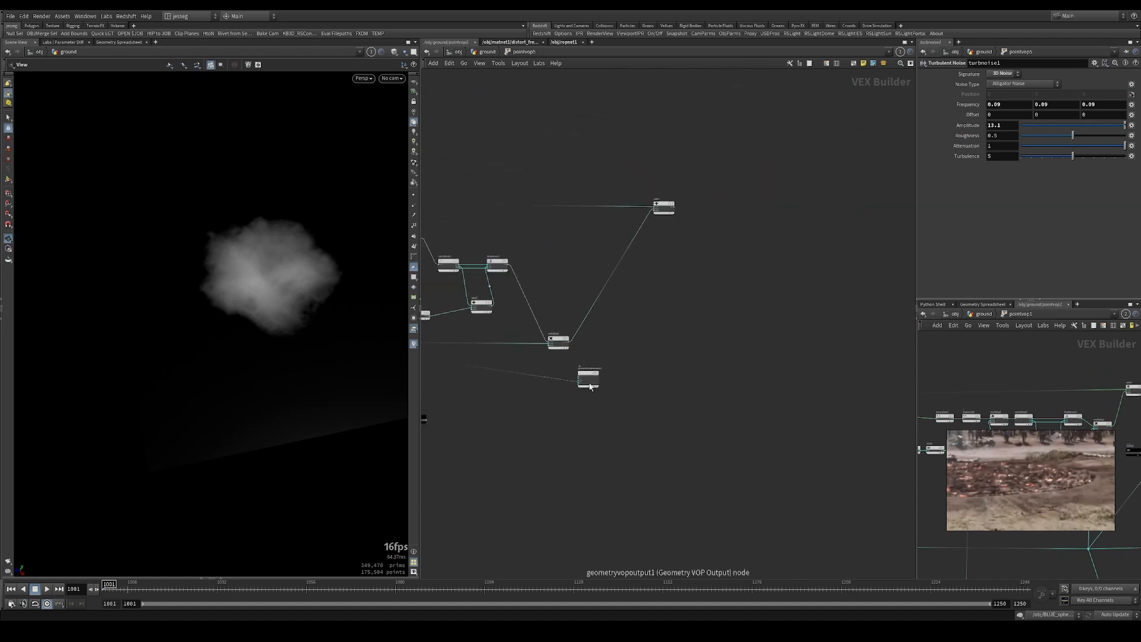
{"action": "left_click_drag", "start_coordinate": [591, 377], "coordinate": [775, 221]}
{"action": "scroll", "coordinate": [693, 215], "scroll_direction": "up", "scroll_amount": 3}
{"action": "left_click", "coordinate": [762, 199]}
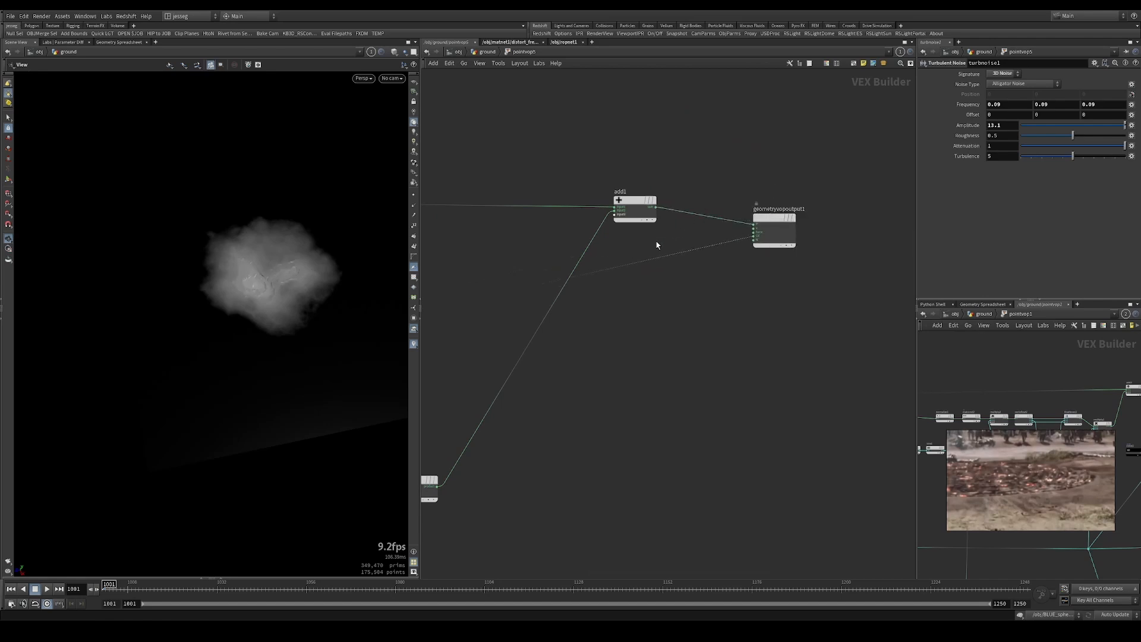
{"action": "key", "text": "y"}
{"action": "left_click_drag", "start_coordinate": [662, 239], "coordinate": [666, 283]}
Examine the noise-distorted ring displacement on the ground and the normalize1 and ring mask branches that drive it.
{"action": "mouse_move", "coordinate": [238, 275]}
{"action": "left_mouse_down"}
{"action": "mouse_move", "coordinate": [273, 277]}
{"action": "mouse_move", "coordinate": [265, 239]}
{"action": "mouse_move", "coordinate": [273, 273]}
{"action": "left_mouse_up"}
{"action": "scroll", "coordinate": [274, 272], "scroll_direction": "up", "scroll_amount": 4}
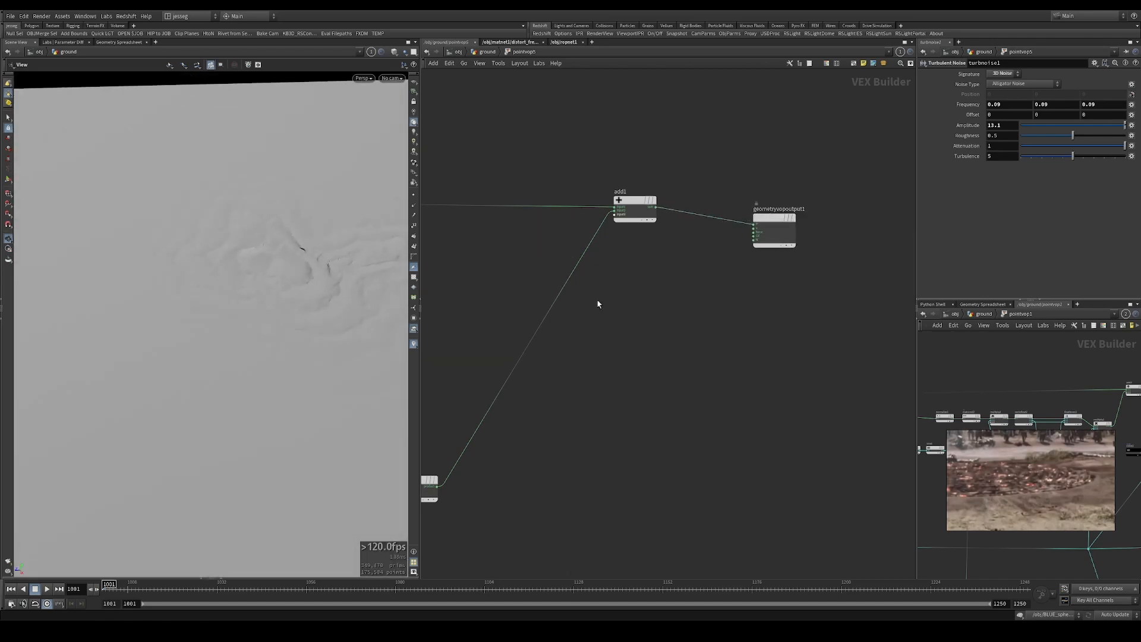
{"action": "scroll", "coordinate": [606, 279], "scroll_direction": "down", "scroll_amount": 5}
{"action": "scroll", "coordinate": [625, 267], "scroll_direction": "up", "scroll_amount": 6}
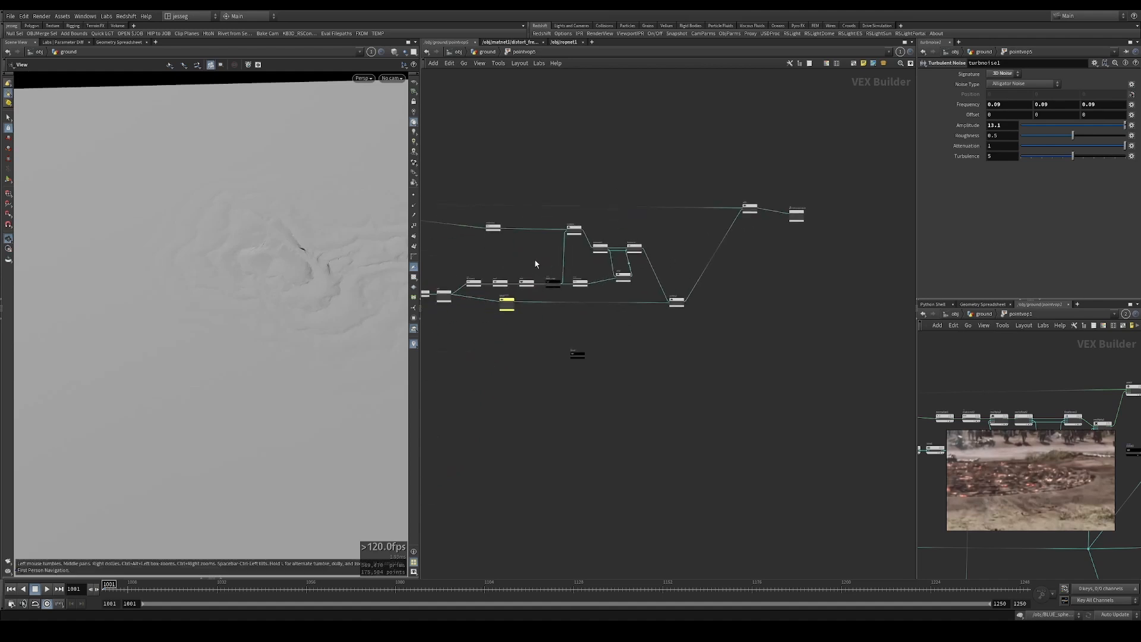
{"action": "scroll", "coordinate": [595, 260], "scroll_direction": "up", "scroll_amount": 3}
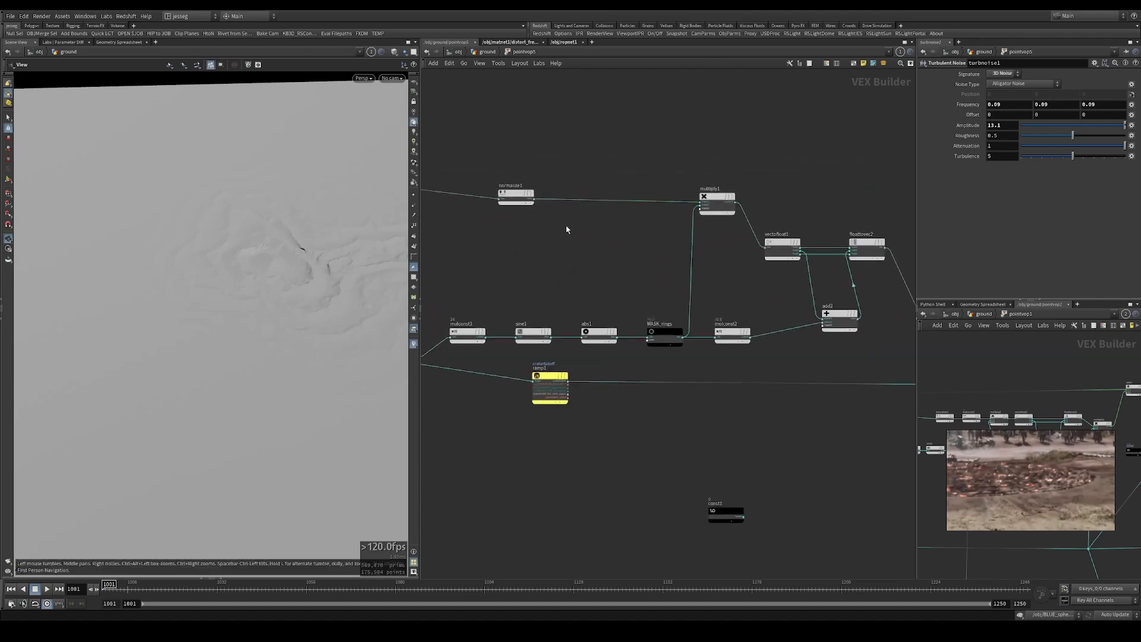
{"action": "scroll", "coordinate": [538, 190], "scroll_direction": "up", "scroll_amount": 2}
{"action": "left_click", "coordinate": [512, 193]}
{"action": "left_click_drag", "start_coordinate": [247, 311], "coordinate": [251, 250]}
Set the multiplier of mulconst2 after MASK_rings to -2 and view the crater from above.
{"action": "middle_click_drag", "start_coordinate": [673, 296], "coordinate": [478, 289]}
{"action": "left_click", "coordinate": [586, 354]}
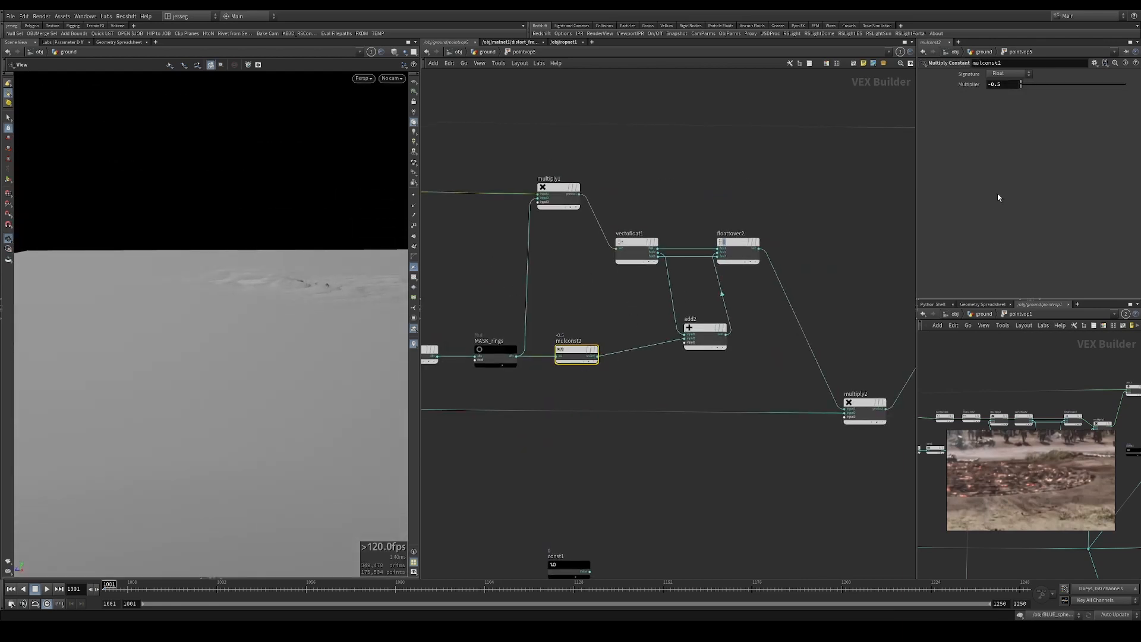
{"action": "key", "text": "Return"}
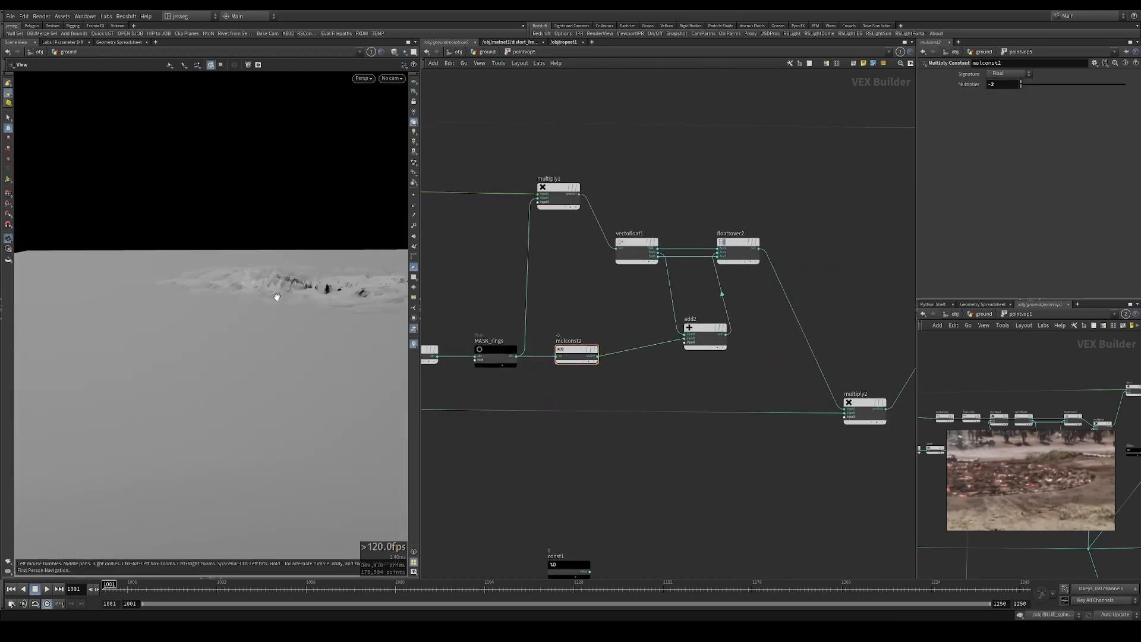
{"action": "left_click_drag", "start_coordinate": [276, 295], "coordinate": [357, 297]}
Duplicate mulconst2 onto the wire between normalize1 and multiply1 and set the copy's multiplier to 0.
{"action": "middle_click_drag", "start_coordinate": [552, 249], "coordinate": [711, 266]}
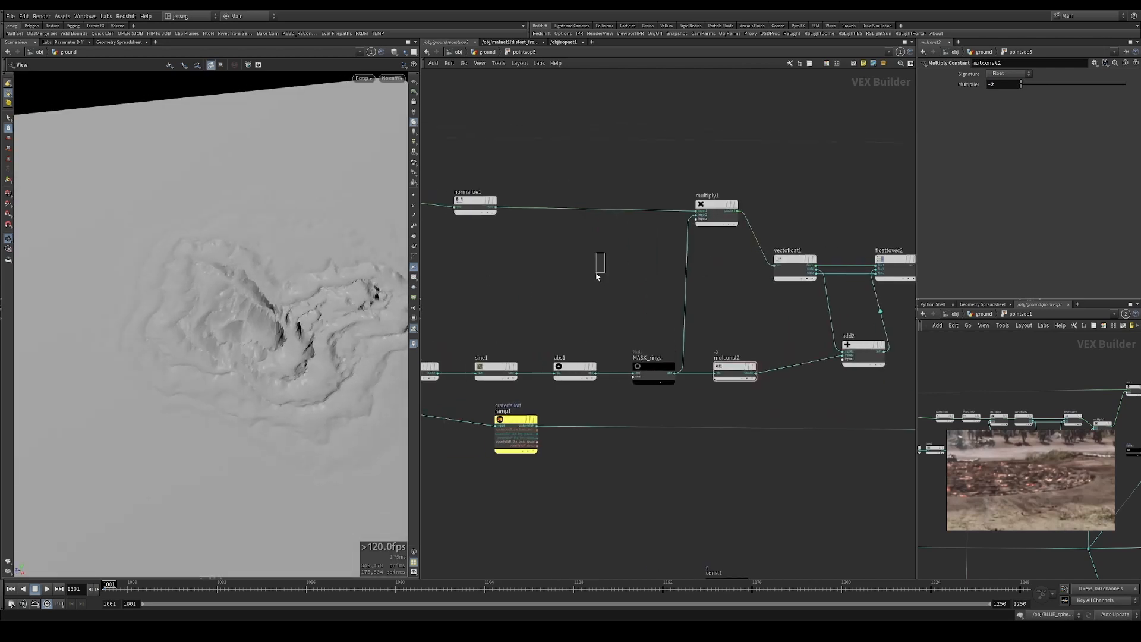
{"action": "mouse_move", "coordinate": [732, 365]}
{"action": "left_mouse_down", "text": "alt"}
{"action": "mouse_move", "coordinate": [518, 231]}
{"action": "mouse_move", "coordinate": [550, 203]}
{"action": "mouse_move", "coordinate": [569, 205]}
{"action": "mouse_move", "coordinate": [533, 218]}
{"action": "mouse_move", "coordinate": [577, 206]}
{"action": "left_mouse_up", "text": "alt"}
{"action": "left_click_drag", "start_coordinate": [1024, 87], "coordinate": [981, 88]}
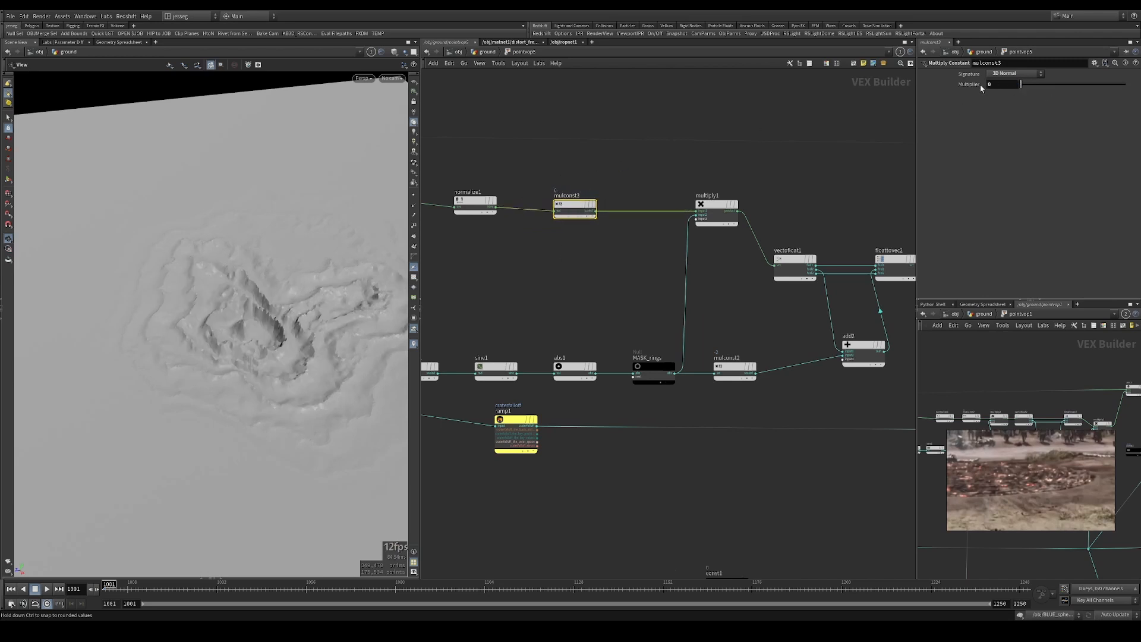
Set the multiplier of mulconst3 after normalize1 to 0.675 and inspect the crater.
{"action": "left_click_drag", "start_coordinate": [1067, 95], "coordinate": [1091, 85]}
{"action": "middle_click_drag", "start_coordinate": [609, 285], "coordinate": [714, 272]}
{"action": "mouse_move", "coordinate": [297, 315]}
{"action": "left_mouse_down", "text": "alt"}
{"action": "mouse_move", "coordinate": [283, 262]}
{"action": "mouse_move", "coordinate": [279, 312]}
{"action": "left_mouse_up", "text": "alt"}
Set the amplitude of turbnoise1 to 6.6, checking how strongly it distorts the crater rings.
{"action": "middle_click_drag", "start_coordinate": [724, 271], "coordinate": [909, 271]}
{"action": "scroll", "coordinate": [741, 274], "scroll_direction": "down", "scroll_amount": 3}
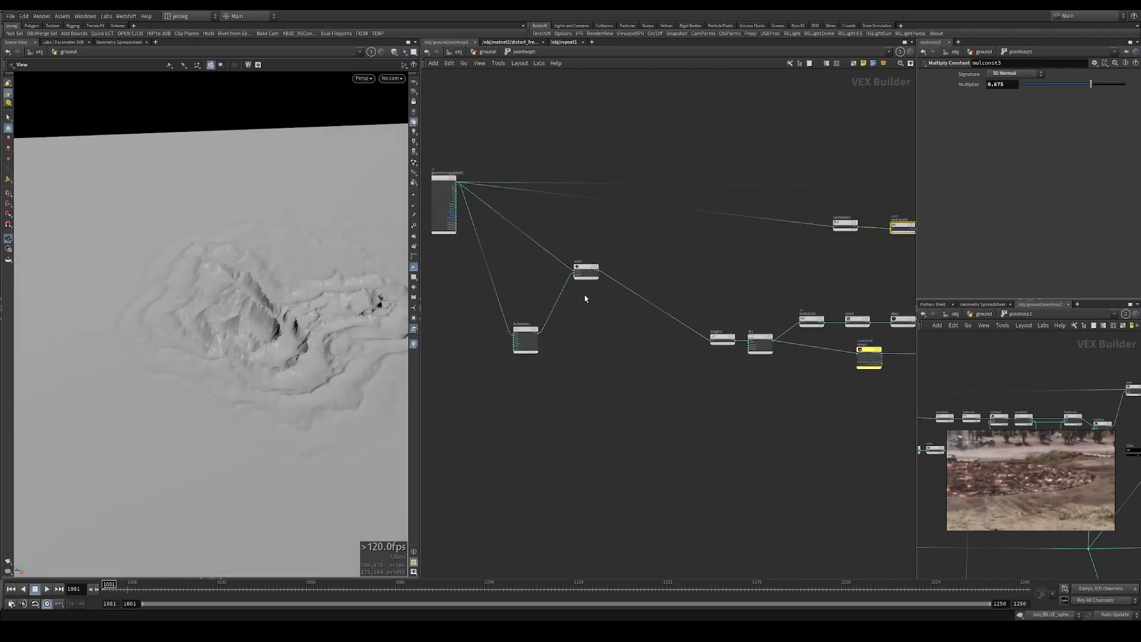
{"action": "left_click", "coordinate": [522, 350]}
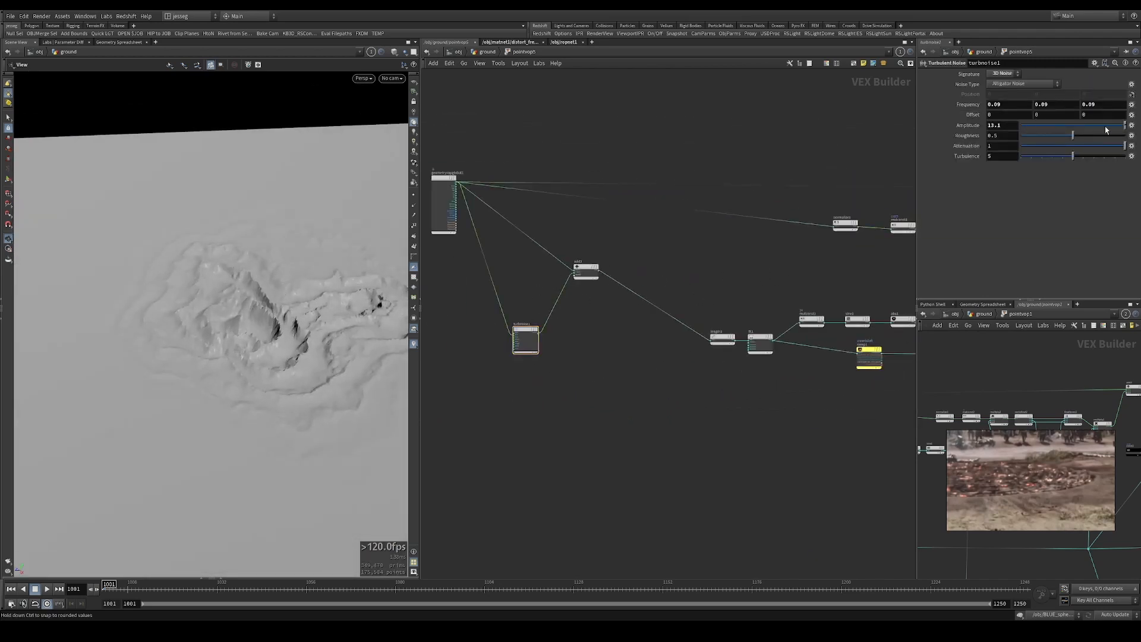
{"action": "middle_click_drag", "start_coordinate": [1014, 125], "coordinate": [640, 141]}
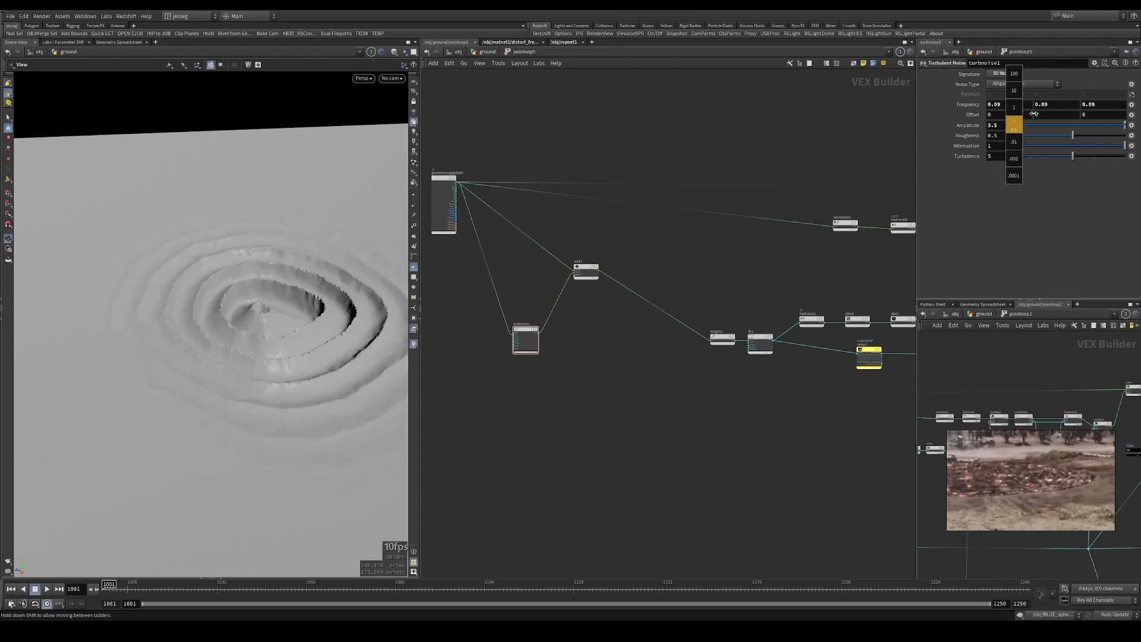
{"action": "middle_click_drag", "start_coordinate": [1034, 113], "coordinate": [1140, 110]}
{"action": "left_click_drag", "start_coordinate": [241, 299], "coordinate": [309, 312]}
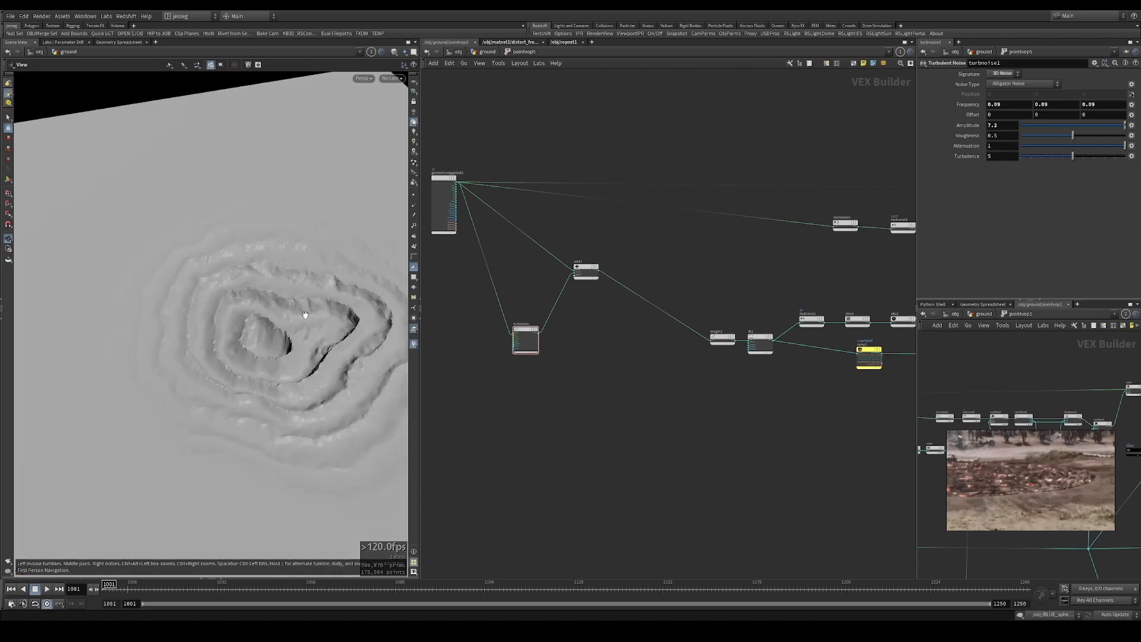
{"action": "scroll", "coordinate": [319, 308], "scroll_direction": "down", "scroll_amount": 5}
{"action": "middle_click_drag", "start_coordinate": [1006, 128], "coordinate": [1049, 131]}
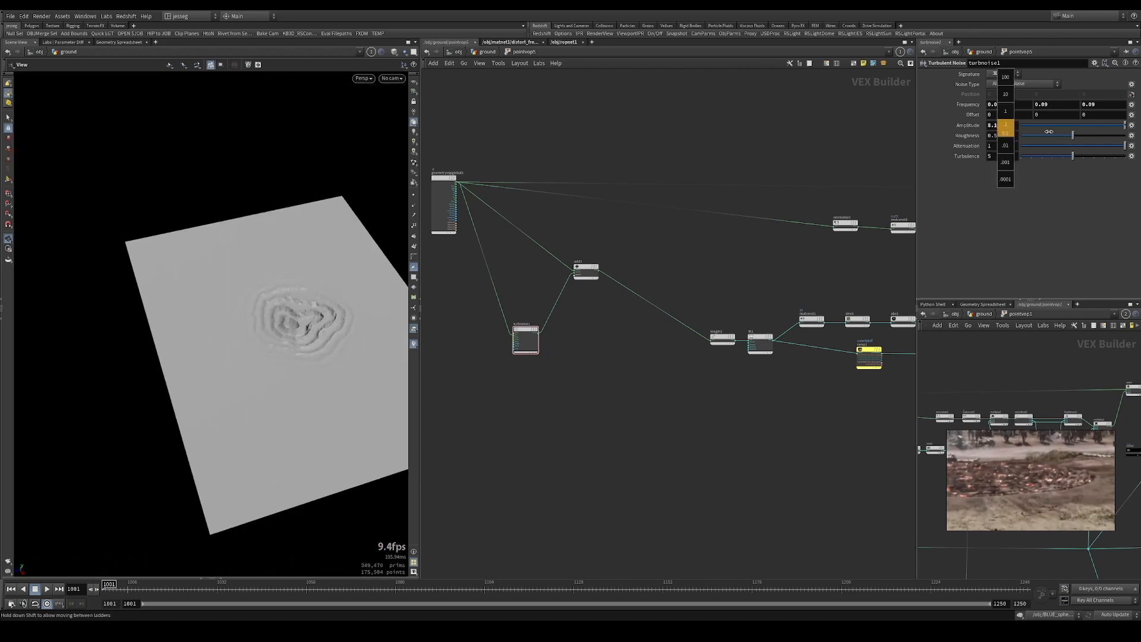
{"action": "middle_click_drag", "start_coordinate": [976, 127], "coordinate": [972, 127]}
Set the turbnoise1 frequency to 0.29 on all axes and inspect the crater up close, toggling wireframe shading.
{"action": "middle_click", "coordinate": [964, 104]}
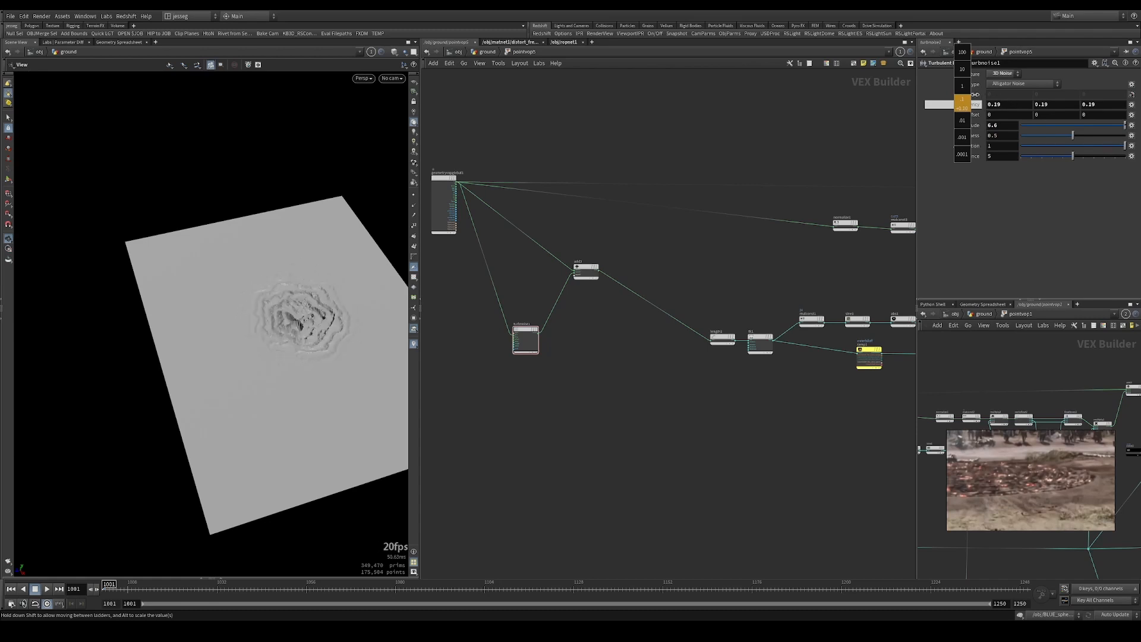
{"action": "middle_click_drag", "start_coordinate": [980, 97], "coordinate": [980, 97]}
{"action": "right_click_drag", "start_coordinate": [339, 375], "coordinate": [387, 313]}
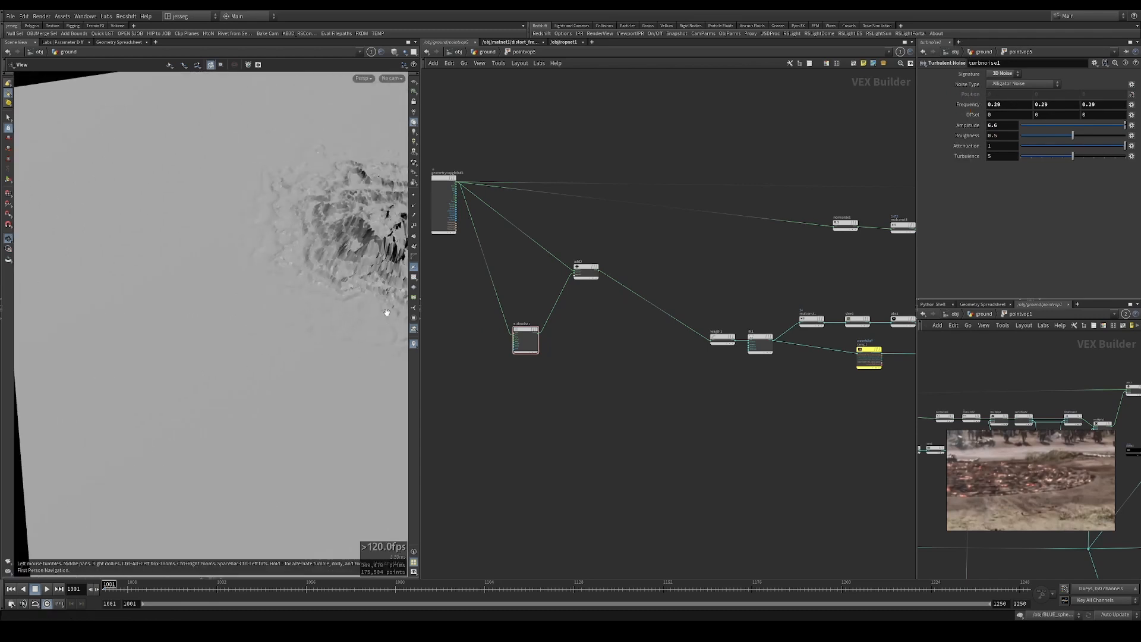
{"action": "middle_click_drag", "start_coordinate": [387, 313], "coordinate": [113, 363]}
{"action": "mouse_move", "coordinate": [113, 362]}
{"action": "left_mouse_down"}
{"action": "mouse_move", "coordinate": [112, 326]}
{"action": "mouse_move", "coordinate": [197, 416]}
{"action": "mouse_move", "coordinate": [230, 316]}
{"action": "mouse_move", "coordinate": [231, 359]}
{"action": "mouse_move", "coordinate": [357, 338]}
{"action": "mouse_move", "coordinate": [279, 357]}
{"action": "mouse_move", "coordinate": [191, 402]}
{"action": "mouse_move", "coordinate": [232, 360]}
{"action": "mouse_move", "coordinate": [242, 387]}
{"action": "mouse_move", "coordinate": [221, 372]}
{"action": "mouse_move", "coordinate": [260, 369]}
{"action": "mouse_move", "coordinate": [301, 400]}
{"action": "mouse_move", "coordinate": [184, 354]}
{"action": "left_mouse_up"}
{"action": "key", "text": "w"}
{"action": "key", "text": "w"}
{"action": "key", "text": "shift+w"}
{"action": "key", "text": "shift+w"}
{"action": "right_click_drag", "start_coordinate": [184, 354], "coordinate": [148, 362]}
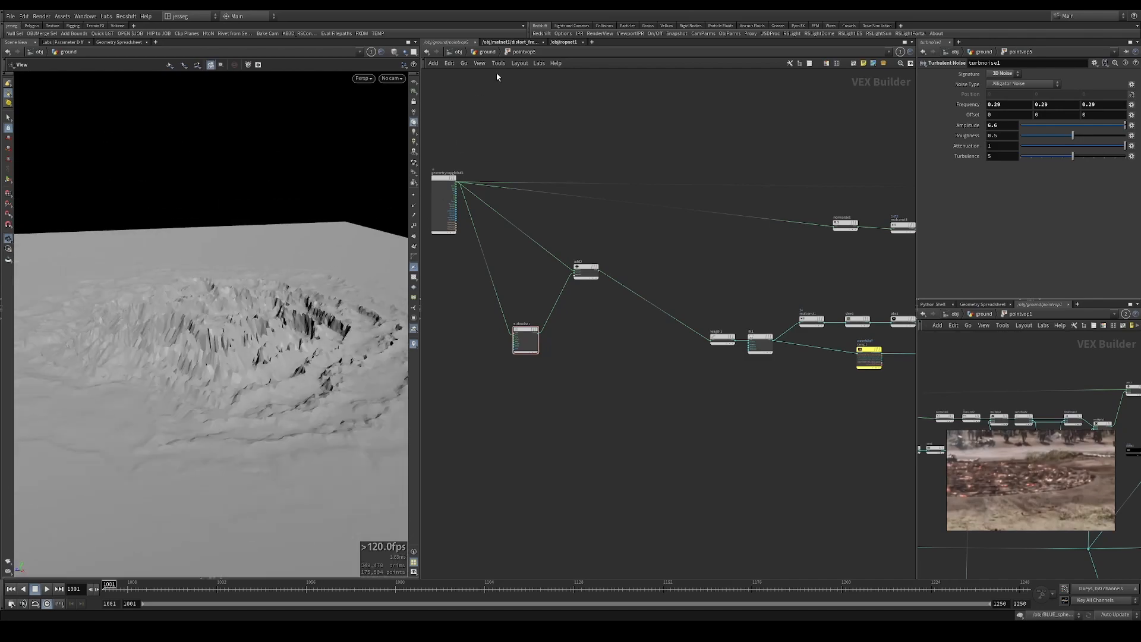
Return to the ground geometry network and insert a Smooth node between pointvop5 and normal6, displaying its result.
{"action": "key", "text": "u"}
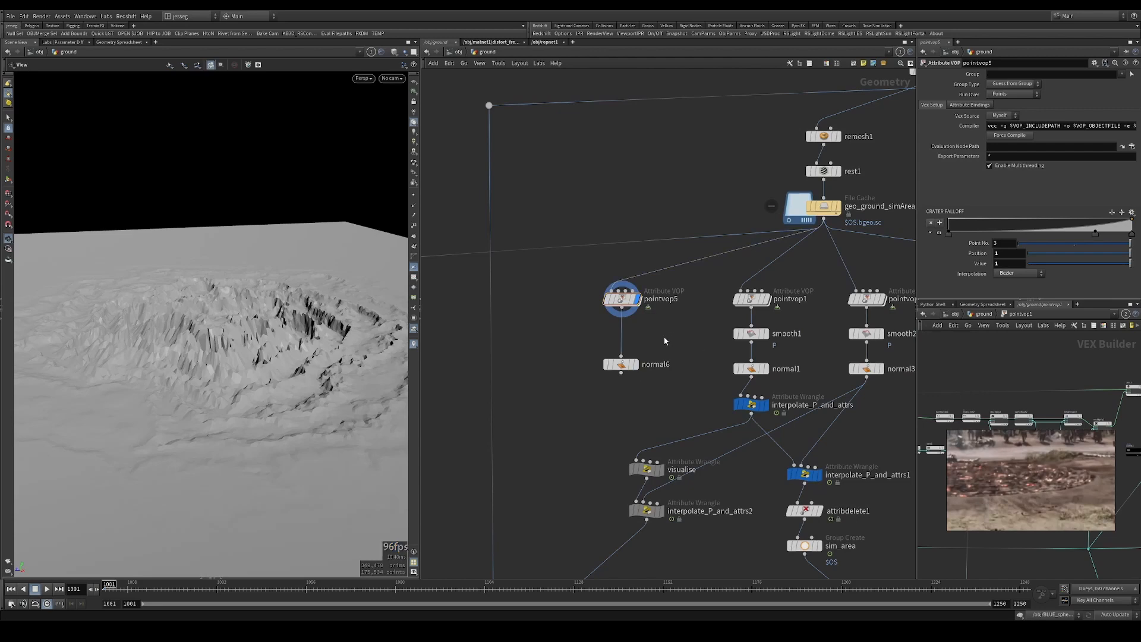
{"action": "key", "text": "Tab"}
{"action": "type", "text": "smooth"}
{"action": "key", "text": "Return"}
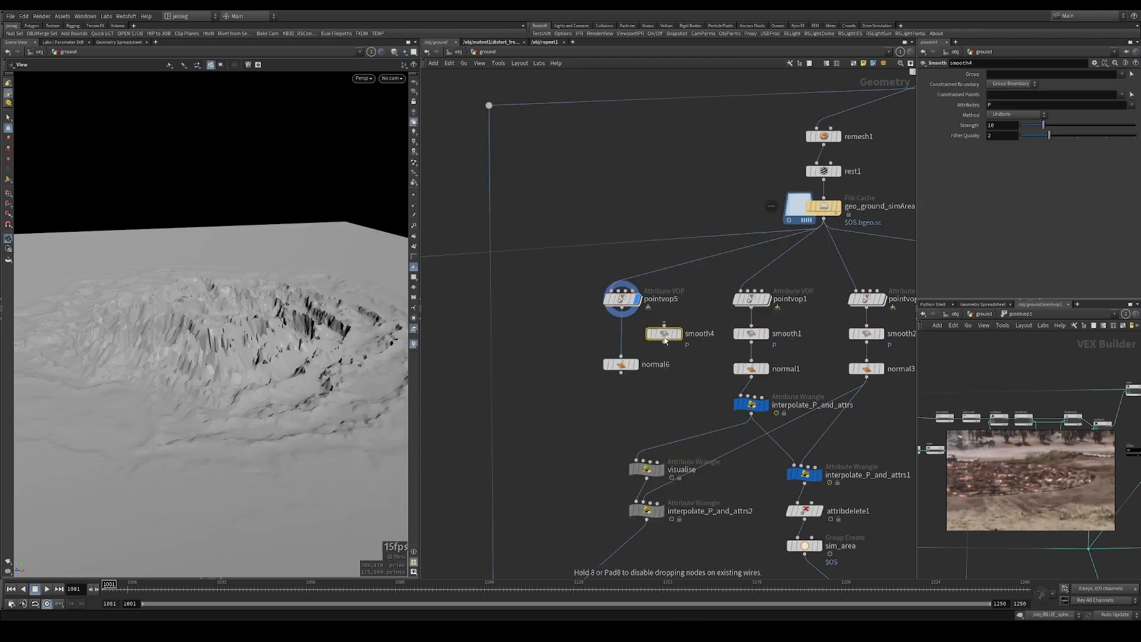
{"action": "left_click", "coordinate": [622, 333]}
{"action": "left_click_drag", "start_coordinate": [578, 323], "coordinate": [668, 360]}
Set the smooth4 method to Curvature-Dominant and its strength to 18.2.
{"action": "left_click", "coordinate": [1016, 114]}
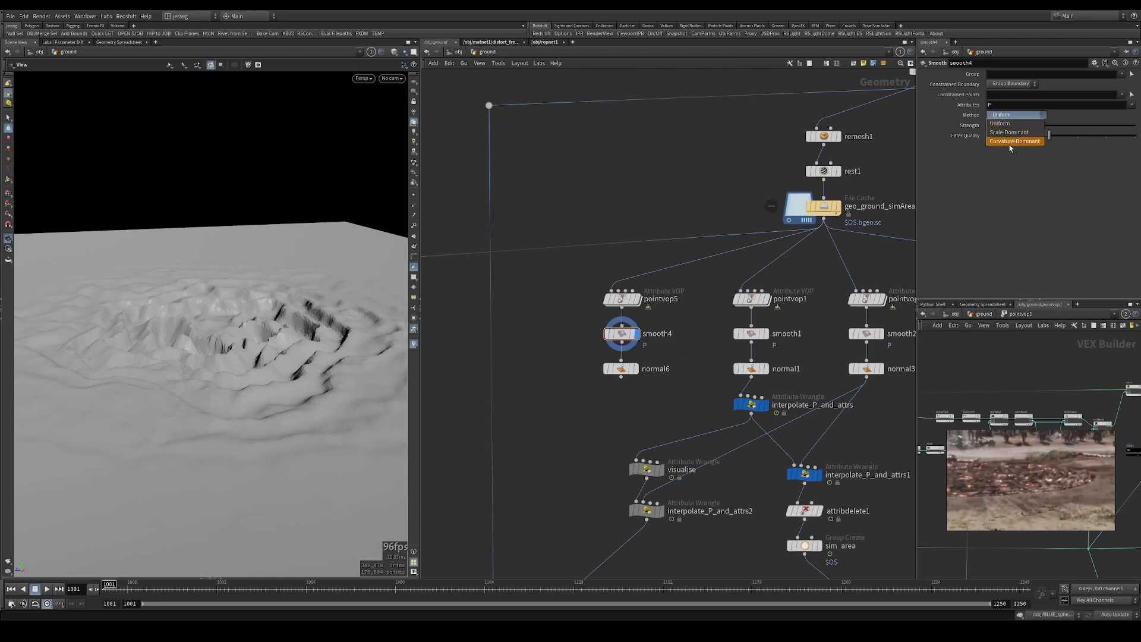
{"action": "left_click", "coordinate": [1008, 137]}
{"action": "left_click_drag", "start_coordinate": [220, 339], "coordinate": [237, 410]}
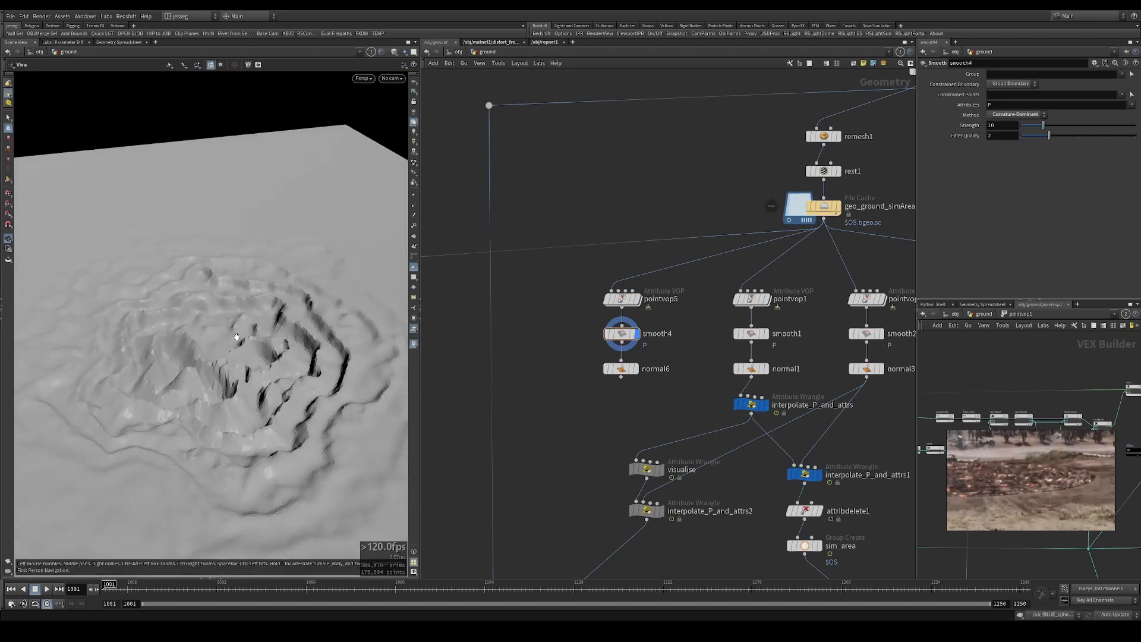
{"action": "left_click_drag", "start_coordinate": [1070, 130], "coordinate": [1060, 126]}
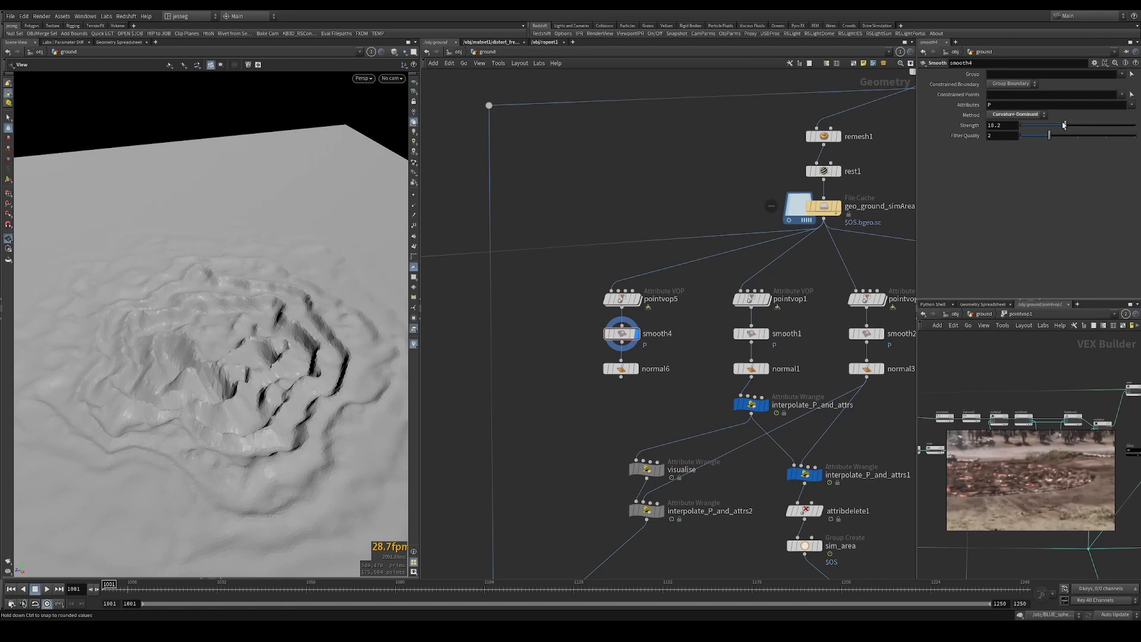
Display the result of normal6 and inspect the smoothed crater from a low angle.
{"action": "left_click", "coordinate": [614, 374]}
{"action": "left_click_drag", "start_coordinate": [157, 451], "coordinate": [184, 412]}
{"action": "right_click_drag", "start_coordinate": [184, 412], "coordinate": [260, 331]}
{"action": "left_click_drag", "start_coordinate": [260, 331], "coordinate": [175, 262]}
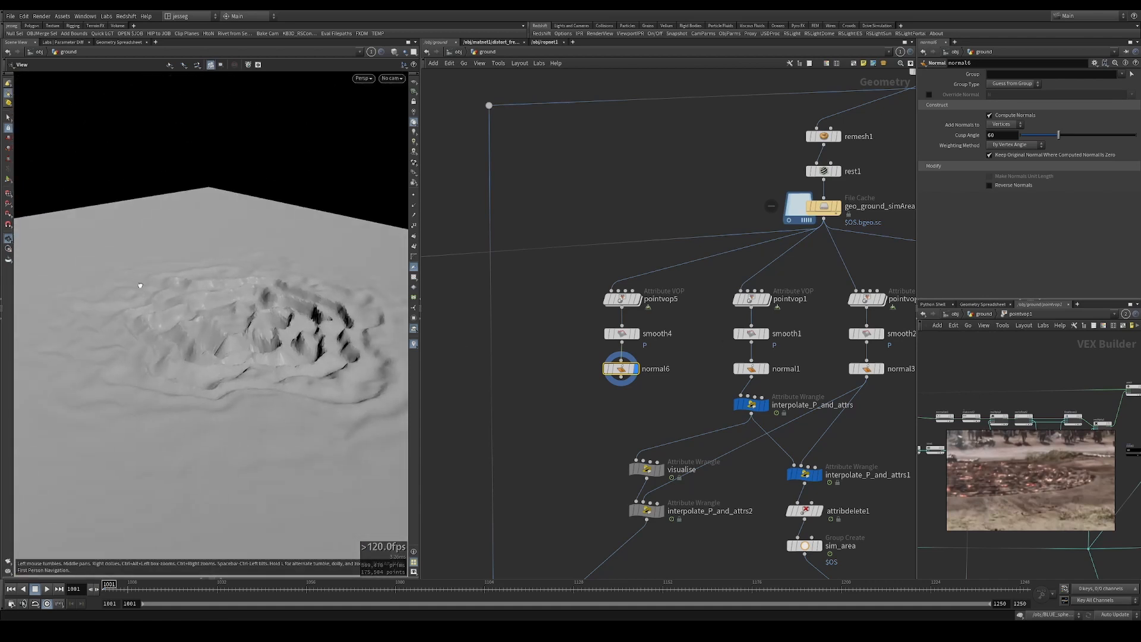
Reopen the pointvop5 network and move the crater reference photo beneath its nodes, uncovering the second network view.
{"action": "double_click", "coordinate": [623, 299]}
{"action": "scroll", "coordinate": [681, 368], "scroll_direction": "down", "scroll_amount": 5}
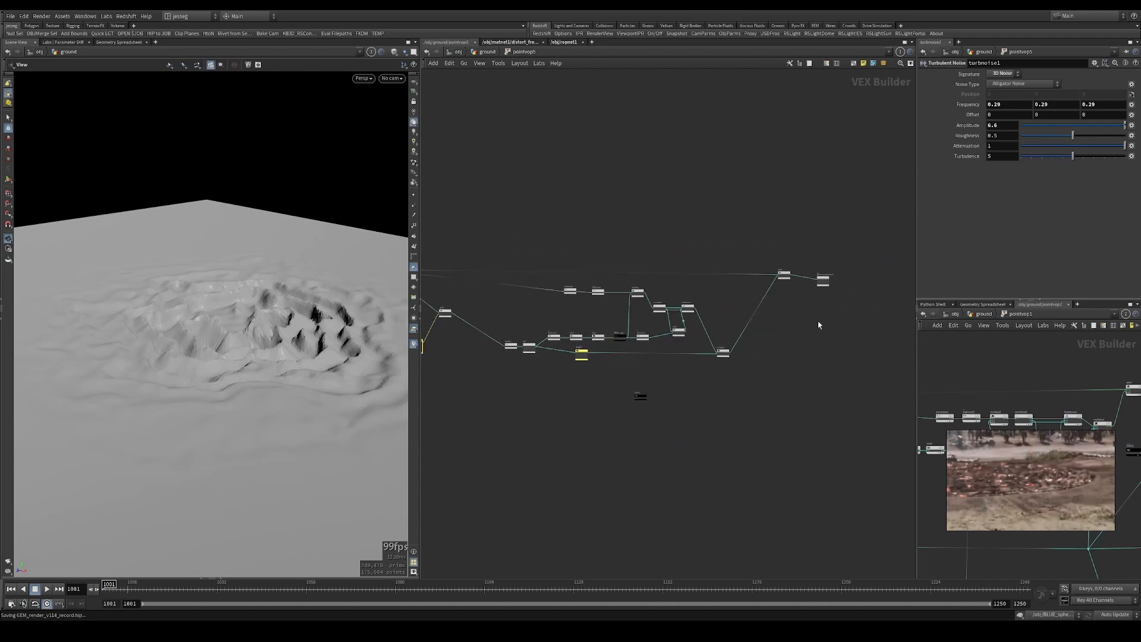
{"action": "left_click_drag", "start_coordinate": [1042, 457], "coordinate": [620, 440]}
Examine the pointvop1 network, including its noise and fit2 branch and the displacement chain they feed.
{"action": "scroll", "coordinate": [989, 486], "scroll_direction": "down", "scroll_amount": 3}
{"action": "middle_click_drag", "start_coordinate": [988, 486], "coordinate": [1034, 457]}
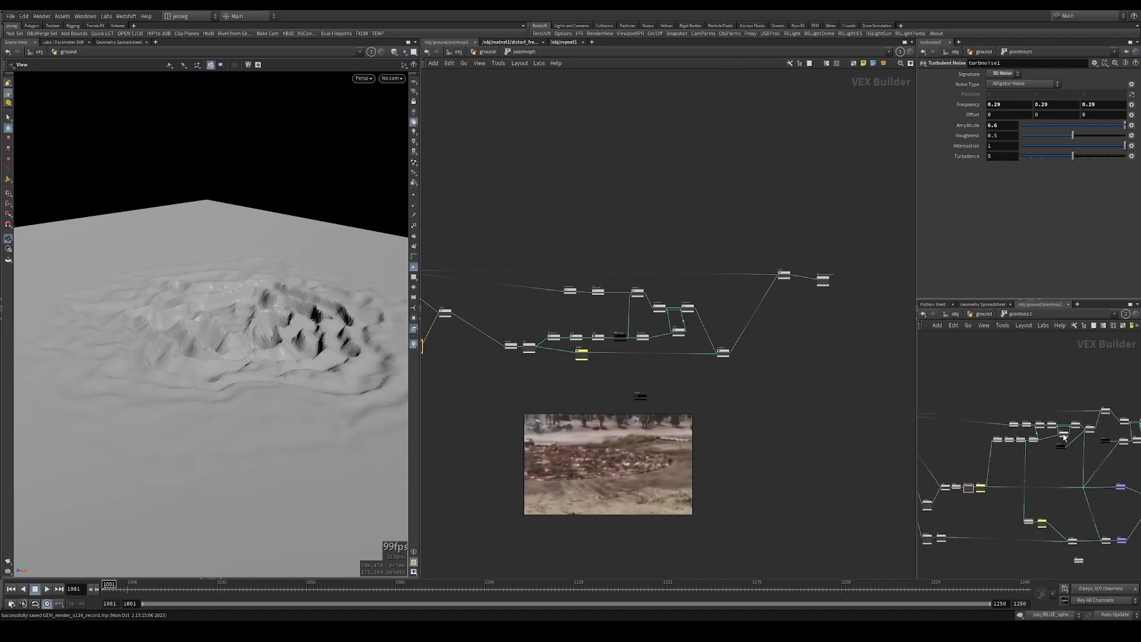
{"action": "scroll", "coordinate": [1003, 494], "scroll_direction": "up", "scroll_amount": 5}
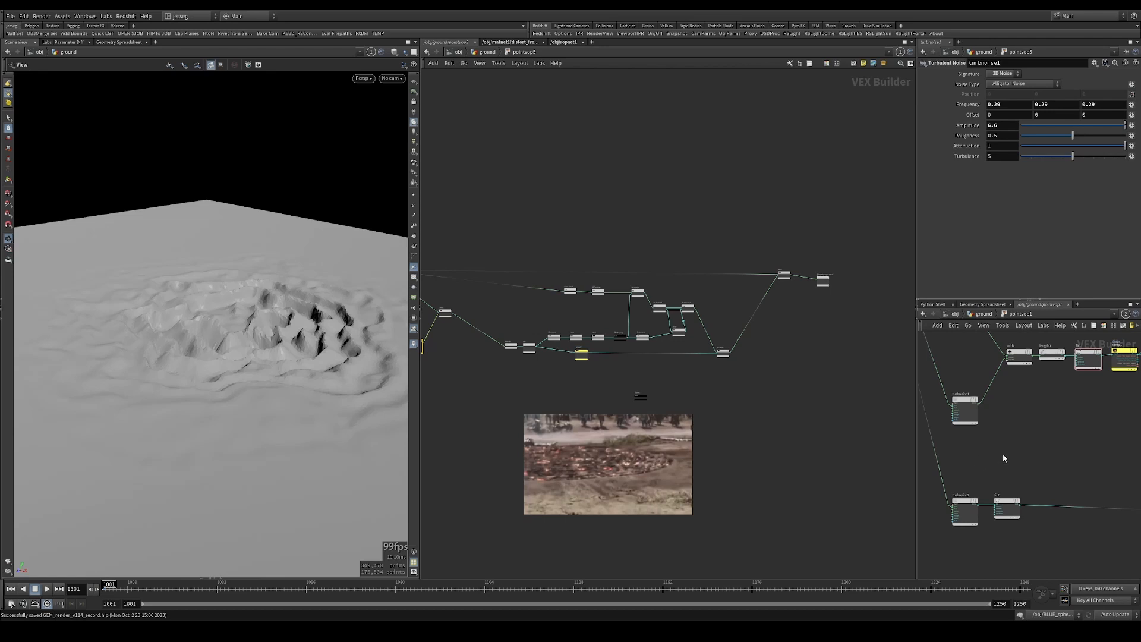
{"action": "left_click_drag", "start_coordinate": [1020, 543], "coordinate": [1019, 540]}
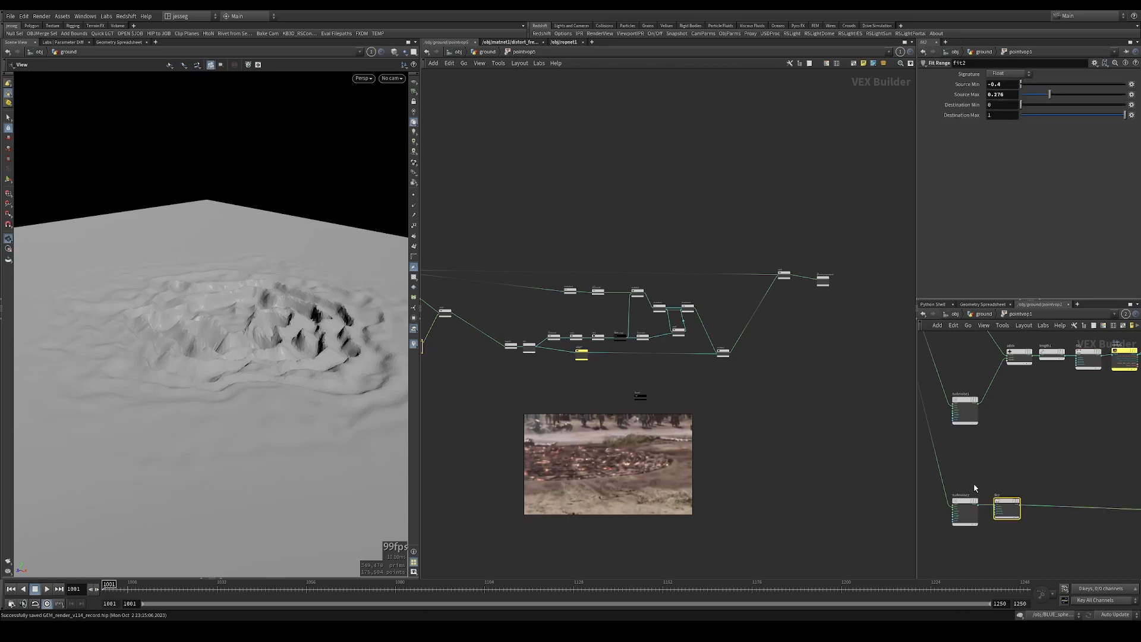
{"action": "scroll", "coordinate": [974, 483], "scroll_direction": "down", "scroll_amount": 8}
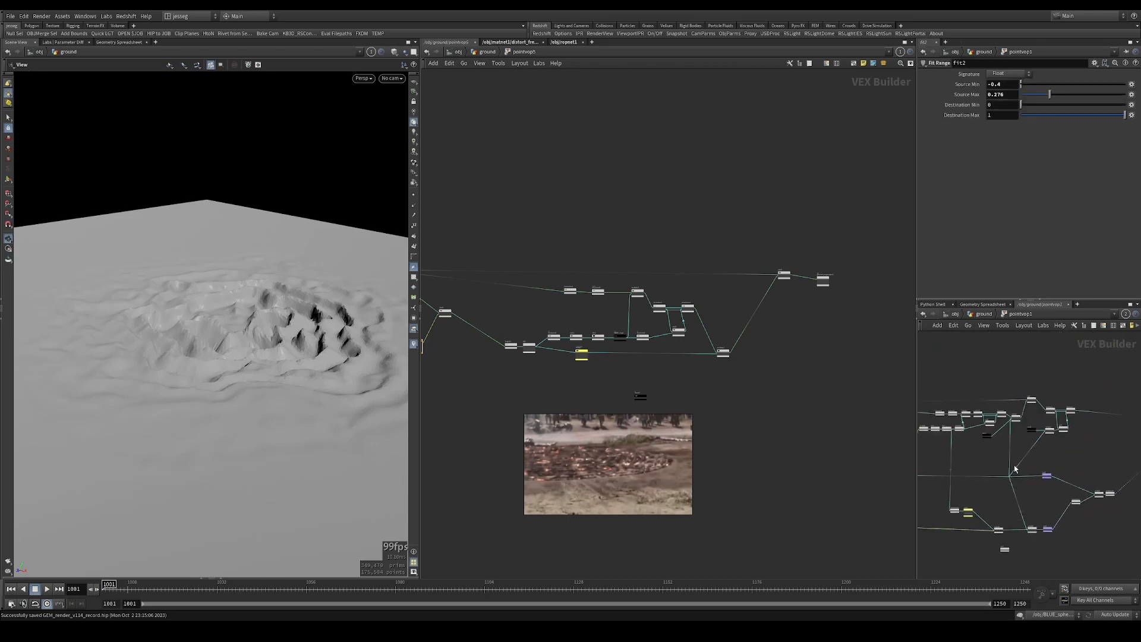
{"action": "scroll", "coordinate": [1015, 470], "scroll_direction": "up", "scroll_amount": 5}
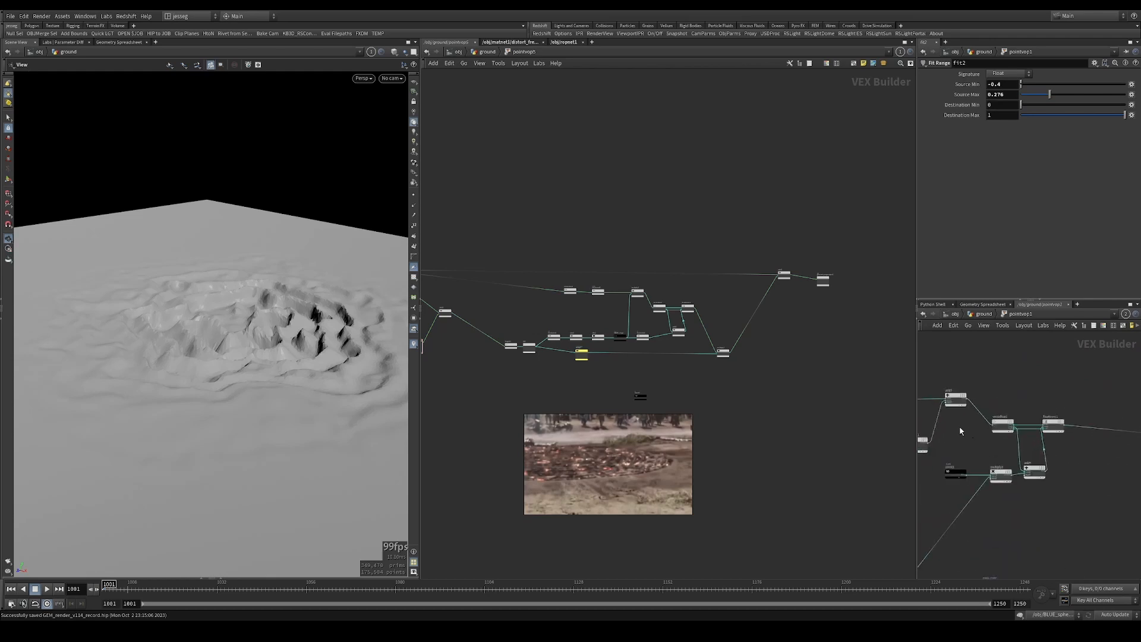
{"action": "scroll", "coordinate": [960, 431], "scroll_direction": "down", "scroll_amount": 1}
{"action": "middle_click_drag", "start_coordinate": [971, 444], "coordinate": [1095, 432]}
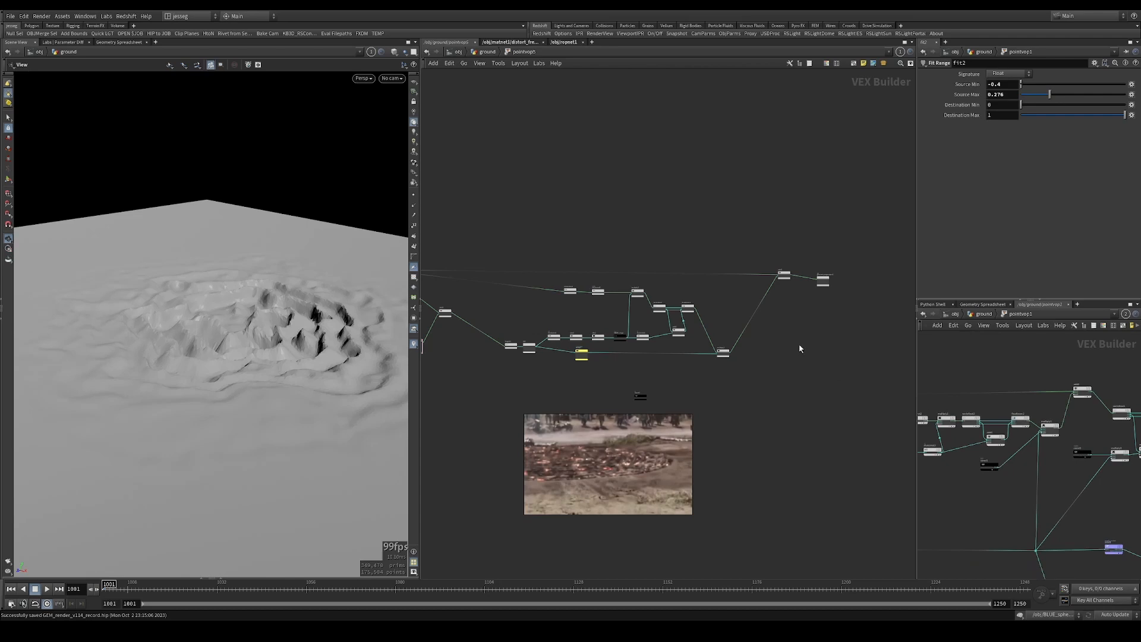
{"action": "middle_click_drag", "start_coordinate": [799, 349], "coordinate": [712, 345]}
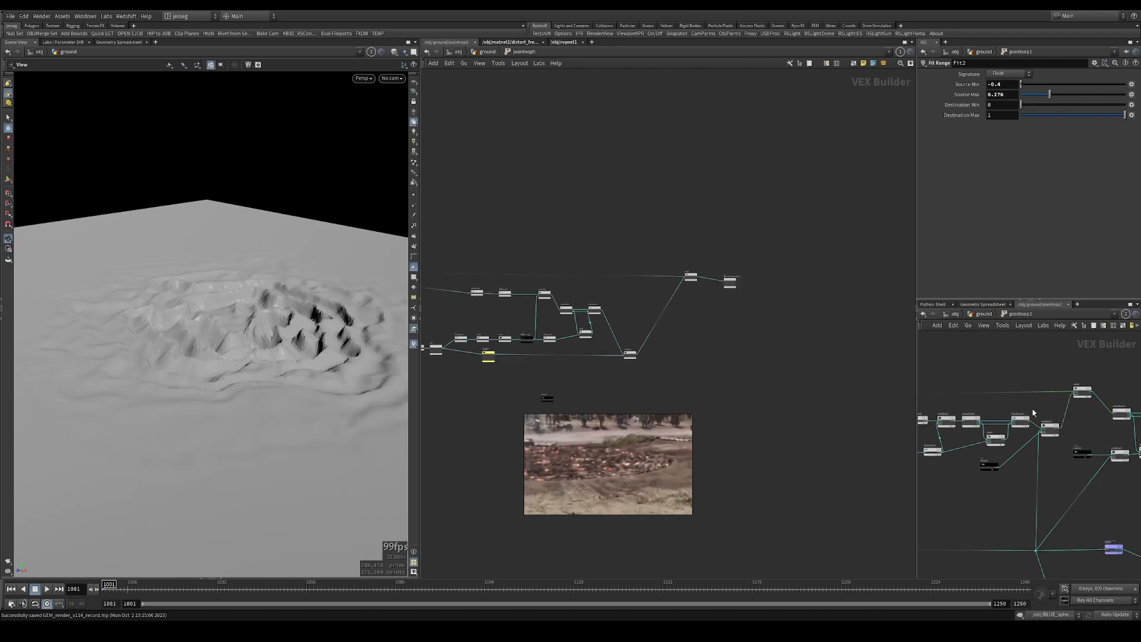
{"action": "scroll", "coordinate": [992, 462], "scroll_direction": "up", "scroll_amount": 3}
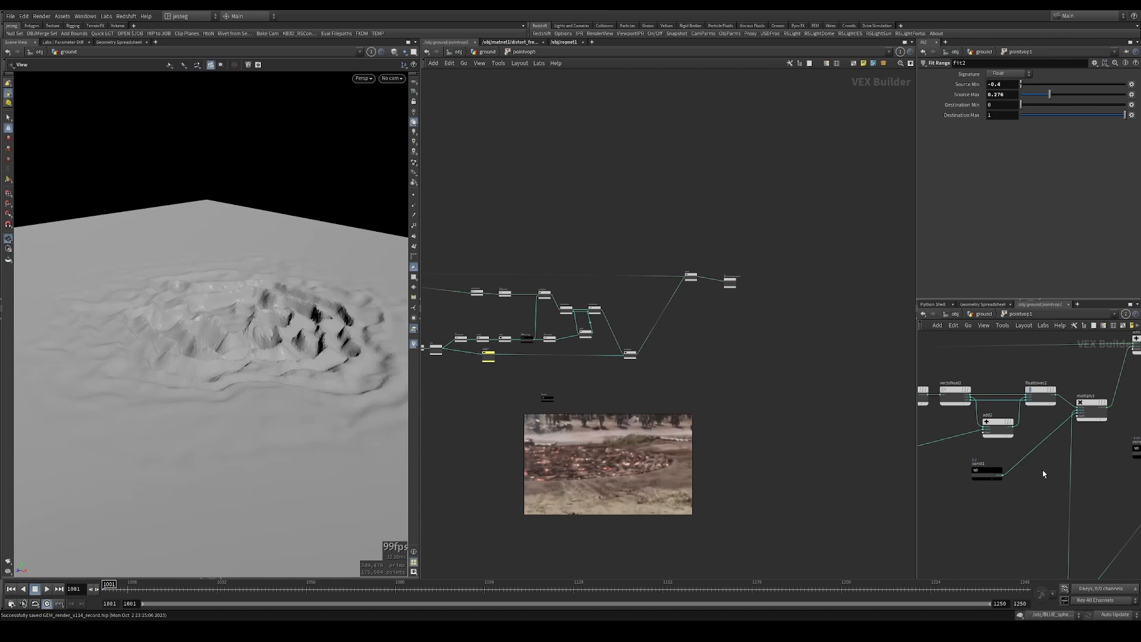
{"action": "scroll", "coordinate": [1081, 454], "scroll_direction": "down", "scroll_amount": 3}
{"action": "middle_click_drag", "start_coordinate": [1083, 479], "coordinate": [1086, 428]}
{"action": "scroll", "coordinate": [562, 369], "scroll_direction": "up", "scroll_amount": 4}
{"action": "scroll", "coordinate": [1040, 432], "scroll_direction": "down", "scroll_amount": 3}
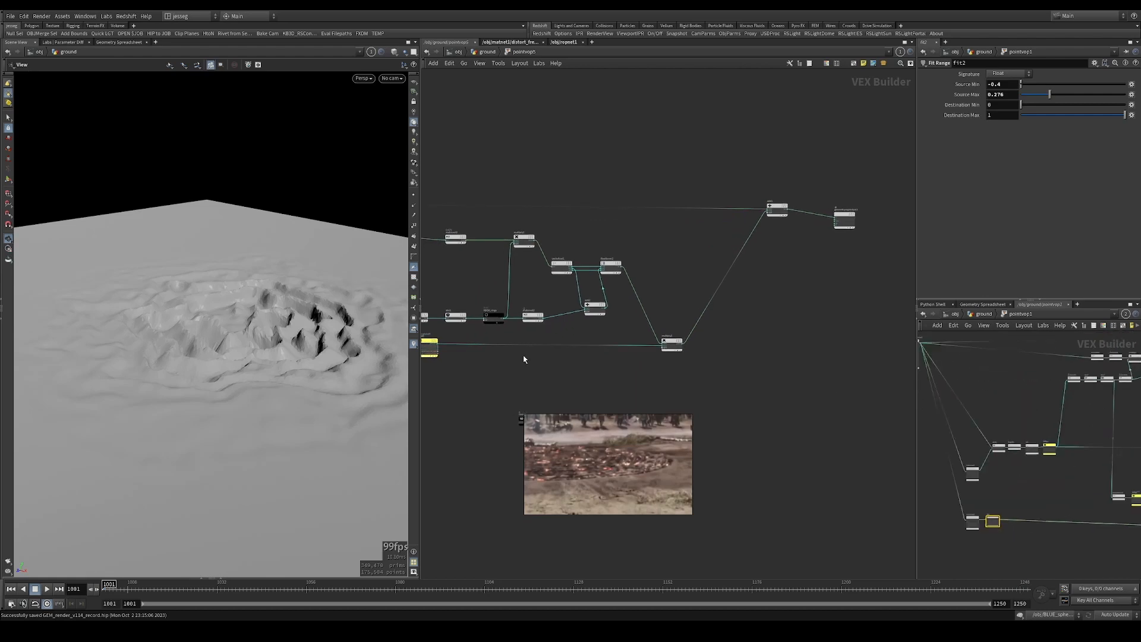
Compare pointvop5's ring displacement chain with the mask, constant and final output branches of pointvop1.
{"action": "middle_click_drag", "start_coordinate": [524, 359], "coordinate": [598, 348]}
{"action": "scroll", "coordinate": [580, 340], "scroll_direction": "down", "scroll_amount": 3}
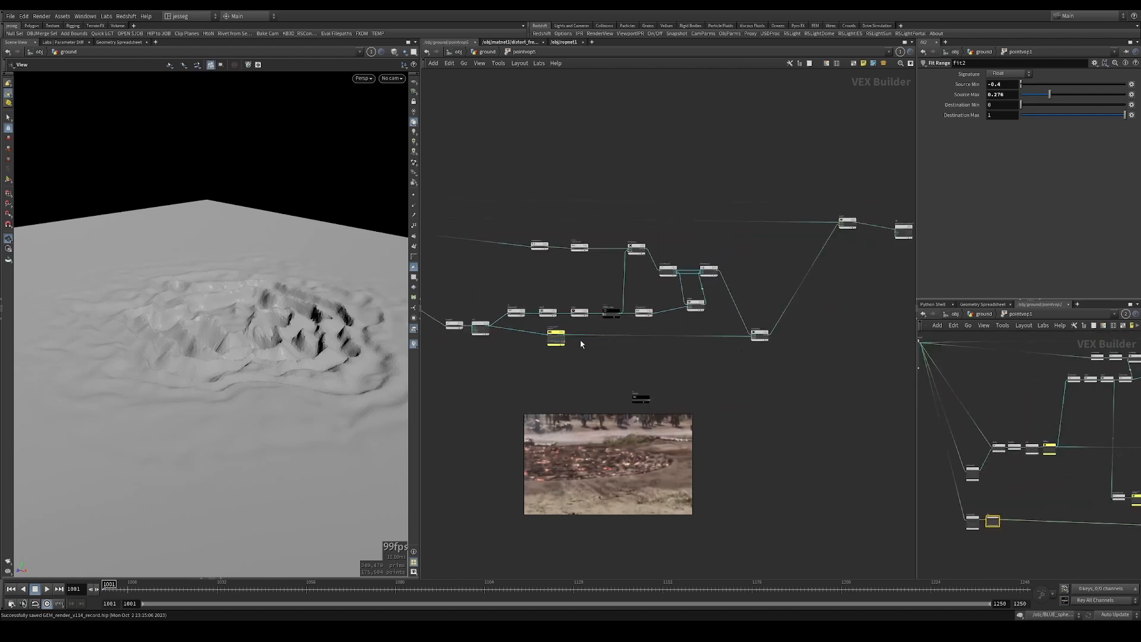
{"action": "middle_click_drag", "start_coordinate": [998, 384], "coordinate": [940, 400]}
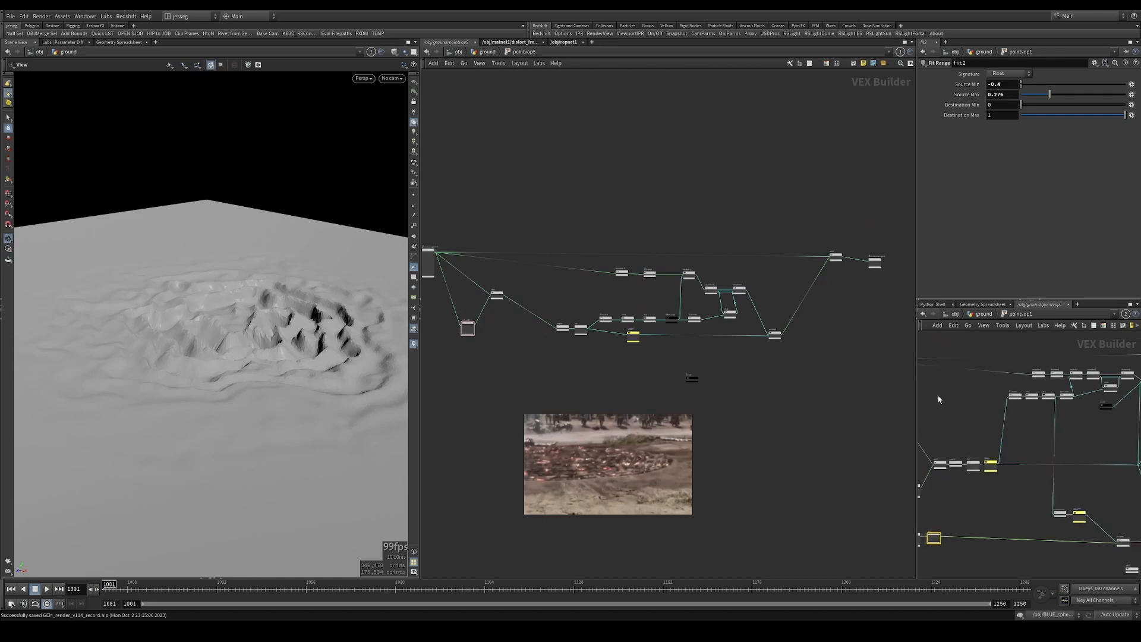
{"action": "scroll", "coordinate": [1049, 419], "scroll_direction": "down", "scroll_amount": 1}
{"action": "middle_click_drag", "start_coordinate": [1047, 418], "coordinate": [961, 412]}
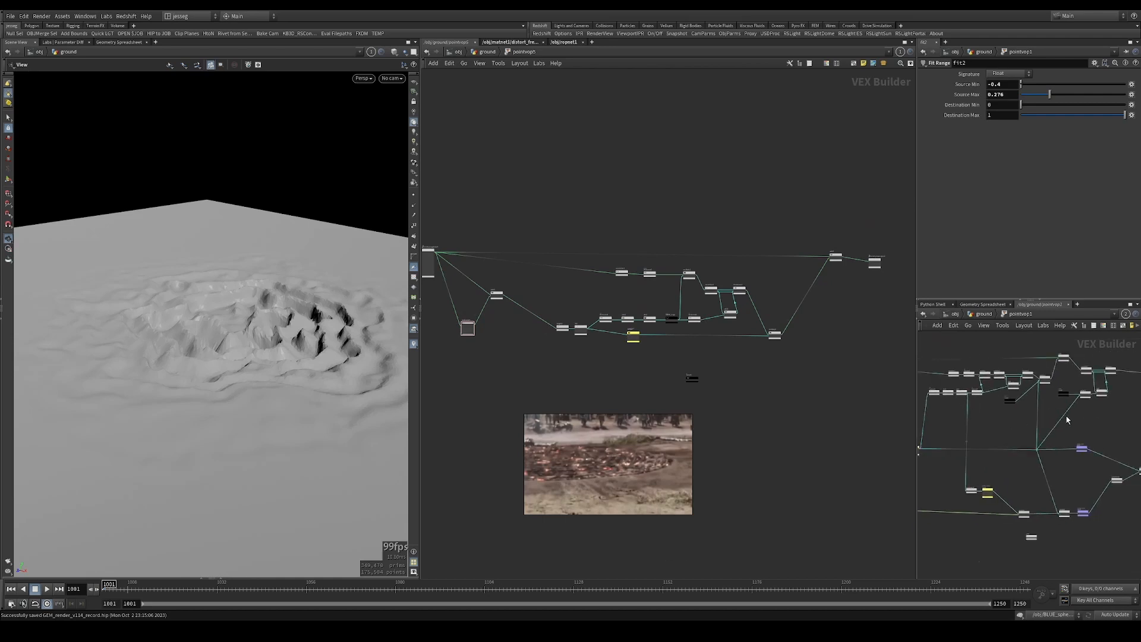
{"action": "middle_click_drag", "start_coordinate": [1067, 420], "coordinate": [1033, 436]}
{"action": "scroll", "coordinate": [1002, 409], "scroll_direction": "up", "scroll_amount": 4}
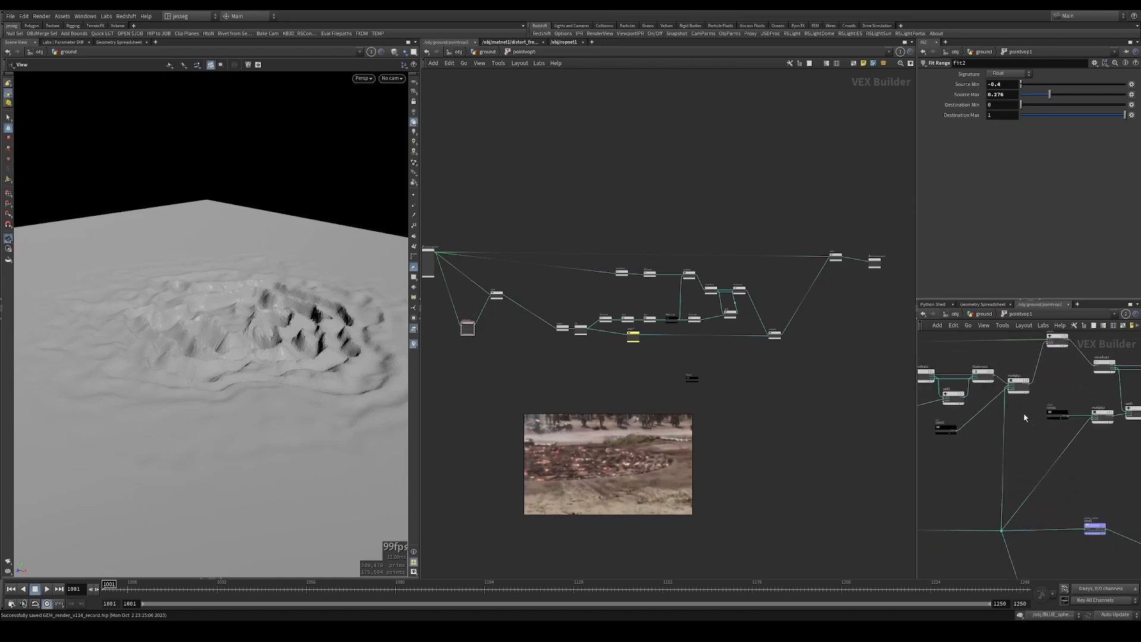
{"action": "middle_click_drag", "start_coordinate": [1018, 413], "coordinate": [961, 432]}
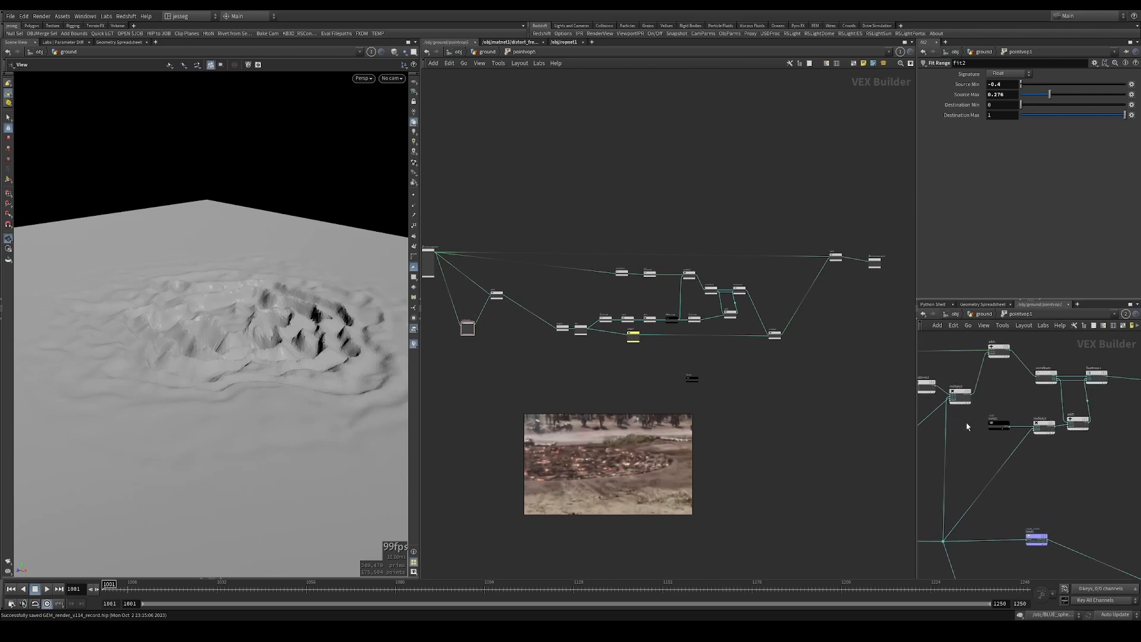
{"action": "scroll", "coordinate": [1020, 404], "scroll_direction": "down", "scroll_amount": 4}
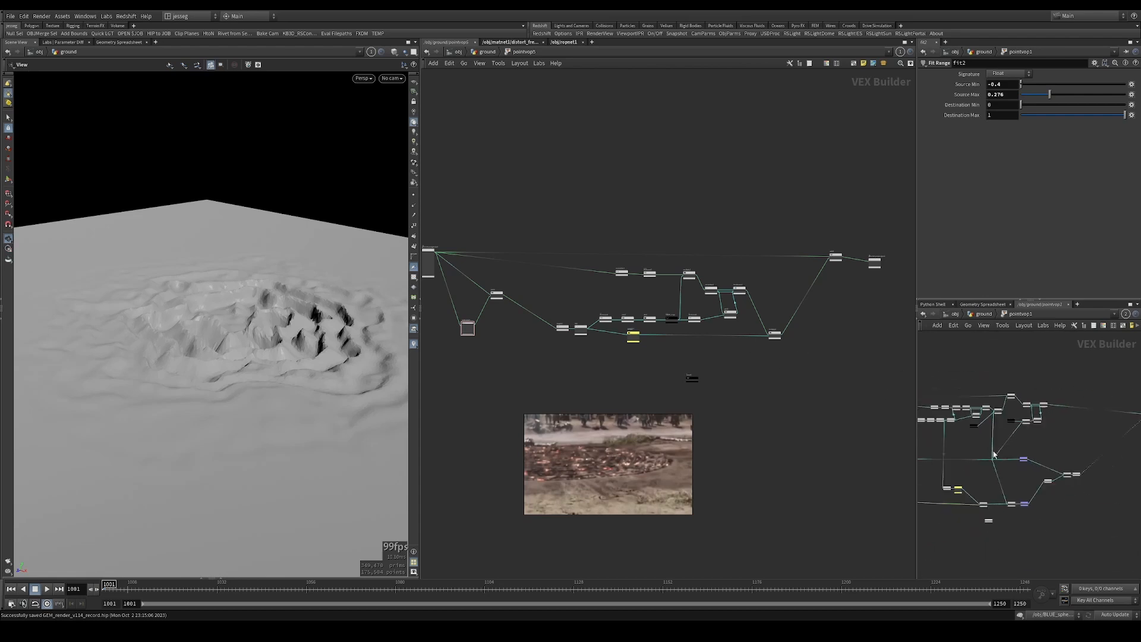
{"action": "middle_click_drag", "start_coordinate": [1087, 441], "coordinate": [934, 446]}
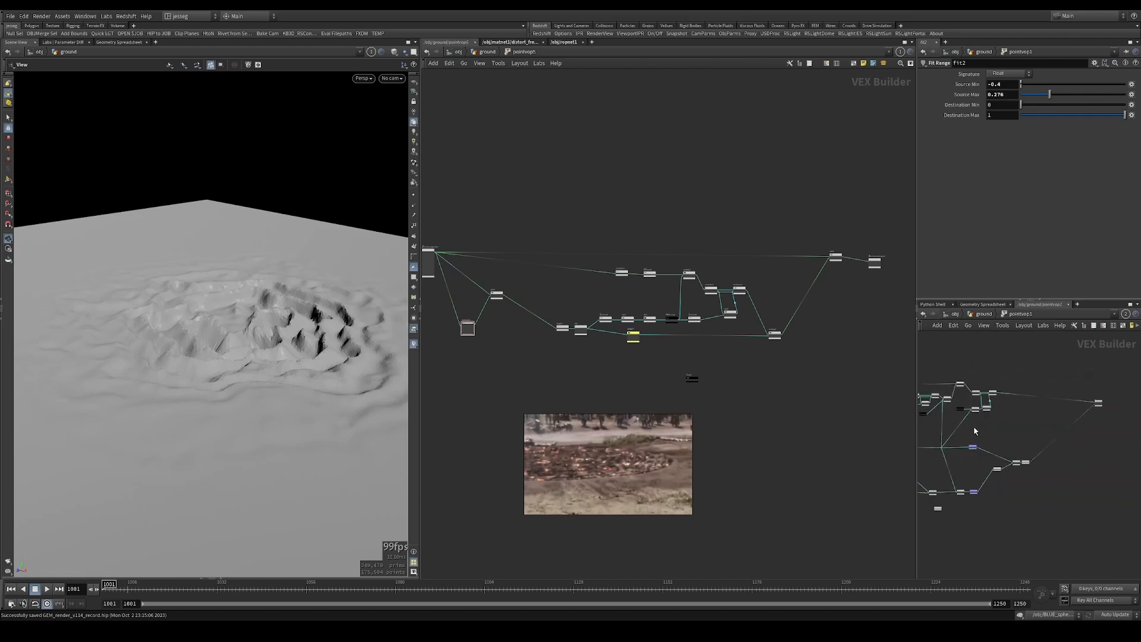
{"action": "scroll", "coordinate": [973, 426], "scroll_direction": "up", "scroll_amount": 3}
{"action": "middle_click_drag", "start_coordinate": [941, 394], "coordinate": [996, 429]}
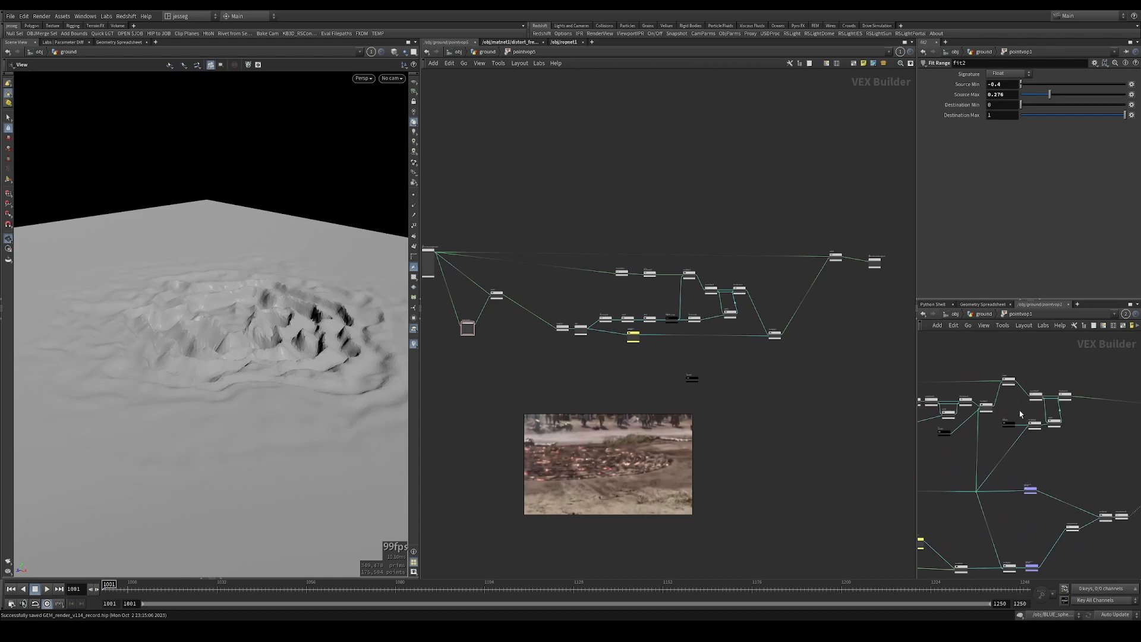
{"action": "scroll", "coordinate": [1020, 411], "scroll_direction": "up", "scroll_amount": 3}
{"action": "middle_click_drag", "start_coordinate": [763, 380], "coordinate": [737, 386]}
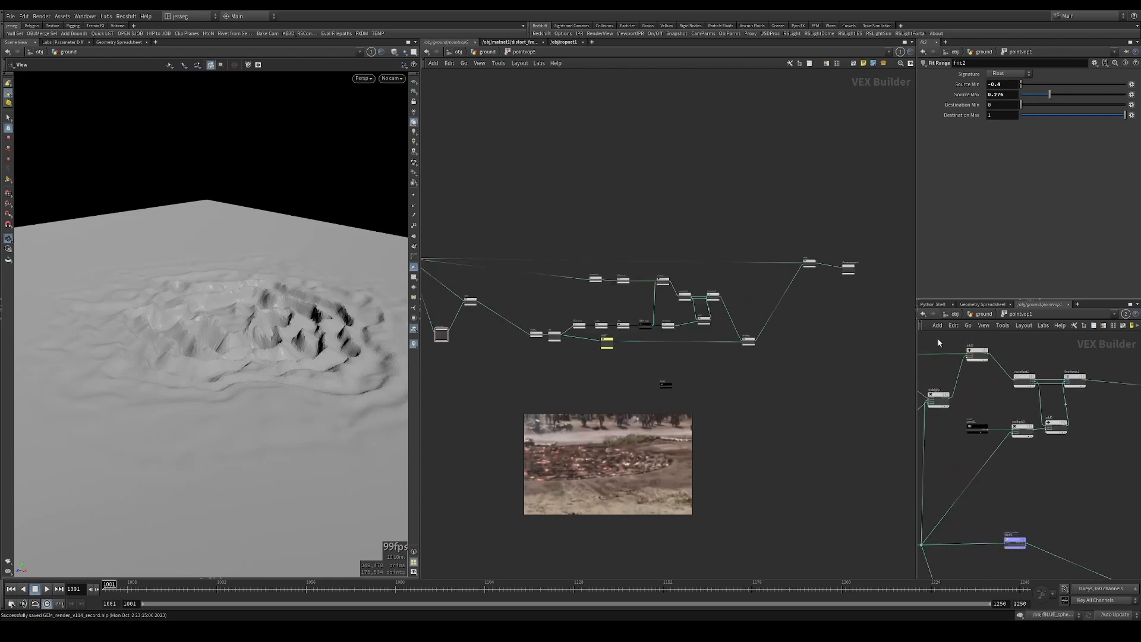
{"action": "scroll", "coordinate": [1025, 408], "scroll_direction": "down", "scroll_amount": 2}
Return the second network view to the ground geometry level and open the Attribute VOP on the outermost branch for comparison.
{"action": "left_click", "coordinate": [984, 313]}
{"action": "middle_click_drag", "start_coordinate": [1075, 409], "coordinate": [991, 442]}
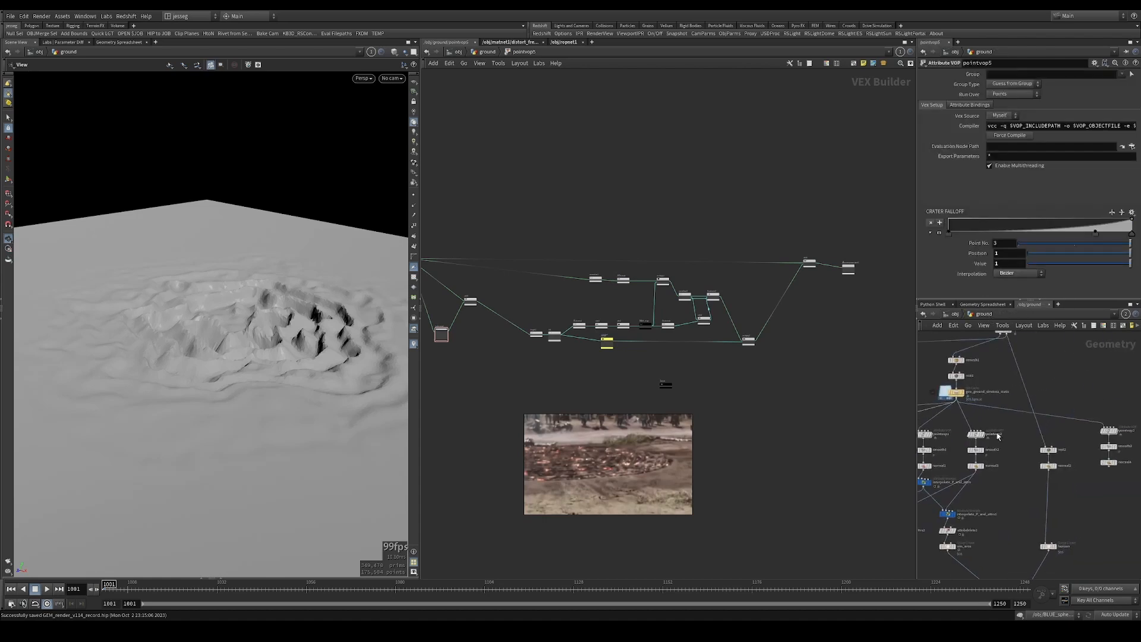
{"action": "scroll", "coordinate": [996, 435], "scroll_direction": "down", "scroll_amount": 1}
{"action": "double_click", "coordinate": [1089, 434]}
{"action": "scroll", "coordinate": [1121, 467], "scroll_direction": "up", "scroll_amount": 3}
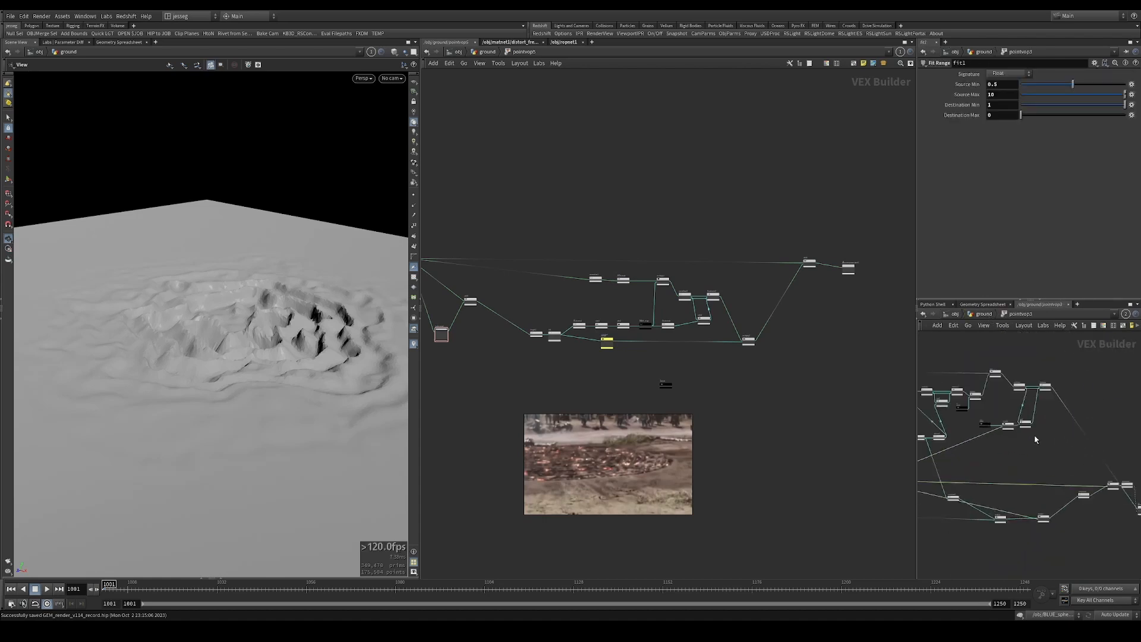
Copy pointvop1's five-node vector split, constant, multiply and add chain into pointvop5, moving the geometry output aside to make room.
{"action": "left_click_drag", "start_coordinate": [1051, 440], "coordinate": [1068, 378]}
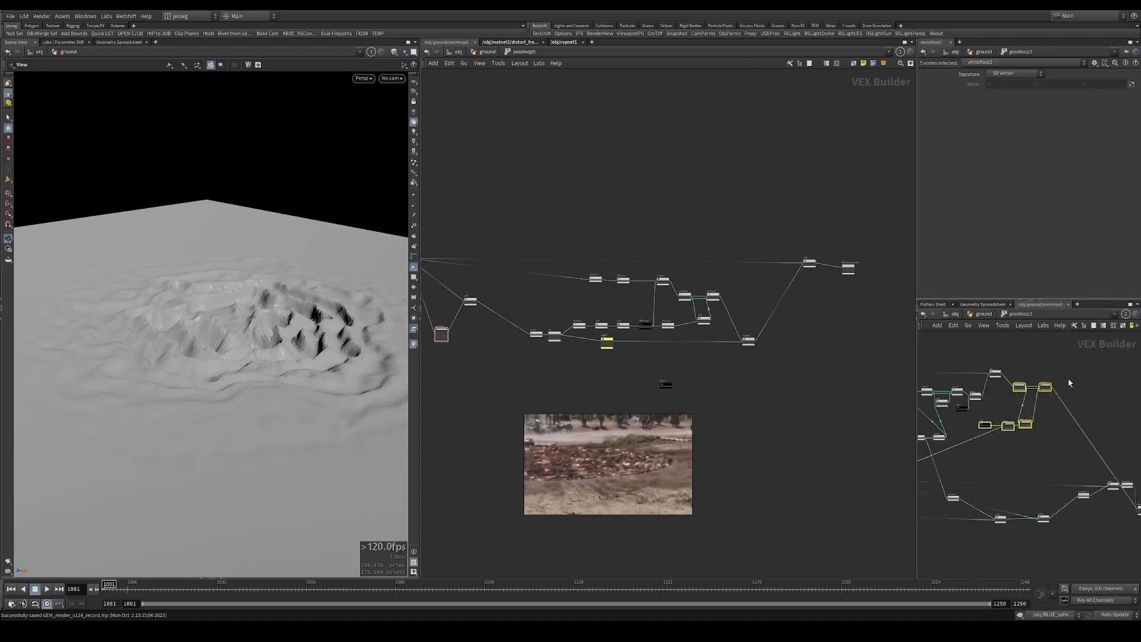
{"action": "key", "text": "ctrl+c"}
{"action": "middle_click_drag", "start_coordinate": [792, 331], "coordinate": [686, 361]}
{"action": "left_click", "coordinate": [726, 315]}
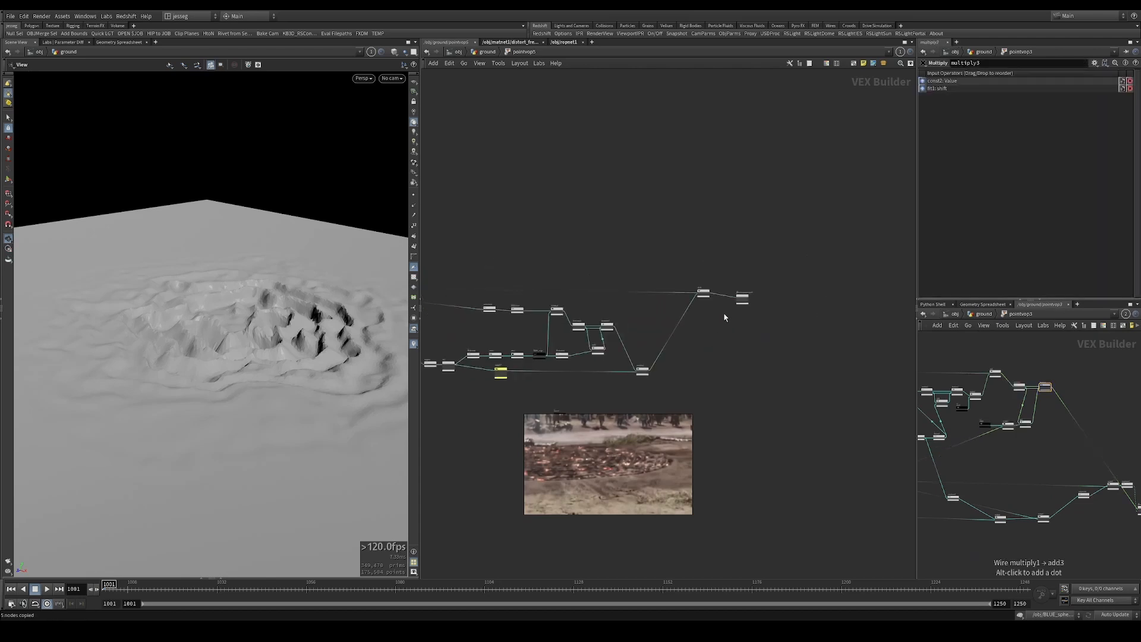
{"action": "left_click_drag", "start_coordinate": [749, 299], "coordinate": [860, 299]}
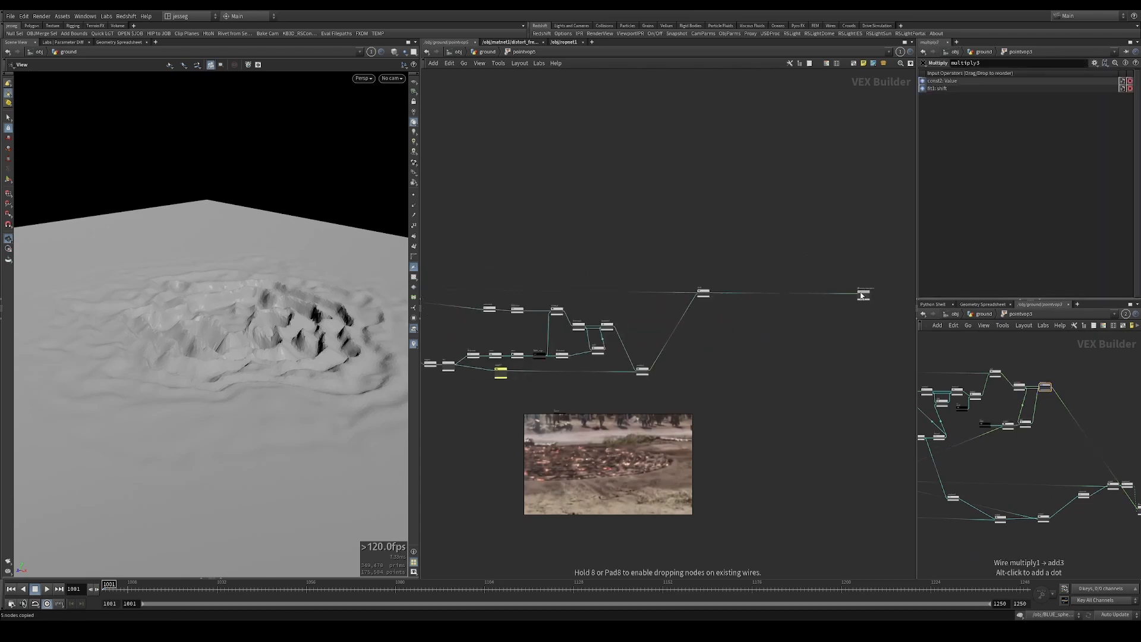
{"action": "key", "text": "ctrl+v"}
{"action": "scroll", "coordinate": [776, 302], "scroll_direction": "up", "scroll_amount": 4}
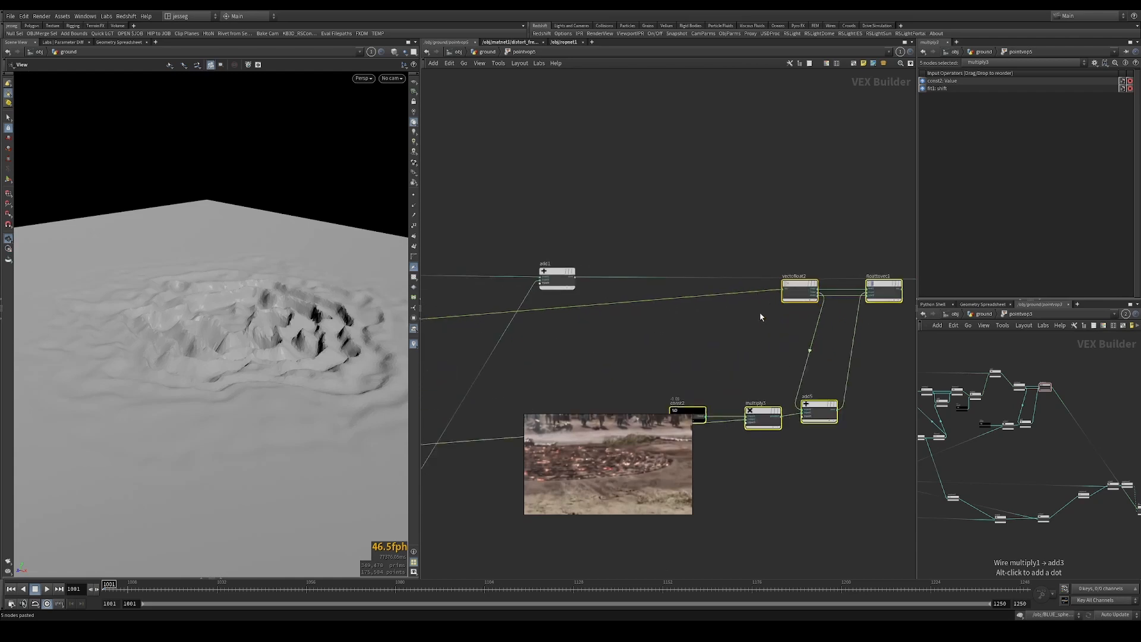
Wire add1 into the pasted vector-to-float node and feed the craterfalloff ramp into the pasted multiply3.
{"action": "left_click", "coordinate": [575, 277]}
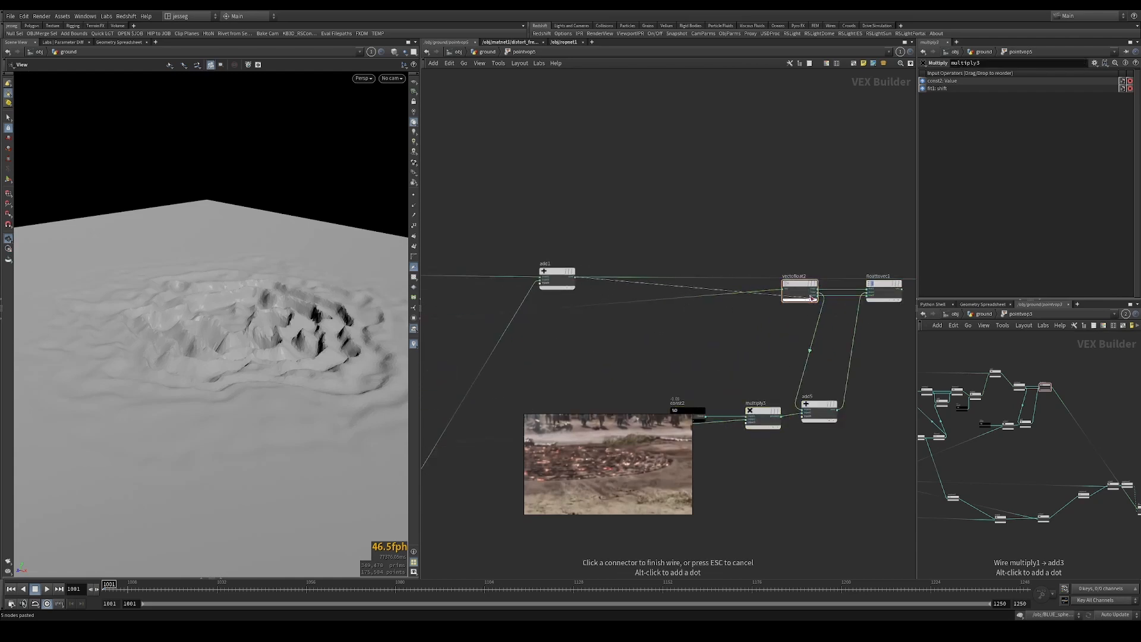
{"action": "left_click", "coordinate": [858, 299]}
{"action": "scroll", "coordinate": [777, 300], "scroll_direction": "down", "scroll_amount": 5}
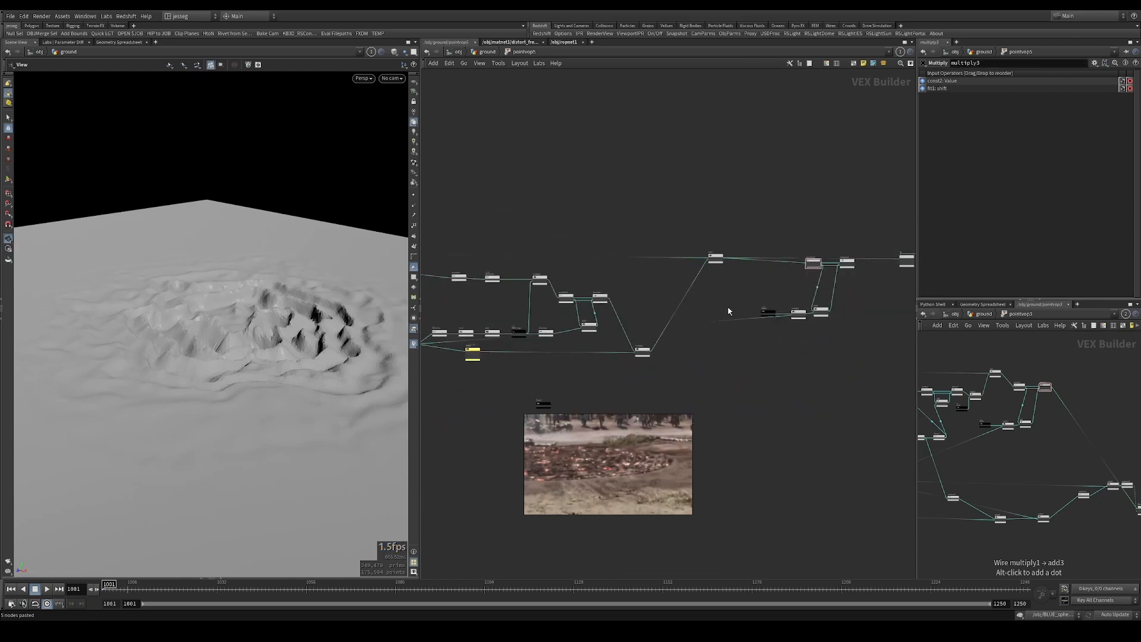
{"action": "middle_click_drag", "start_coordinate": [860, 352], "coordinate": [858, 349]}
{"action": "scroll", "coordinate": [1078, 436], "scroll_direction": "down", "scroll_amount": 4}
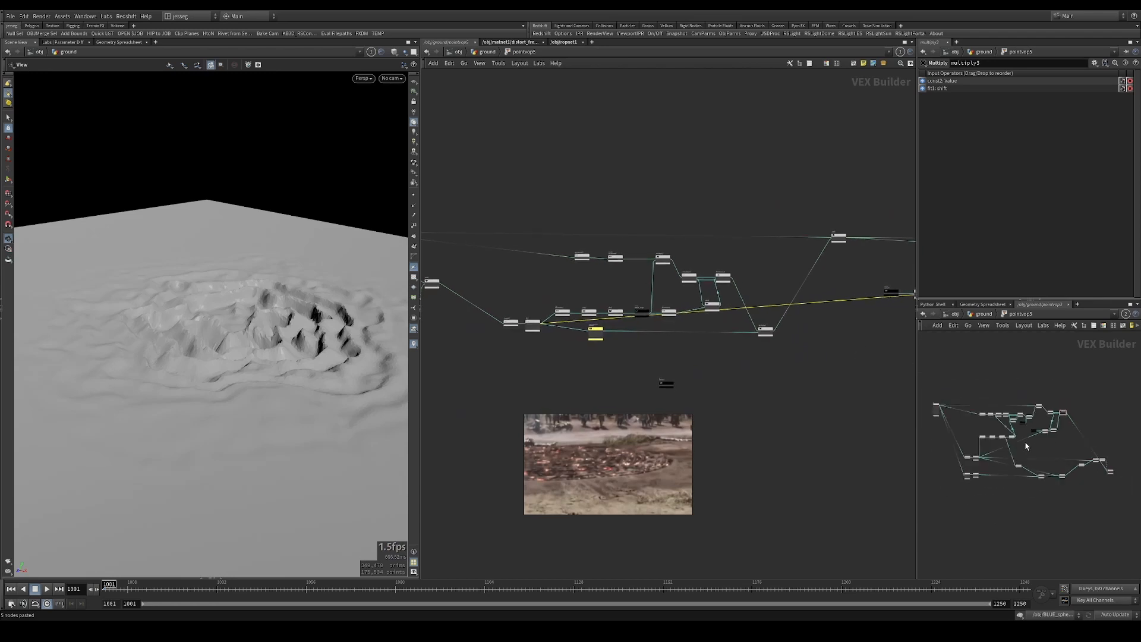
{"action": "scroll", "coordinate": [597, 320], "scroll_direction": "up", "scroll_amount": 4}
{"action": "left_click_drag", "start_coordinate": [607, 342], "coordinate": [606, 341]}
Move const2 above its multiply node and connect the pasted float-to-vector node to the geometry output.
{"action": "middle_click_drag", "start_coordinate": [775, 329], "coordinate": [630, 330]}
{"action": "middle_click_drag", "start_coordinate": [868, 237], "coordinate": [535, 312]}
{"action": "scroll", "coordinate": [657, 306], "scroll_direction": "down", "scroll_amount": 1}
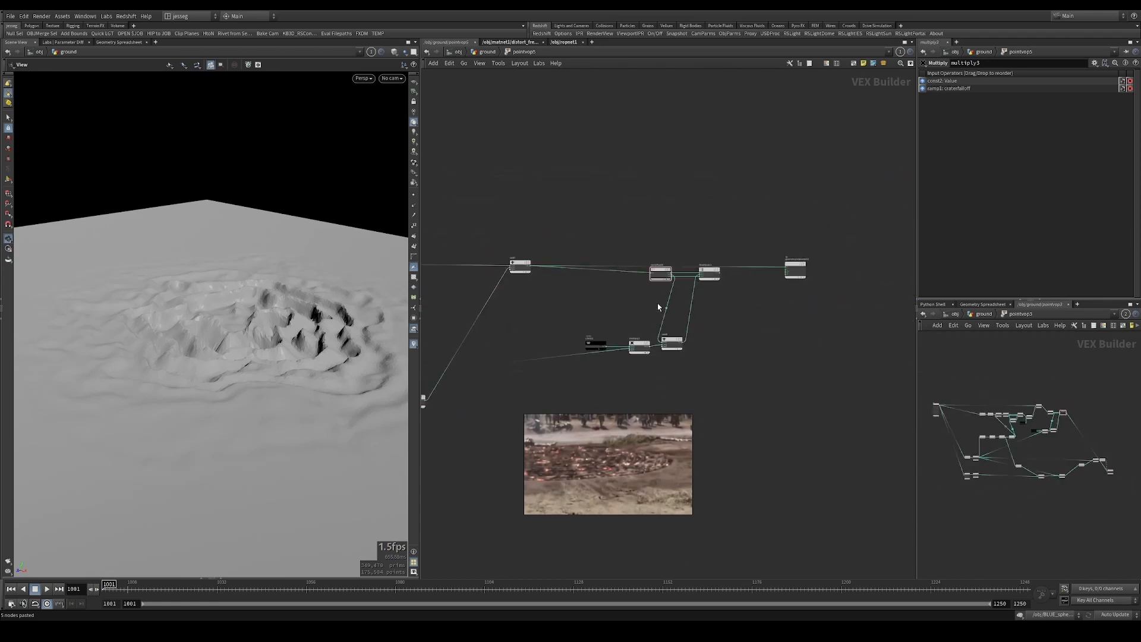
{"action": "scroll", "coordinate": [740, 297], "scroll_direction": "up", "scroll_amount": 1}
{"action": "scroll", "coordinate": [700, 315], "scroll_direction": "up", "scroll_amount": 2}
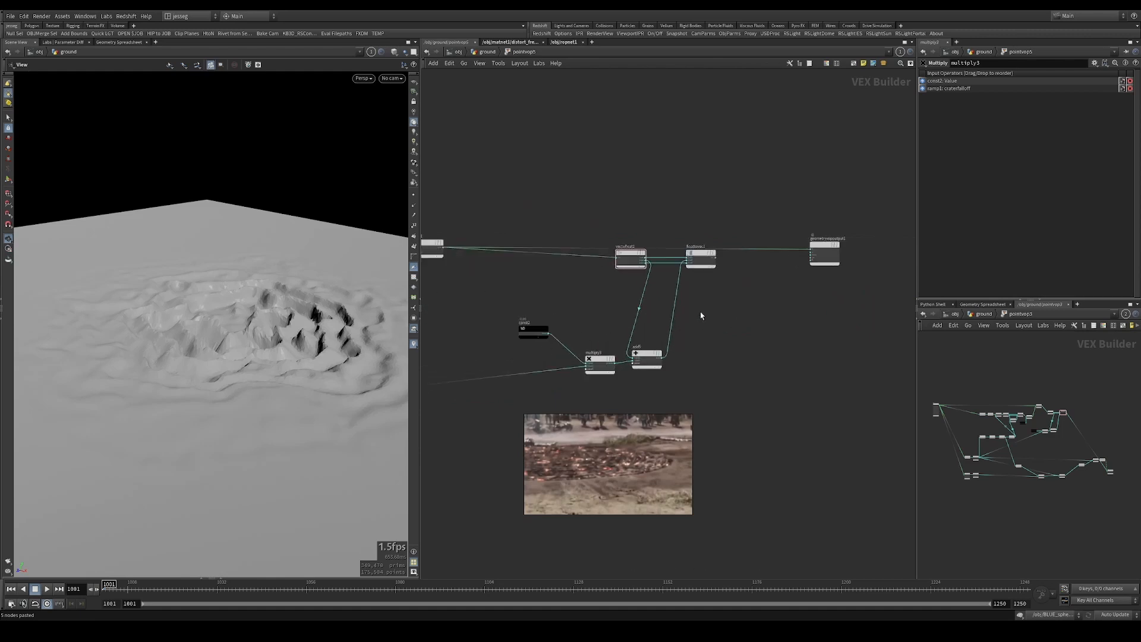
{"action": "left_click", "coordinate": [833, 243]}
{"action": "left_click", "coordinate": [832, 239]}
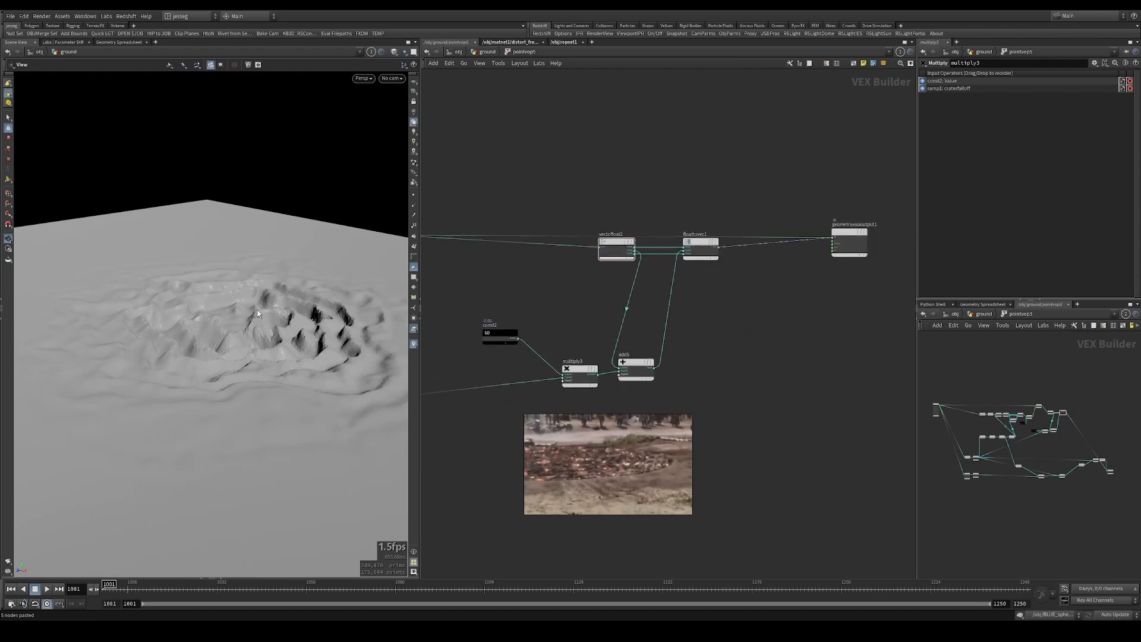
Set the const2 float default to about -1.59 and inspect the displaced ground from a low angle.
{"action": "scroll", "coordinate": [557, 320], "scroll_direction": "down", "scroll_amount": 1}
{"action": "left_click", "coordinate": [529, 333]}
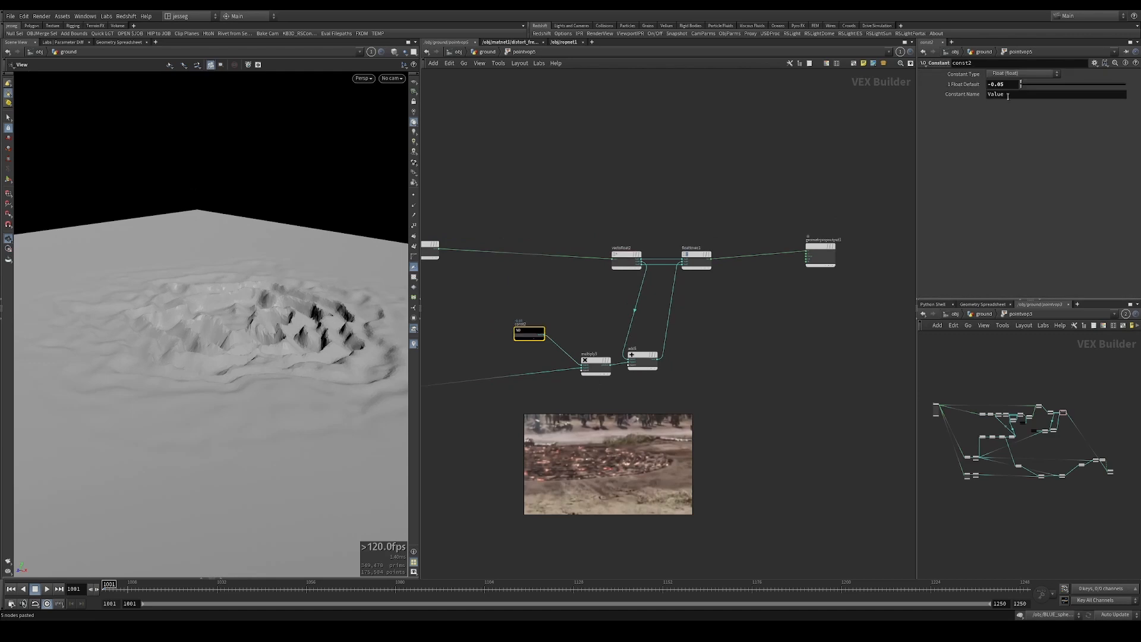
{"action": "middle_click_drag", "start_coordinate": [1004, 86], "coordinate": [1005, 104]}
{"action": "middle_click_drag", "start_coordinate": [887, 97], "coordinate": [81, 120]}
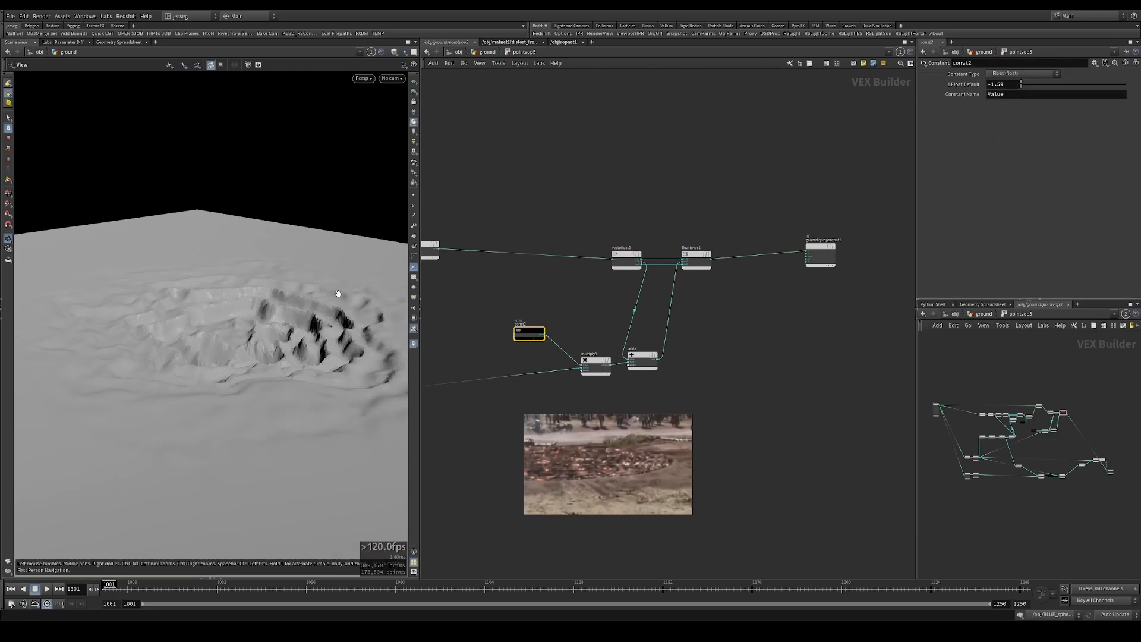
{"action": "left_click_drag", "start_coordinate": [338, 293], "coordinate": [256, 326]}
Lower the ring frequency by setting the mulconst1 multiplier to 15.
{"action": "middle_click_drag", "start_coordinate": [589, 303], "coordinate": [845, 290]}
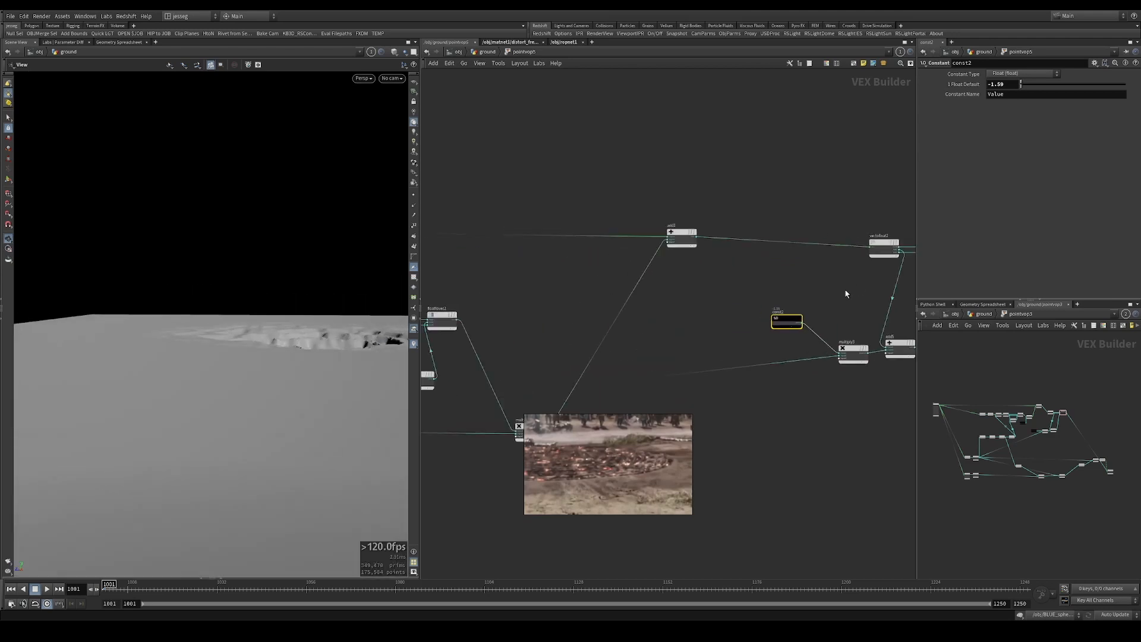
{"action": "scroll", "coordinate": [574, 327], "scroll_direction": "down", "scroll_amount": 3}
{"action": "middle_click_drag", "start_coordinate": [575, 327], "coordinate": [891, 283]}
{"action": "scroll", "coordinate": [705, 293], "scroll_direction": "up", "scroll_amount": 3}
{"action": "left_click", "coordinate": [623, 334]}
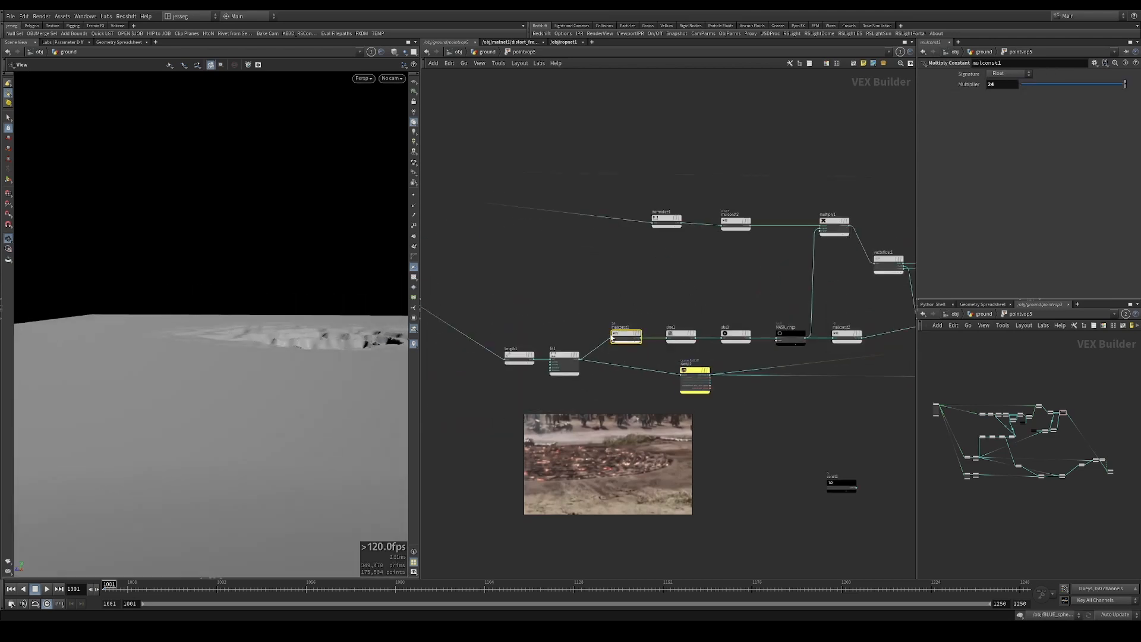
{"action": "middle_click_drag", "start_coordinate": [1005, 84], "coordinate": [967, 78]}
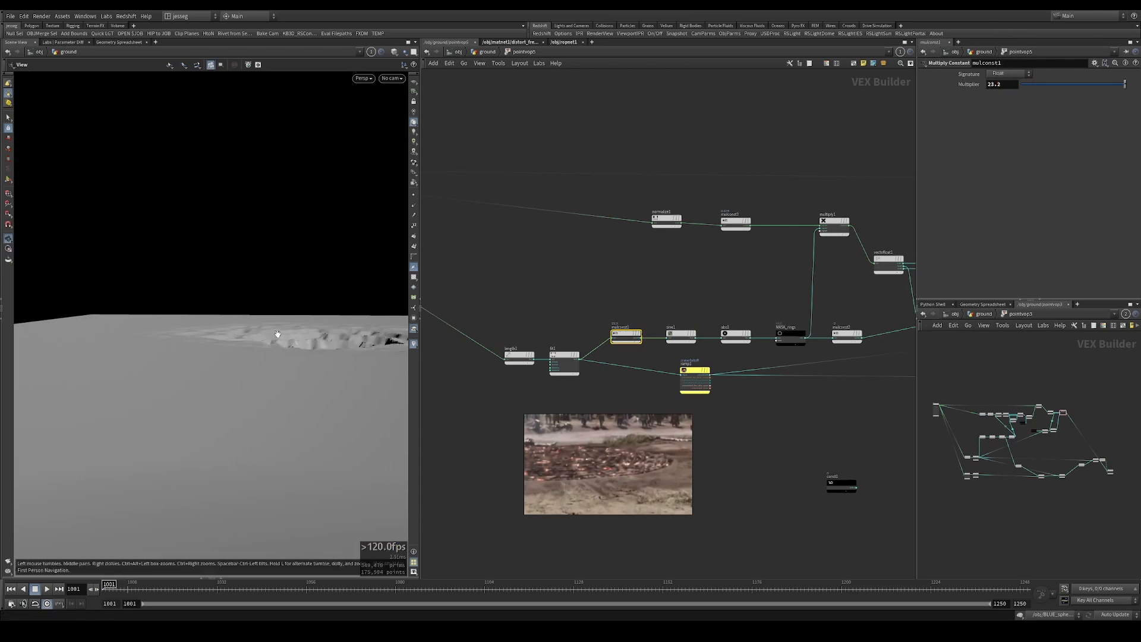
{"action": "left_click_drag", "start_coordinate": [278, 334], "coordinate": [273, 393]}
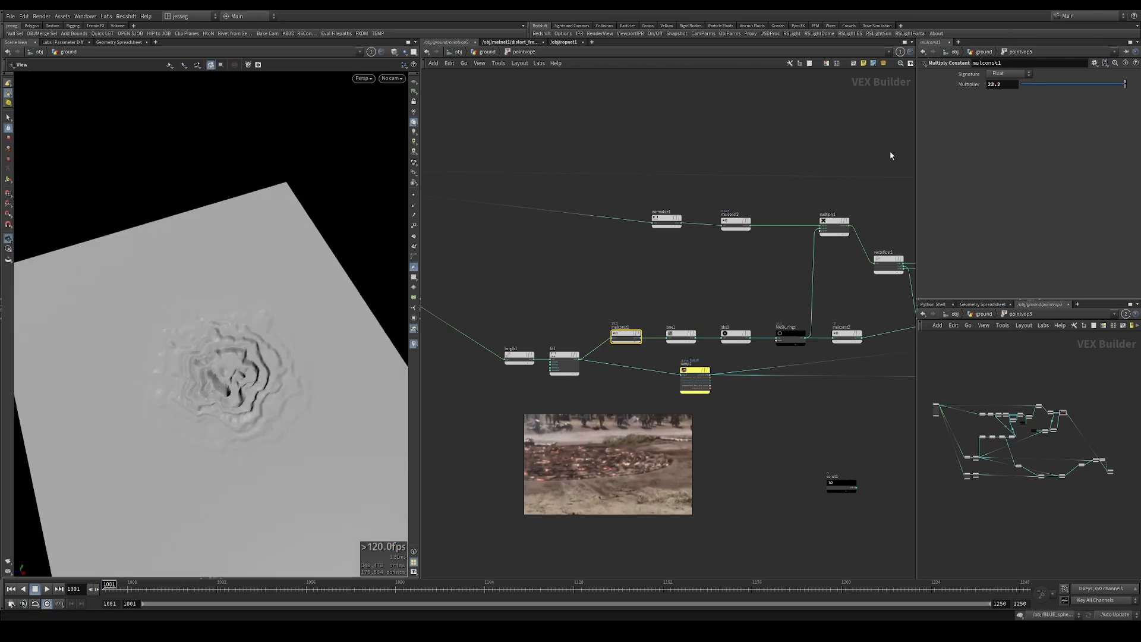
{"action": "left_click", "coordinate": [1005, 85]}
{"action": "type", "text": "15"}
{"action": "key", "text": "Return"}
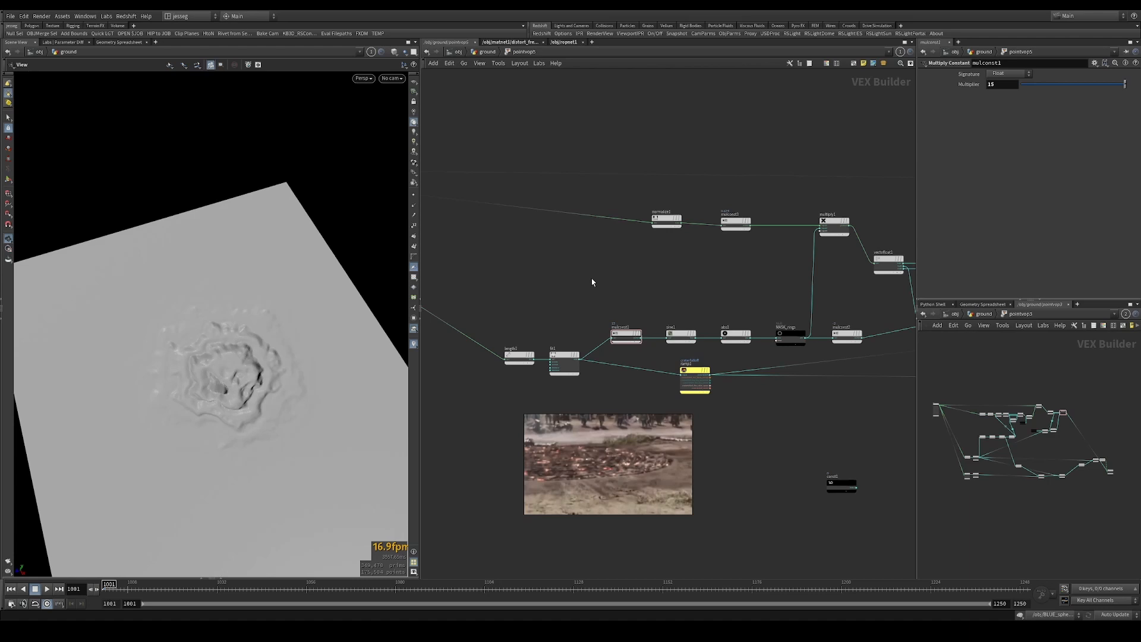
Restore the mulconst1 multiplier to 24 and show the turbnoise1 settings.
{"action": "left_click_drag", "start_coordinate": [757, 265], "coordinate": [740, 202]}
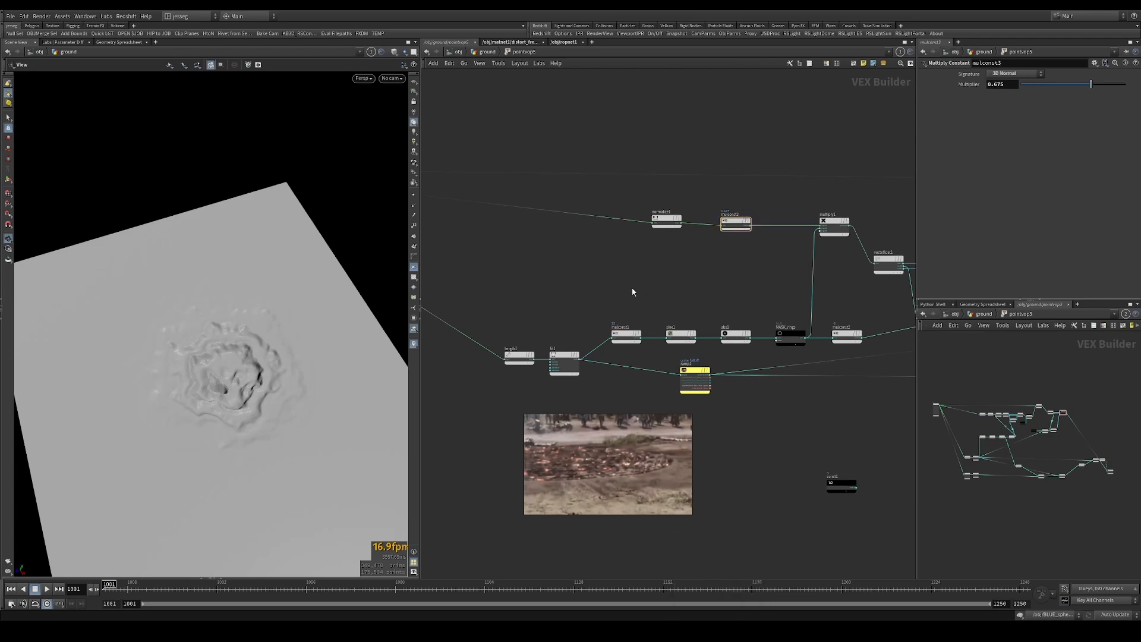
{"action": "left_click", "coordinate": [626, 336]}
{"action": "left_click", "coordinate": [1012, 83]}
{"action": "left_click", "coordinate": [534, 297]}
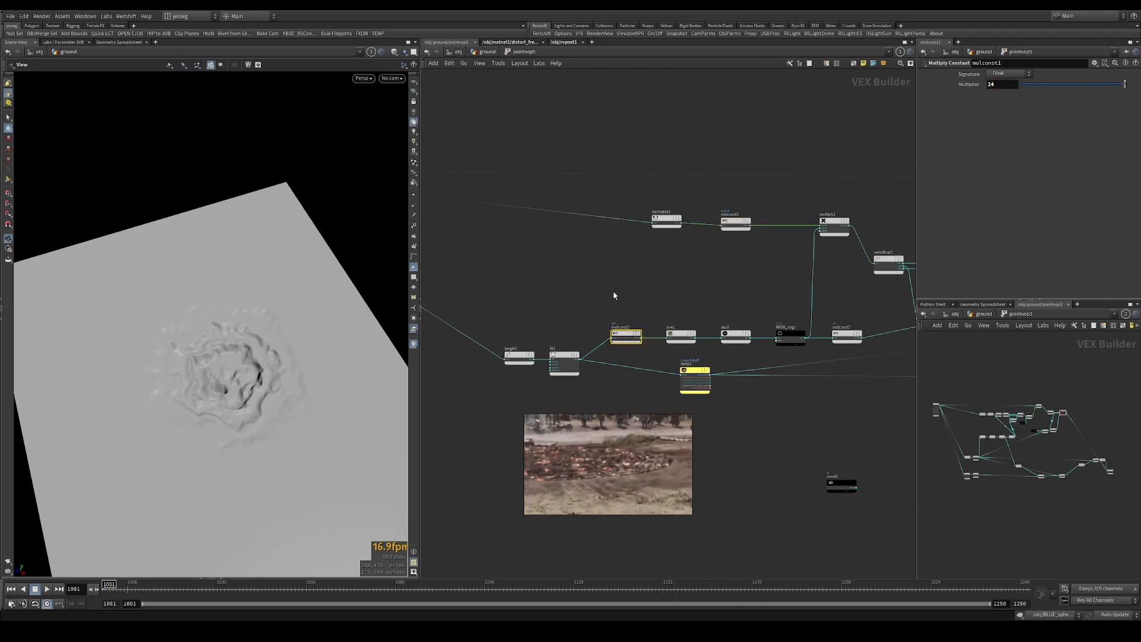
{"action": "middle_click_drag", "start_coordinate": [428, 292], "coordinate": [614, 273]}
{"action": "left_click", "coordinate": [469, 339]}
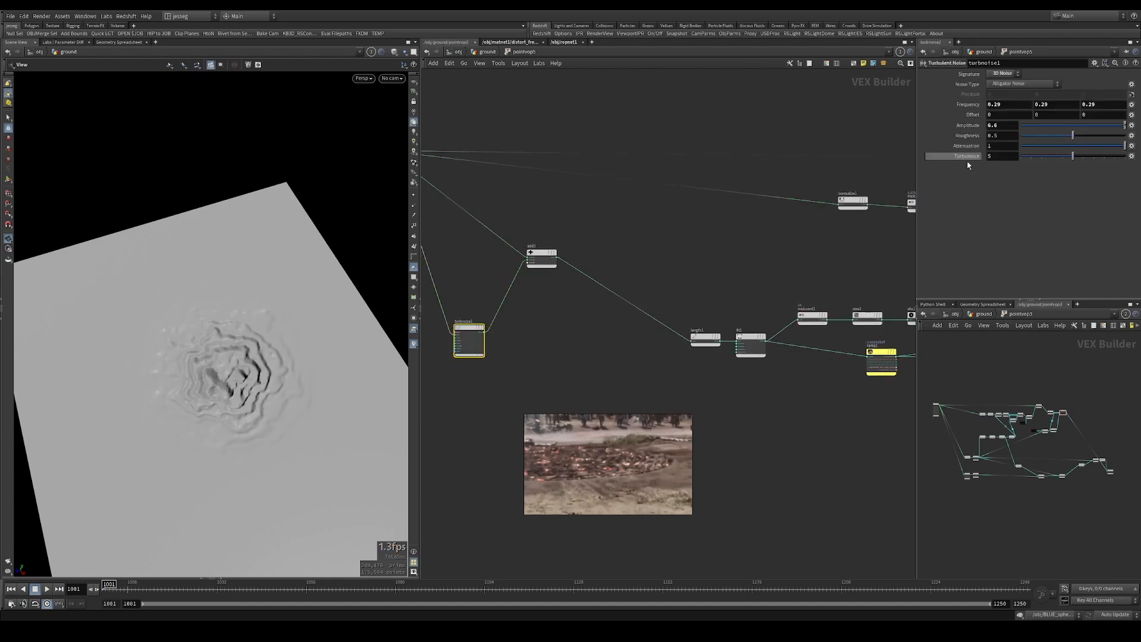
Delete the five pasted nodes between add1 and the geometry output, and move the output back beside add1.
{"action": "scroll", "coordinate": [722, 282], "scroll_direction": "down", "scroll_amount": 5}
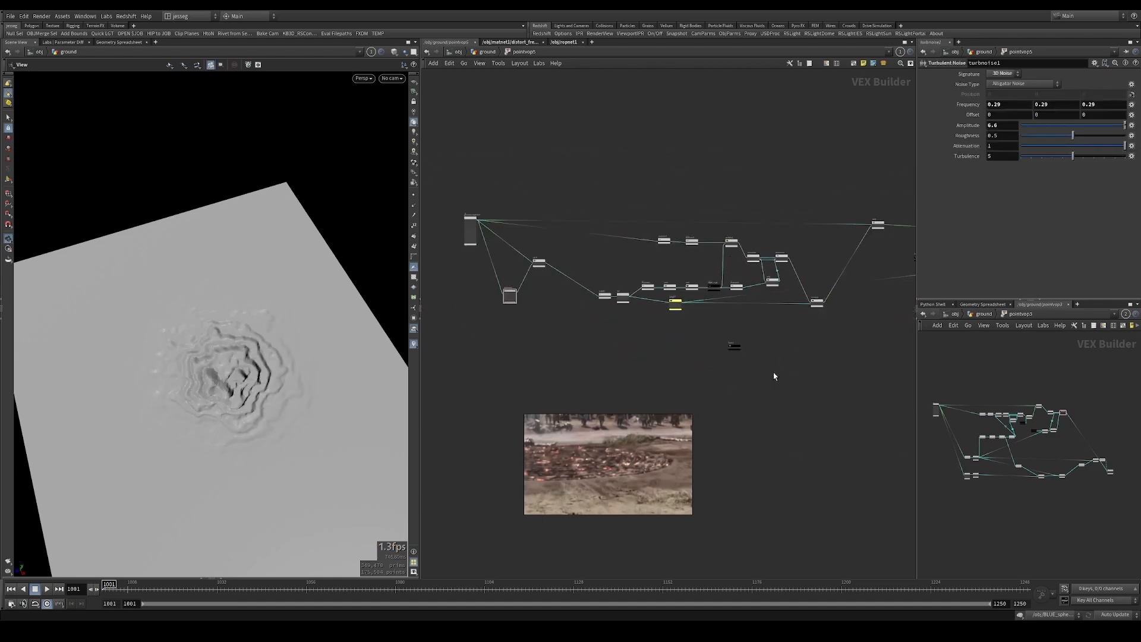
{"action": "middle_click_drag", "start_coordinate": [777, 373], "coordinate": [624, 327]}
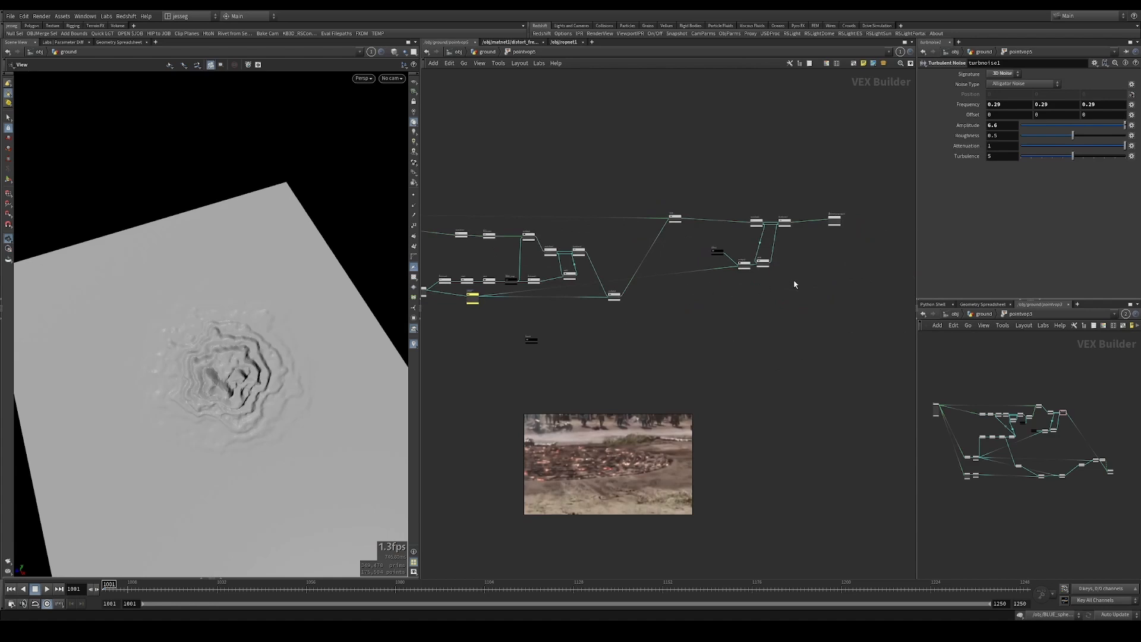
{"action": "left_click_drag", "start_coordinate": [794, 285], "coordinate": [714, 193]}
{"action": "scroll", "coordinate": [727, 231], "scroll_direction": "up", "scroll_amount": 3}
{"action": "left_click_drag", "start_coordinate": [676, 155], "coordinate": [823, 354]}
{"action": "key", "text": "ctrl+c"}
{"action": "key", "text": "Delete"}
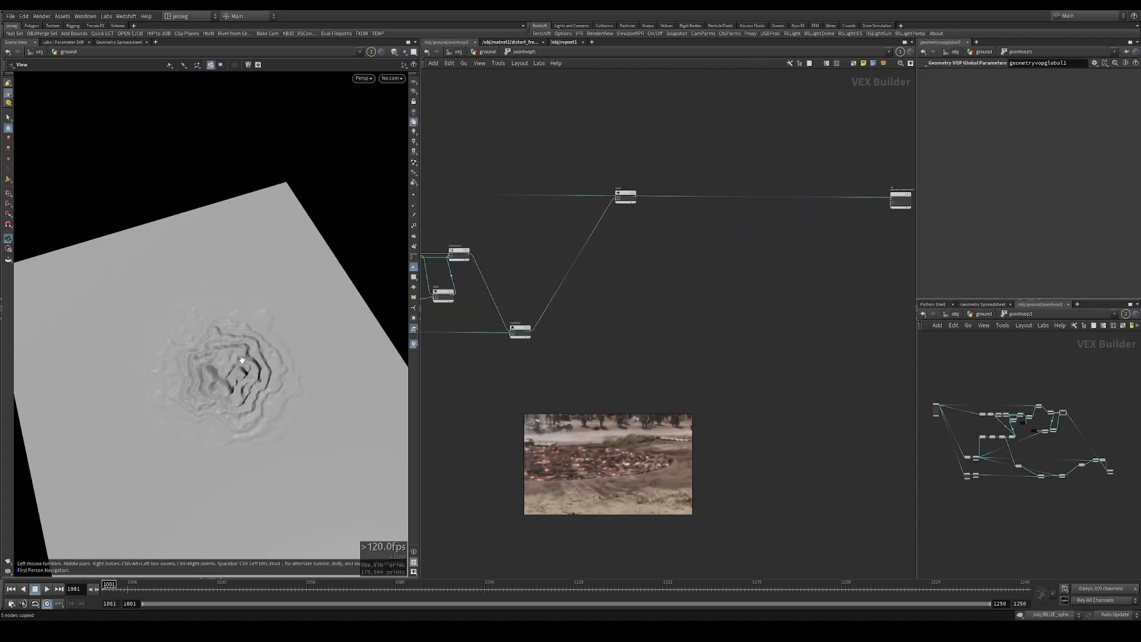
{"action": "left_click_drag", "start_coordinate": [900, 195], "coordinate": [666, 199]}
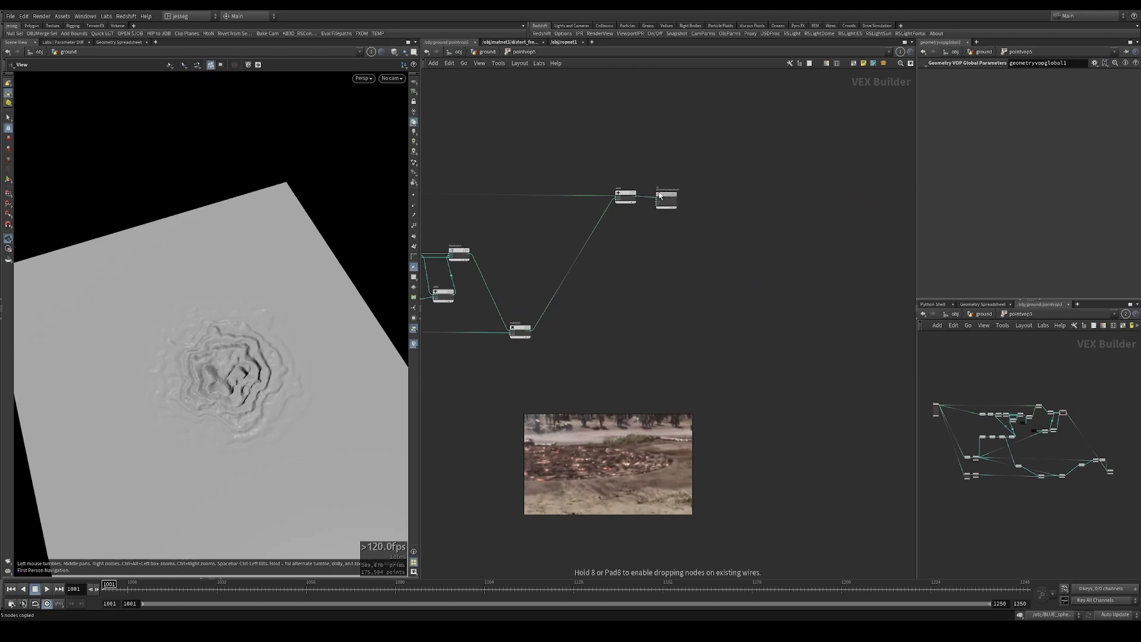
Move the crater reference photo off the pointvop5 network and onto the second network view.
{"action": "left_click_drag", "start_coordinate": [1046, 447], "coordinate": [1032, 445]}
{"action": "middle_click_drag", "start_coordinate": [690, 390], "coordinate": [806, 378]}
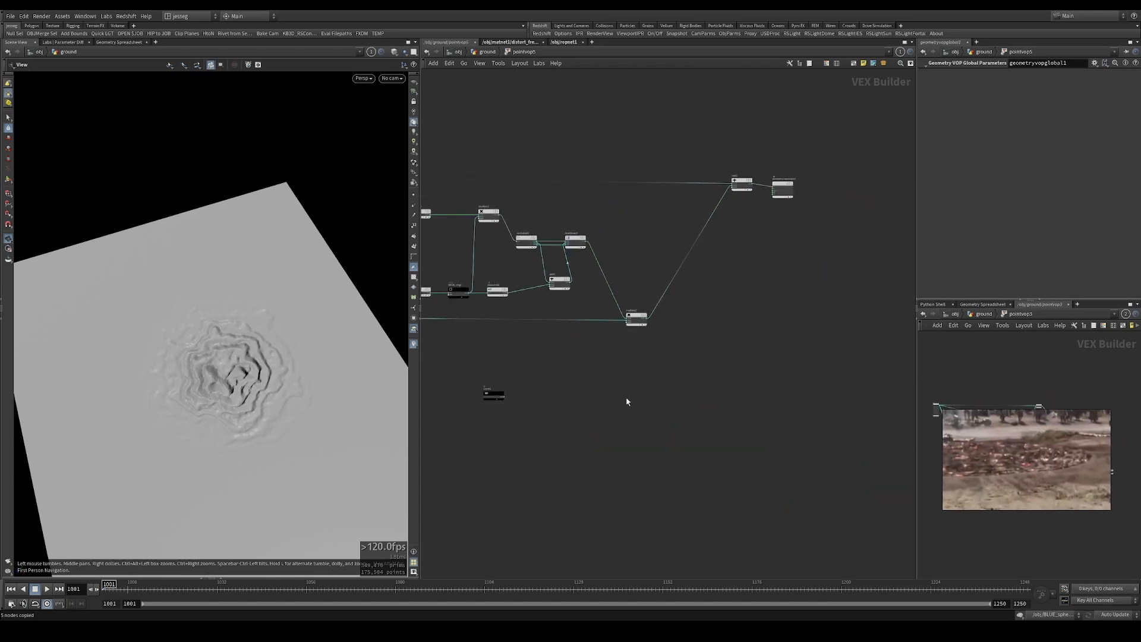
{"action": "middle_click_drag", "start_coordinate": [627, 401], "coordinate": [800, 375]}
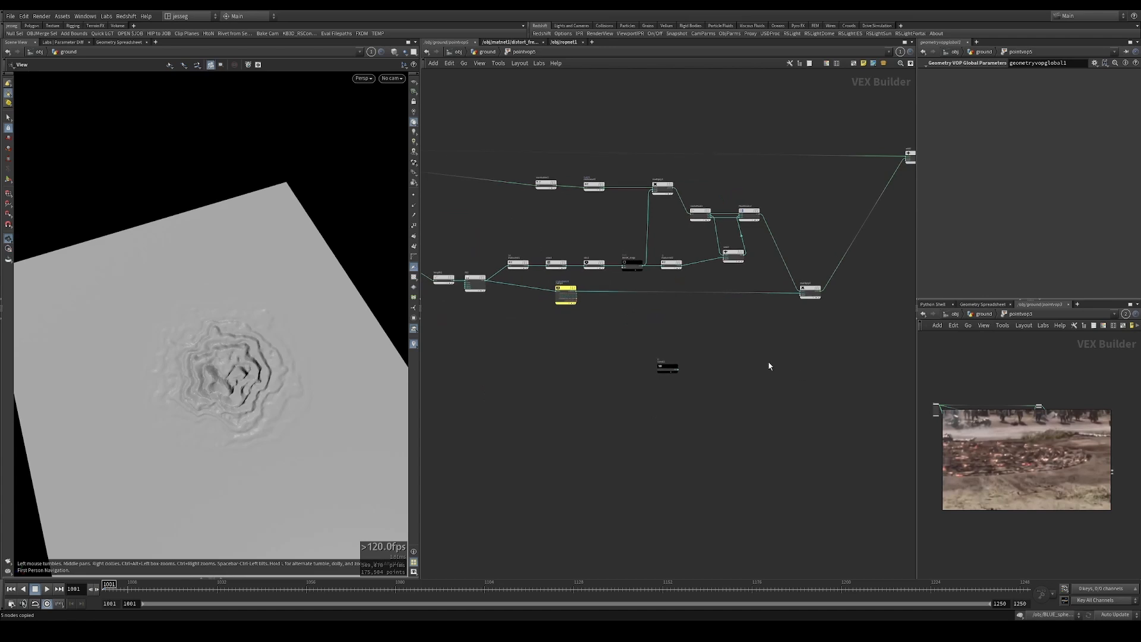
Try a turbnoise1 amplitude of 3 and view the crater rings up close.
{"action": "left_click_drag", "start_coordinate": [249, 446], "coordinate": [227, 337]}
{"action": "middle_click_drag", "start_coordinate": [525, 335], "coordinate": [709, 315]}
{"action": "middle_click_drag", "start_coordinate": [507, 257], "coordinate": [591, 262]}
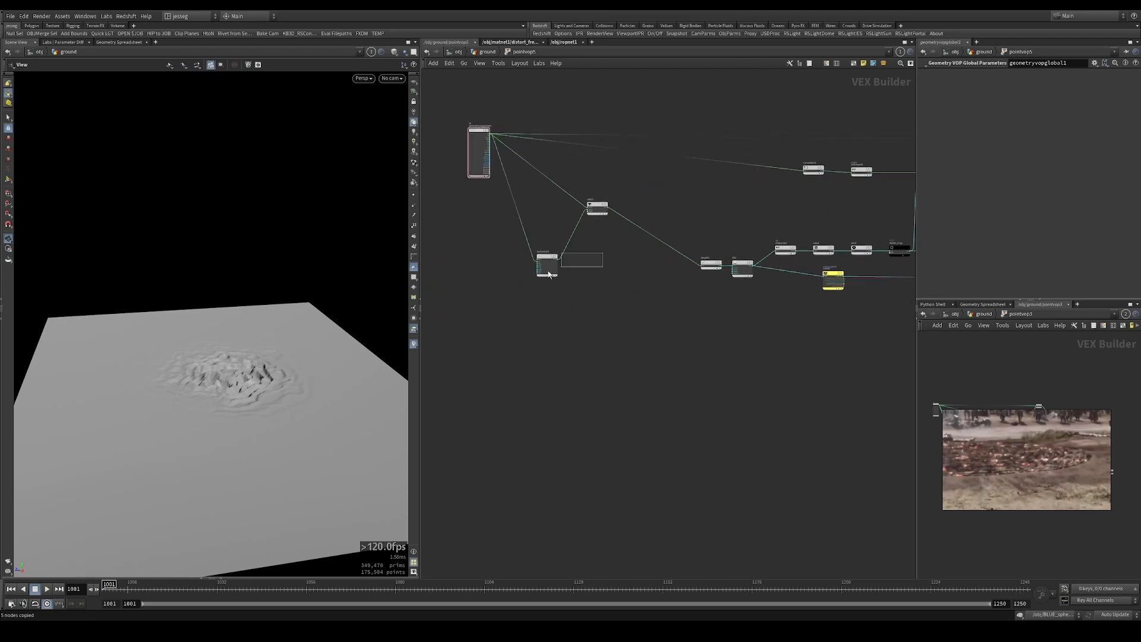
{"action": "left_click", "coordinate": [547, 264]}
{"action": "middle_click_drag", "start_coordinate": [1008, 127], "coordinate": [979, 120]}
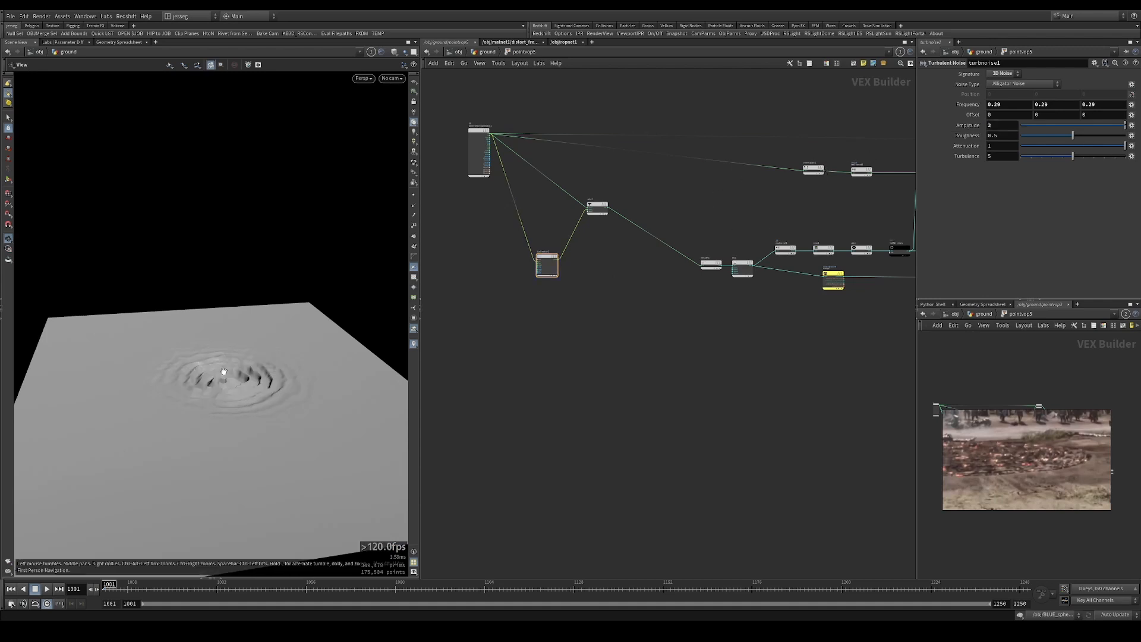
{"action": "scroll", "coordinate": [286, 373], "scroll_direction": "up", "scroll_amount": 3}
{"action": "left_click_drag", "start_coordinate": [286, 373], "coordinate": [271, 404]}
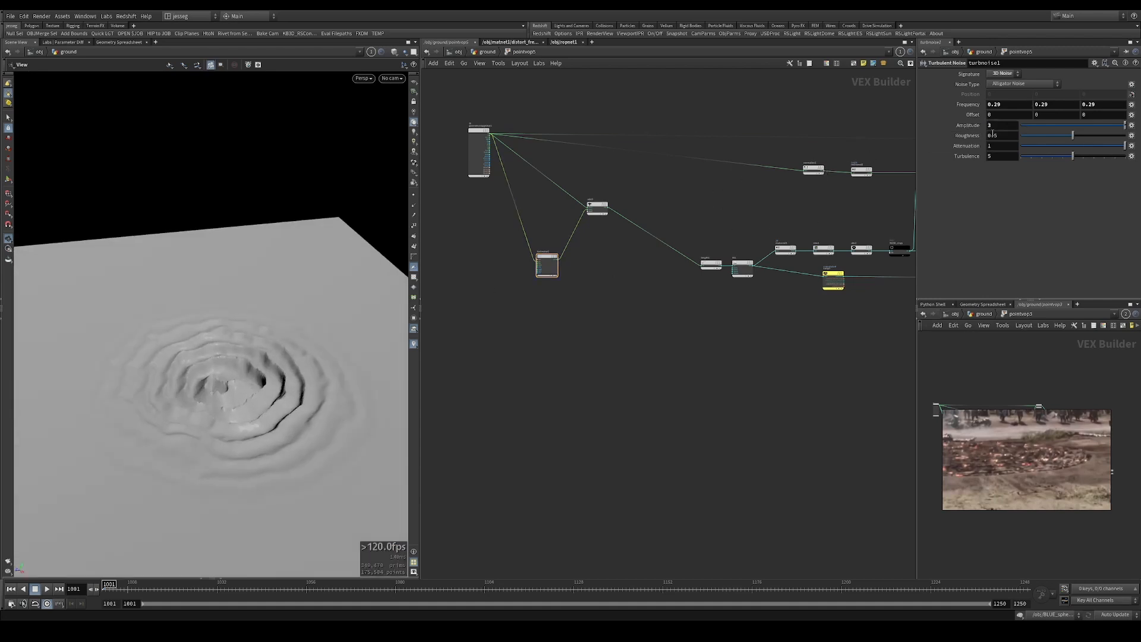
Set the turbnoise1 amplitude to 5 and inspect the crater's depth from the side.
{"action": "double_click", "coordinate": [993, 127]}
{"action": "type", "text": "5"}
{"action": "key", "text": "Return"}
{"action": "left_click_drag", "start_coordinate": [238, 369], "coordinate": [178, 334]}
{"action": "scroll", "coordinate": [762, 339], "scroll_direction": "down", "scroll_amount": 3}
Shift length1 and fit1 back along the chain and insert the craterfalloff ramp between fit1 and mulconst1.
{"action": "scroll", "coordinate": [655, 305], "scroll_direction": "up", "scroll_amount": 5}
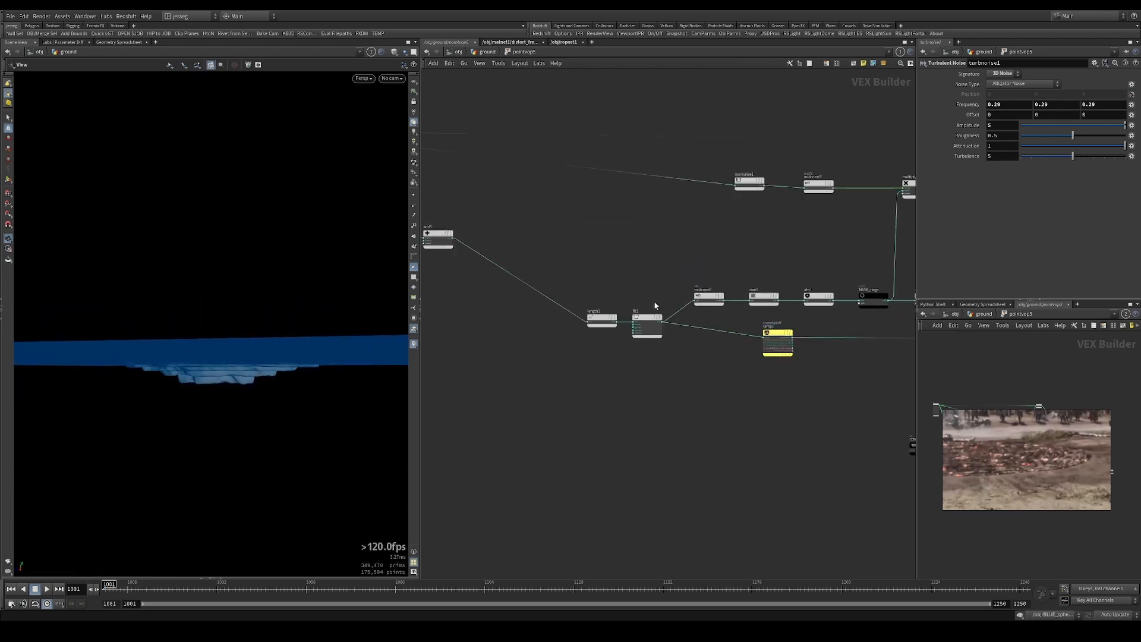
{"action": "left_click_drag", "start_coordinate": [598, 294], "coordinate": [557, 314]}
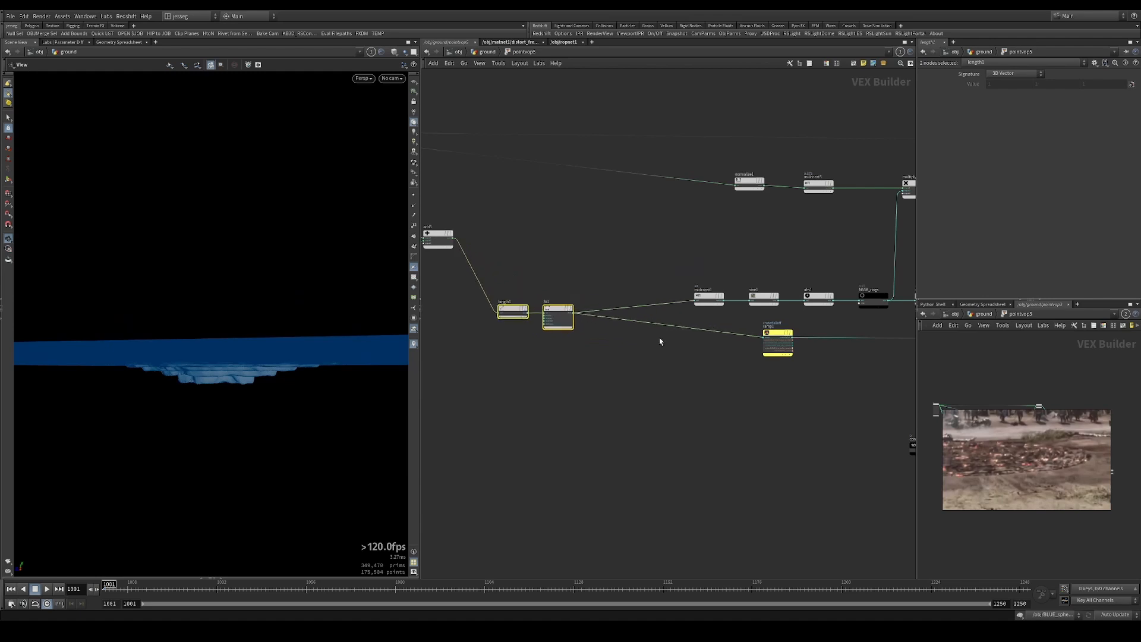
{"action": "left_click_drag", "start_coordinate": [772, 333], "coordinate": [723, 286]}
{"action": "scroll", "coordinate": [654, 336], "scroll_direction": "up", "scroll_amount": 3}
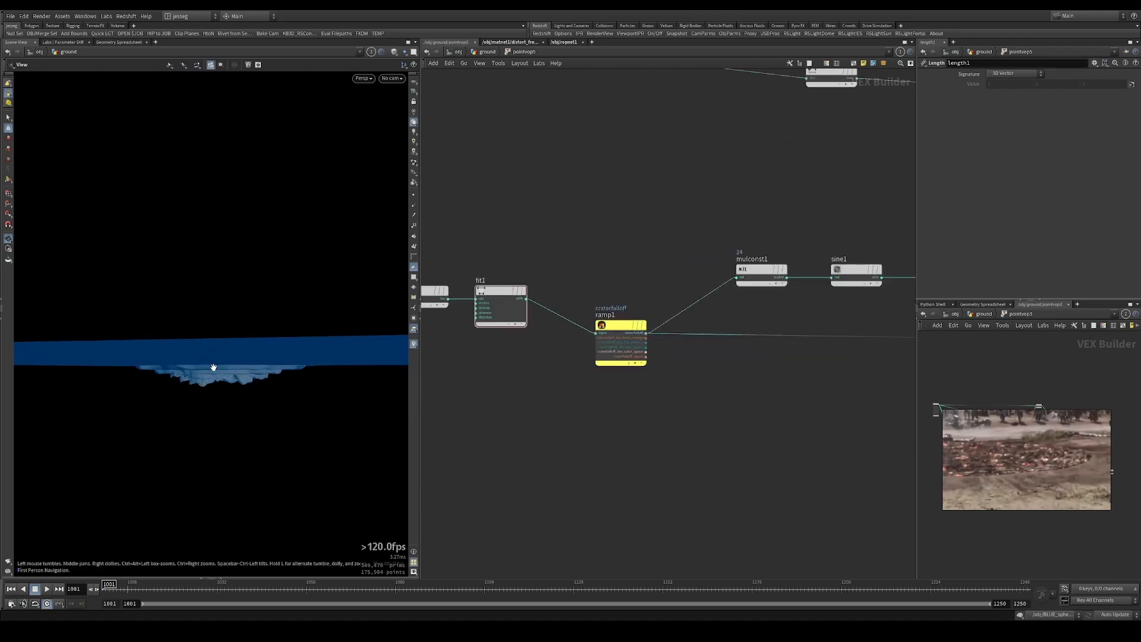
{"action": "left_click_drag", "start_coordinate": [211, 370], "coordinate": [235, 419]}
{"action": "mouse_move", "coordinate": [609, 324]}
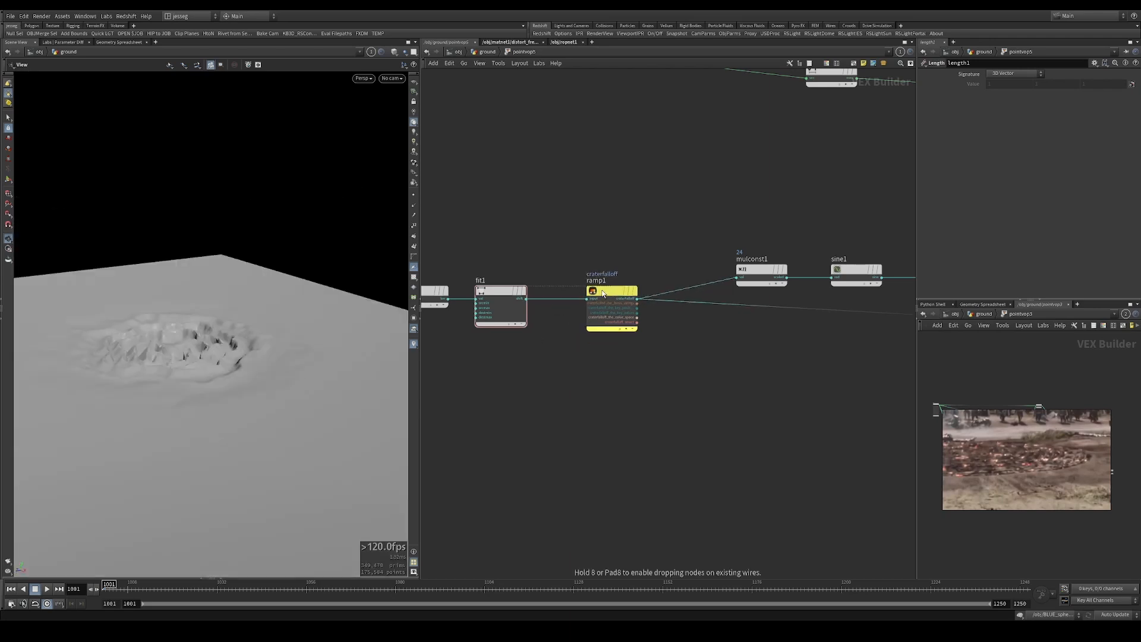
Move length1, fit1 and the craterfalloff ramp below the ring chain and show the ramp's settings.
{"action": "scroll", "coordinate": [672, 285], "scroll_direction": "down", "scroll_amount": 3}
{"action": "scroll", "coordinate": [653, 275], "scroll_direction": "down", "scroll_amount": 3}
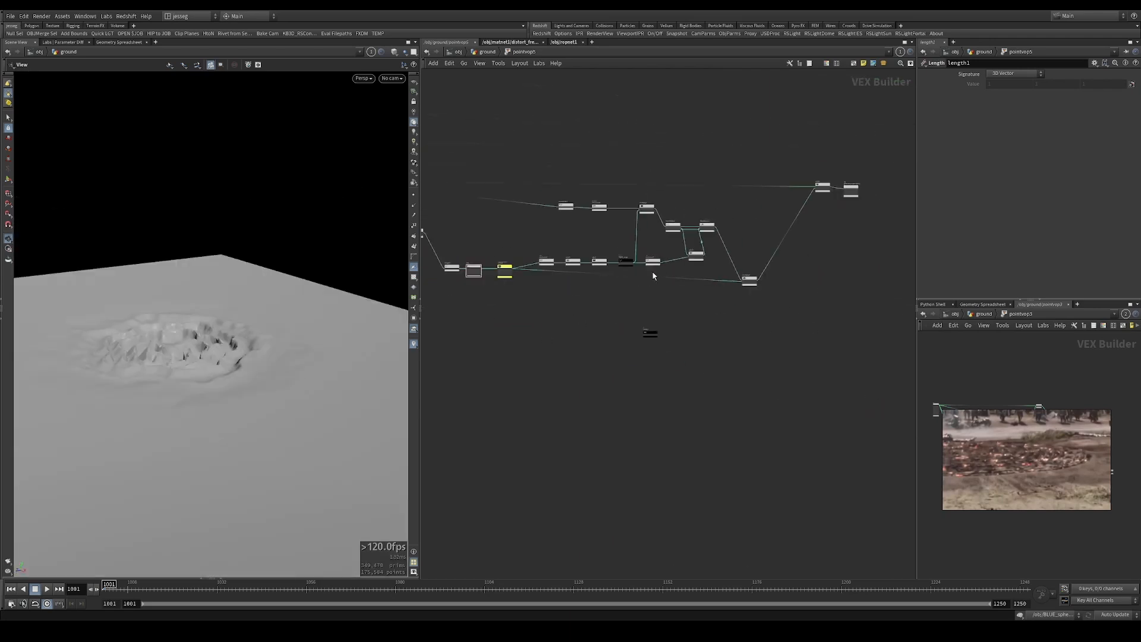
{"action": "left_click_drag", "start_coordinate": [439, 250], "coordinate": [527, 334]}
{"action": "left_click", "coordinate": [491, 349]}
{"action": "scroll", "coordinate": [591, 277], "scroll_direction": "up", "scroll_amount": 3}
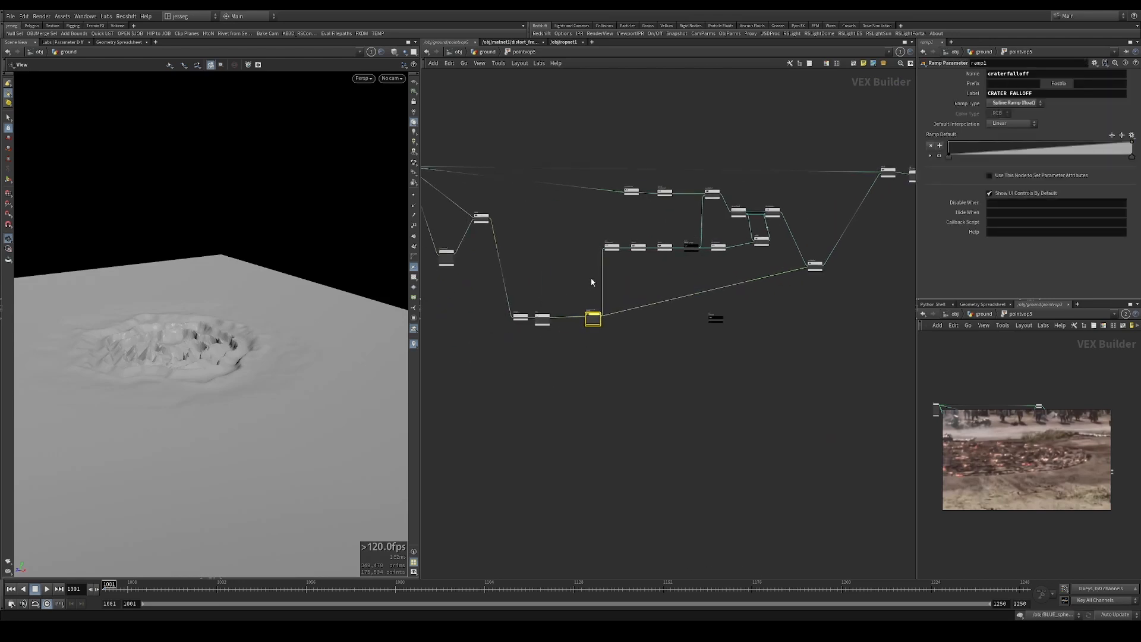
Move the craterfalloff ramp closer to fit1 beneath the ring chain.
{"action": "left_click_drag", "start_coordinate": [602, 256], "coordinate": [511, 313]}
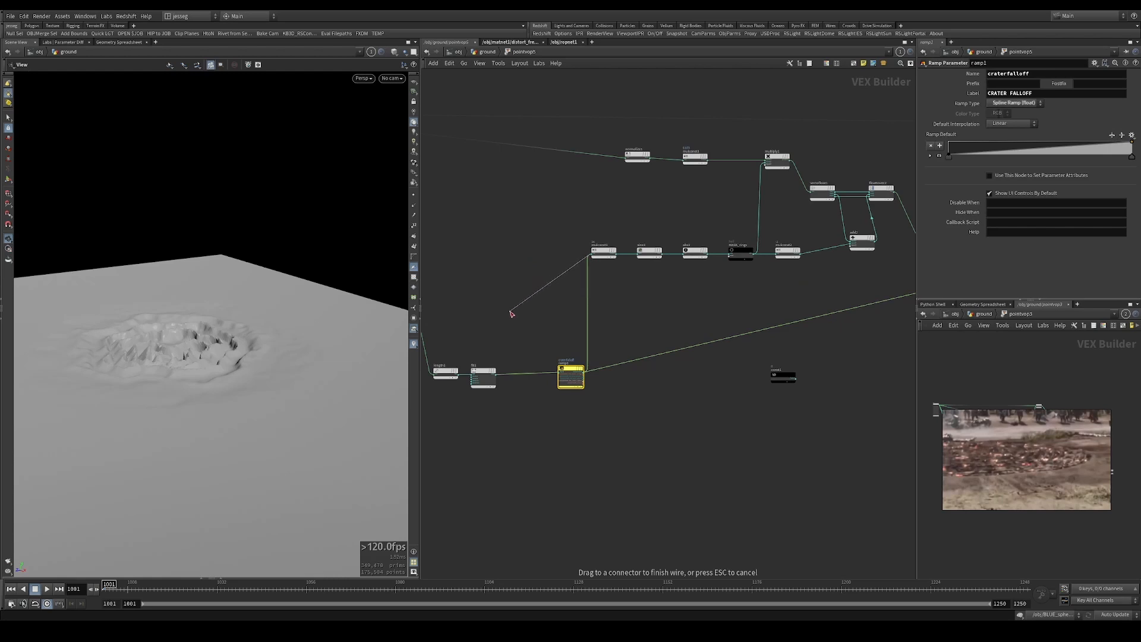
{"action": "key", "text": "Escape"}
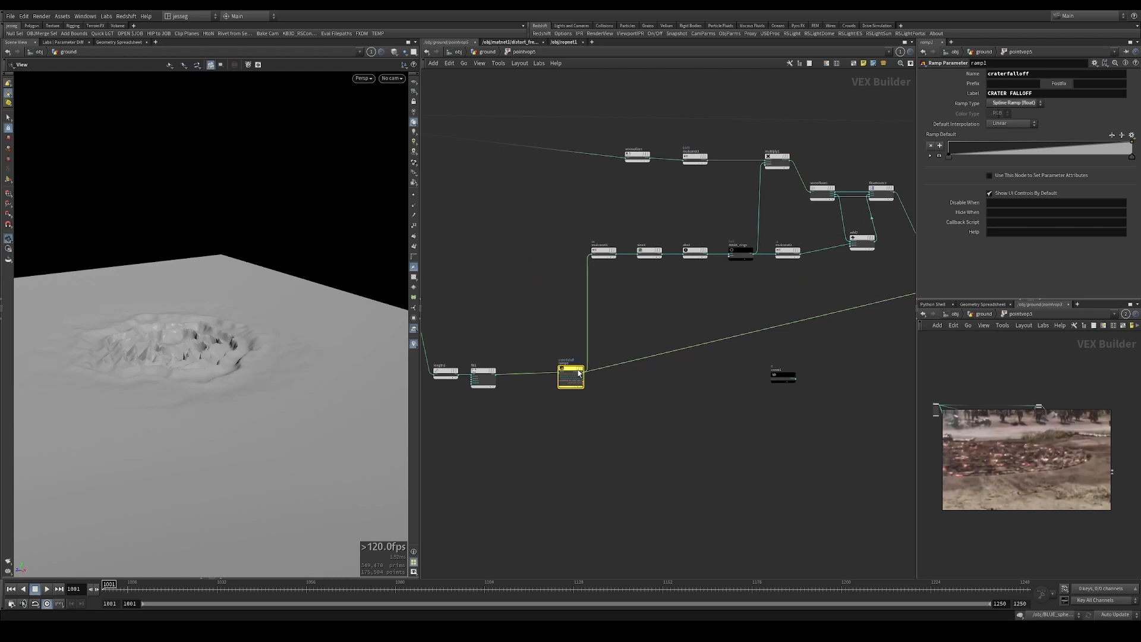
{"action": "left_click_drag", "start_coordinate": [571, 375], "coordinate": [523, 375]}
{"action": "middle_click_drag", "start_coordinate": [797, 272], "coordinate": [638, 282]}
{"action": "scroll", "coordinate": [636, 283], "scroll_direction": "down", "scroll_amount": 1}
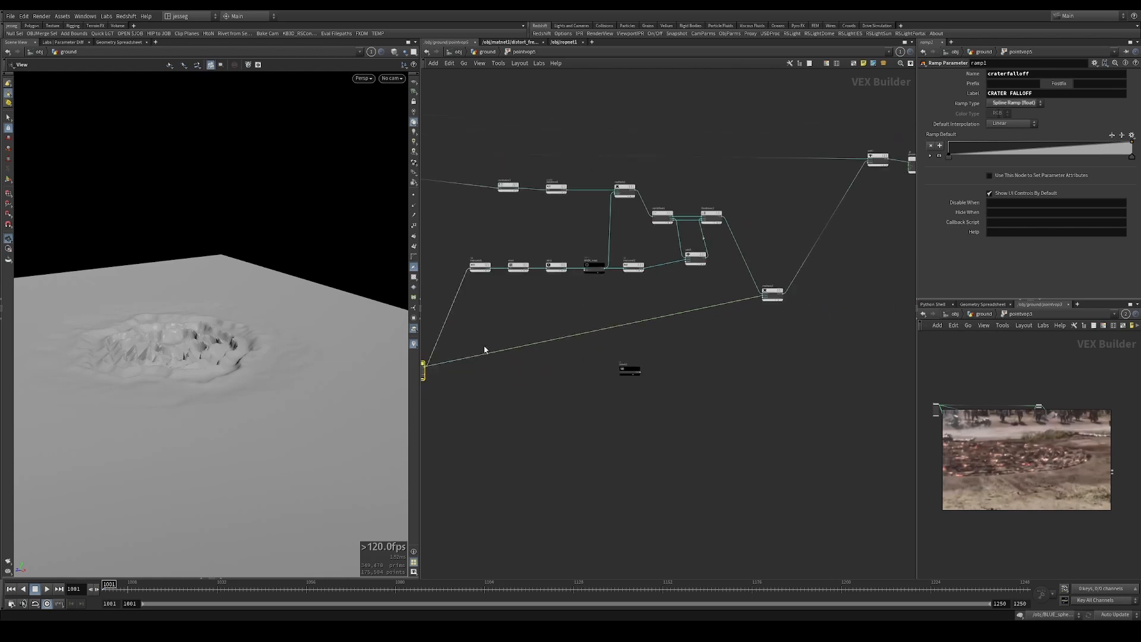
Examine the crater from near ground level and follow the node chain from the rings to the geometry output.
{"action": "left_click_drag", "start_coordinate": [190, 329], "coordinate": [157, 292]}
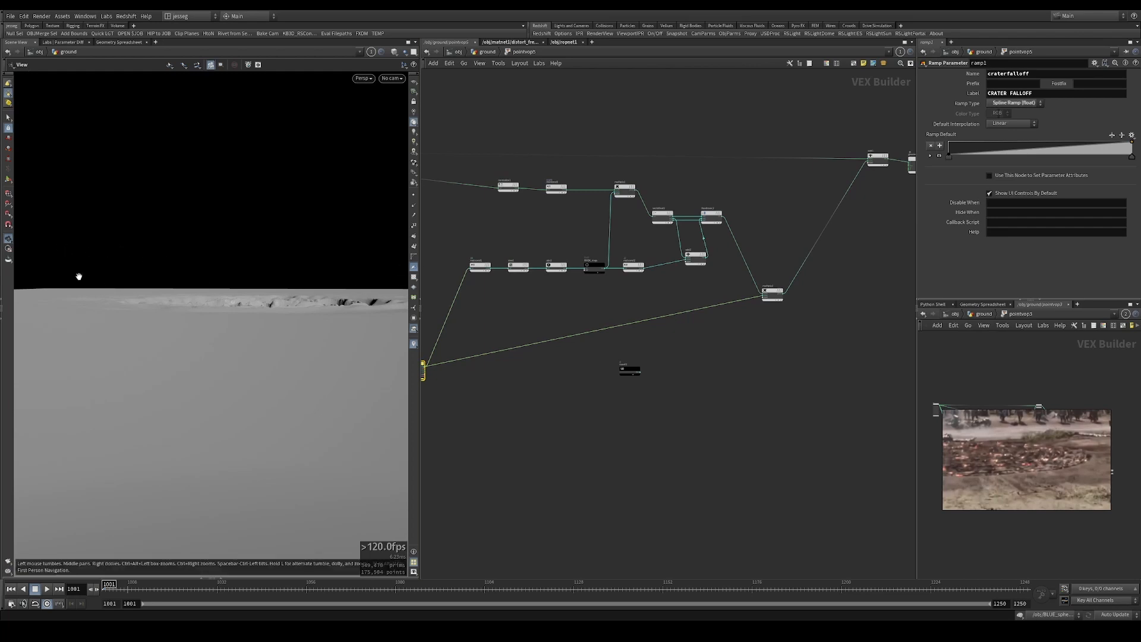
{"action": "mouse_move", "coordinate": [283, 300]}
{"action": "left_mouse_down"}
{"action": "mouse_move", "coordinate": [278, 291]}
{"action": "mouse_move", "coordinate": [279, 318]}
{"action": "left_mouse_up"}
{"action": "scroll", "coordinate": [892, 276], "scroll_direction": "down", "scroll_amount": 1}
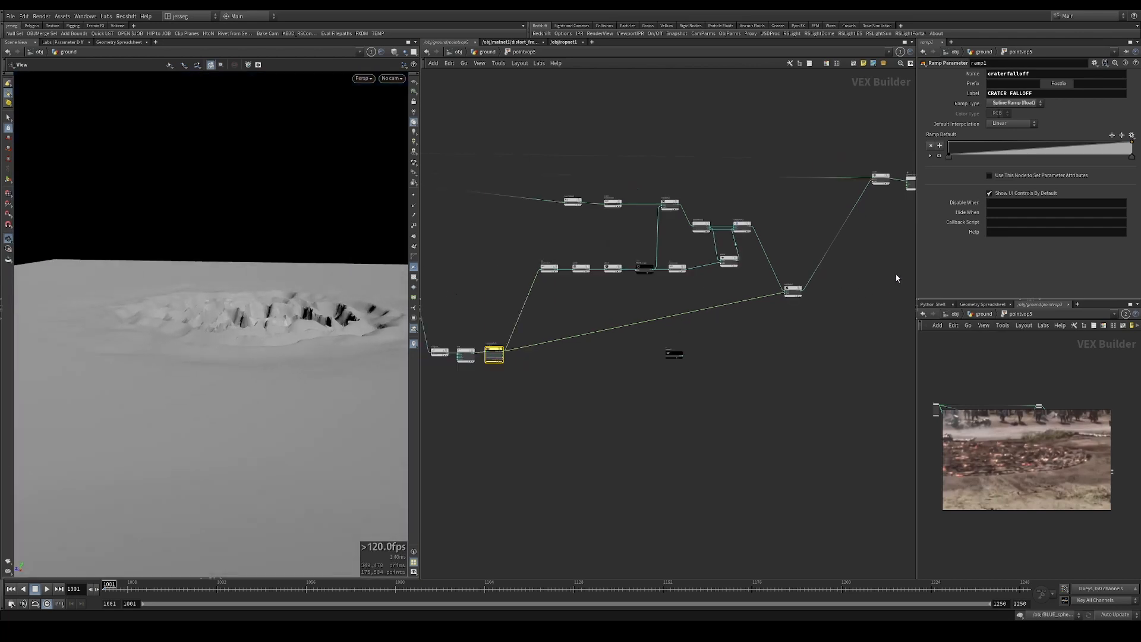
{"action": "middle_click_drag", "start_coordinate": [890, 275], "coordinate": [677, 311]}
{"action": "middle_click_drag", "start_coordinate": [689, 232], "coordinate": [494, 285]}
{"action": "left_click_drag", "start_coordinate": [500, 272], "coordinate": [576, 273]}
{"action": "middle_click_drag", "start_coordinate": [476, 319], "coordinate": [716, 311]}
{"action": "scroll", "coordinate": [542, 327], "scroll_direction": "up", "scroll_amount": 4}
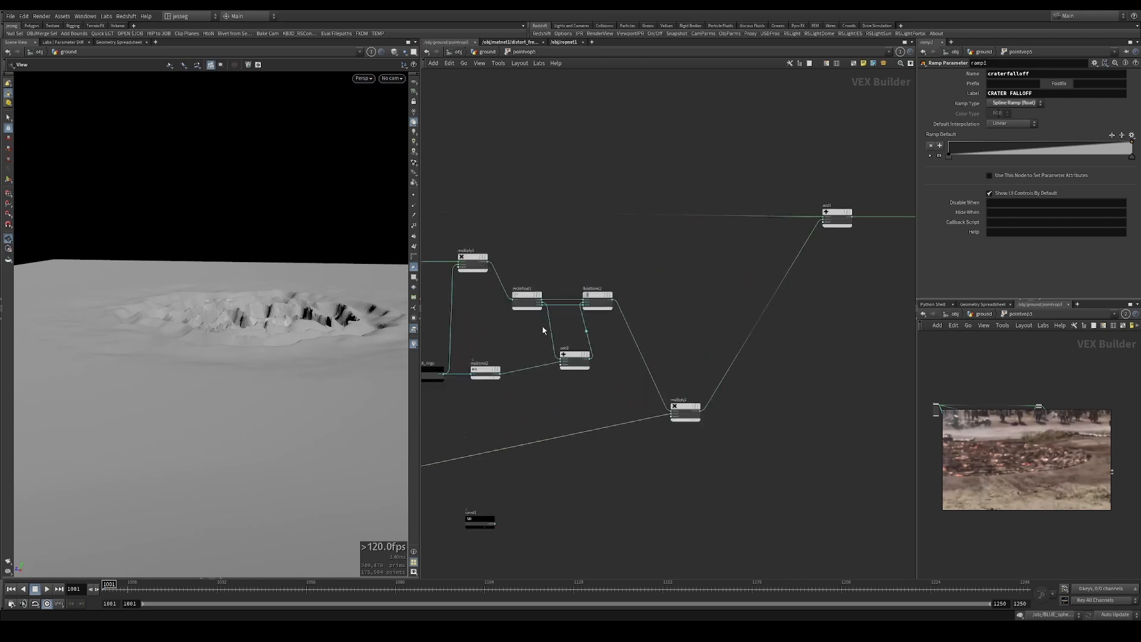
{"action": "left_click_drag", "start_coordinate": [516, 236], "coordinate": [622, 403]}
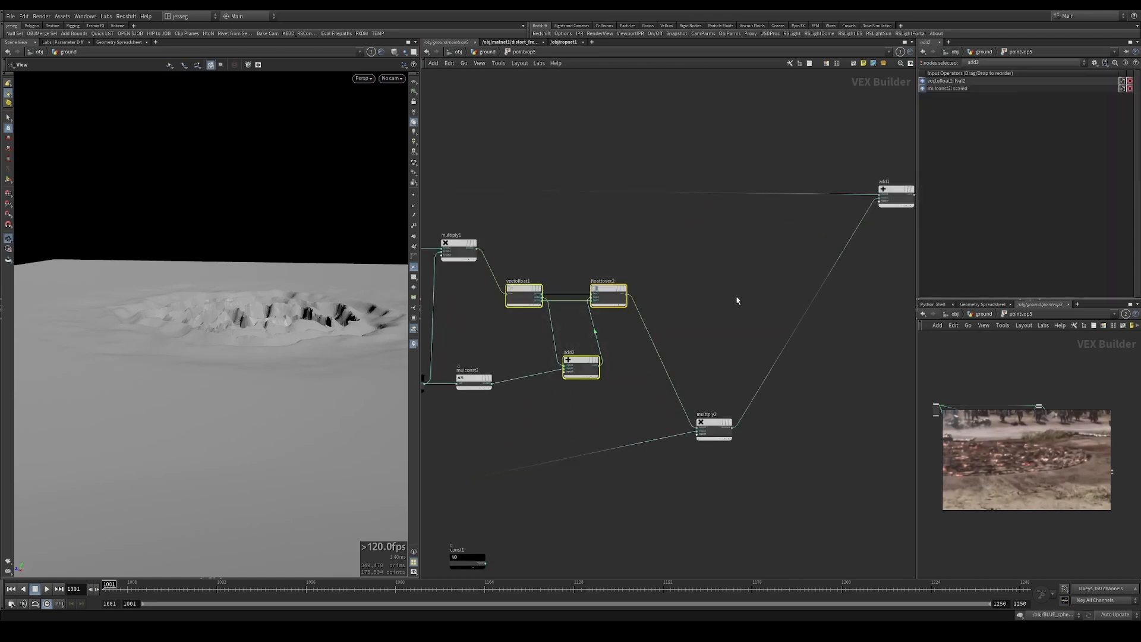
{"action": "scroll", "coordinate": [737, 300], "scroll_direction": "down", "scroll_amount": 3}
{"action": "middle_click_drag", "start_coordinate": [737, 305], "coordinate": [563, 326]}
{"action": "scroll", "coordinate": [721, 286], "scroll_direction": "up", "scroll_amount": 1}
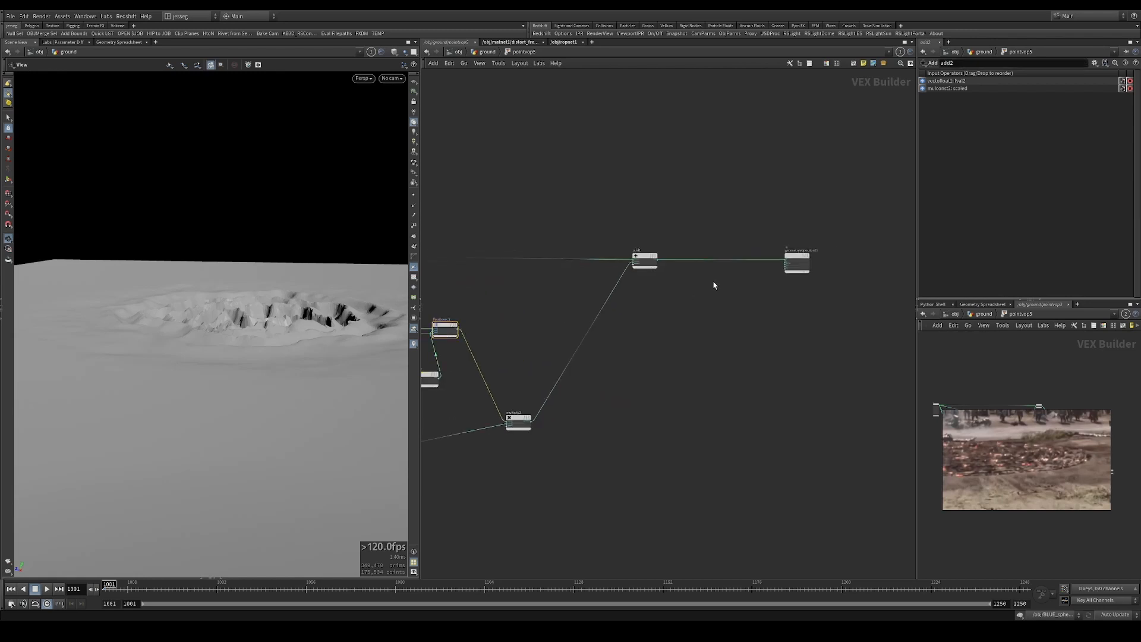
Add a Vector to Float node below add1 and connect add1's sum to its vector input.
{"action": "key", "text": "Tab"}
{"action": "mouse_move", "coordinate": [743, 224]}
{"action": "left_click", "coordinate": [780, 214]}
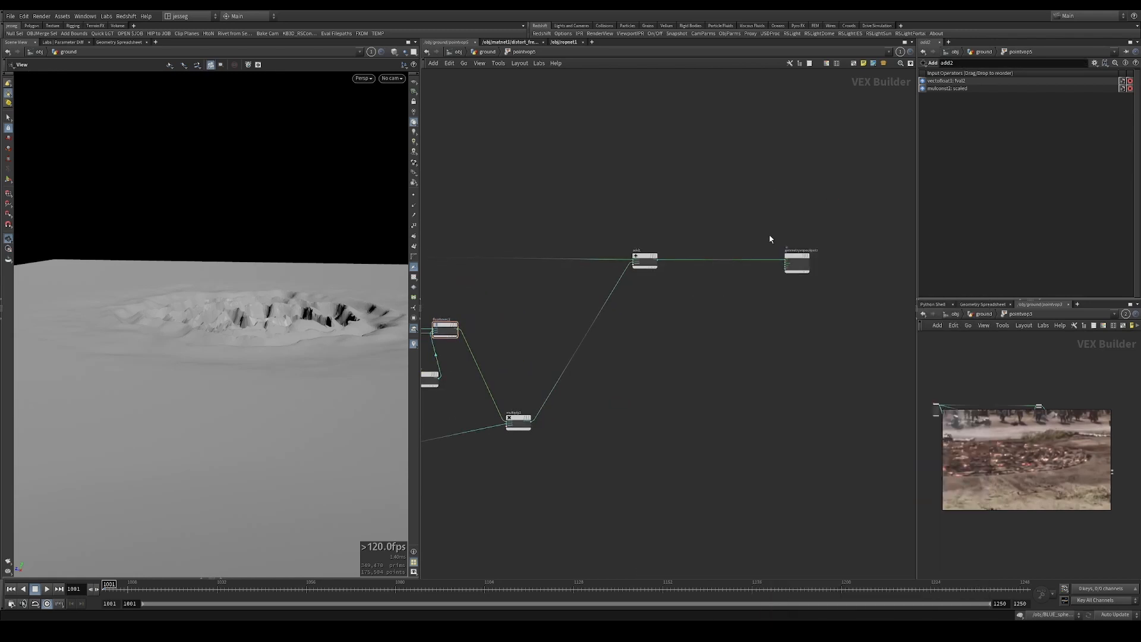
{"action": "left_click", "coordinate": [676, 321]}
{"action": "scroll", "coordinate": [676, 321], "scroll_direction": "up", "scroll_amount": 2}
{"action": "mouse_move", "coordinate": [684, 314]}
{"action": "left_mouse_down"}
{"action": "mouse_move", "coordinate": [684, 280]}
{"action": "mouse_move", "coordinate": [689, 316]}
{"action": "left_mouse_up"}
{"action": "left_click", "coordinate": [652, 241]}
{"action": "left_click", "coordinate": [668, 281]}
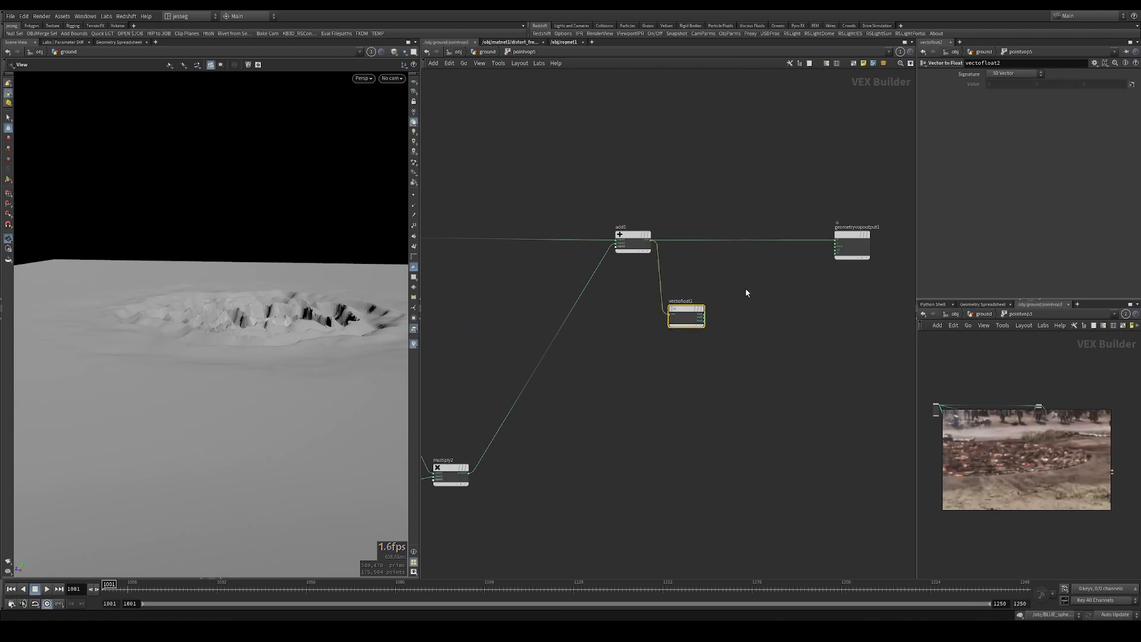
Place a Float to Vector node beside vectofloat2.
{"action": "scroll", "coordinate": [747, 293], "scroll_direction": "up", "scroll_amount": 3}
{"action": "key", "text": "Tab"}
{"action": "type", "text": "f"}
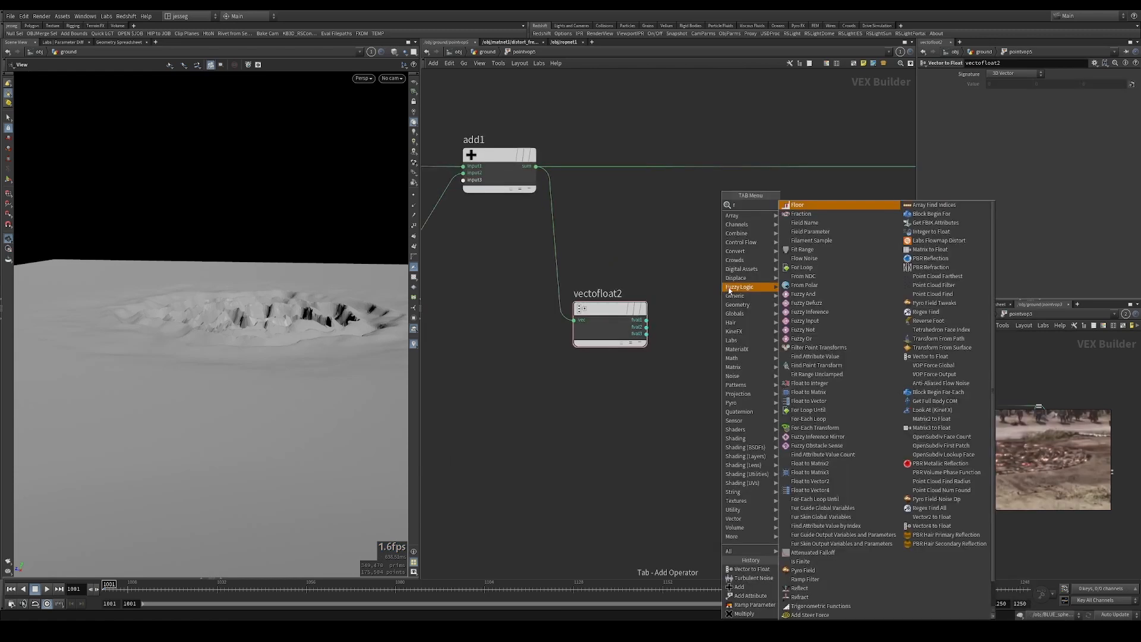
{"action": "type", "text": "it"}
{"action": "key", "text": "Return"}
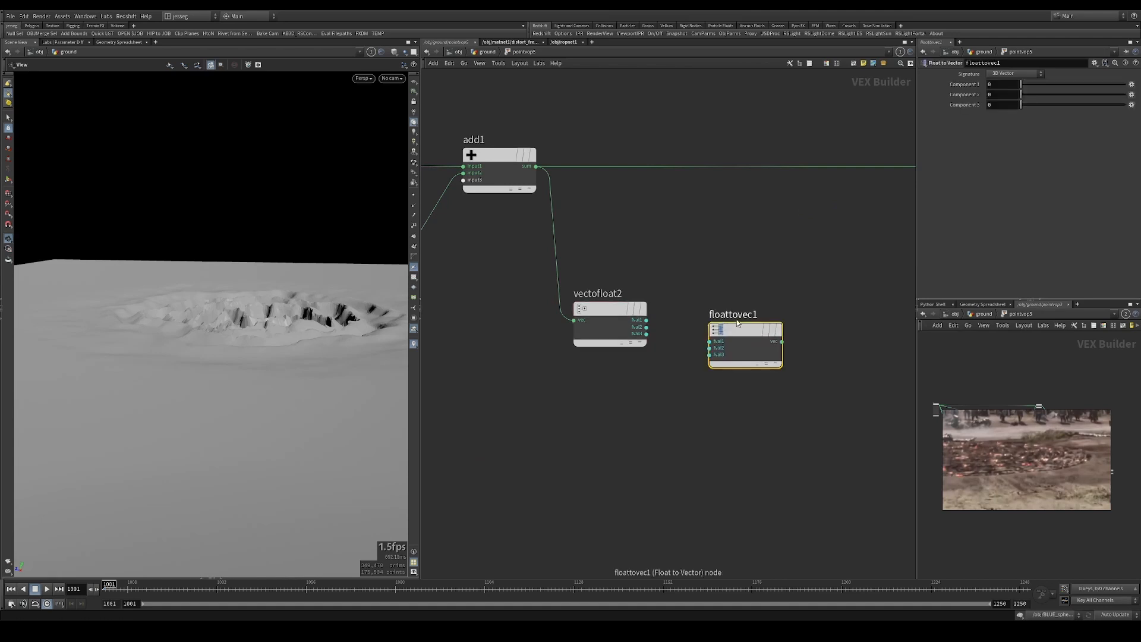
{"action": "left_click", "coordinate": [757, 302]}
Wire all three float outputs of vectofloat2 into the matching inputs of floattovec1.
{"action": "left_click", "coordinate": [646, 320]}
{"action": "left_click", "coordinate": [729, 320]}
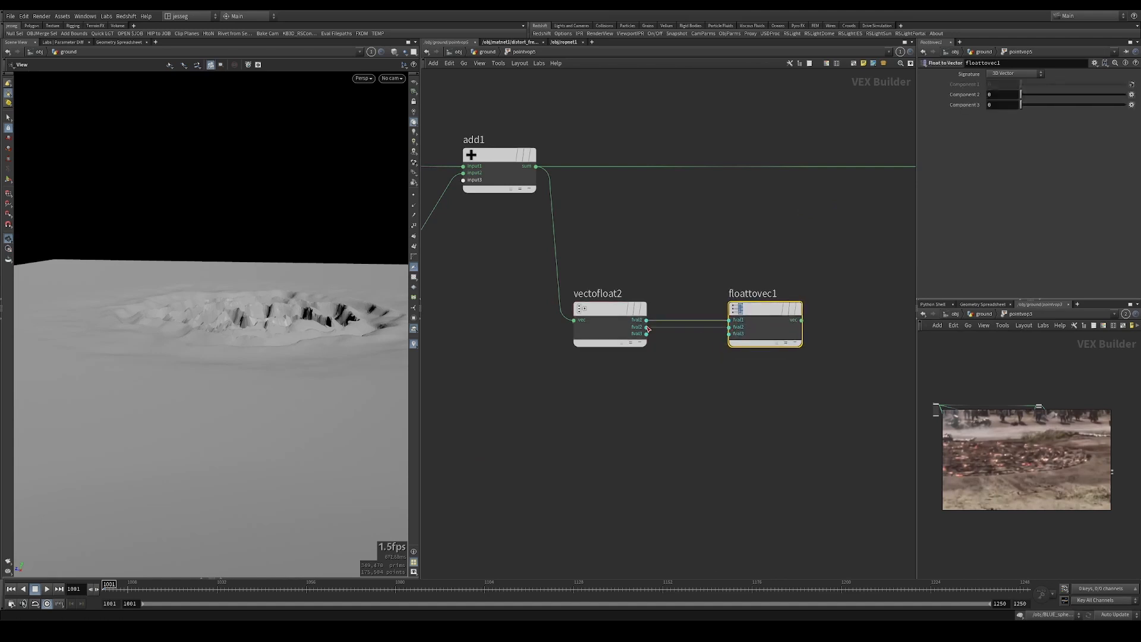
{"action": "left_click", "coordinate": [646, 327]}
{"action": "left_click", "coordinate": [730, 327]}
{"action": "left_click", "coordinate": [647, 334]}
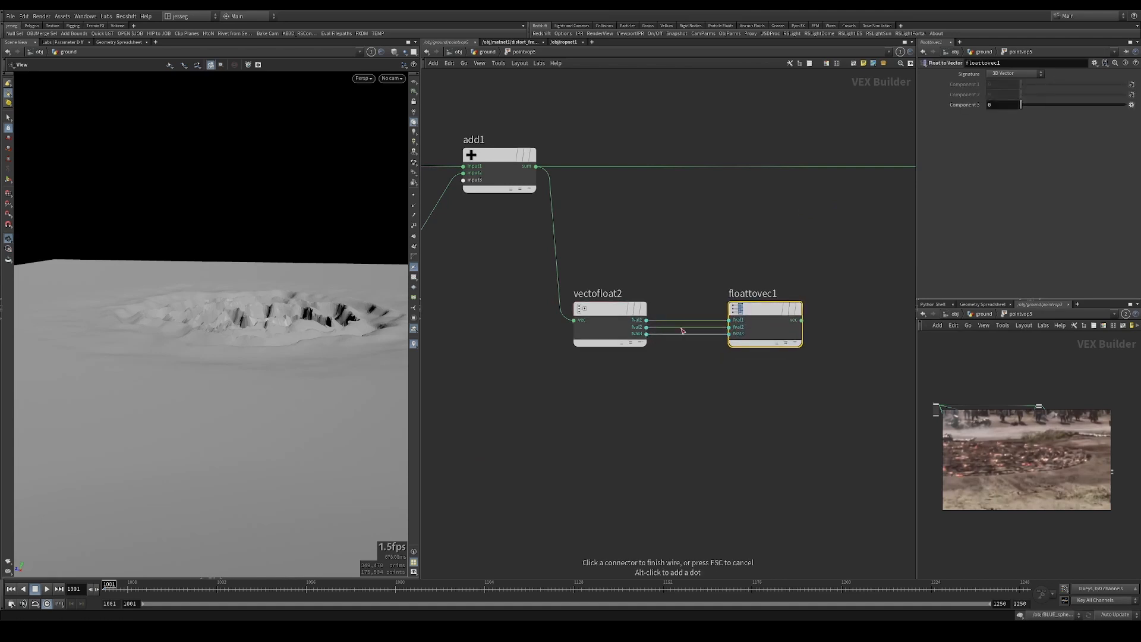
{"action": "left_click", "coordinate": [729, 334]}
Add a Multiply node below vectofloat2 and floattovec1 and cut its wires to both nodes.
{"action": "left_click", "coordinate": [646, 327]}
{"action": "key", "text": "Tab"}
{"action": "type", "text": "add"}
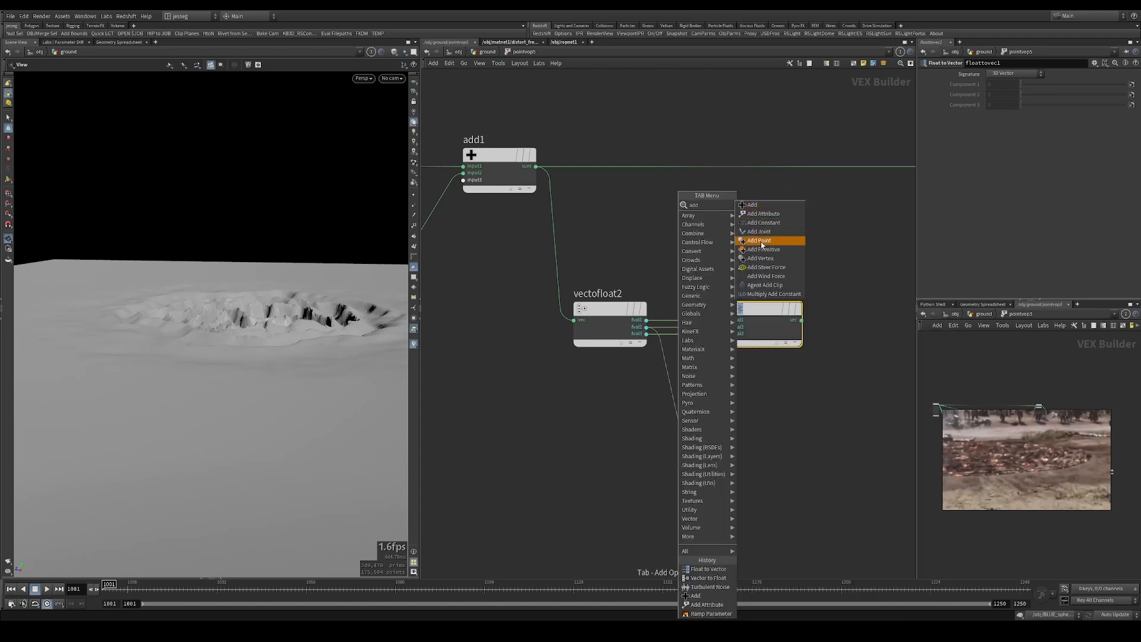
{"action": "key", "text": "BackSpace"}
{"action": "key", "text": "BackSpace"}
{"action": "key", "text": "BackSpace"}
{"action": "type", "text": "mult"}
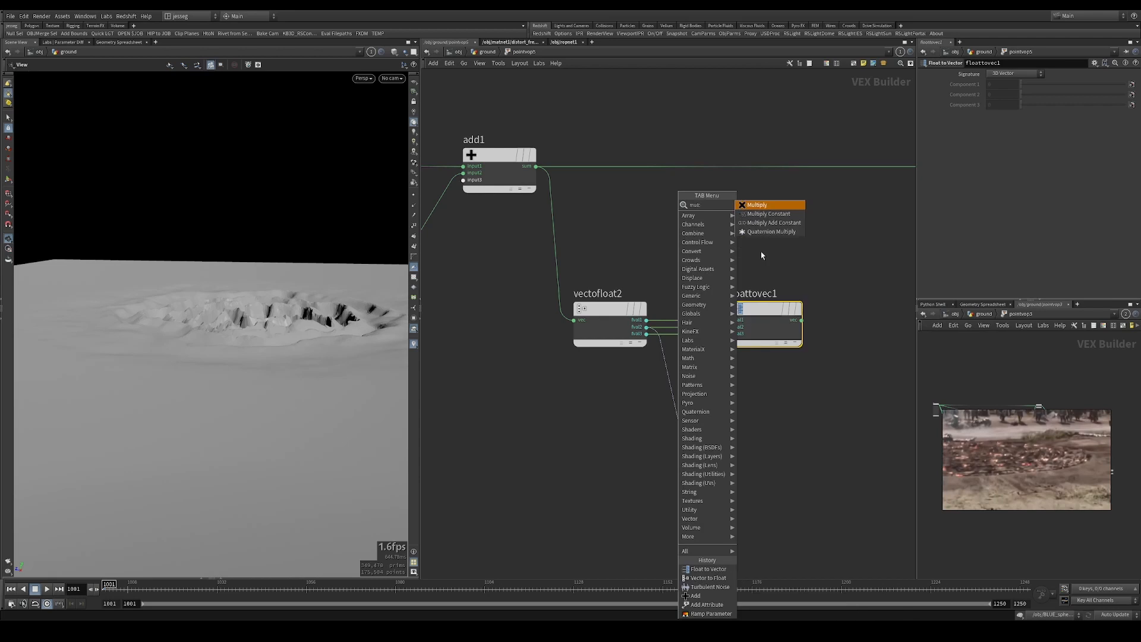
{"action": "key", "text": "Return"}
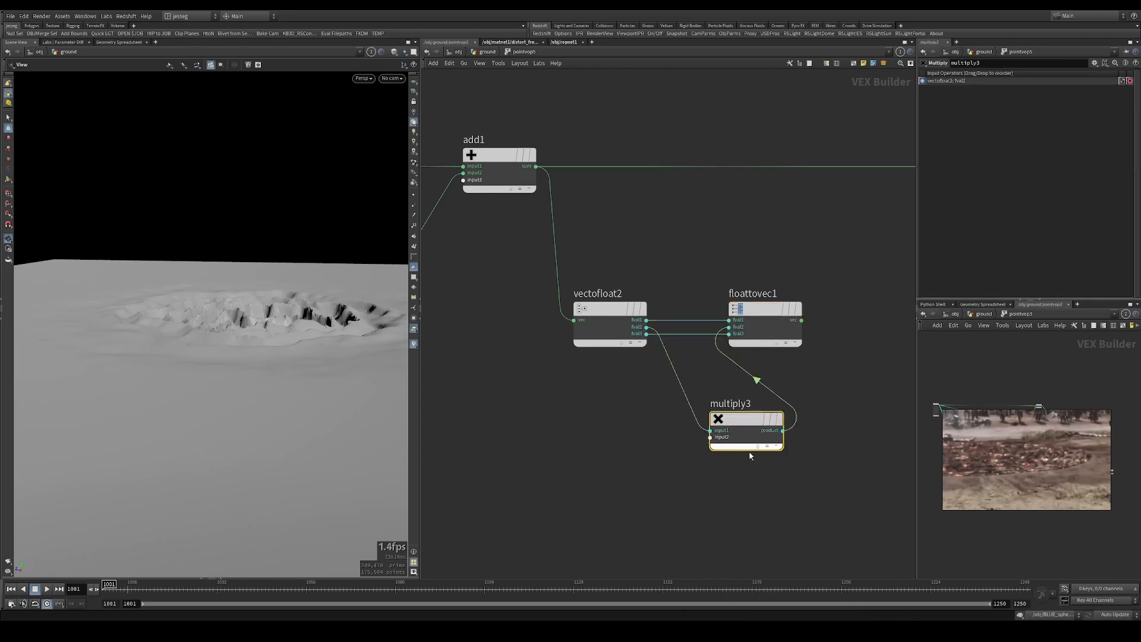
{"action": "left_click_drag", "start_coordinate": [748, 445], "coordinate": [705, 499]}
{"action": "middle_click_drag", "start_coordinate": [609, 451], "coordinate": [709, 363]}
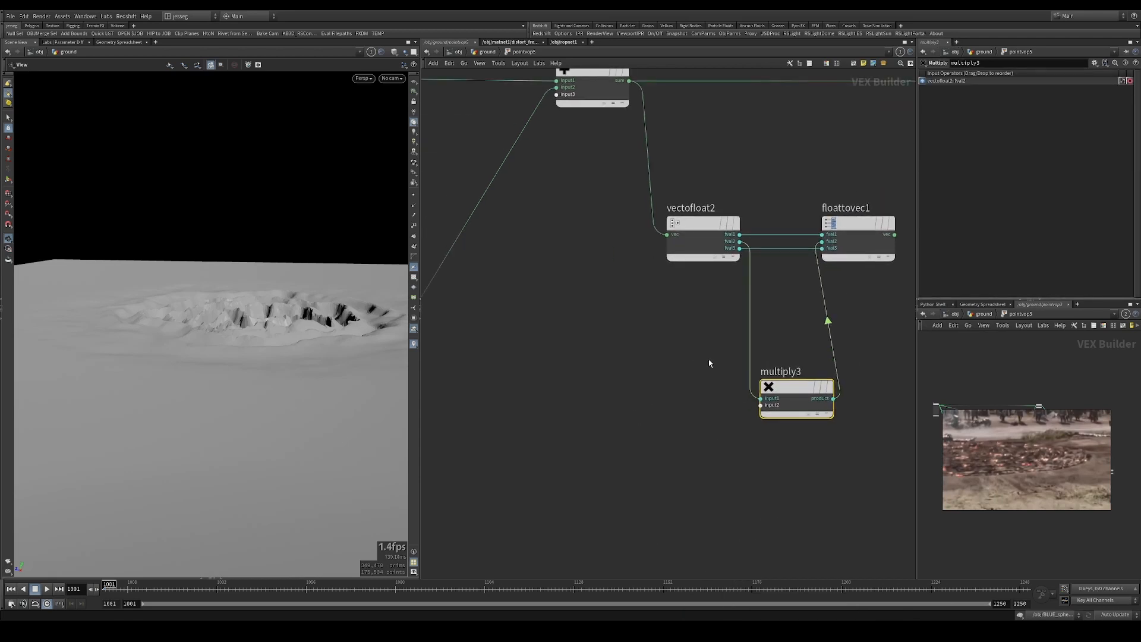
{"action": "key", "text": "y"}
{"action": "left_click_drag", "start_coordinate": [791, 349], "coordinate": [796, 430]}
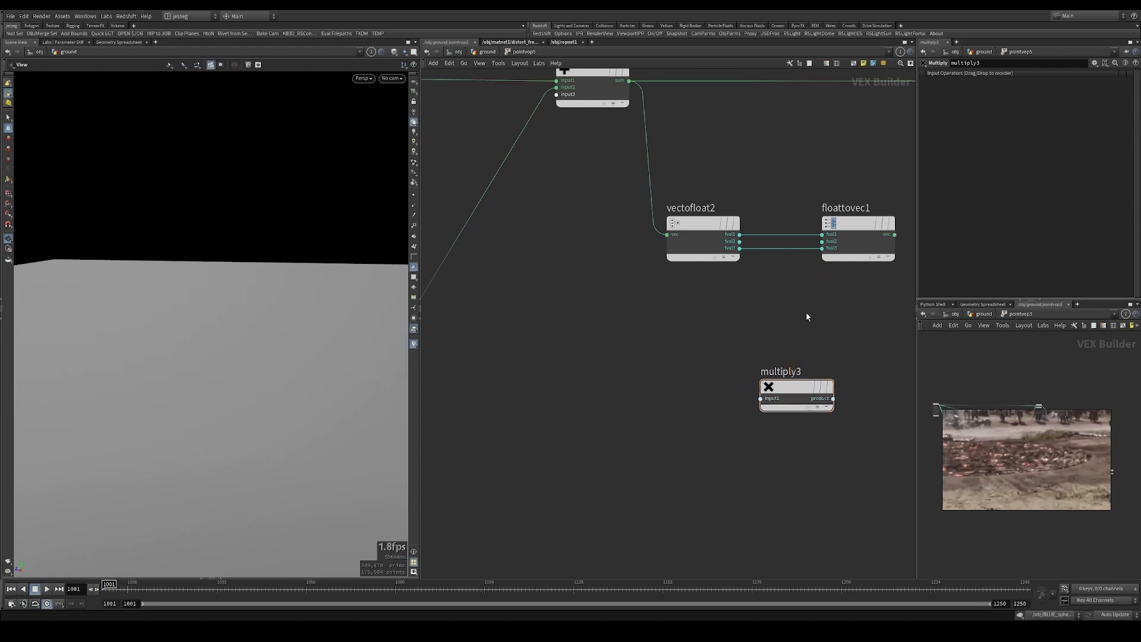
{"action": "key", "text": "Tab"}
{"action": "mouse_move", "coordinate": [821, 204]}
{"action": "left_click", "coordinate": [862, 205]}
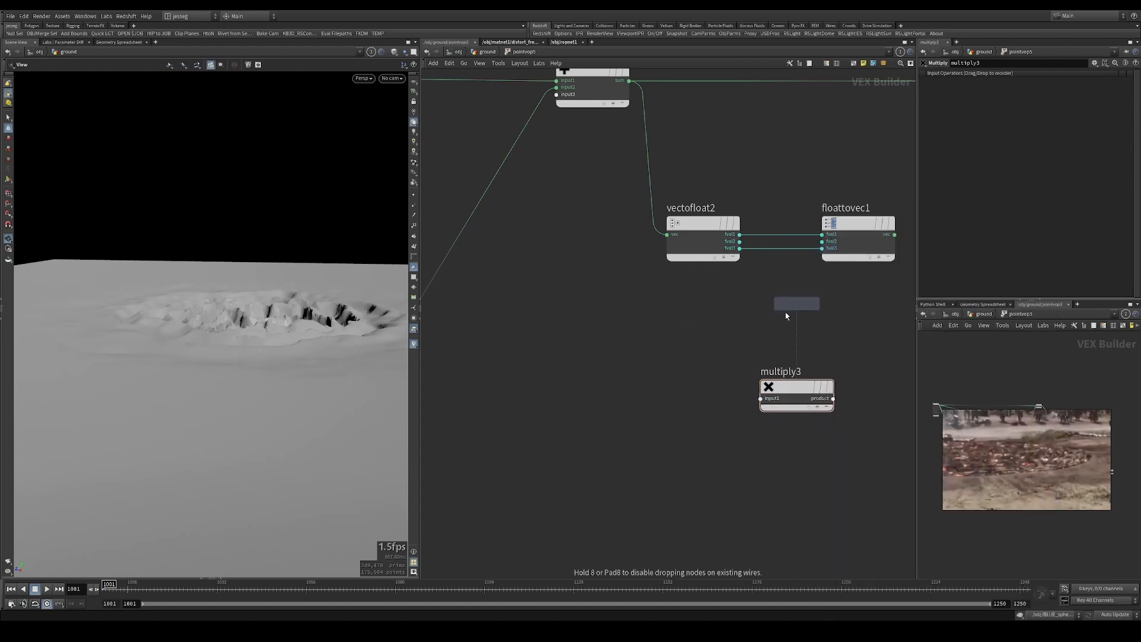
{"action": "left_click", "coordinate": [749, 333]}
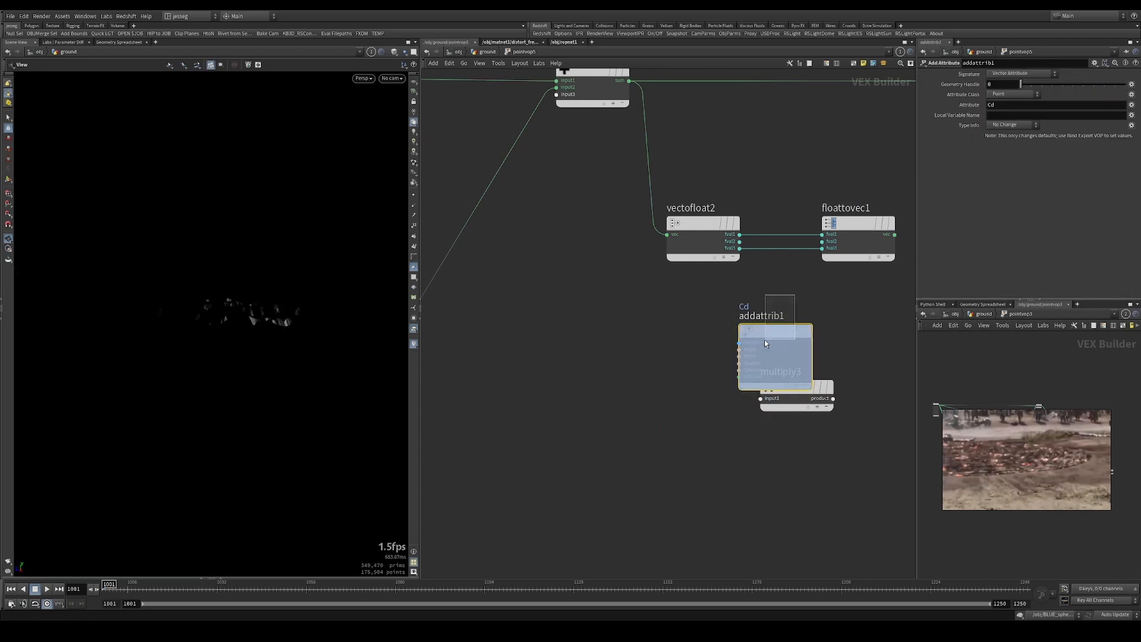
Place an Add node between vectofloat2's second float output and floattovec1's second input.
{"action": "key", "text": "Tab"}
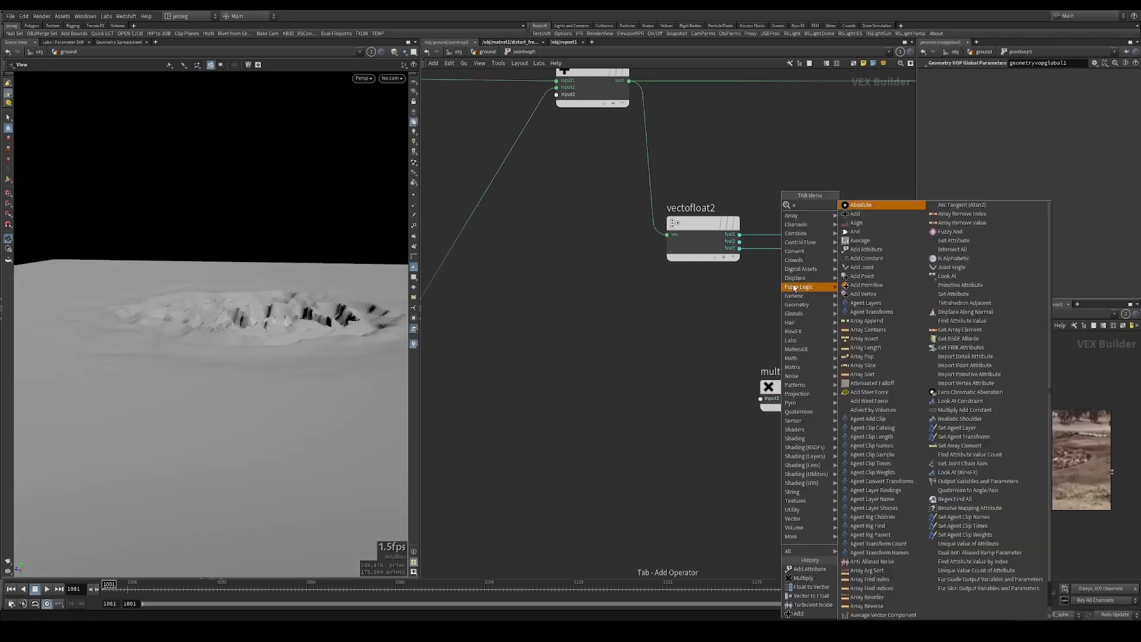
{"action": "type", "text": "add"}
{"action": "key", "text": "Return"}
{"action": "left_click", "coordinate": [783, 334]}
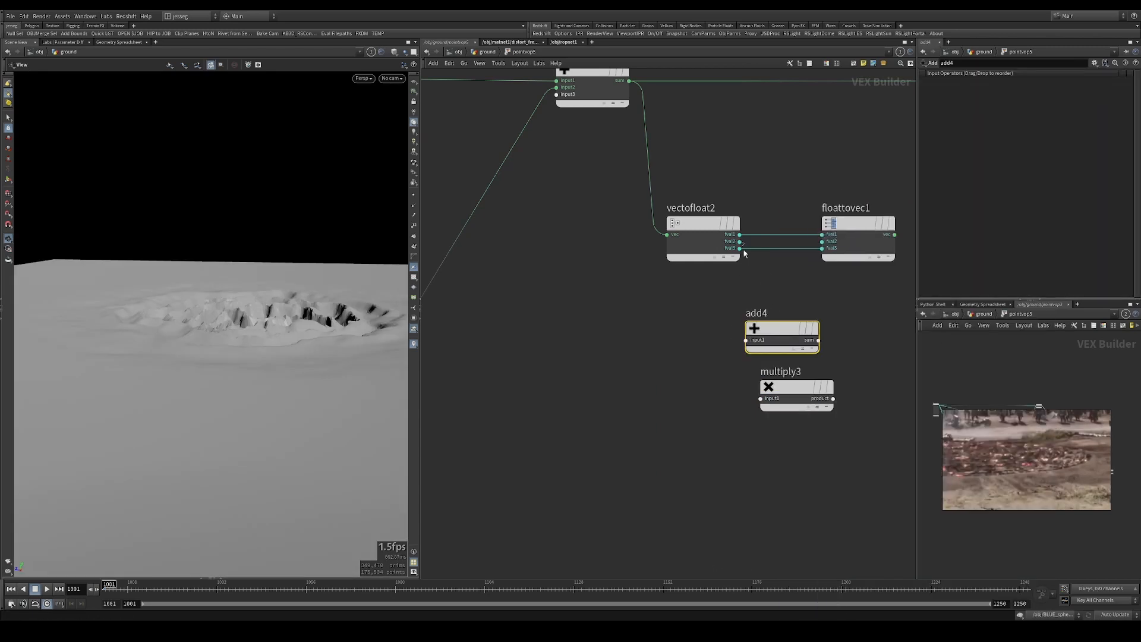
{"action": "left_click", "coordinate": [818, 340]}
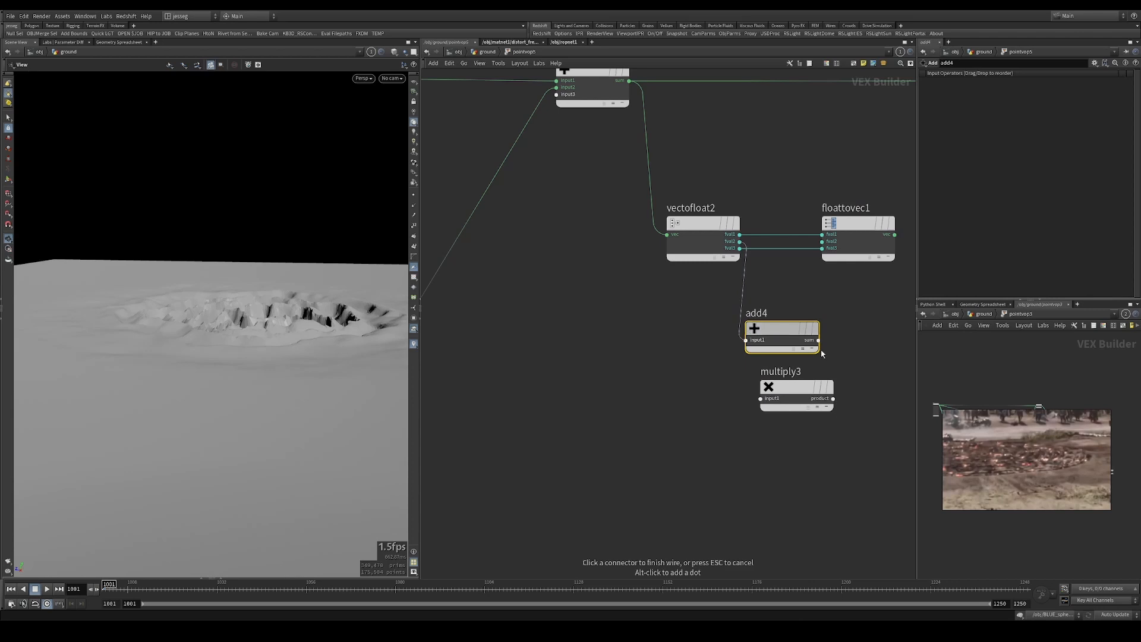
{"action": "left_click", "coordinate": [822, 241]}
Move multiply3 below add4 and connect its product to add4's second input.
{"action": "left_click_drag", "start_coordinate": [811, 392], "coordinate": [682, 426]}
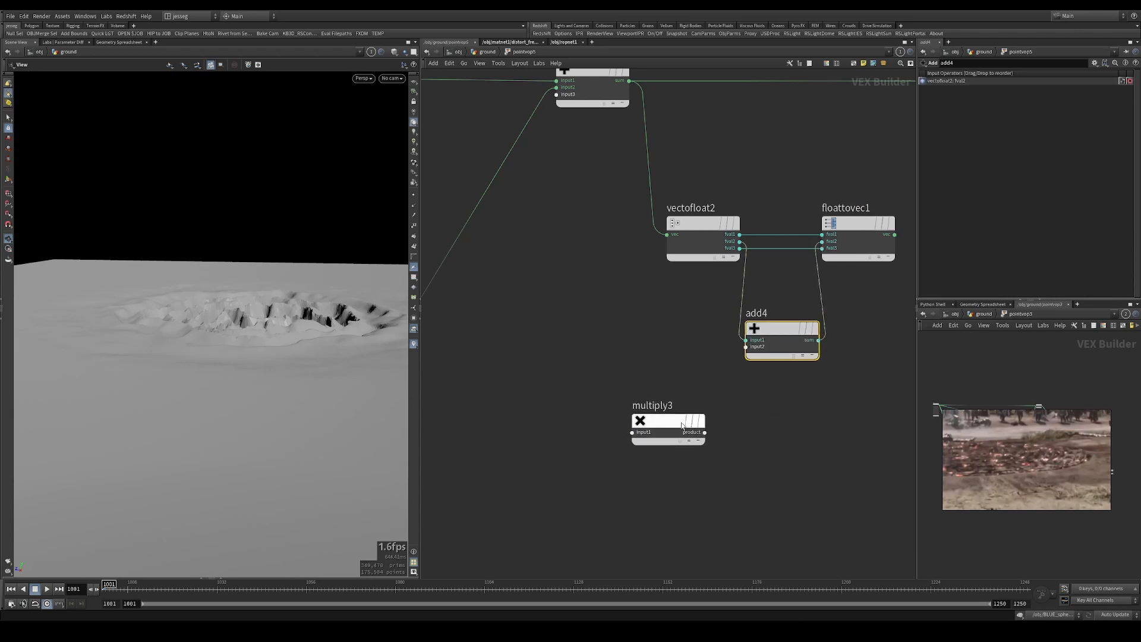
{"action": "left_click", "coordinate": [705, 432]}
{"action": "left_click", "coordinate": [746, 346]}
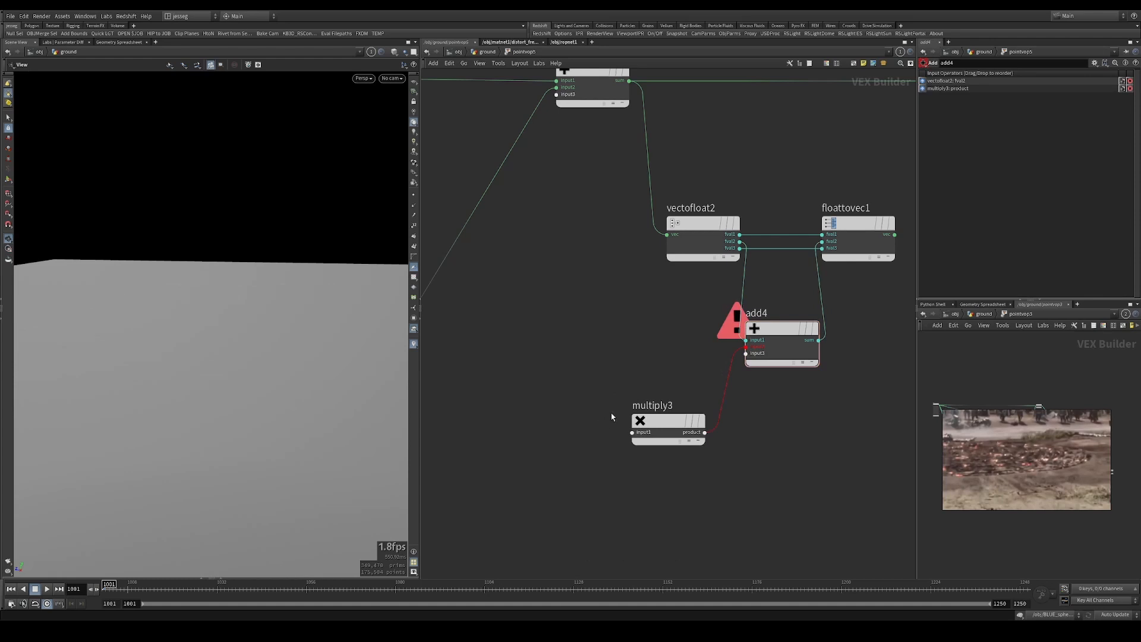
Feed multiply3's first input with a new Constant node set to a float value of -1.
{"action": "left_click", "coordinate": [632, 432]}
{"action": "key", "text": "Tab"}
{"action": "type", "text": "consta"}
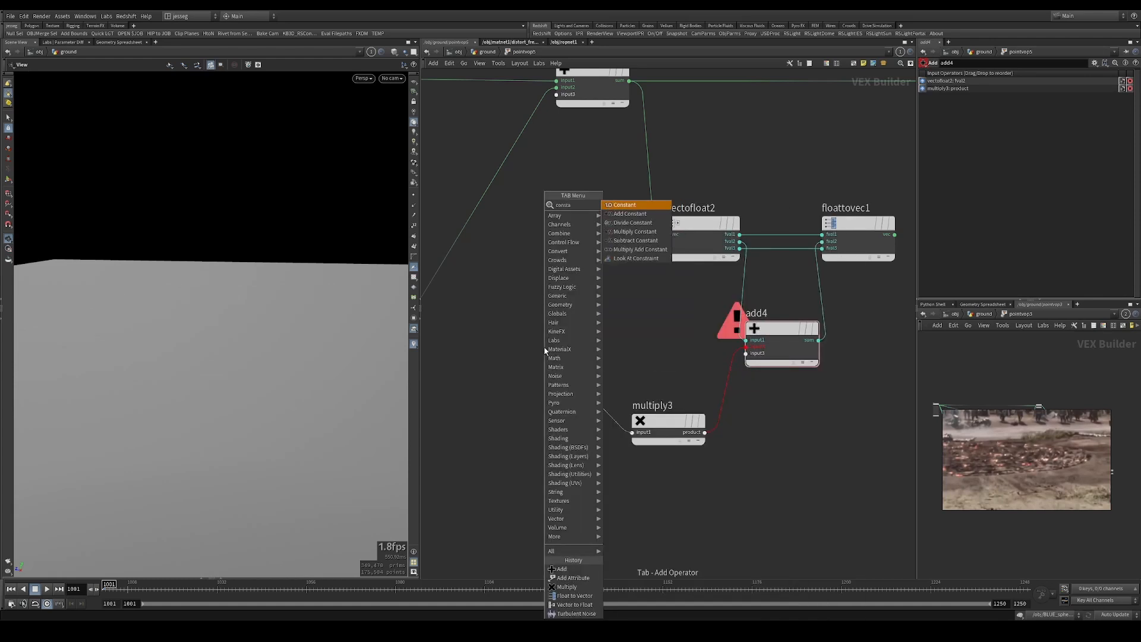
{"action": "key", "text": "Return"}
{"action": "left_click", "coordinate": [544, 350]}
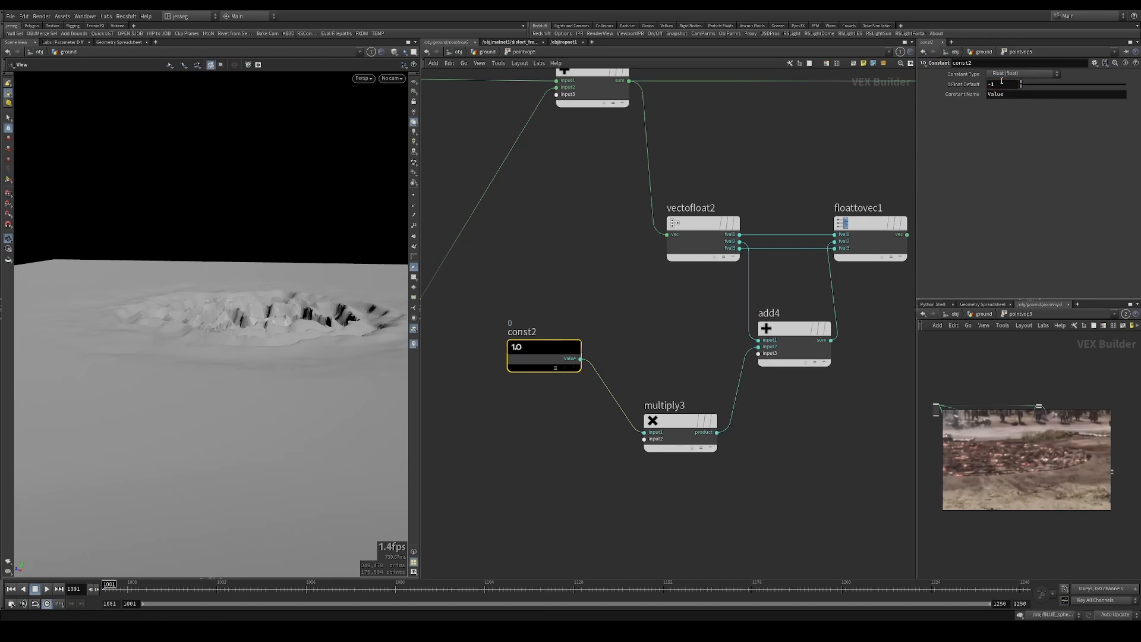
{"action": "left_click_drag", "start_coordinate": [677, 418], "coordinate": [665, 409]}
{"action": "left_click_drag", "start_coordinate": [644, 340], "coordinate": [613, 347]}
Try floattovec1 as the geometry output's position source, inspecting the ground before reconnecting add1 directly.
{"action": "scroll", "coordinate": [716, 309], "scroll_direction": "down", "scroll_amount": 3}
{"action": "middle_click_drag", "start_coordinate": [828, 274], "coordinate": [683, 301]}
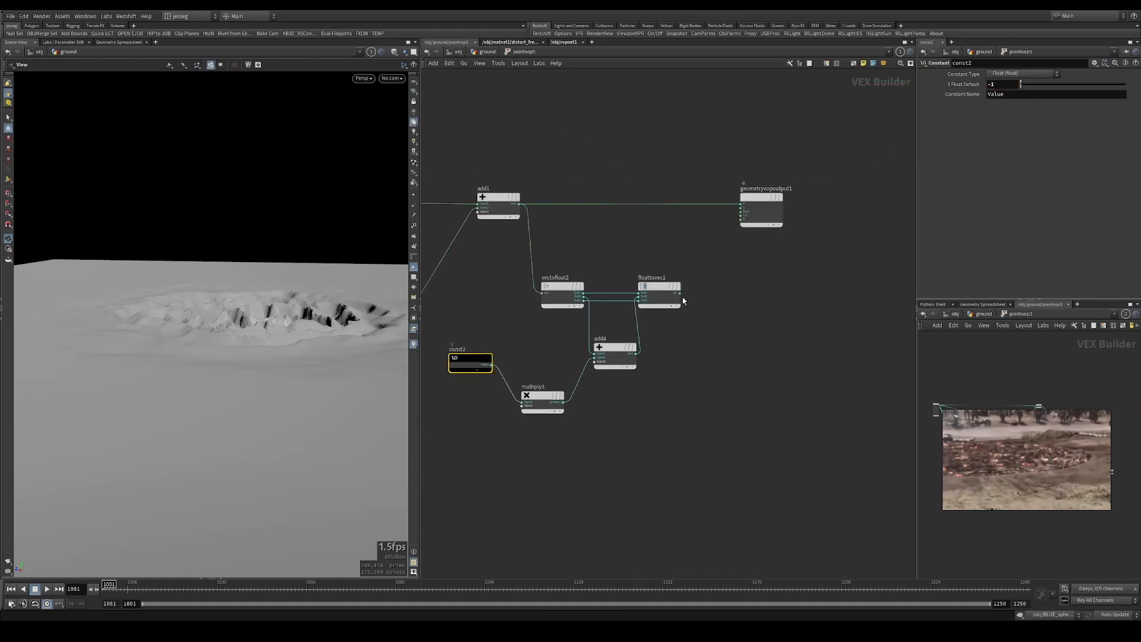
{"action": "left_click", "coordinate": [730, 222]}
{"action": "left_click", "coordinate": [740, 204]}
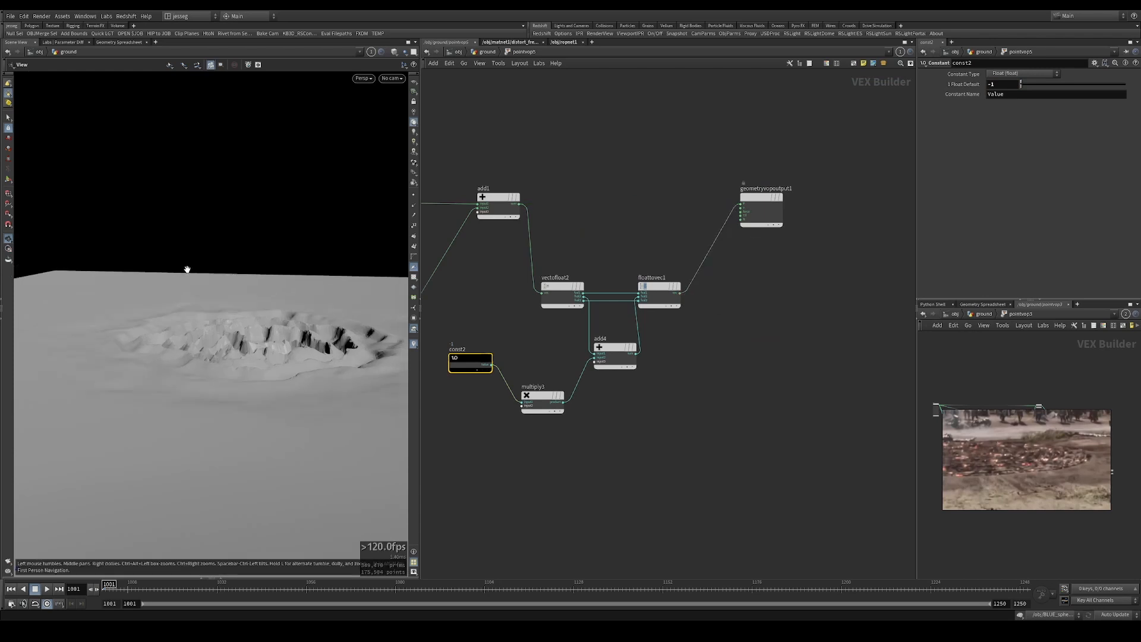
{"action": "right_click_drag", "start_coordinate": [248, 297], "coordinate": [188, 308]}
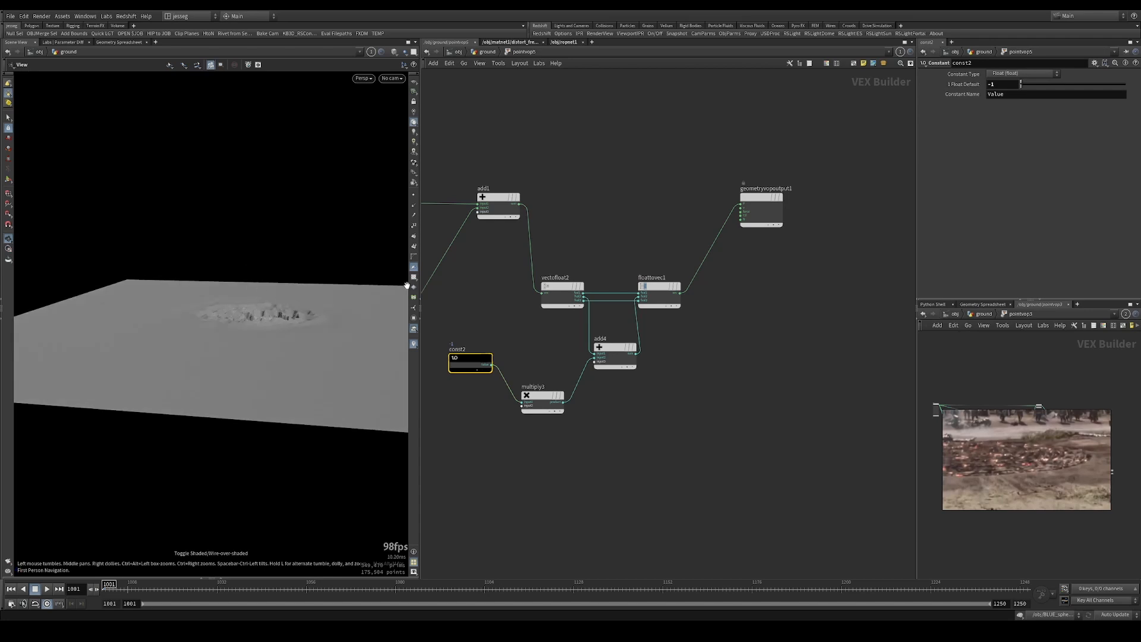
{"action": "left_click", "coordinate": [520, 205]}
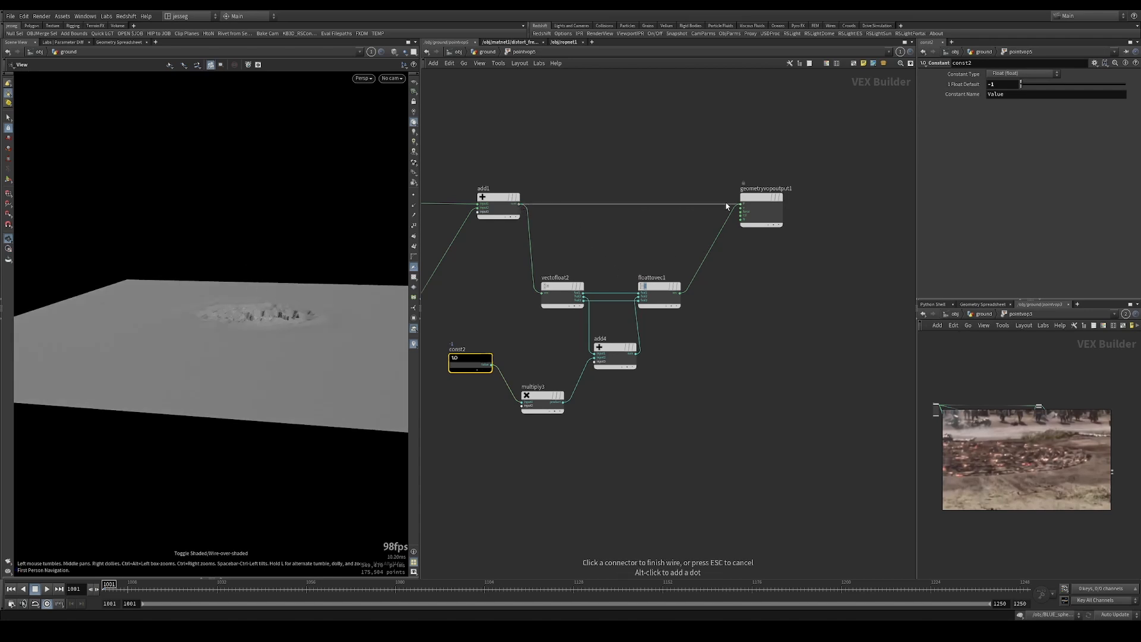
{"action": "left_click", "coordinate": [723, 220]}
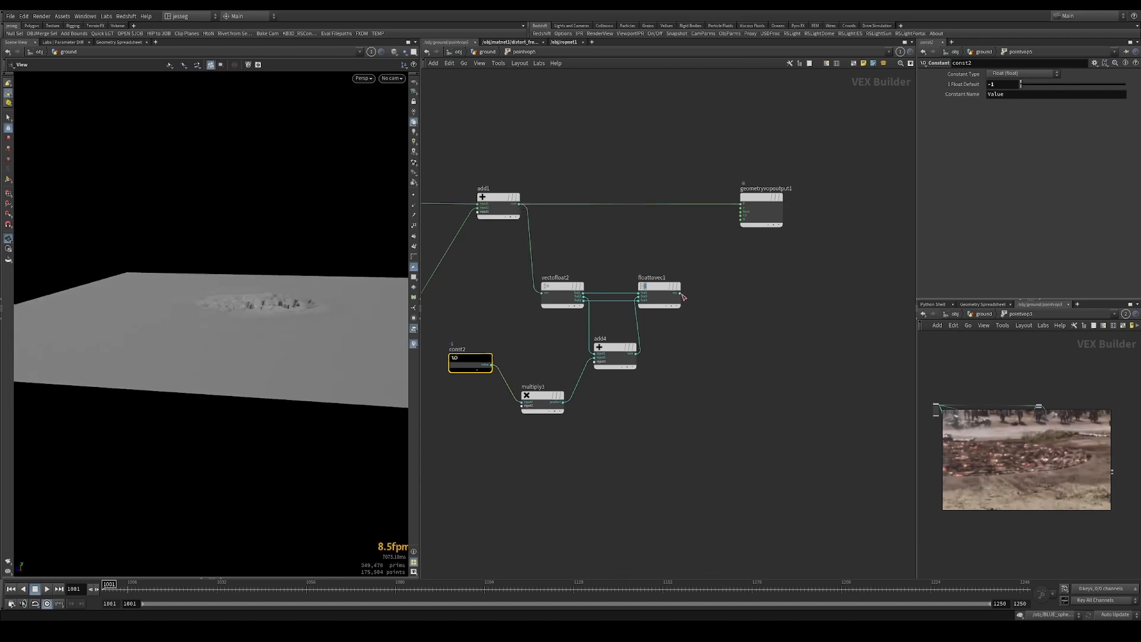
Move multiply3 and const2 lower to open up space beneath add4 in the pointvop5 network.
{"action": "middle_click_drag", "start_coordinate": [718, 337], "coordinate": [816, 277]}
{"action": "left_click_drag", "start_coordinate": [636, 338], "coordinate": [635, 397]}
{"action": "left_click_drag", "start_coordinate": [567, 305], "coordinate": [584, 350]}
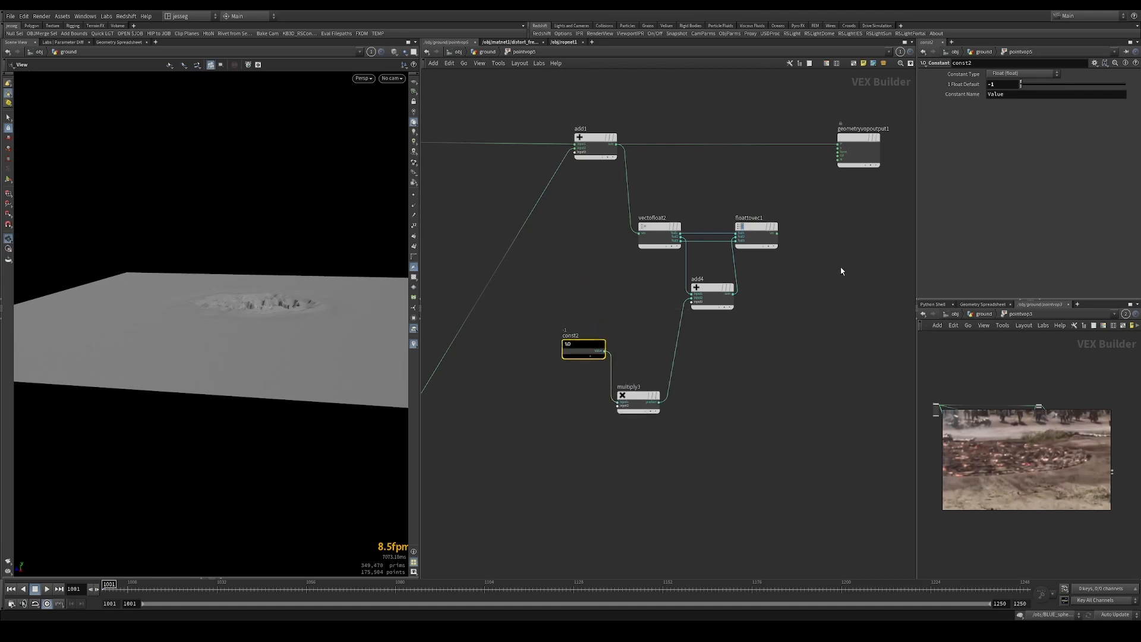
Connect the outer falloff ramp's output to multiply3's second input.
{"action": "scroll", "coordinate": [749, 314], "scroll_direction": "down", "scroll_amount": 4}
{"action": "middle_click_drag", "start_coordinate": [520, 418], "coordinate": [835, 297]}
{"action": "scroll", "coordinate": [532, 329], "scroll_direction": "up", "scroll_amount": 4}
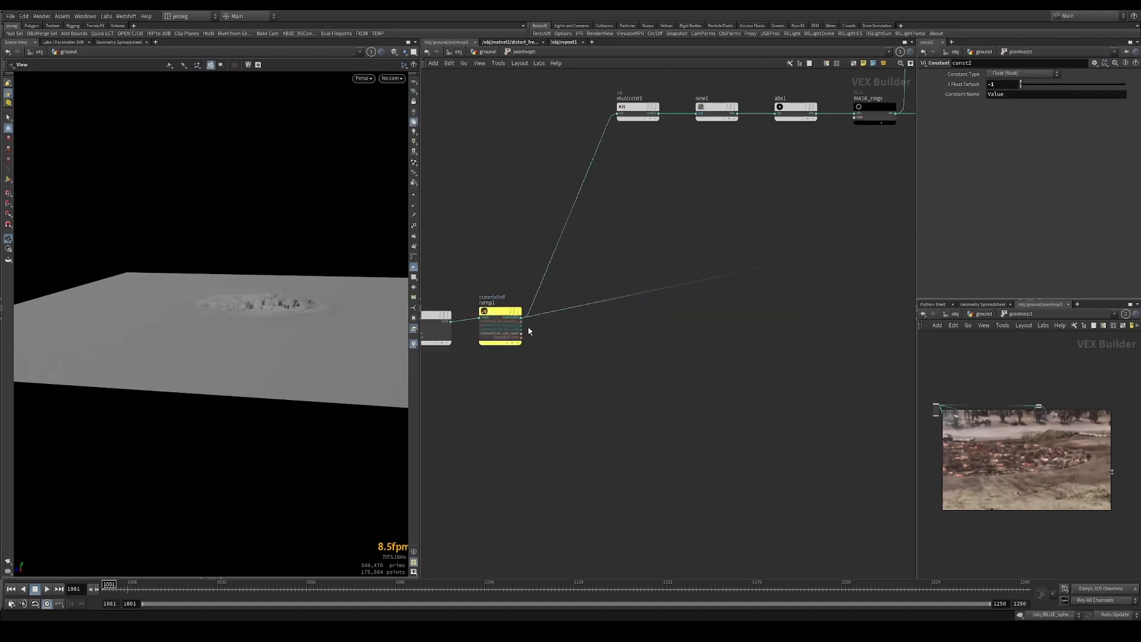
{"action": "left_click", "coordinate": [521, 318]}
{"action": "scroll", "coordinate": [689, 308], "scroll_direction": "down", "scroll_amount": 4}
{"action": "middle_click_drag", "start_coordinate": [729, 311], "coordinate": [527, 328]}
{"action": "middle_click_drag", "start_coordinate": [767, 298], "coordinate": [579, 387]}
{"action": "scroll", "coordinate": [653, 286], "scroll_direction": "up", "scroll_amount": 3}
{"action": "left_click", "coordinate": [667, 279]}
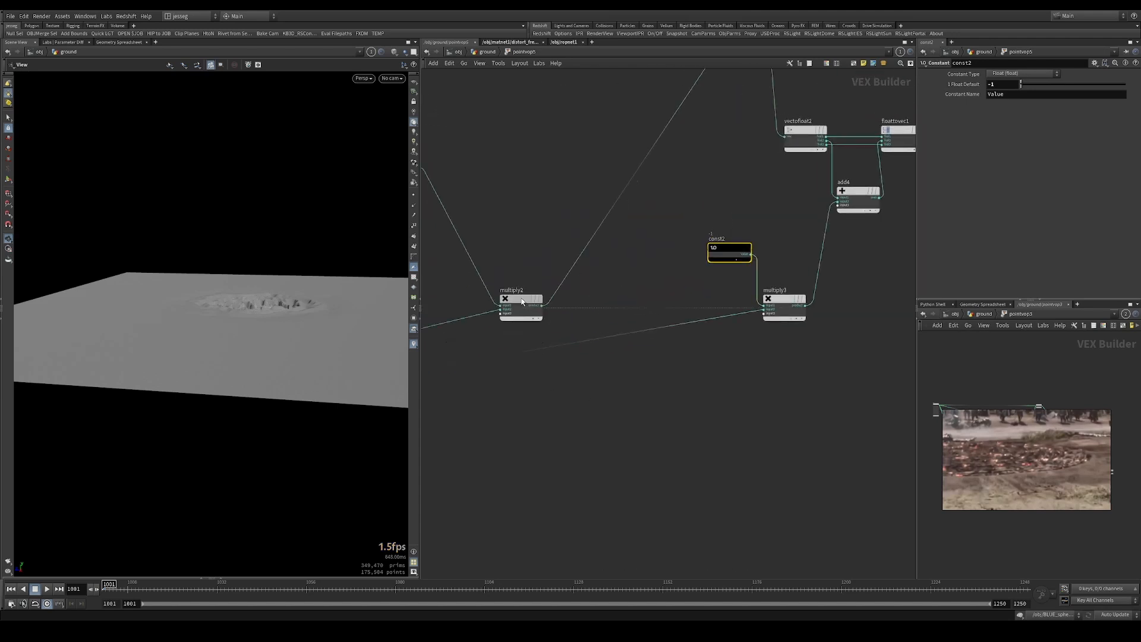
Connect floattovec1's vector output to the geometry output's P input and inspect the displaced crater.
{"action": "middle_click_drag", "start_coordinate": [856, 121], "coordinate": [638, 326]}
{"action": "left_click", "coordinate": [708, 343]}
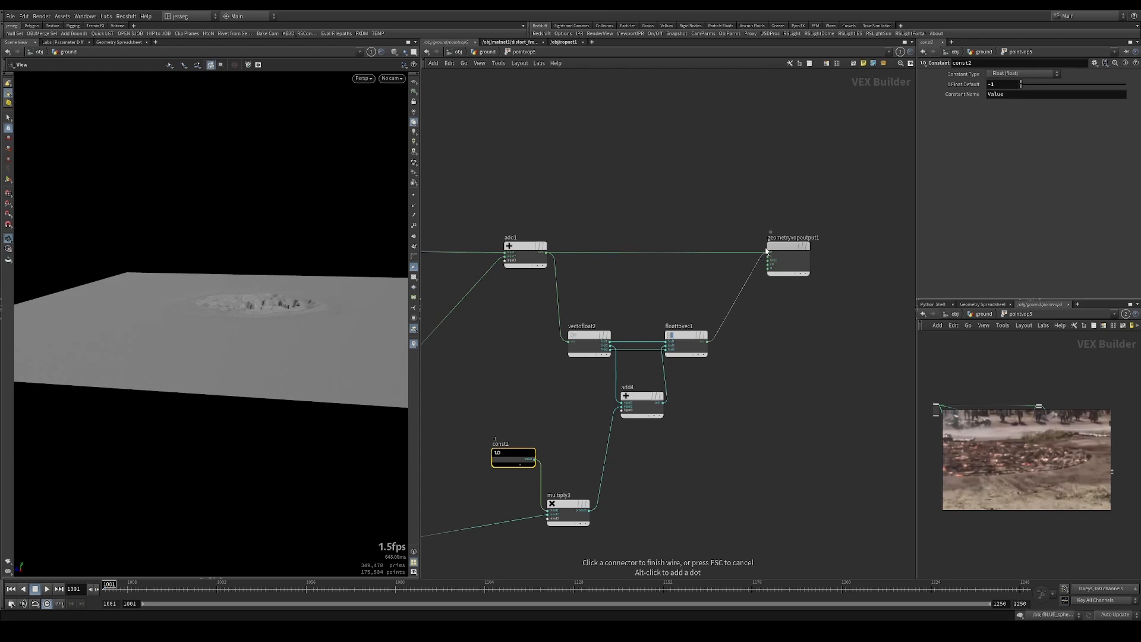
{"action": "left_click_drag", "start_coordinate": [252, 307], "coordinate": [265, 337]}
{"action": "scroll", "coordinate": [258, 305], "scroll_direction": "up", "scroll_amount": 3}
{"action": "middle_click_drag", "start_coordinate": [525, 349], "coordinate": [698, 318]}
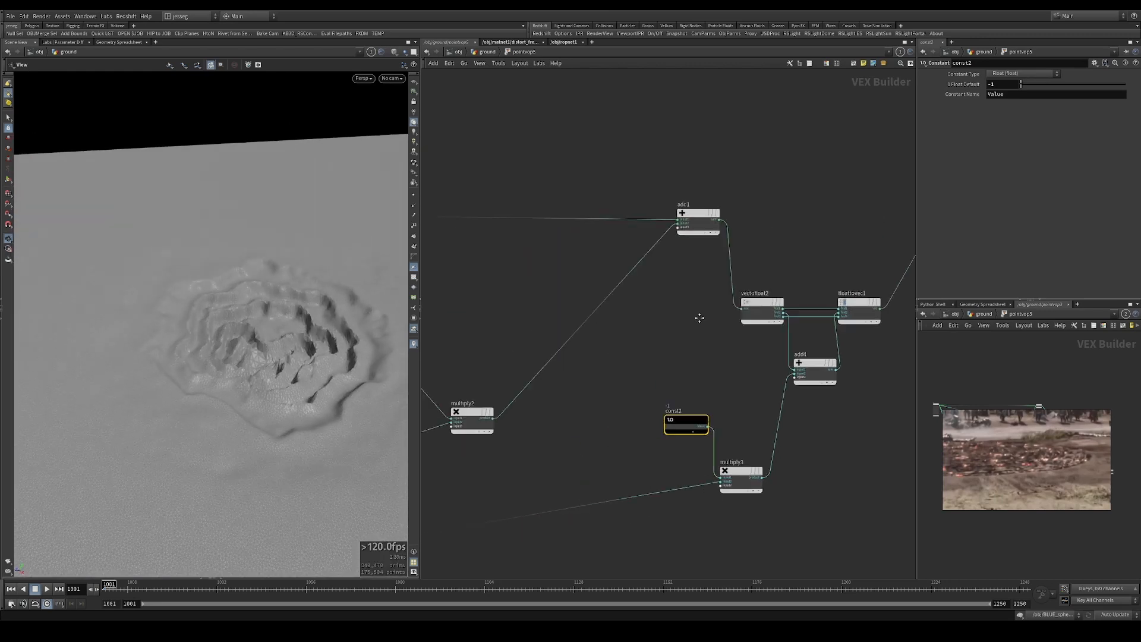
Try a multiplier of 0.2 on mulconst3 and adjust mulconst2's negative multiplier, checking the crater from several angles.
{"action": "scroll", "coordinate": [630, 333], "scroll_direction": "down", "scroll_amount": 3}
{"action": "middle_click_drag", "start_coordinate": [602, 339], "coordinate": [862, 322]}
{"action": "middle_click_drag", "start_coordinate": [619, 276], "coordinate": [703, 274]}
{"action": "left_click", "coordinate": [627, 283]}
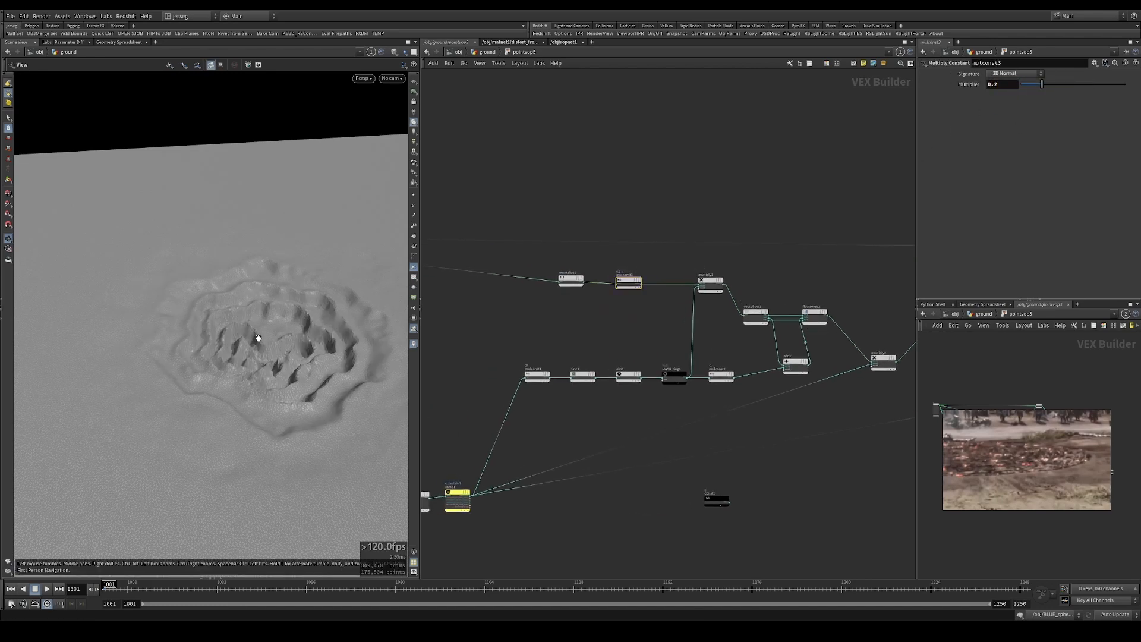
{"action": "left_click_drag", "start_coordinate": [255, 334], "coordinate": [239, 308]}
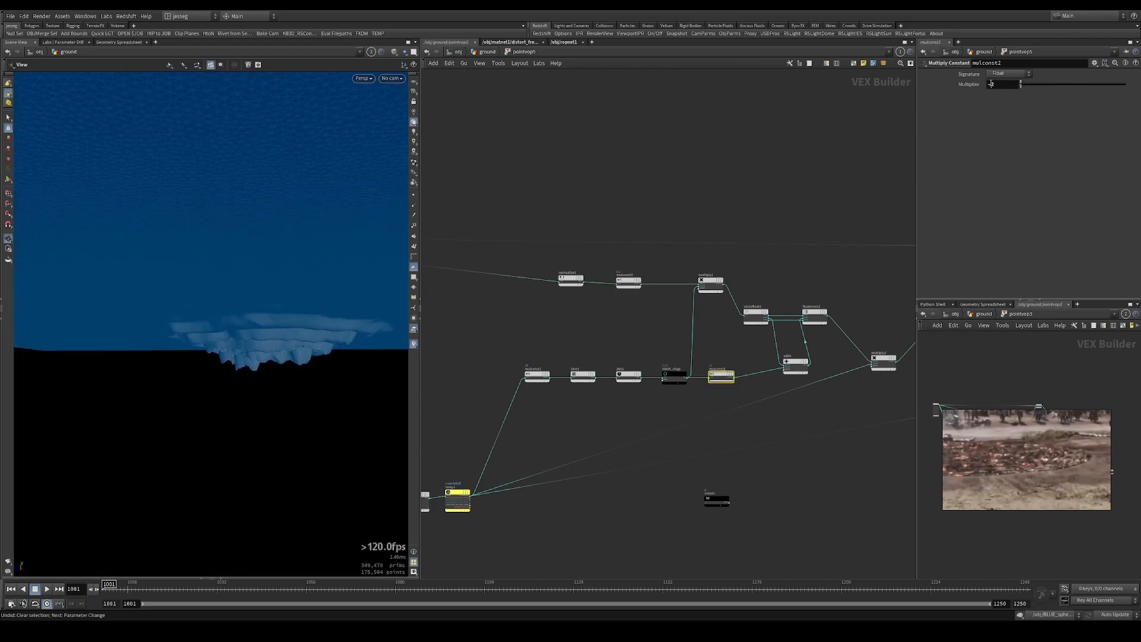
{"action": "left_click_drag", "start_coordinate": [287, 314], "coordinate": [258, 321]}
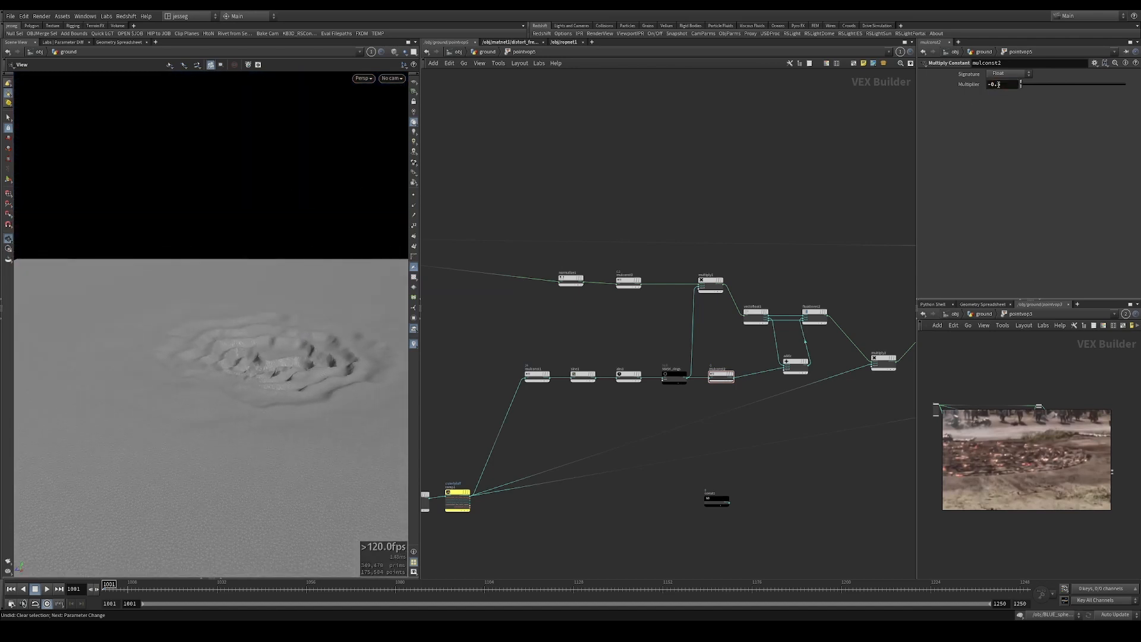
{"action": "left_click_drag", "start_coordinate": [260, 349], "coordinate": [224, 375]}
Set mulconst3's multiplier to 0.7 and inspect the crater from above and at ground level.
{"action": "left_click", "coordinate": [628, 281]}
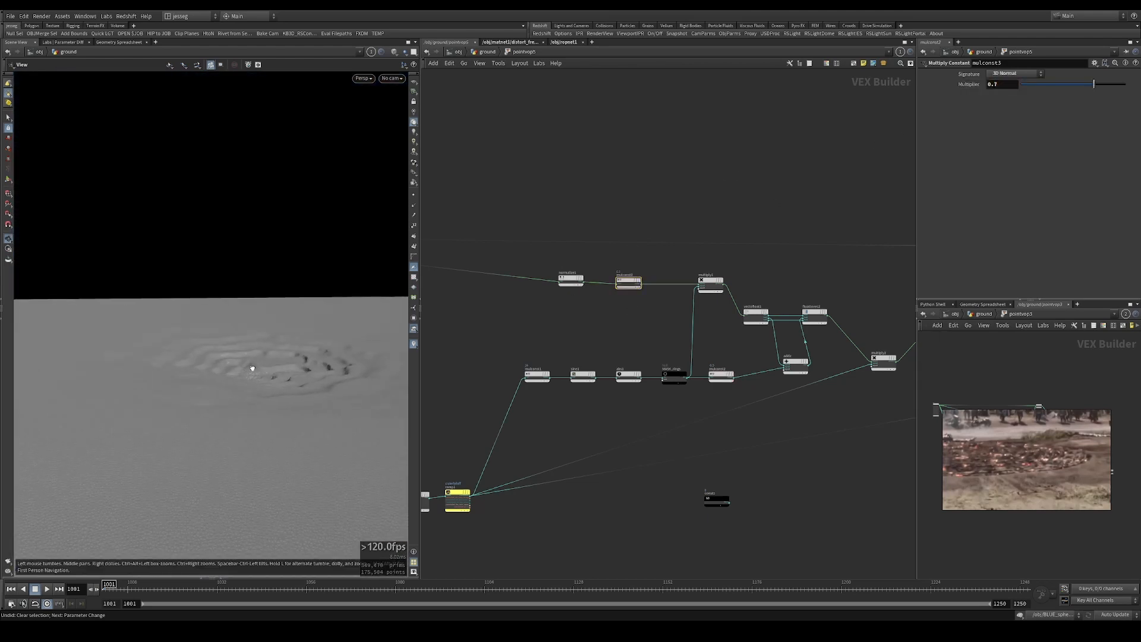
{"action": "left_click_drag", "start_coordinate": [255, 369], "coordinate": [313, 367]}
{"action": "left_click_drag", "start_coordinate": [216, 340], "coordinate": [306, 380]}
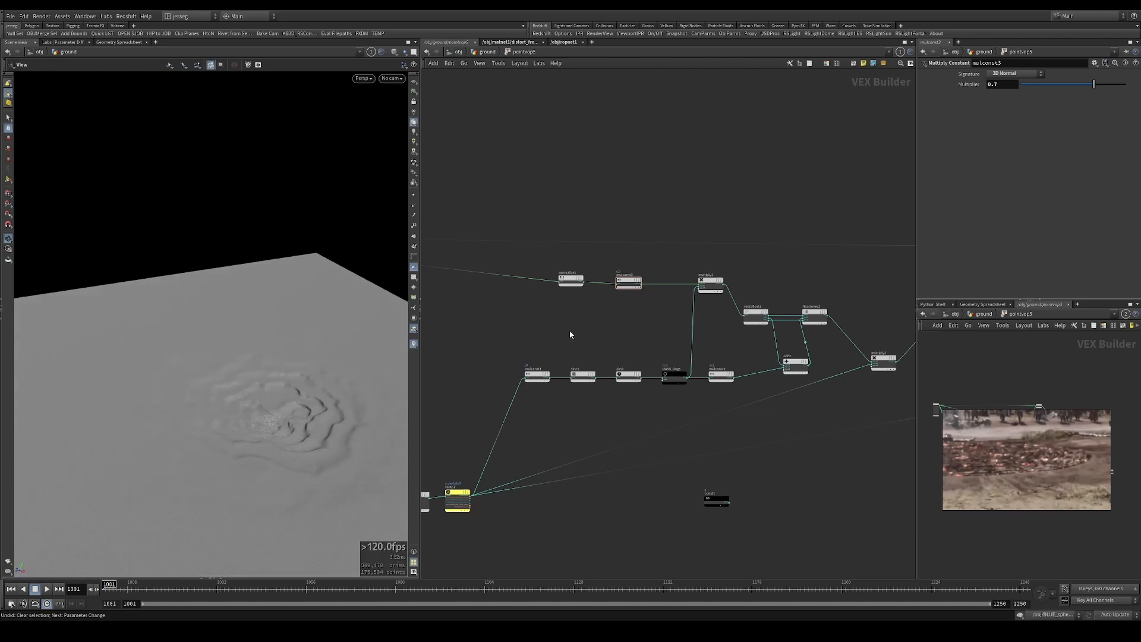
{"action": "left_click_drag", "start_coordinate": [371, 359], "coordinate": [255, 395]}
Move the geometry output node level with floattovec1.
{"action": "scroll", "coordinate": [641, 347], "scroll_direction": "down", "scroll_amount": 3}
{"action": "middle_click_drag", "start_coordinate": [797, 368], "coordinate": [752, 356]}
{"action": "scroll", "coordinate": [772, 302], "scroll_direction": "up", "scroll_amount": 3}
{"action": "left_click_drag", "start_coordinate": [769, 289], "coordinate": [795, 315]}
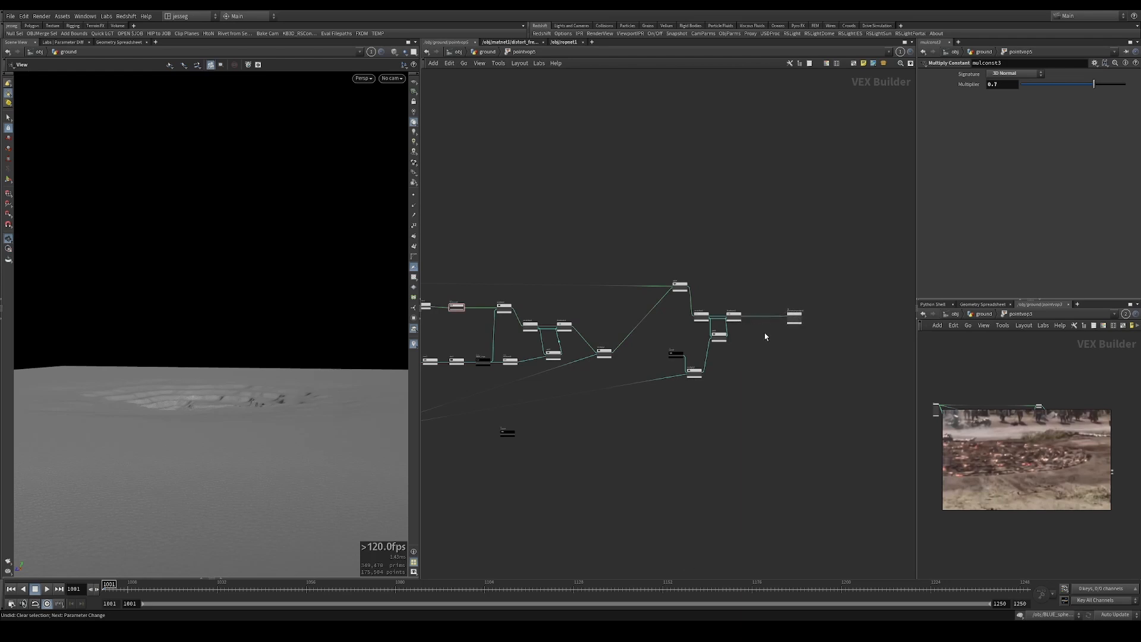
{"action": "left_click_drag", "start_coordinate": [194, 400], "coordinate": [208, 416]}
{"action": "middle_click_drag", "start_coordinate": [601, 419], "coordinate": [820, 370]}
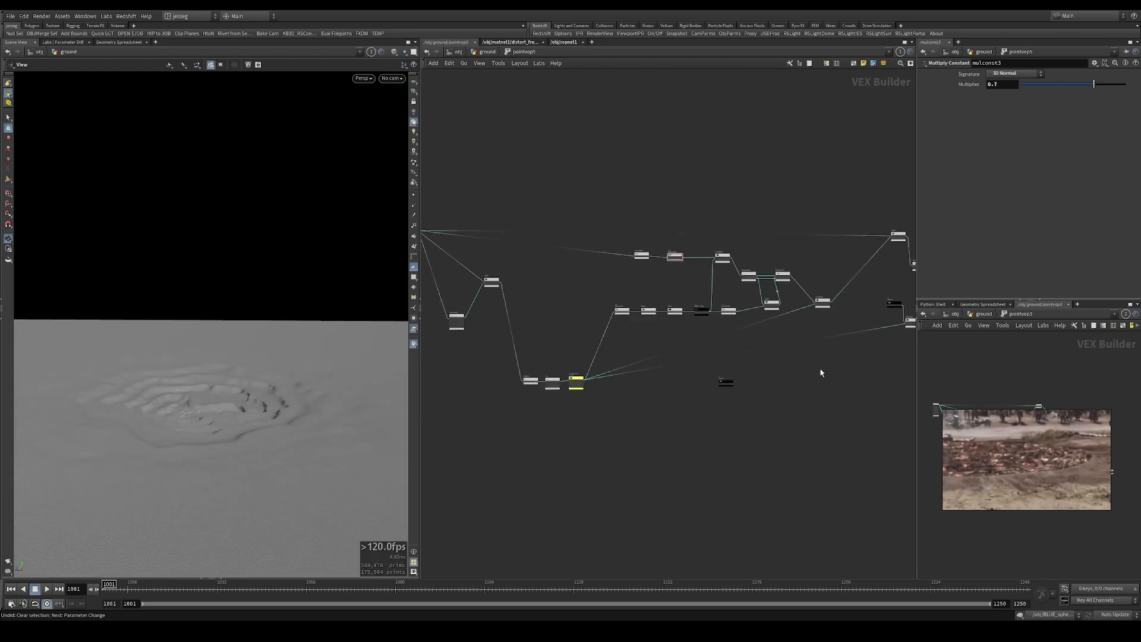
Return to the ground network and display pointvop1's crater for inspection.
{"action": "scroll", "coordinate": [739, 343], "scroll_direction": "down", "scroll_amount": 2}
{"action": "left_click", "coordinate": [478, 54]}
{"action": "left_click", "coordinate": [752, 299]}
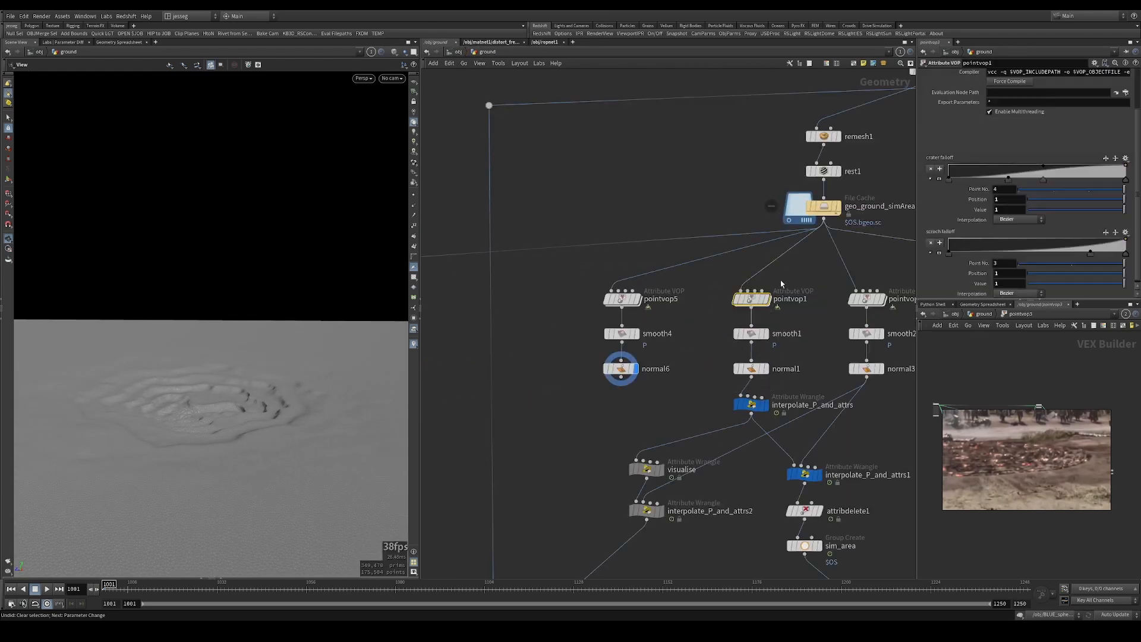
{"action": "left_click", "coordinate": [765, 299]}
{"action": "left_click_drag", "start_coordinate": [222, 351], "coordinate": [257, 416]}
{"action": "scroll", "coordinate": [242, 400], "scroll_direction": "down", "scroll_amount": 3}
{"action": "right_click_drag", "start_coordinate": [304, 395], "coordinate": [372, 357]}
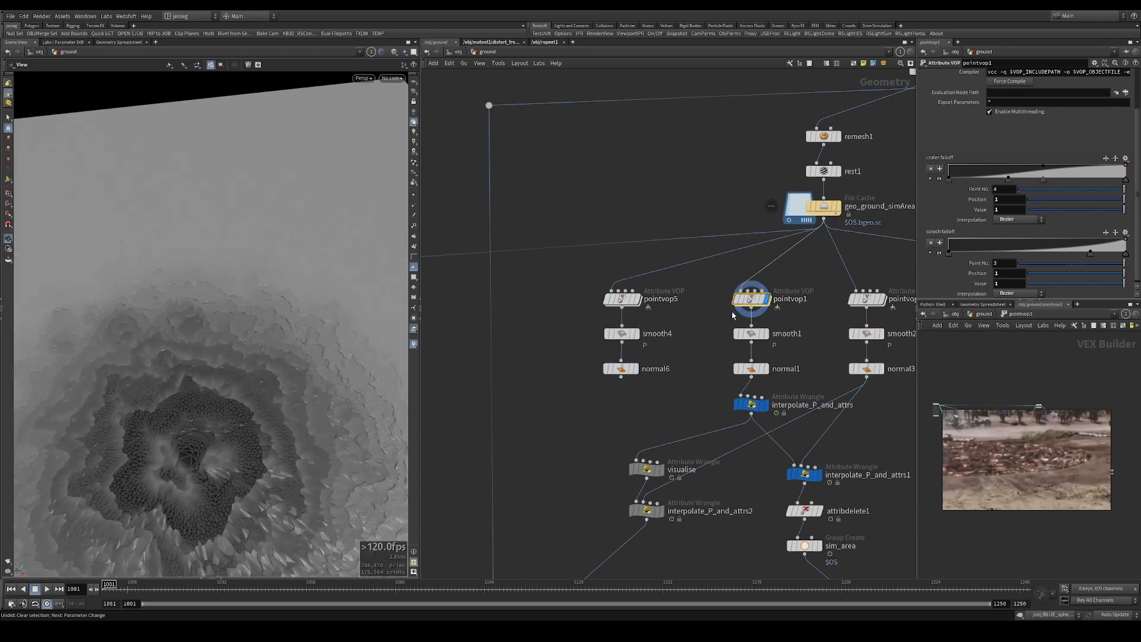
Open pointvop1 and examine how turbnoise1 and add4 distort the position feeding the falloff, checking the crater's shape.
{"action": "double_click", "coordinate": [751, 299]}
{"action": "scroll", "coordinate": [583, 325], "scroll_direction": "up", "scroll_amount": 5}
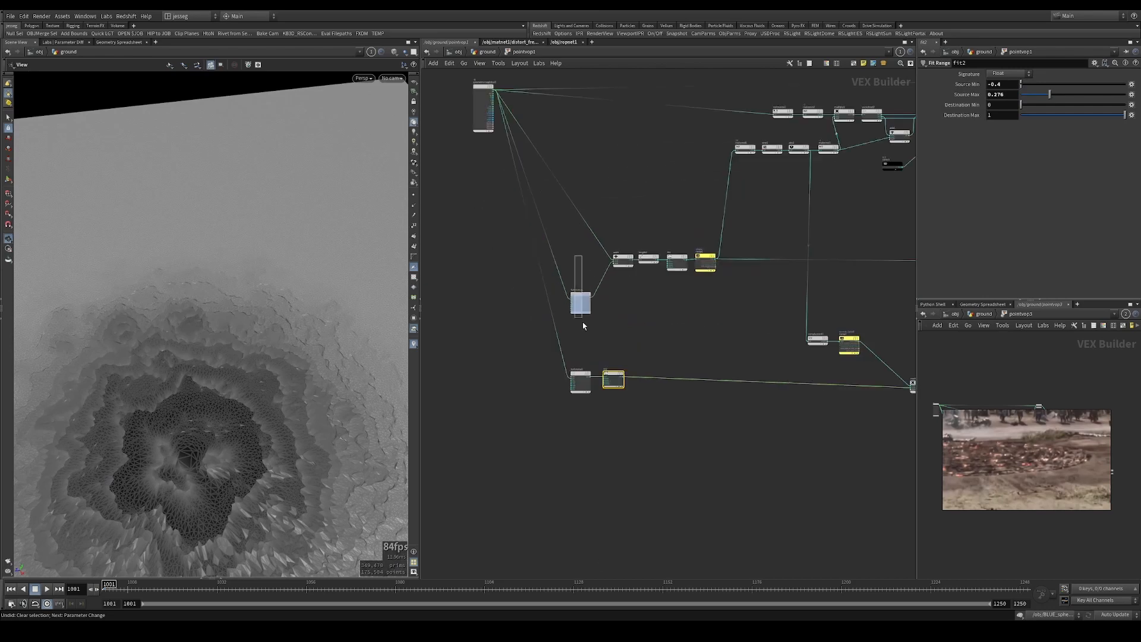
{"action": "left_click", "coordinate": [583, 324]}
{"action": "scroll", "coordinate": [583, 326], "scroll_direction": "up", "scroll_amount": 3}
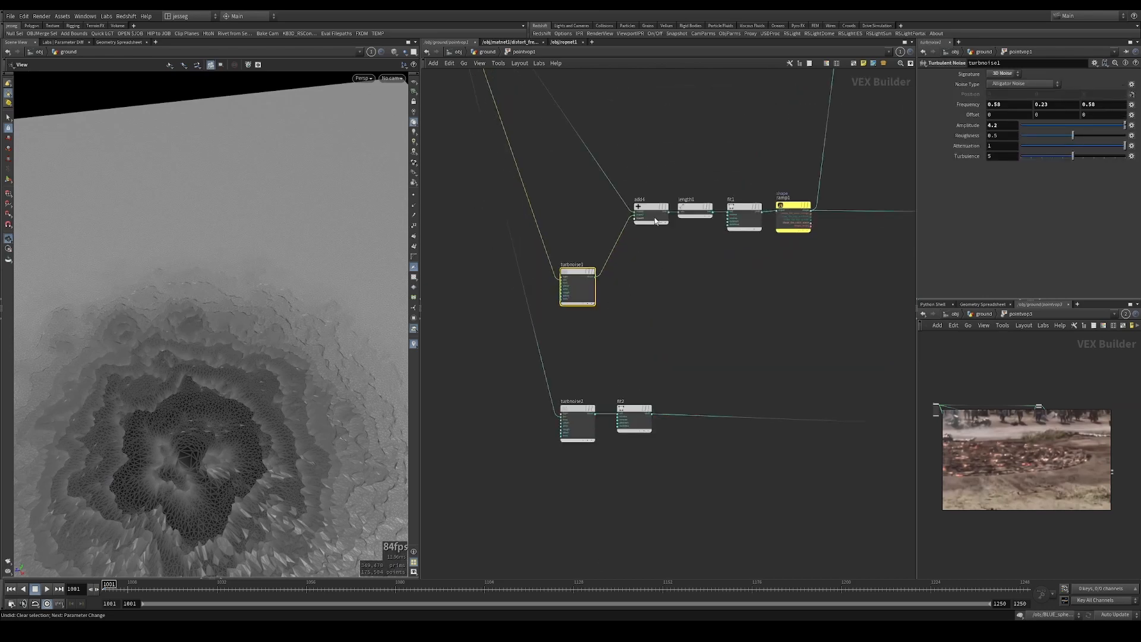
{"action": "left_click_drag", "start_coordinate": [646, 210], "coordinate": [642, 211]}
{"action": "right_click_drag", "start_coordinate": [277, 408], "coordinate": [219, 425]}
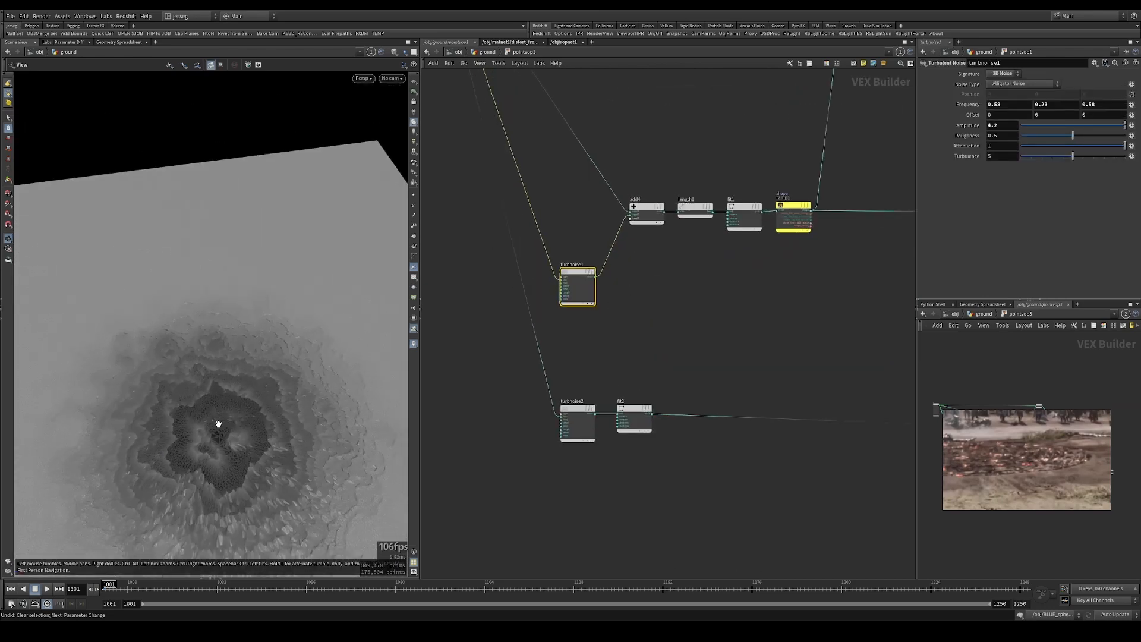
{"action": "left_click_drag", "start_coordinate": [219, 424], "coordinate": [230, 377]}
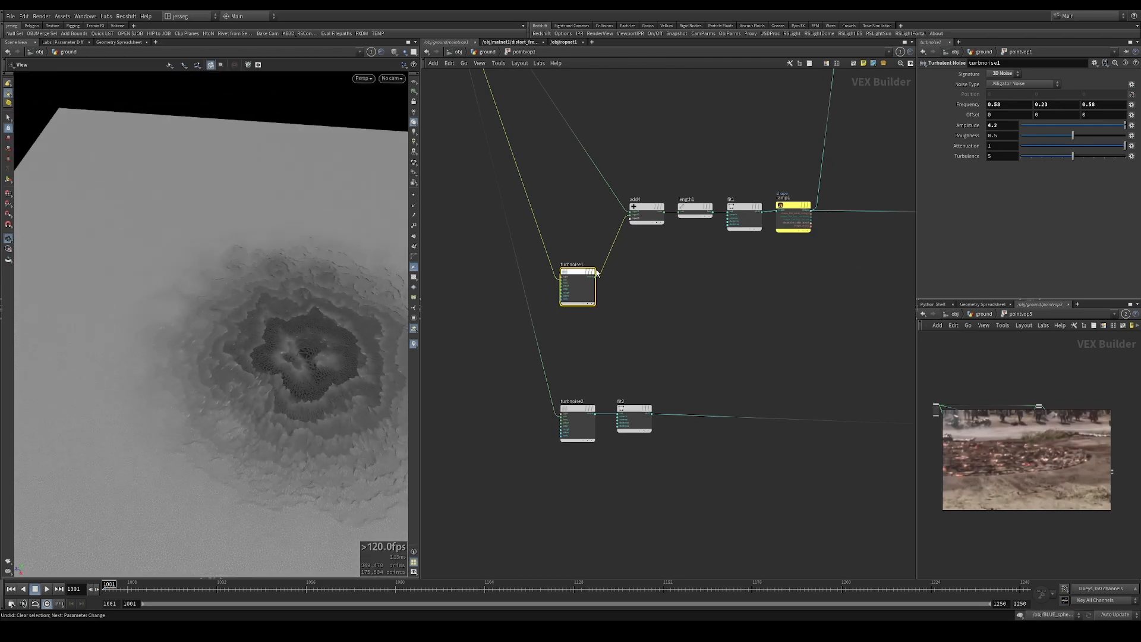
{"action": "left_click_drag", "start_coordinate": [659, 267], "coordinate": [655, 148]}
{"action": "middle_click_drag", "start_coordinate": [655, 148], "coordinate": [593, 208]}
{"action": "left_click_drag", "start_coordinate": [601, 184], "coordinate": [620, 237]}
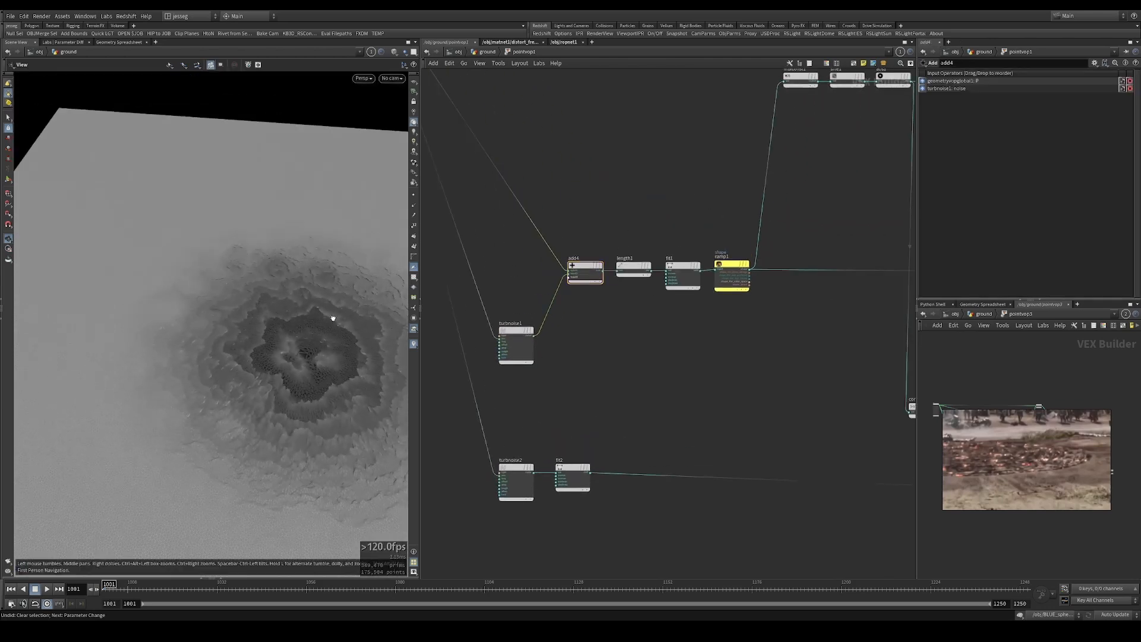
{"action": "left_click_drag", "start_coordinate": [332, 318], "coordinate": [459, 301]}
{"action": "scroll", "coordinate": [742, 307], "scroll_direction": "down", "scroll_amount": 3}
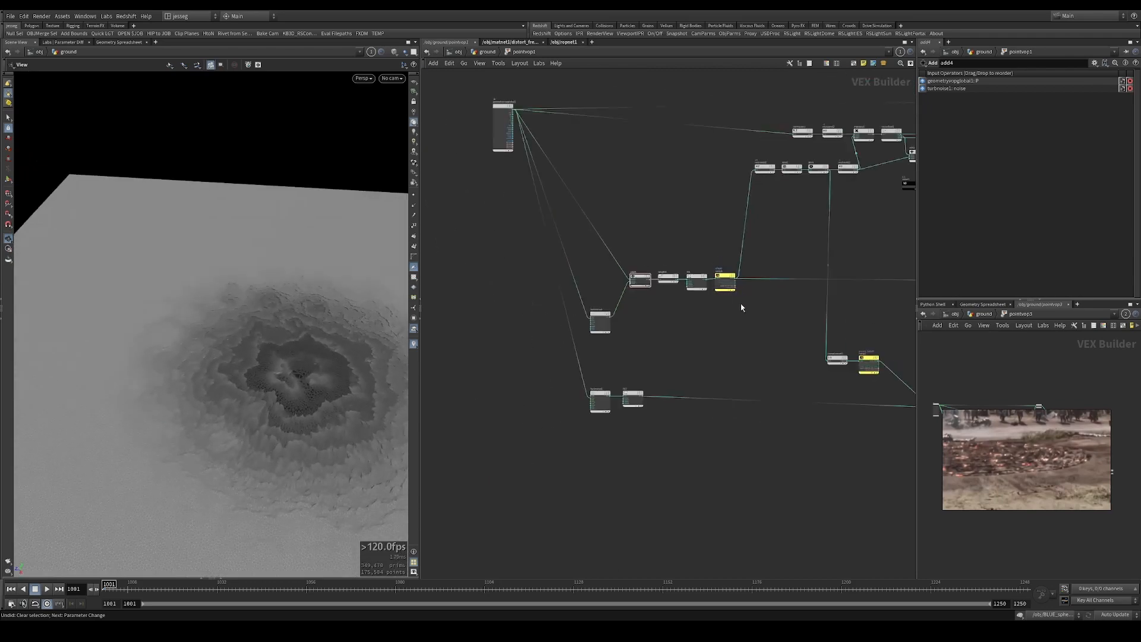
Examine pointvop1's noise-and-falloff chain and follow its ramp output into the ring displacement and mask branches.
{"action": "middle_click_drag", "start_coordinate": [742, 307], "coordinate": [653, 341]}
{"action": "scroll", "coordinate": [510, 287], "scroll_direction": "up", "scroll_amount": 3}
{"action": "left_click_drag", "start_coordinate": [517, 287], "coordinate": [725, 419]}
{"action": "key", "text": "f"}
{"action": "scroll", "coordinate": [733, 408], "scroll_direction": "down", "scroll_amount": 6}
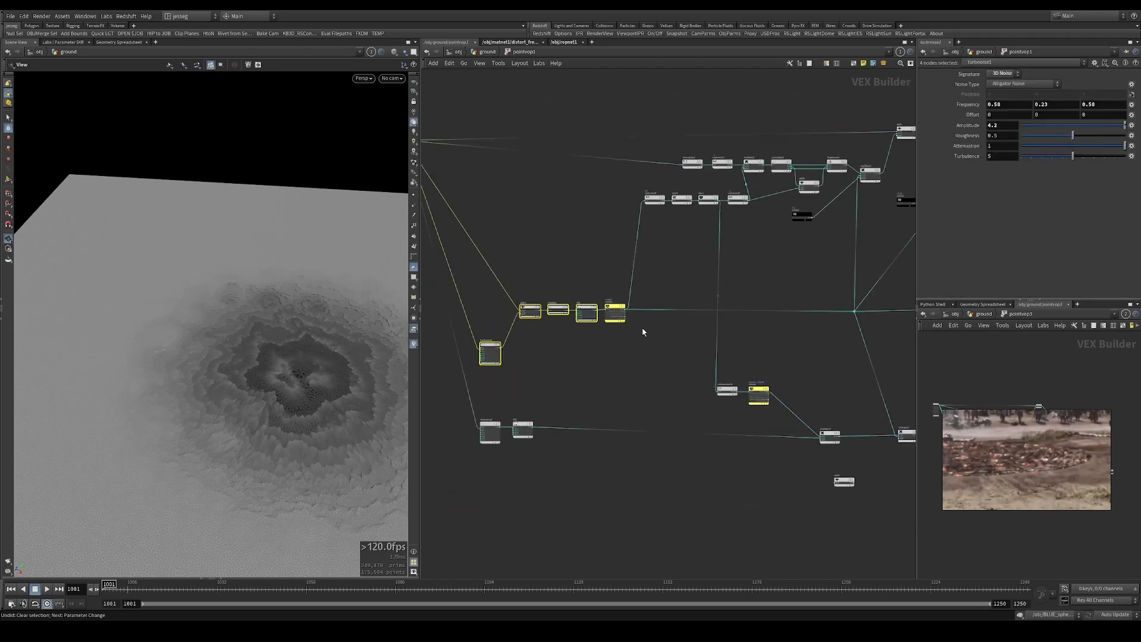
{"action": "scroll", "coordinate": [606, 330], "scroll_direction": "up", "scroll_amount": 4}
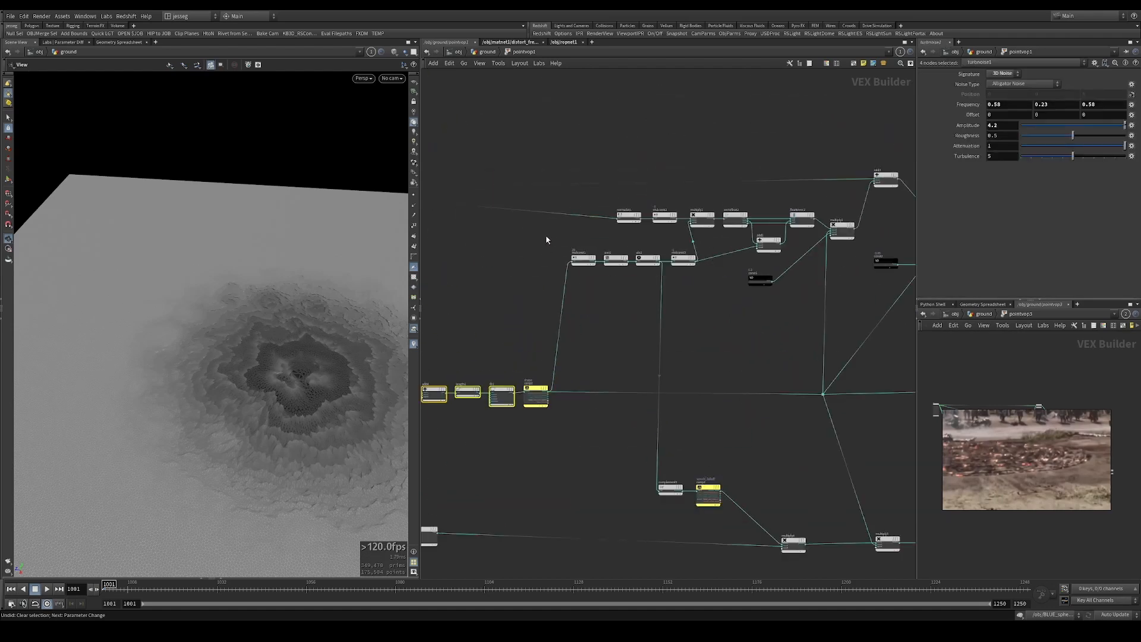
{"action": "left_click_drag", "start_coordinate": [546, 240], "coordinate": [528, 294]}
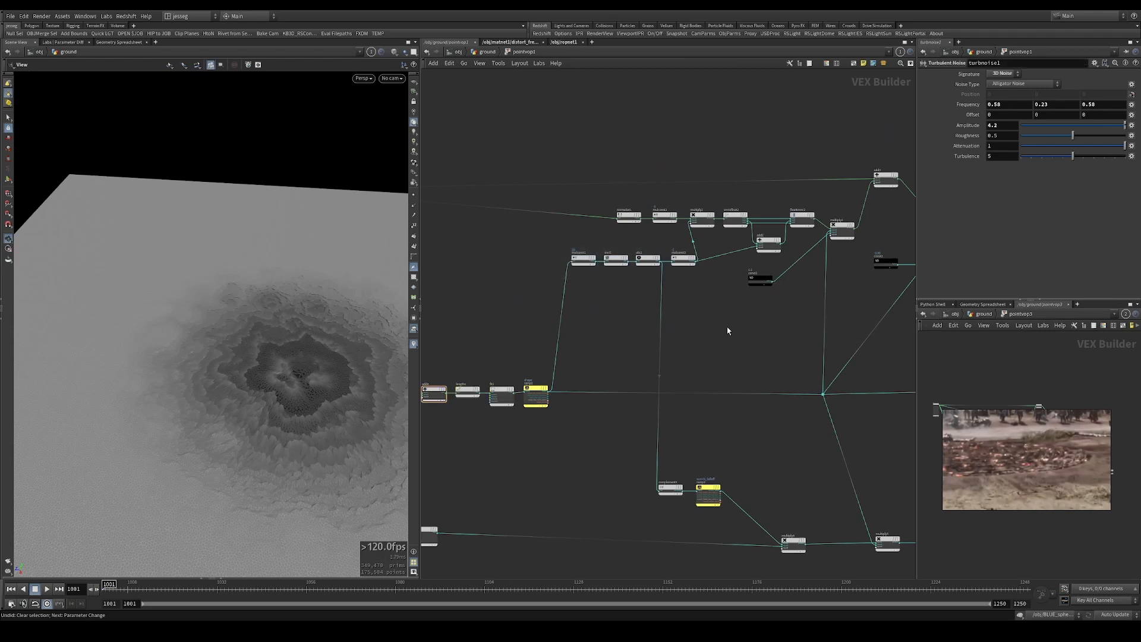
{"action": "middle_click_drag", "start_coordinate": [727, 331], "coordinate": [573, 331]}
{"action": "scroll", "coordinate": [672, 322], "scroll_direction": "down", "scroll_amount": 2}
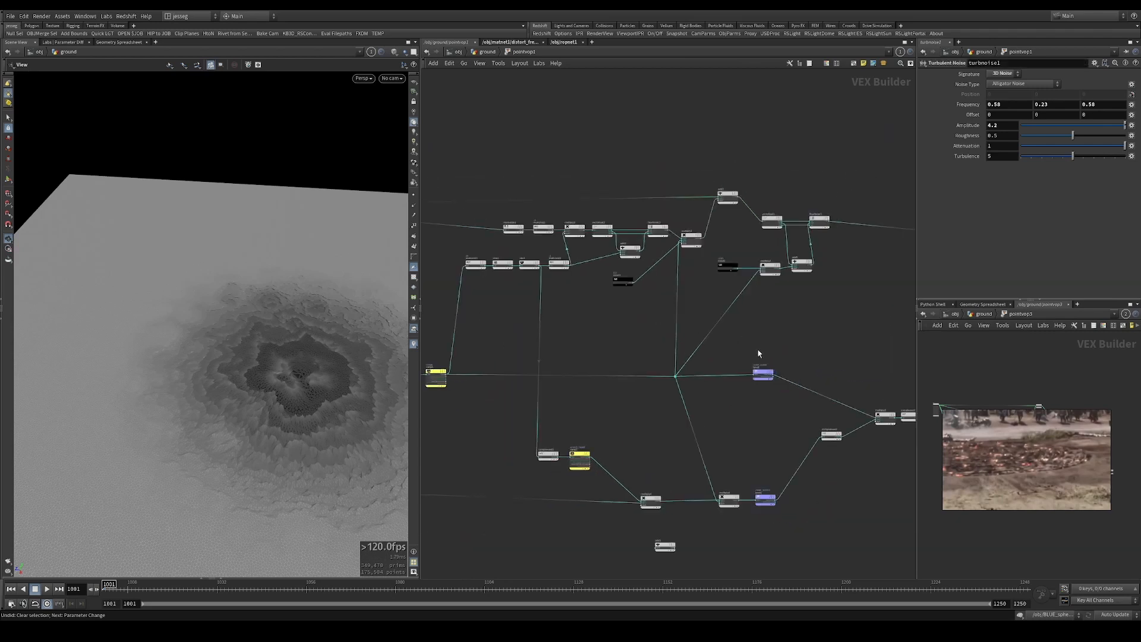
{"action": "middle_click_drag", "start_coordinate": [758, 353], "coordinate": [845, 267]}
{"action": "scroll", "coordinate": [724, 344], "scroll_direction": "down", "scroll_amount": 2}
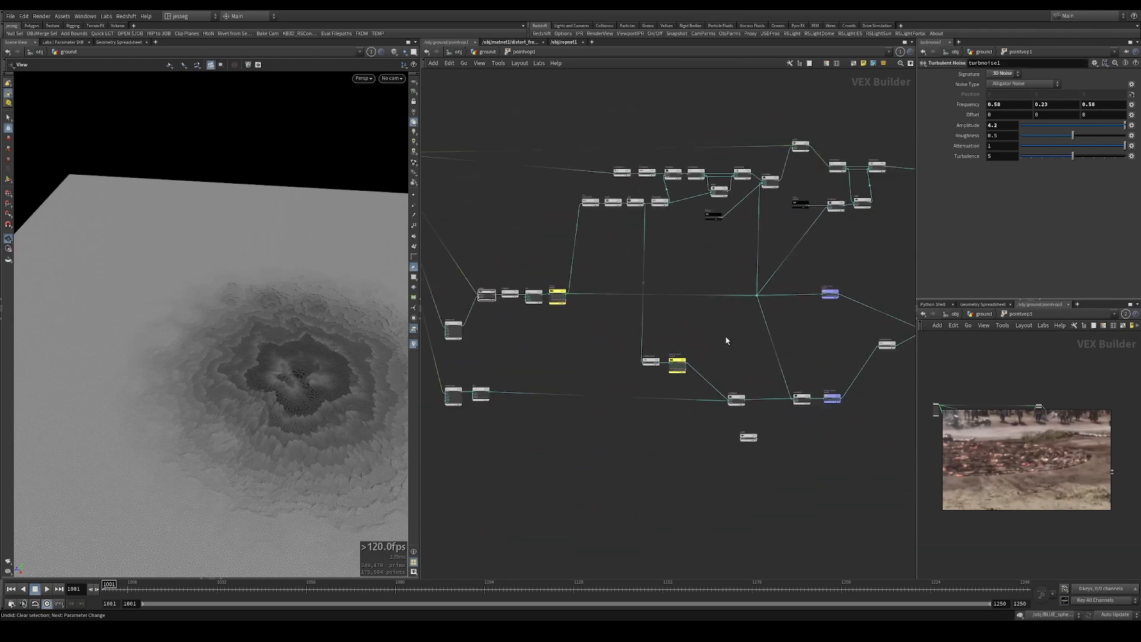
{"action": "middle_click_drag", "start_coordinate": [758, 375], "coordinate": [559, 402]}
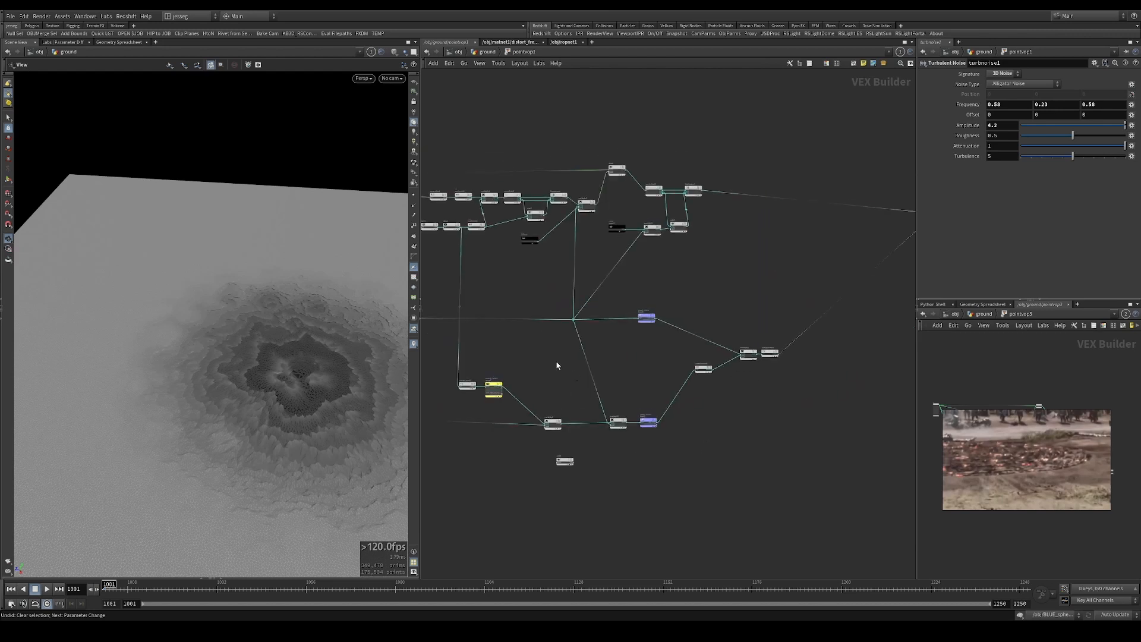
Examine pointvop1's lower mask branch with its complement and multiply nodes, and the vertical offset nodes before the output.
{"action": "key", "text": "l"}
{"action": "left_click_drag", "start_coordinate": [505, 344], "coordinate": [620, 420]}
{"action": "left_click_drag", "start_coordinate": [612, 324], "coordinate": [799, 447]}
{"action": "left_click_drag", "start_coordinate": [764, 280], "coordinate": [870, 356], "text": "shift"}
{"action": "key", "text": "l"}
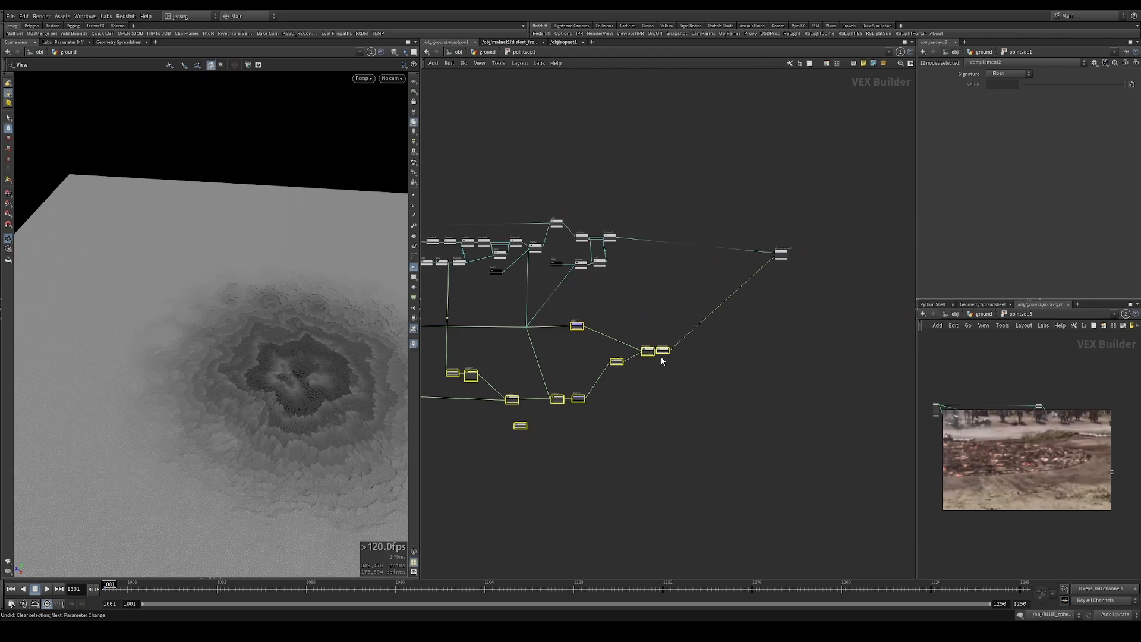
{"action": "scroll", "coordinate": [681, 322], "scroll_direction": "up", "scroll_amount": 4}
{"action": "left_click", "coordinate": [667, 321]}
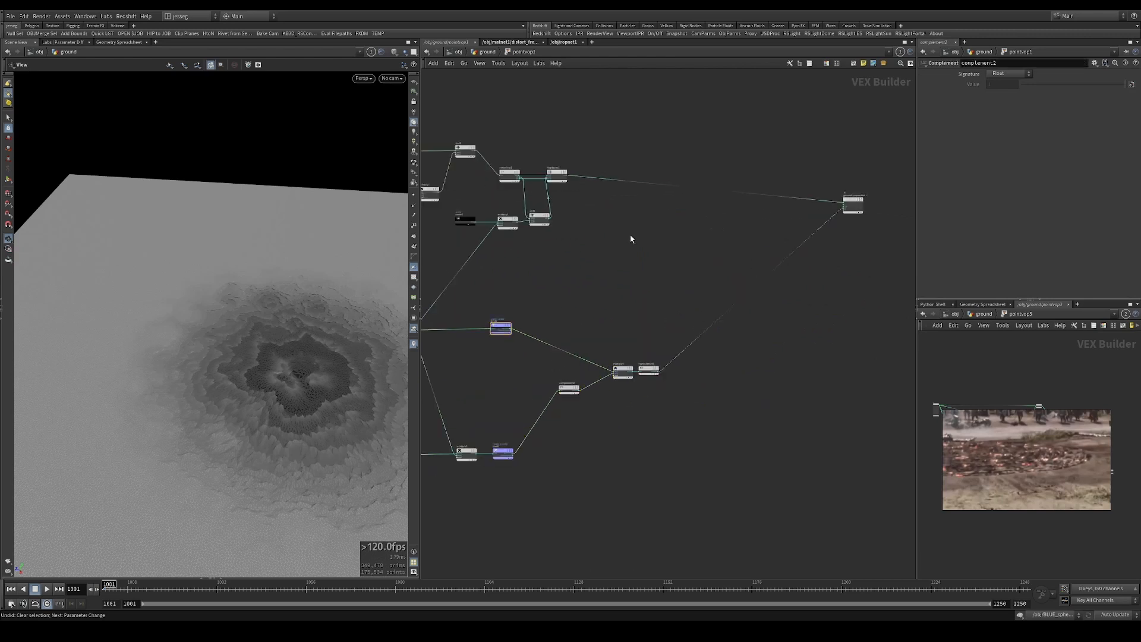
{"action": "middle_click_drag", "start_coordinate": [631, 239], "coordinate": [698, 292]}
{"action": "scroll", "coordinate": [583, 286], "scroll_direction": "up", "scroll_amount": 3}
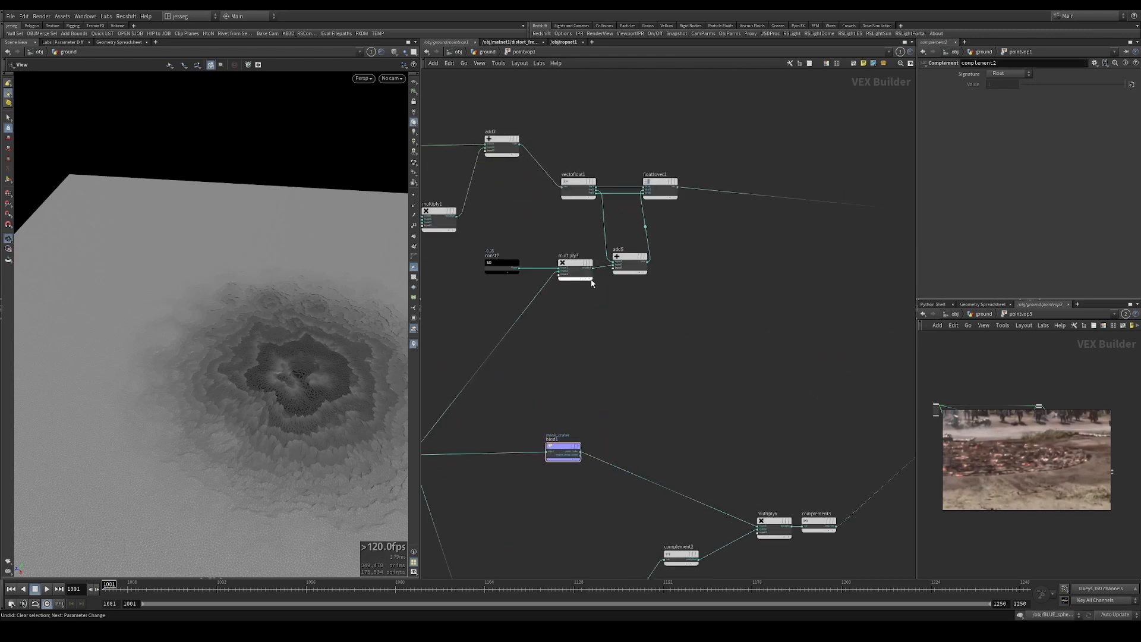
{"action": "scroll", "coordinate": [648, 214], "scroll_direction": "down", "scroll_amount": 3}
Return to the ground network and display smooth1 to inspect the smoothed crater up close.
{"action": "left_click", "coordinate": [487, 53]}
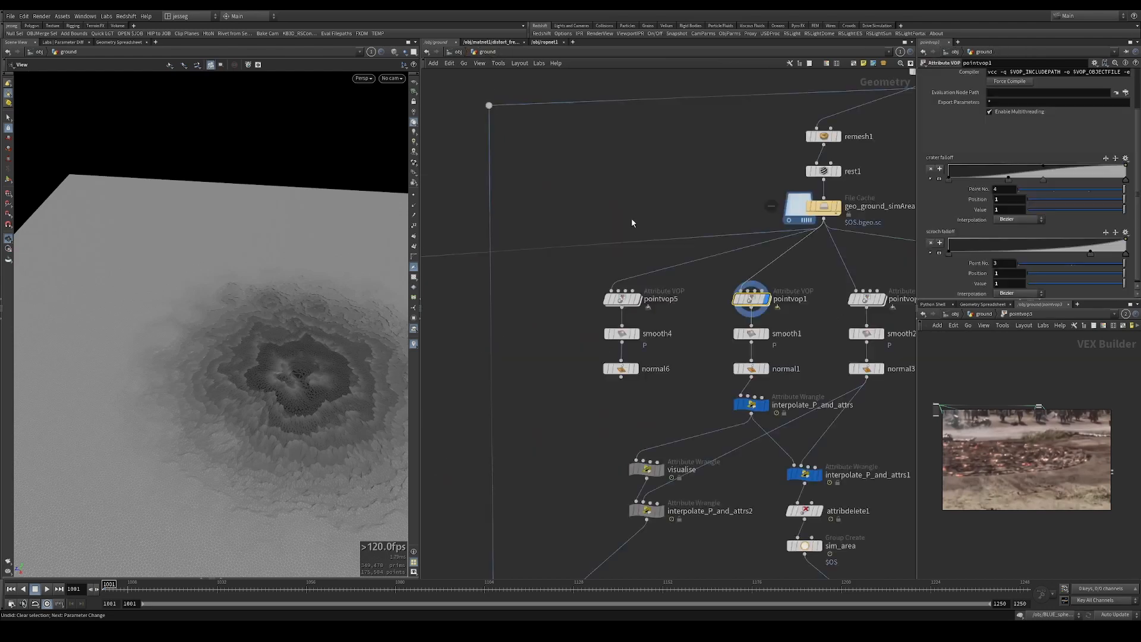
{"action": "left_click", "coordinate": [751, 334]}
{"action": "left_click_drag", "start_coordinate": [275, 357], "coordinate": [357, 333]}
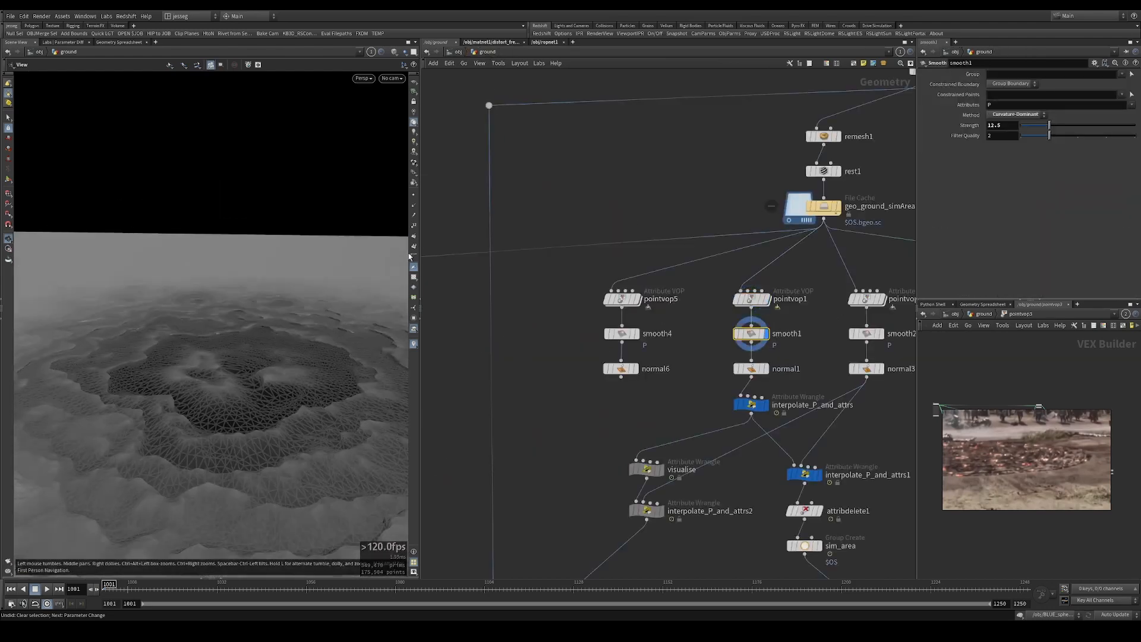
Reopen pointvop1, check the mask_crater bind node, and move the geometry output node closer to the other nodes.
{"action": "double_click", "coordinate": [749, 298]}
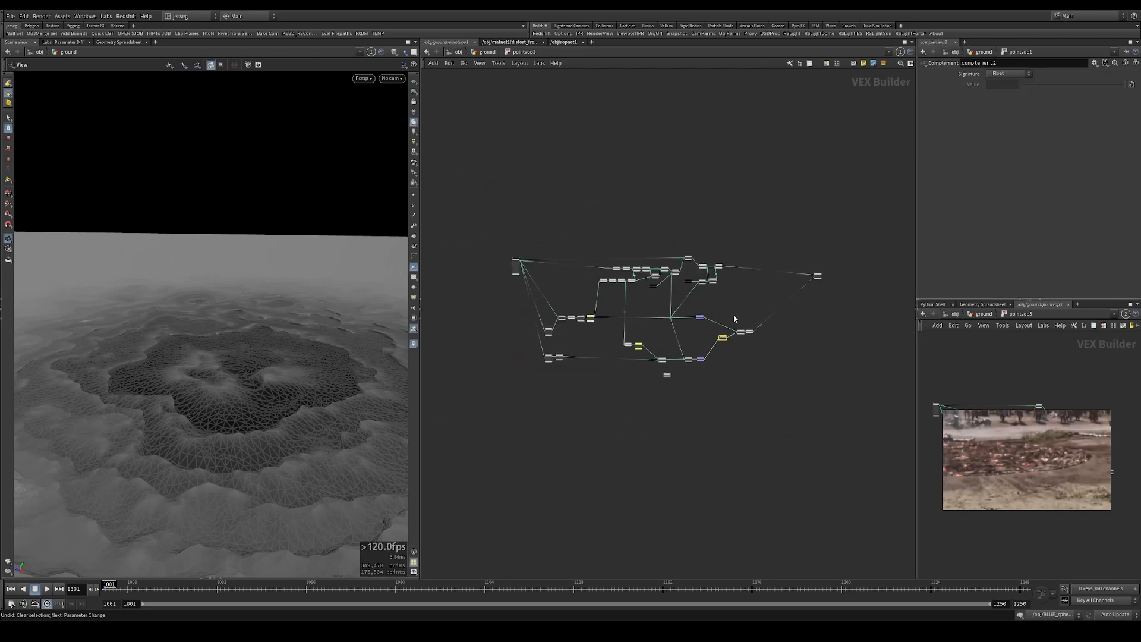
{"action": "left_click_drag", "start_coordinate": [769, 342], "coordinate": [626, 370]}
{"action": "left_click", "coordinate": [700, 317]}
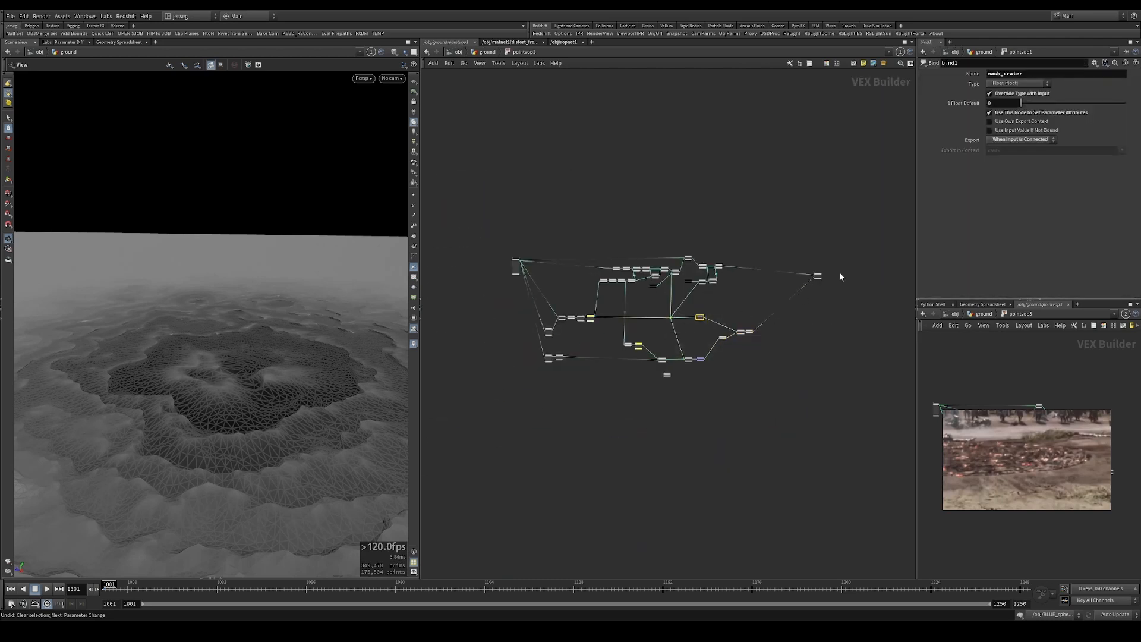
{"action": "left_click_drag", "start_coordinate": [817, 277], "coordinate": [771, 306]}
Wire the output of fit2 into the Cd input of geometryvopoutput1 to preview the noise as color.
{"action": "scroll", "coordinate": [553, 366], "scroll_direction": "up", "scroll_amount": 9}
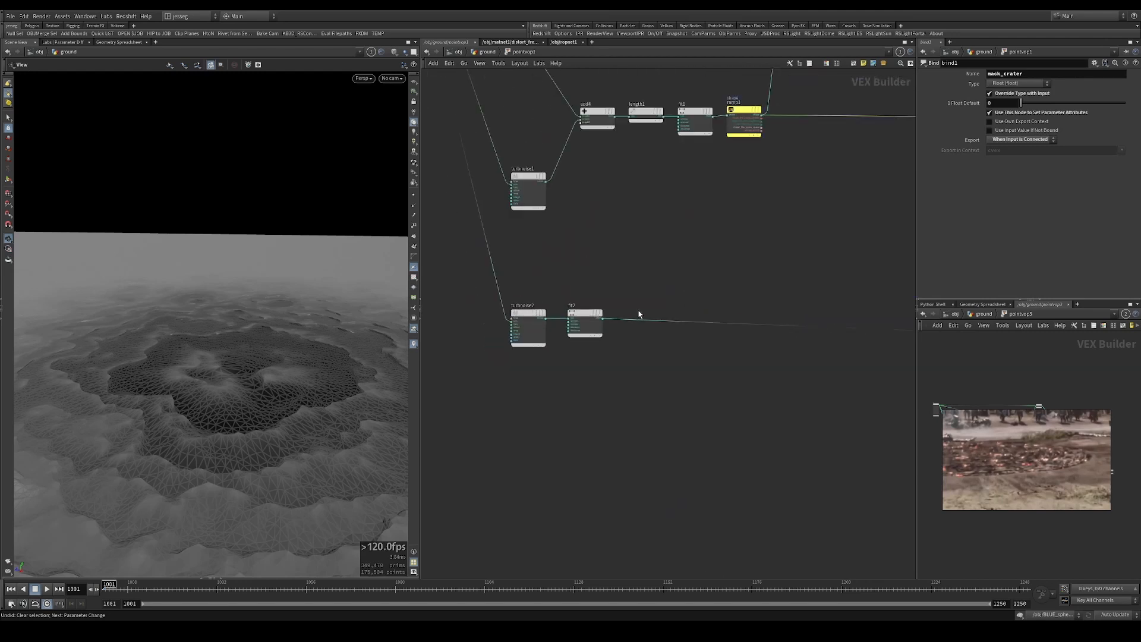
{"action": "scroll", "coordinate": [637, 313], "scroll_direction": "down", "scroll_amount": 1}
{"action": "left_click", "coordinate": [609, 319]}
{"action": "scroll", "coordinate": [713, 285], "scroll_direction": "down", "scroll_amount": 4}
{"action": "middle_click_drag", "start_coordinate": [868, 220], "coordinate": [687, 296]}
{"action": "middle_click_drag", "start_coordinate": [901, 271], "coordinate": [708, 307]}
{"action": "scroll", "coordinate": [707, 307], "scroll_direction": "up", "scroll_amount": 1}
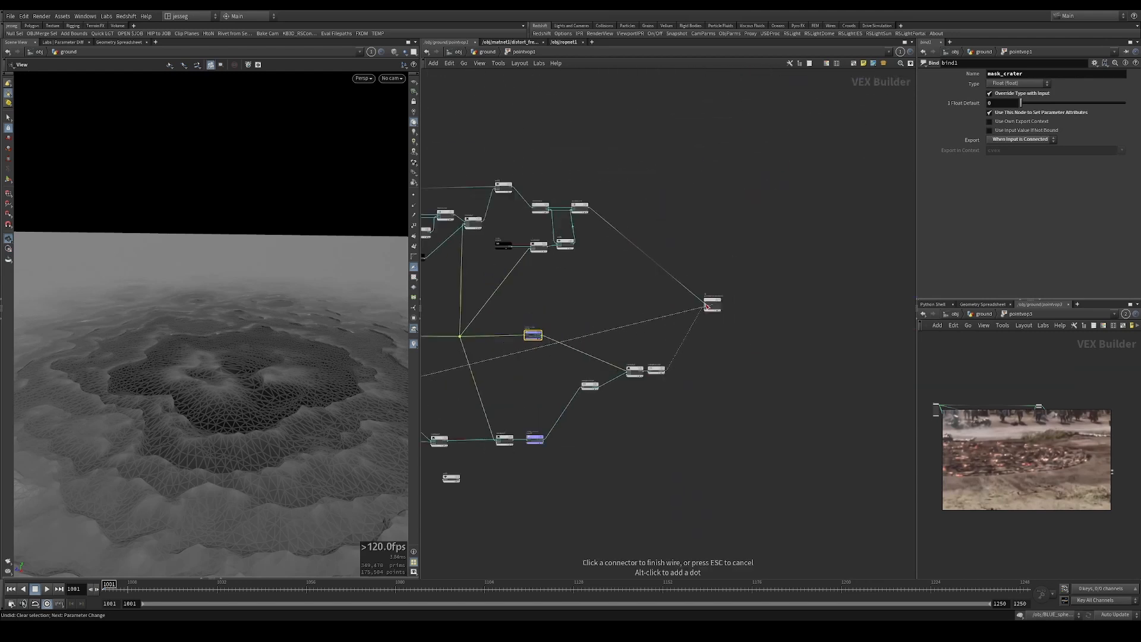
{"action": "scroll", "coordinate": [707, 306], "scroll_direction": "up", "scroll_amount": 3}
{"action": "left_click", "coordinate": [568, 314]}
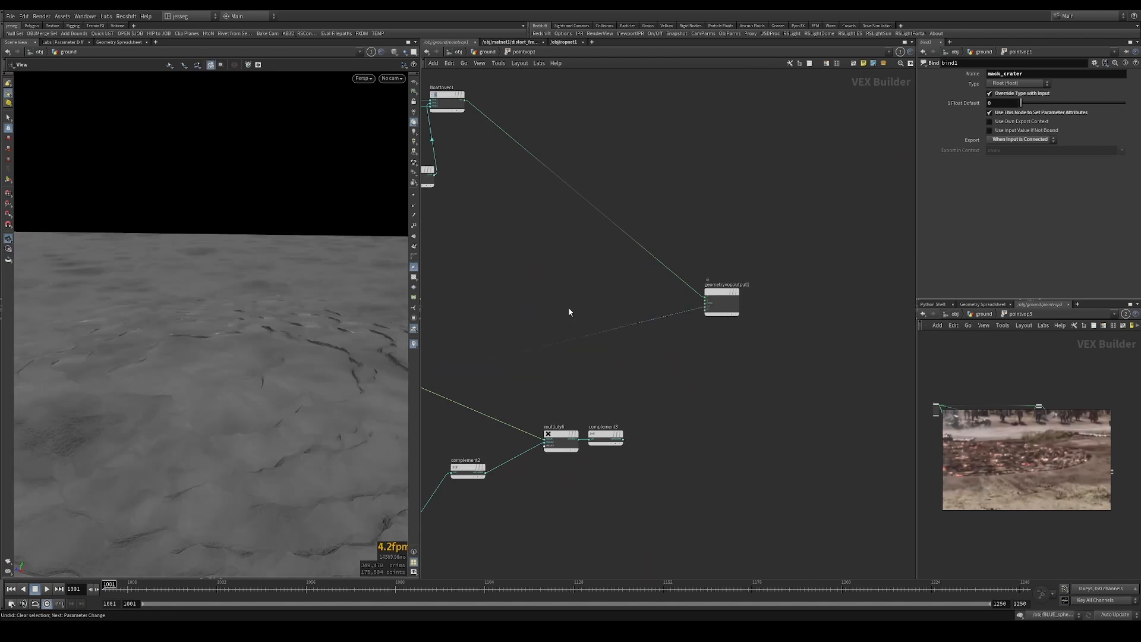
View the whole ground plane with the noise preview and move the geometry output node below the lower noise branch.
{"action": "scroll", "coordinate": [559, 296], "scroll_direction": "down", "scroll_amount": 5}
{"action": "left_click_drag", "start_coordinate": [194, 331], "coordinate": [277, 282]}
{"action": "scroll", "coordinate": [724, 299], "scroll_direction": "down", "scroll_amount": 4}
{"action": "left_click_drag", "start_coordinate": [722, 295], "coordinate": [582, 356]}
{"action": "scroll", "coordinate": [581, 344], "scroll_direction": "up", "scroll_amount": 2}
{"action": "scroll", "coordinate": [582, 347], "scroll_direction": "up", "scroll_amount": 2}
Check the parameters of turbnoise2 and fit2 in the lower noise branch.
{"action": "left_click", "coordinate": [490, 337]}
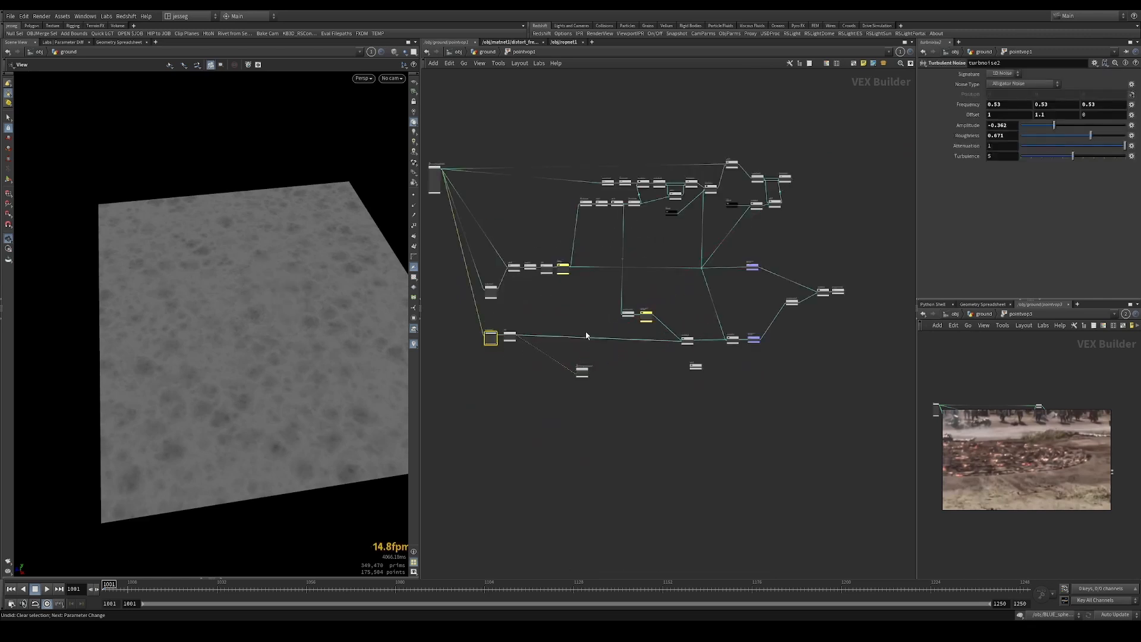
{"action": "scroll", "coordinate": [542, 357], "scroll_direction": "up", "scroll_amount": 3}
{"action": "left_click", "coordinate": [470, 319]}
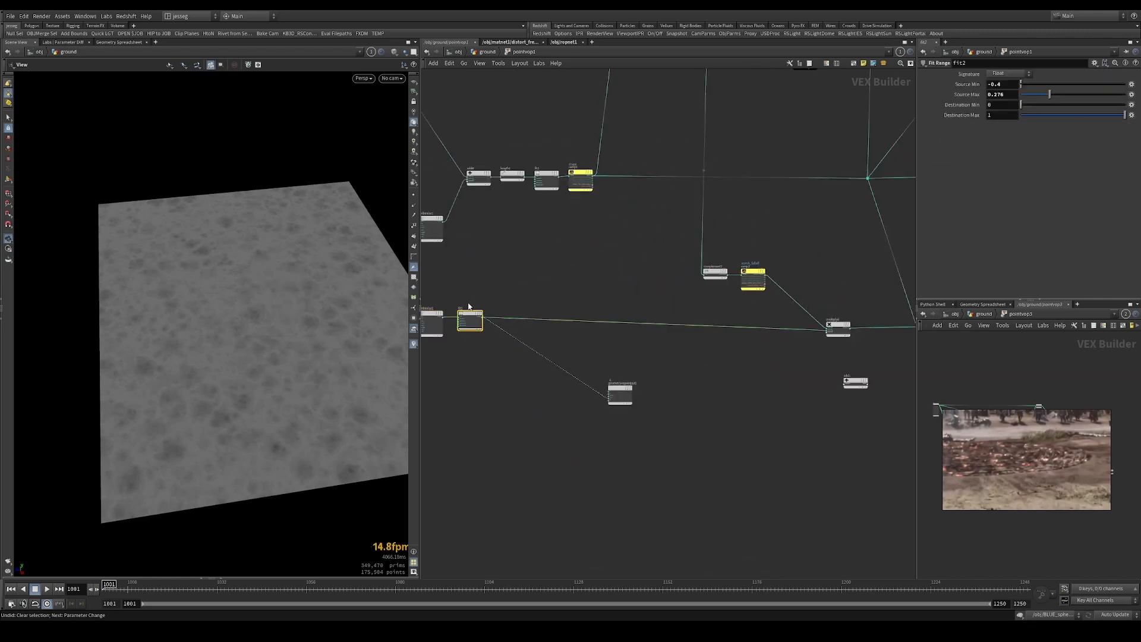
{"action": "middle_click_drag", "start_coordinate": [545, 304], "coordinate": [635, 284]}
{"action": "scroll", "coordinate": [515, 293], "scroll_direction": "up", "scroll_amount": 3}
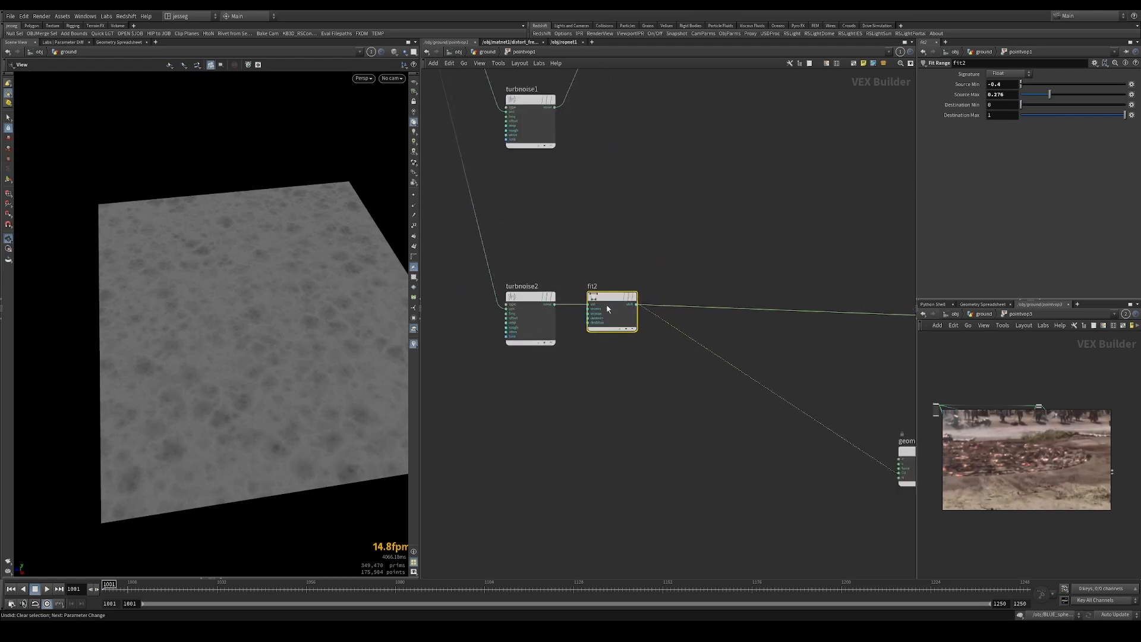
{"action": "scroll", "coordinate": [746, 352], "scroll_direction": "down", "scroll_amount": 3}
Move the geometry output node above multiply4, wire abs1's output into its Cd input, and inspect the ring pattern.
{"action": "middle_click_drag", "start_coordinate": [734, 349], "coordinate": [534, 350]}
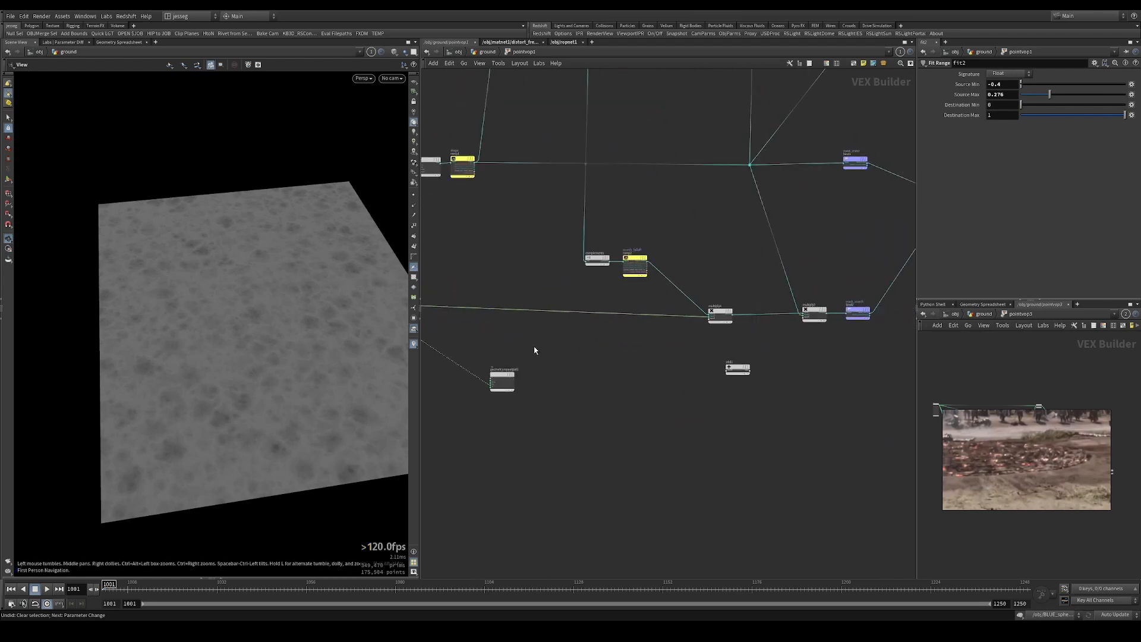
{"action": "left_click_drag", "start_coordinate": [503, 376], "coordinate": [723, 235]}
{"action": "middle_click_drag", "start_coordinate": [568, 92], "coordinate": [619, 320]}
{"action": "left_click", "coordinate": [625, 265]}
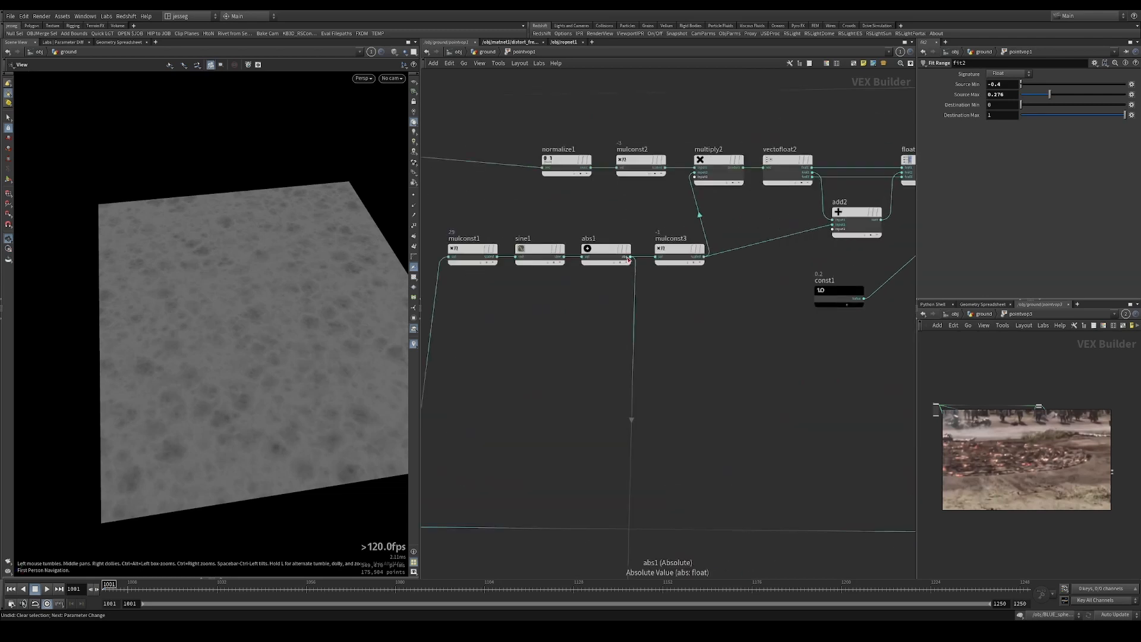
{"action": "scroll", "coordinate": [715, 472], "scroll_direction": "up", "scroll_amount": 3}
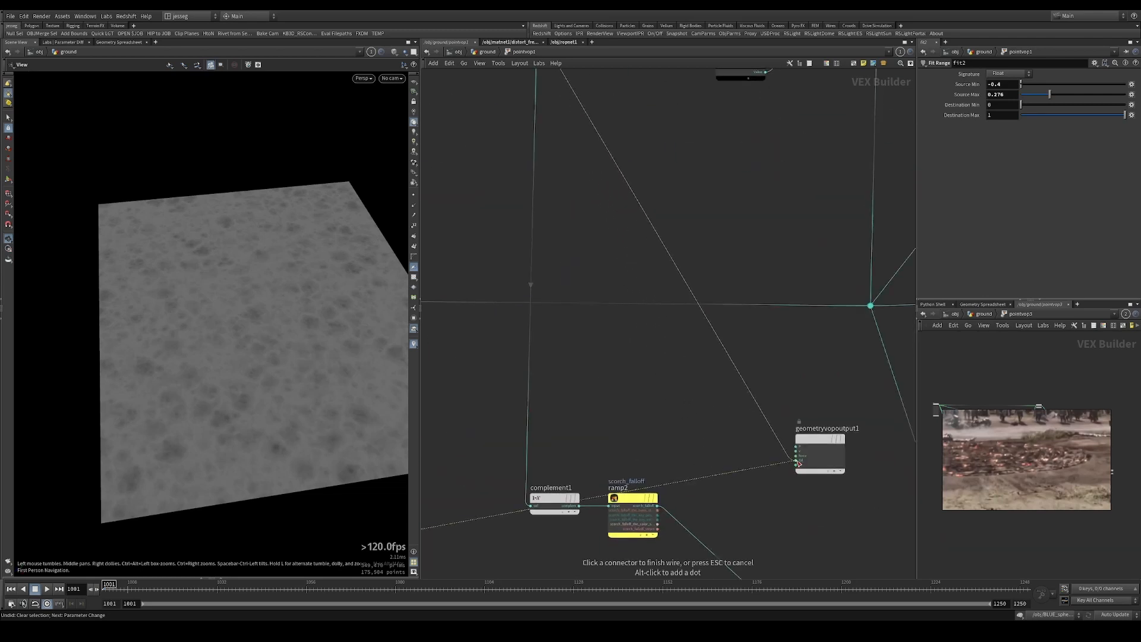
{"action": "left_click_drag", "start_coordinate": [265, 295], "coordinate": [247, 288]}
{"action": "right_click_drag", "start_coordinate": [248, 288], "coordinate": [609, 250]}
{"action": "scroll", "coordinate": [608, 254], "scroll_direction": "down", "scroll_amount": 3}
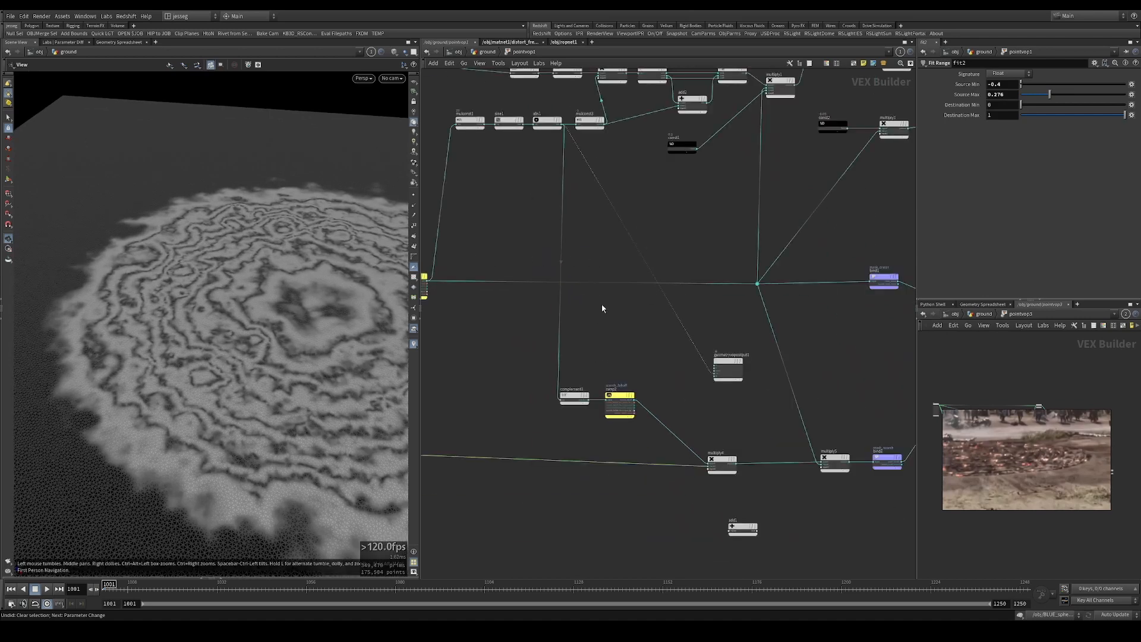
Preview fit2's noise and the scorch_falloff output of ramp2 in turn through the geometry output's Cd input.
{"action": "scroll", "coordinate": [673, 409], "scroll_direction": "up", "scroll_amount": 3}
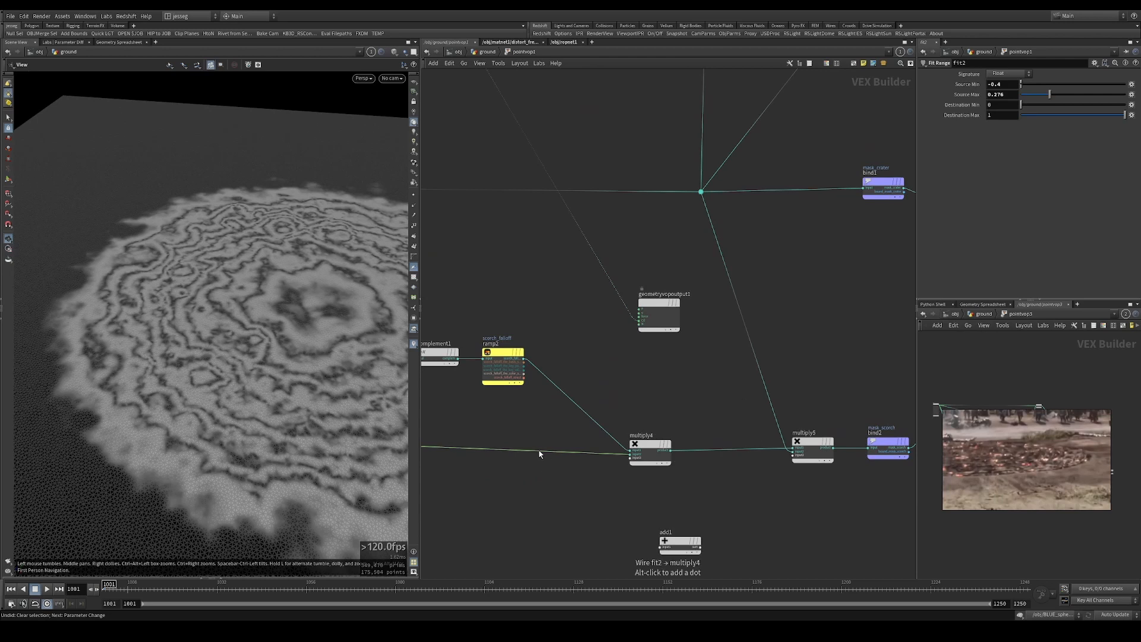
{"action": "left_click_drag", "start_coordinate": [540, 451], "coordinate": [640, 321]}
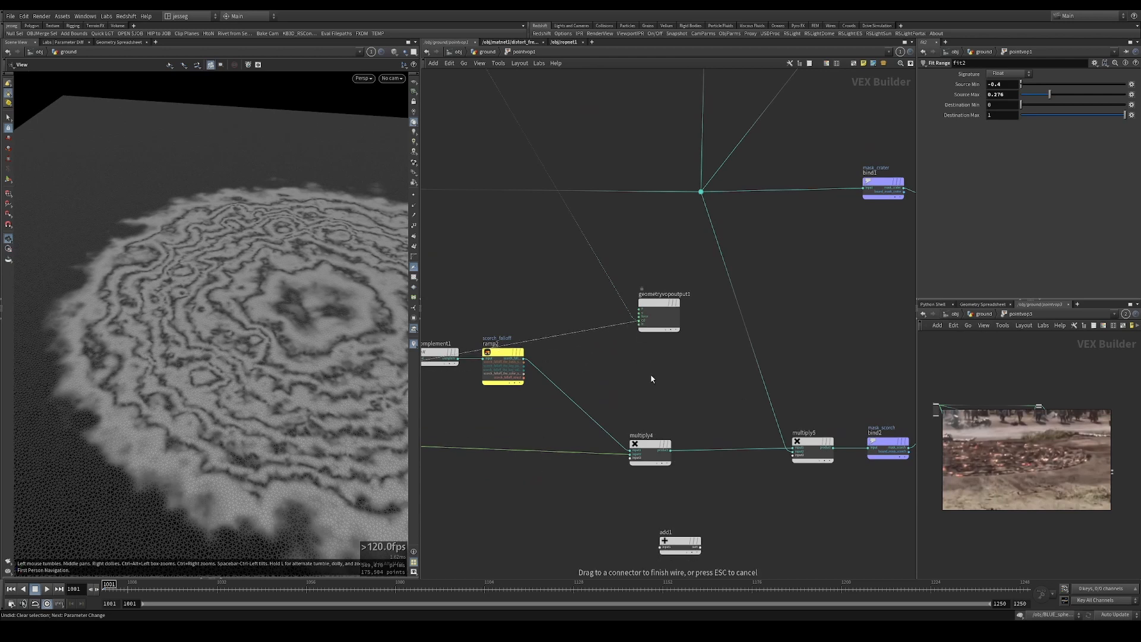
{"action": "right_click_drag", "start_coordinate": [348, 359], "coordinate": [269, 324]}
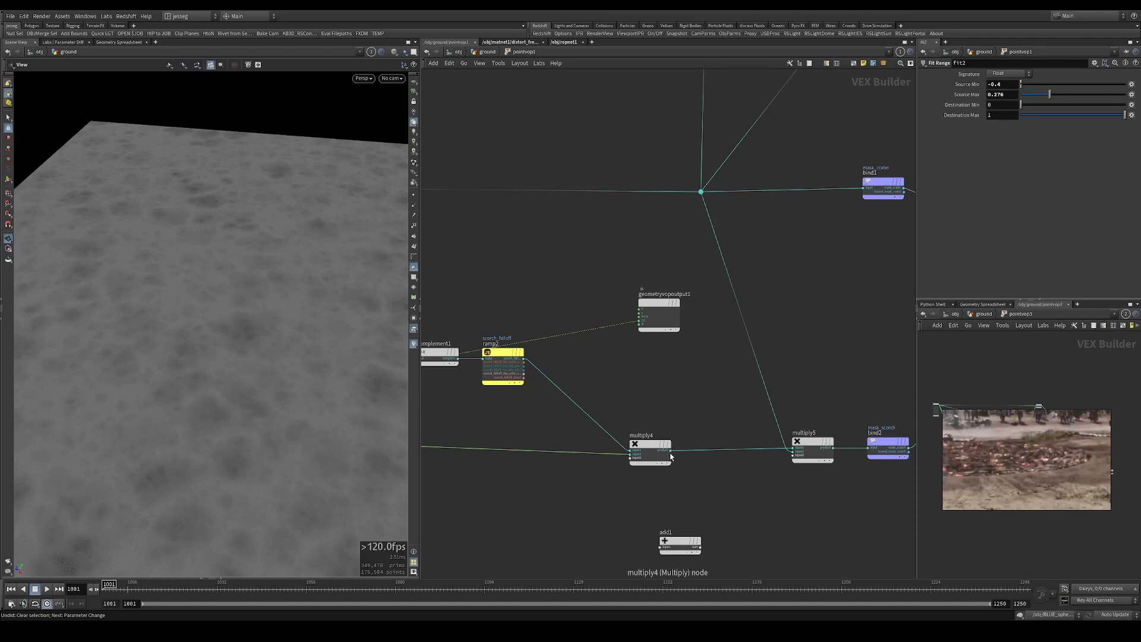
{"action": "left_click", "coordinate": [524, 359]}
{"action": "left_click", "coordinate": [633, 331]}
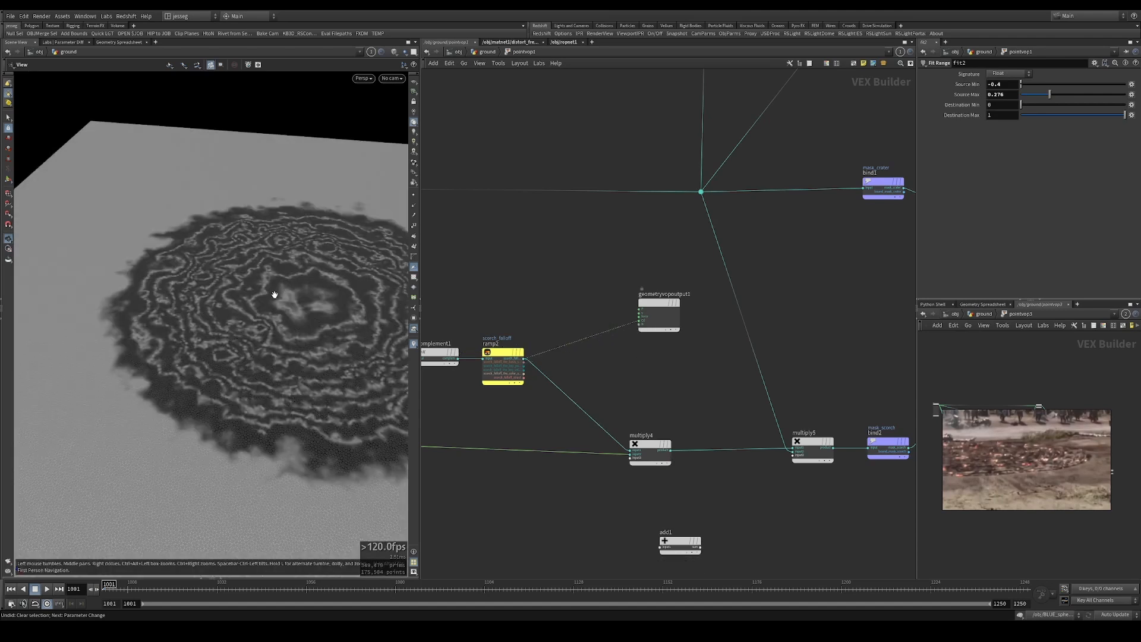
Compare abs1's rings with their complement1 inversion by wiring each in turn into the geometry output's Cd input.
{"action": "middle_click_drag", "start_coordinate": [535, 339], "coordinate": [646, 324]}
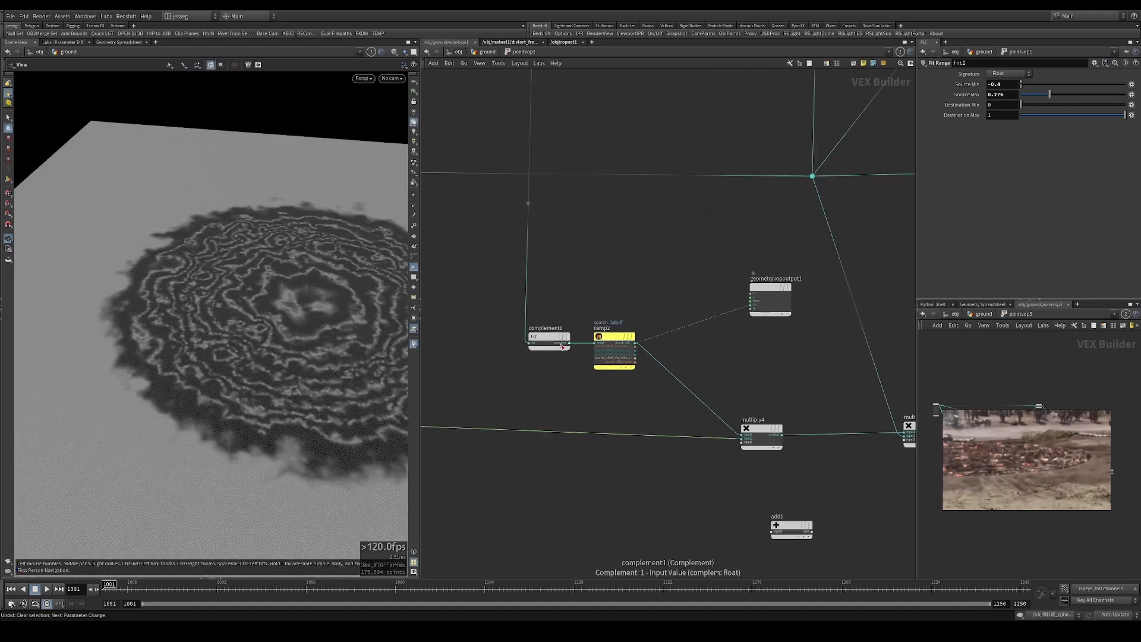
{"action": "left_click", "coordinate": [527, 273]}
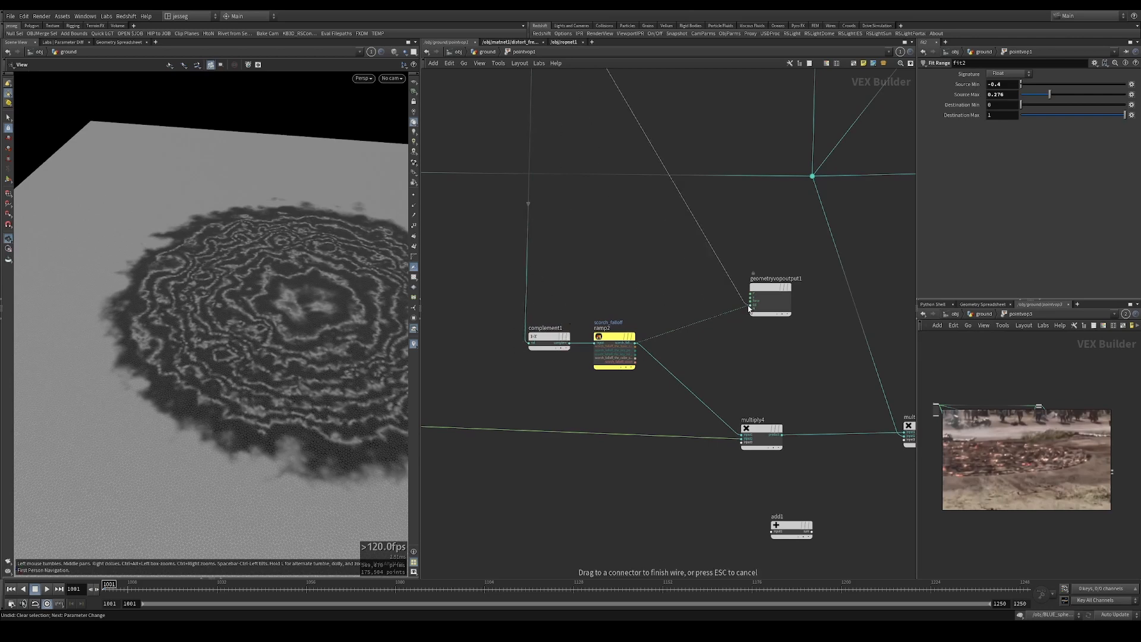
{"action": "left_click", "coordinate": [569, 344]}
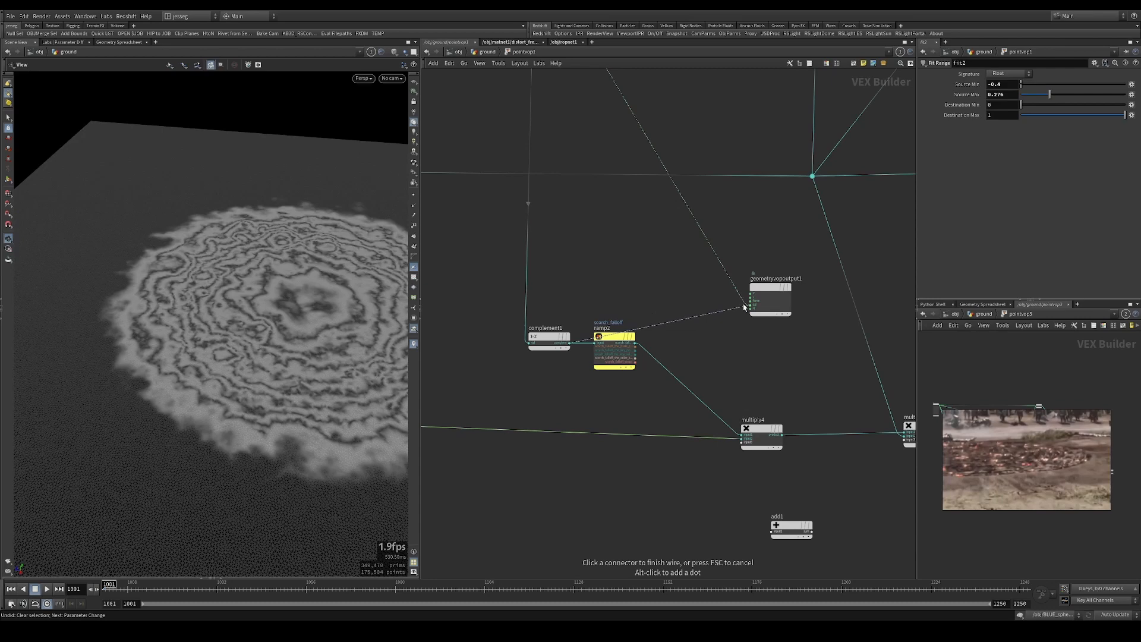
{"action": "left_click", "coordinate": [748, 307]}
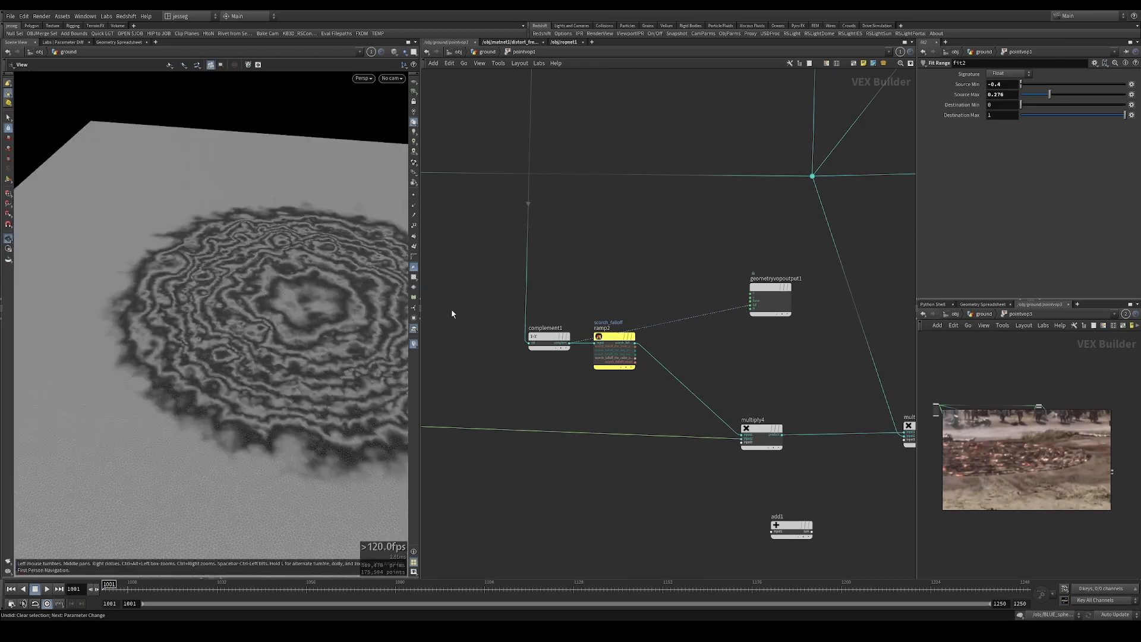
Wire ramp2's scorch_falloff output back into Cd and inspect the sharpened ring pattern up close.
{"action": "left_click", "coordinate": [635, 343]}
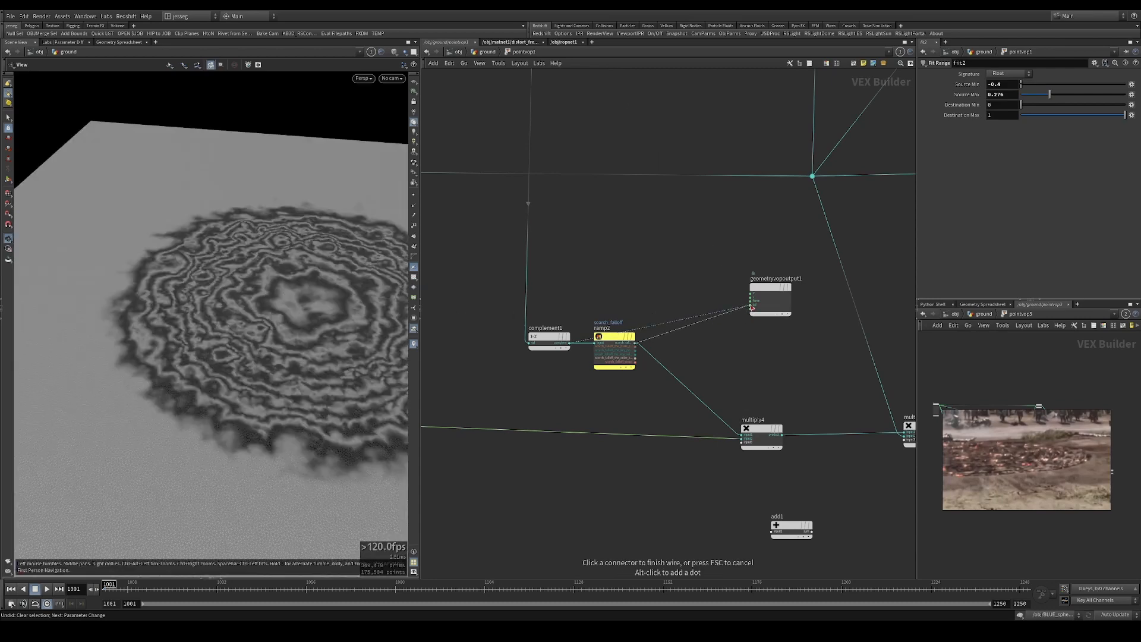
{"action": "left_click", "coordinate": [292, 280]}
{"action": "left_click_drag", "start_coordinate": [256, 285], "coordinate": [247, 301]}
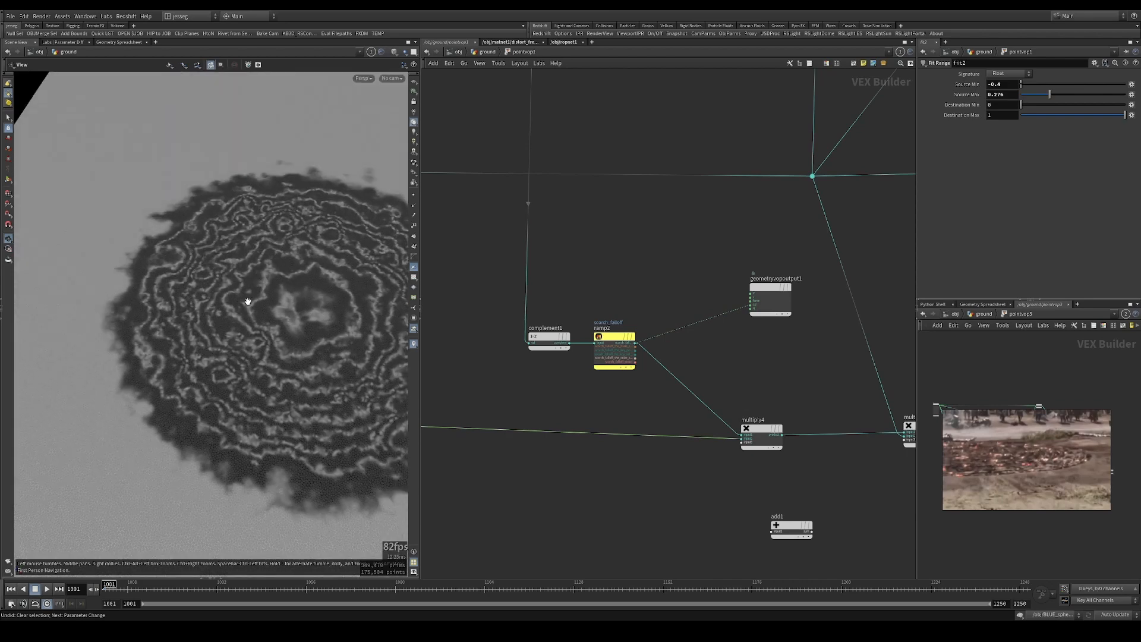
{"action": "right_click_drag", "start_coordinate": [247, 301], "coordinate": [227, 270]}
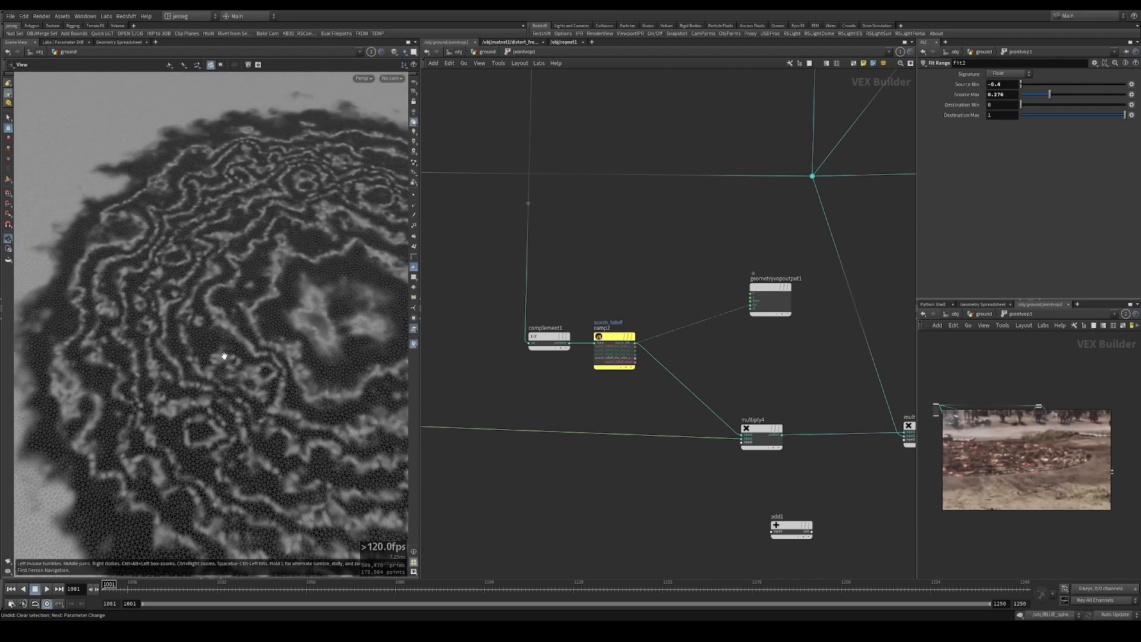
{"action": "left_click_drag", "start_coordinate": [224, 356], "coordinate": [256, 297]}
Wire multiply4's product into the geometry output's Cd input and inspect the noise-multiplied rings from several angles.
{"action": "middle_click_drag", "start_coordinate": [700, 405], "coordinate": [594, 405]}
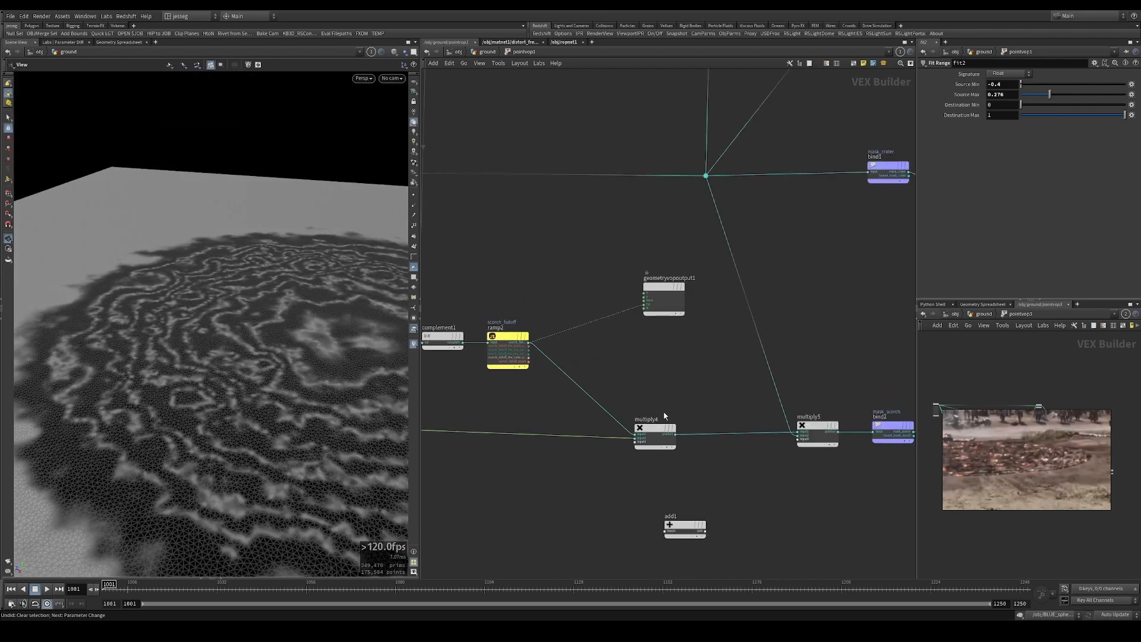
{"action": "left_click", "coordinate": [676, 435]}
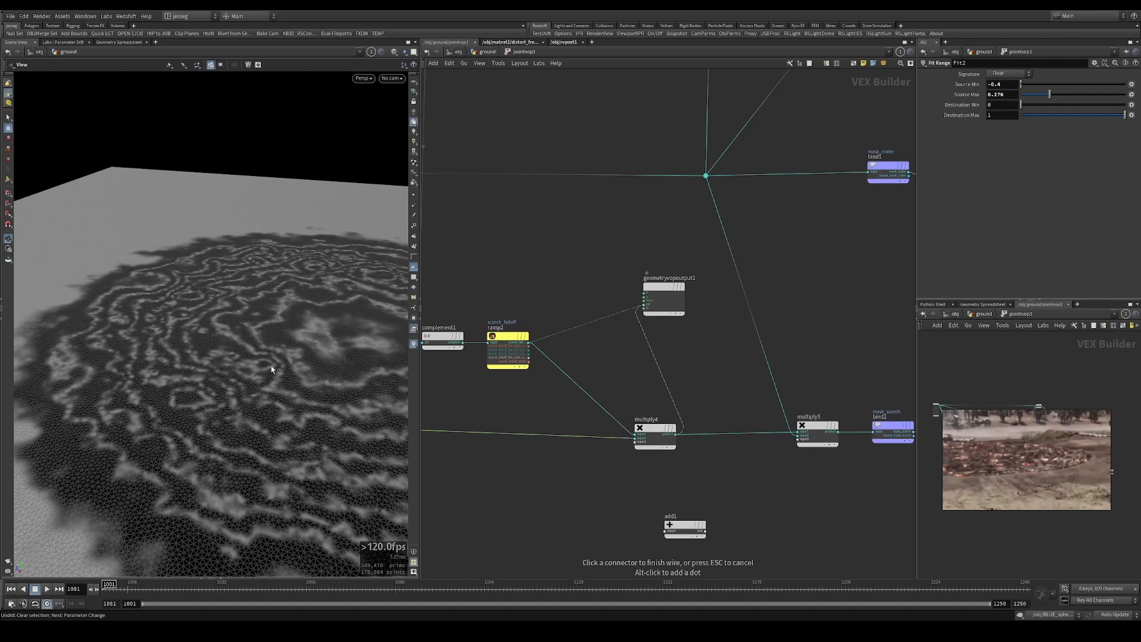
{"action": "right_click_drag", "start_coordinate": [226, 314], "coordinate": [191, 317]}
{"action": "left_click_drag", "start_coordinate": [192, 316], "coordinate": [239, 326]}
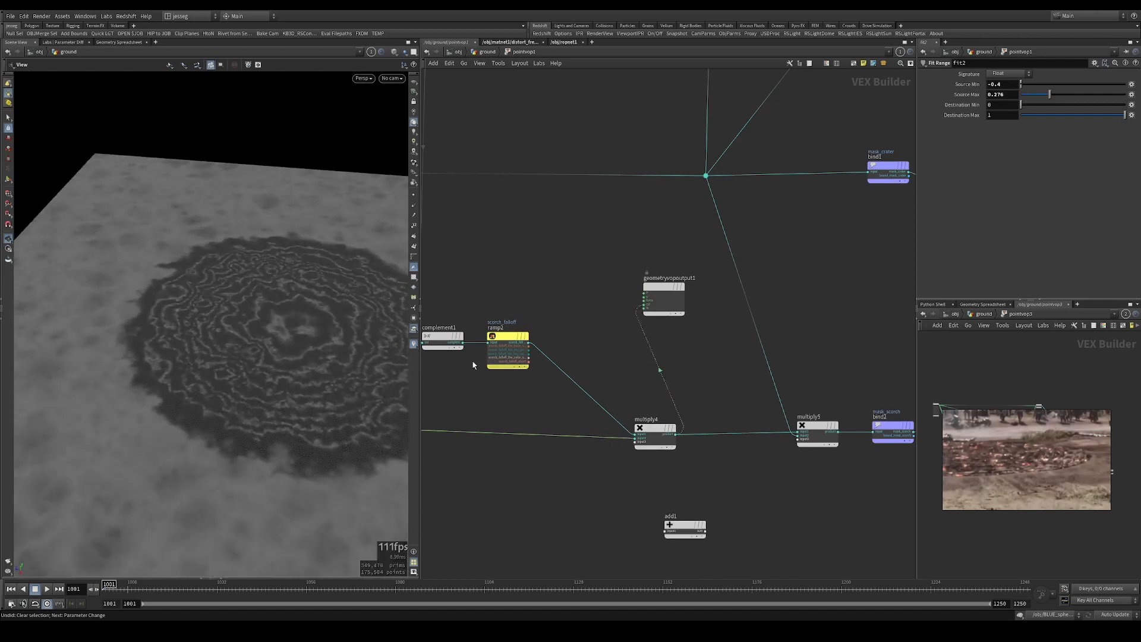
{"action": "left_click_drag", "start_coordinate": [362, 321], "coordinate": [262, 284]}
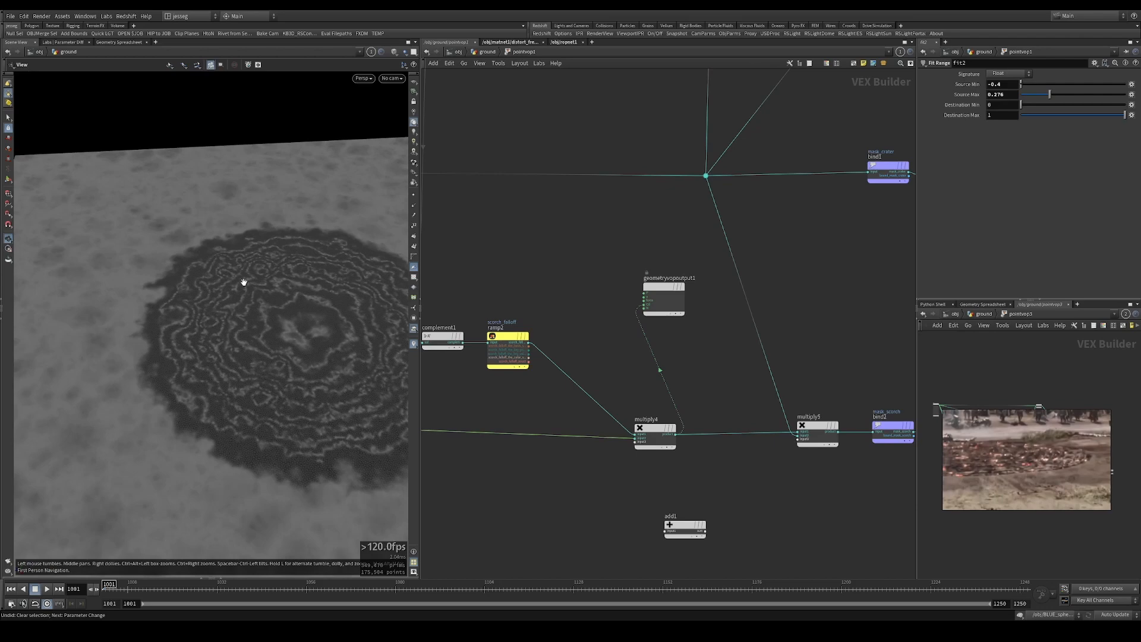
{"action": "left_click_drag", "start_coordinate": [244, 283], "coordinate": [250, 297]}
{"action": "right_click_drag", "start_coordinate": [250, 297], "coordinate": [395, 333]}
Switch the Cd input back to ramp2's scorch_falloff output to compare the close-up without the noise multiplication.
{"action": "scroll", "coordinate": [527, 343], "scroll_direction": "up", "scroll_amount": 3}
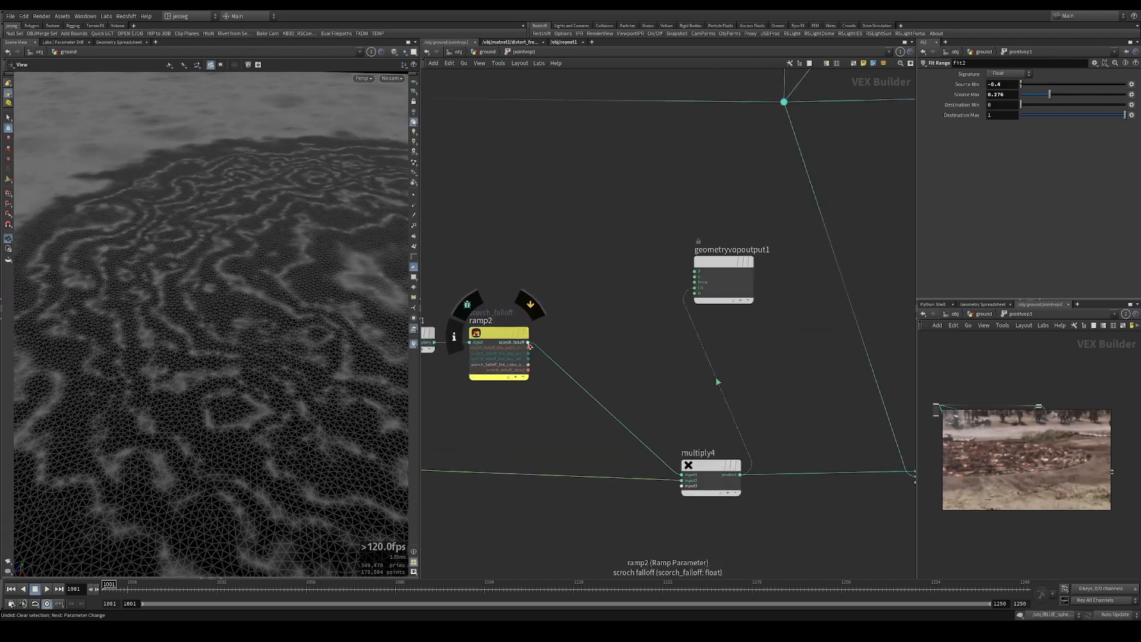
{"action": "left_click_drag", "start_coordinate": [526, 342], "coordinate": [649, 300]}
{"action": "left_click_drag", "start_coordinate": [155, 298], "coordinate": [149, 309]}
{"action": "left_click", "coordinate": [694, 289]}
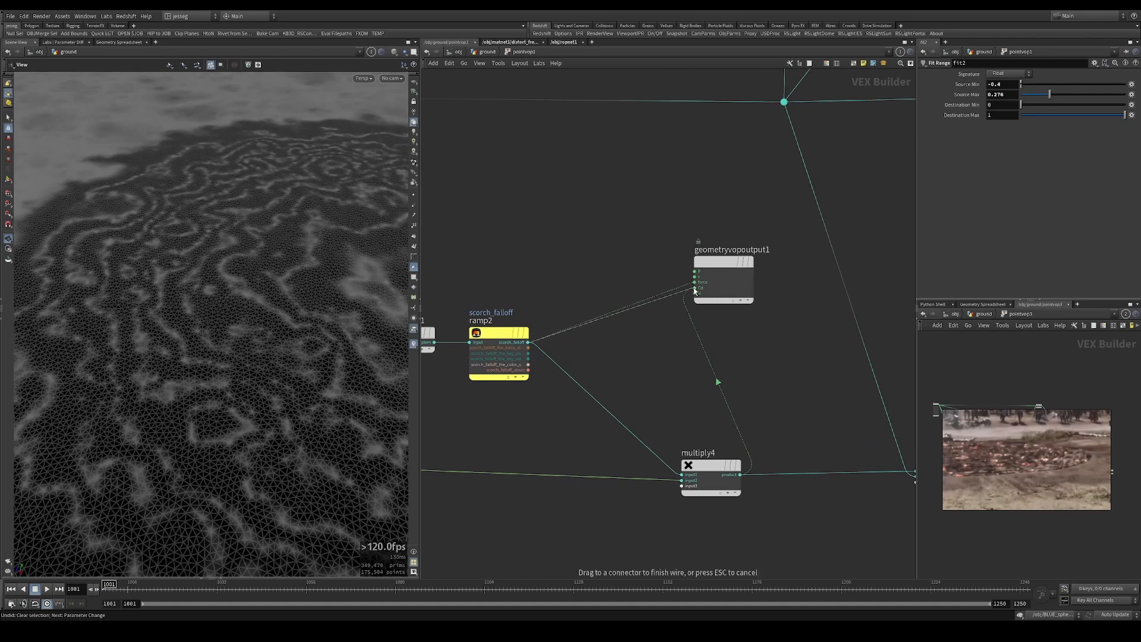
{"action": "scroll", "coordinate": [186, 323], "scroll_direction": "up", "scroll_amount": 4}
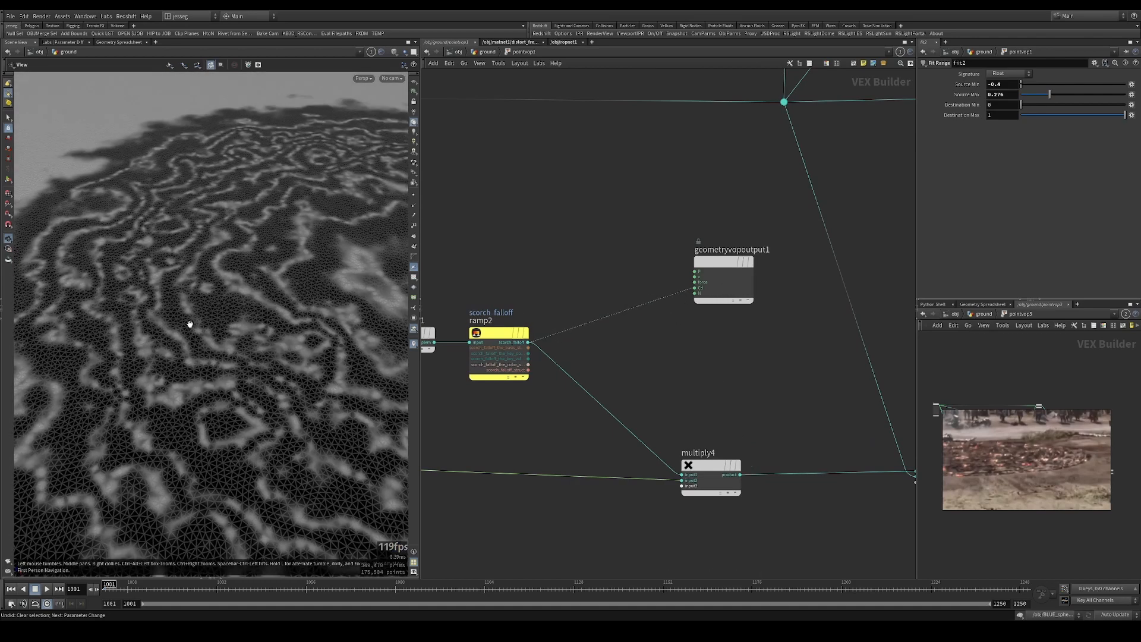
Reconnect multiply4's product to Cd, move the geometry output node above multiply5, and view the whole scorched area.
{"action": "left_click", "coordinate": [695, 290]}
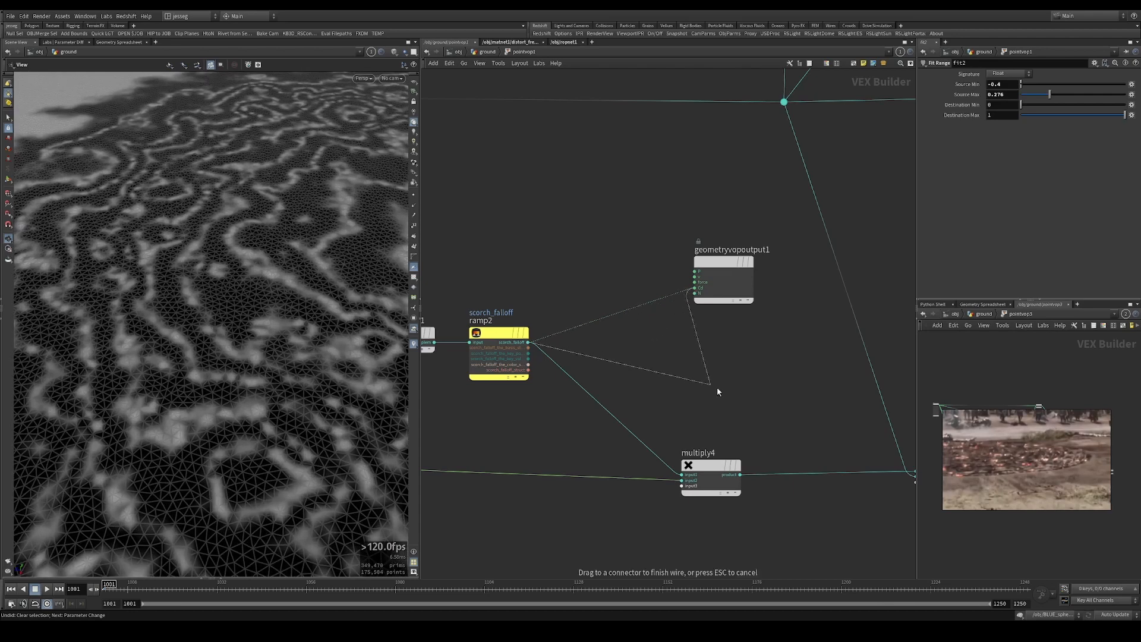
{"action": "left_click", "coordinate": [742, 475]}
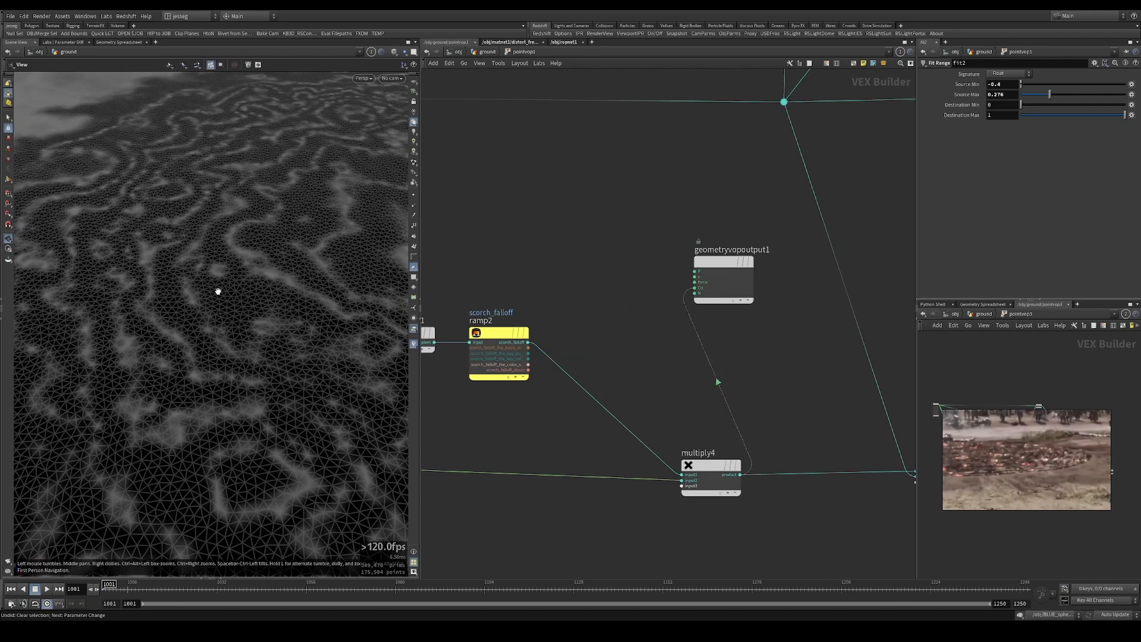
{"action": "middle_click_drag", "start_coordinate": [787, 383], "coordinate": [572, 363]}
{"action": "scroll", "coordinate": [572, 362], "scroll_direction": "down", "scroll_amount": 5}
{"action": "left_click_drag", "start_coordinate": [549, 322], "coordinate": [646, 309]}
{"action": "right_click_drag", "start_coordinate": [319, 274], "coordinate": [175, 259]}
{"action": "left_click_drag", "start_coordinate": [232, 260], "coordinate": [105, 186]}
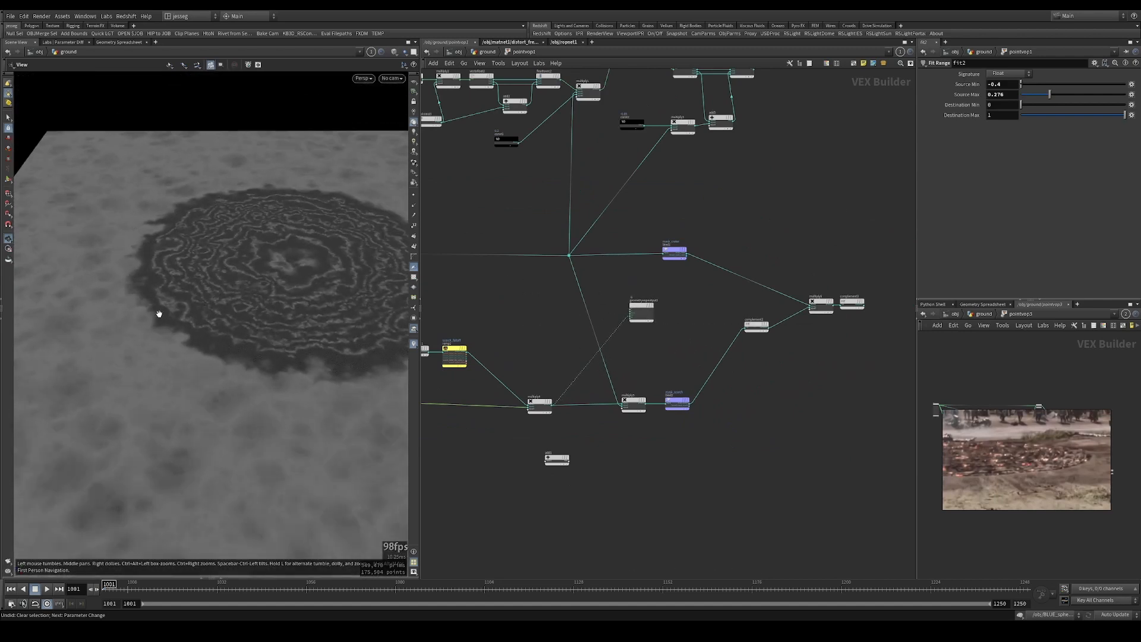
{"action": "middle_click_drag", "start_coordinate": [273, 376], "coordinate": [208, 379]}
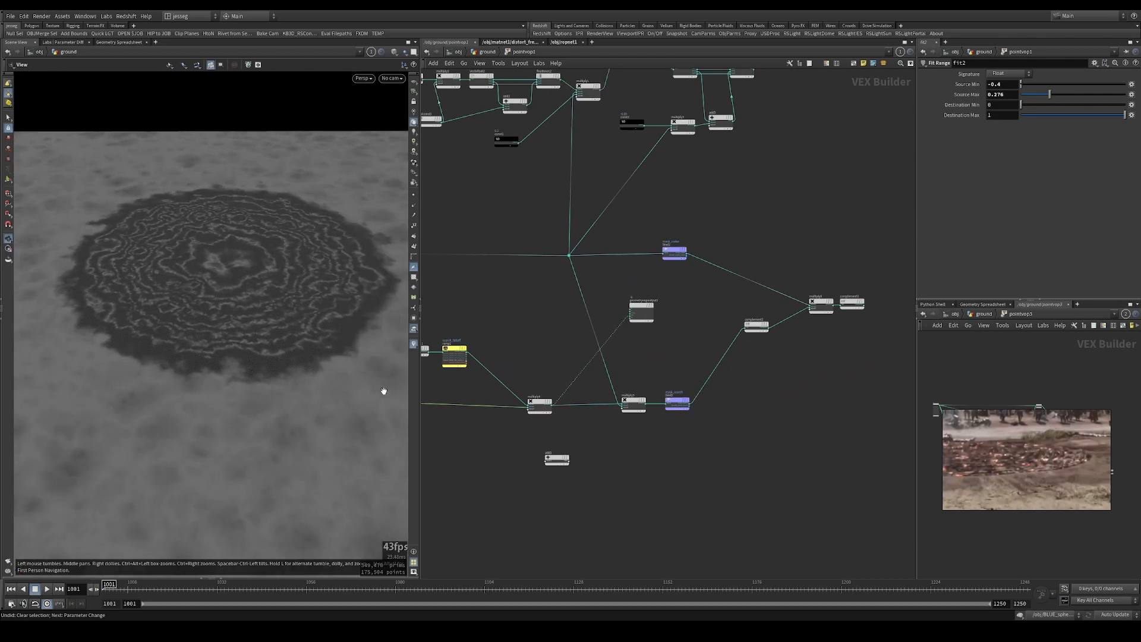
{"action": "scroll", "coordinate": [637, 359], "scroll_direction": "up", "scroll_amount": 3}
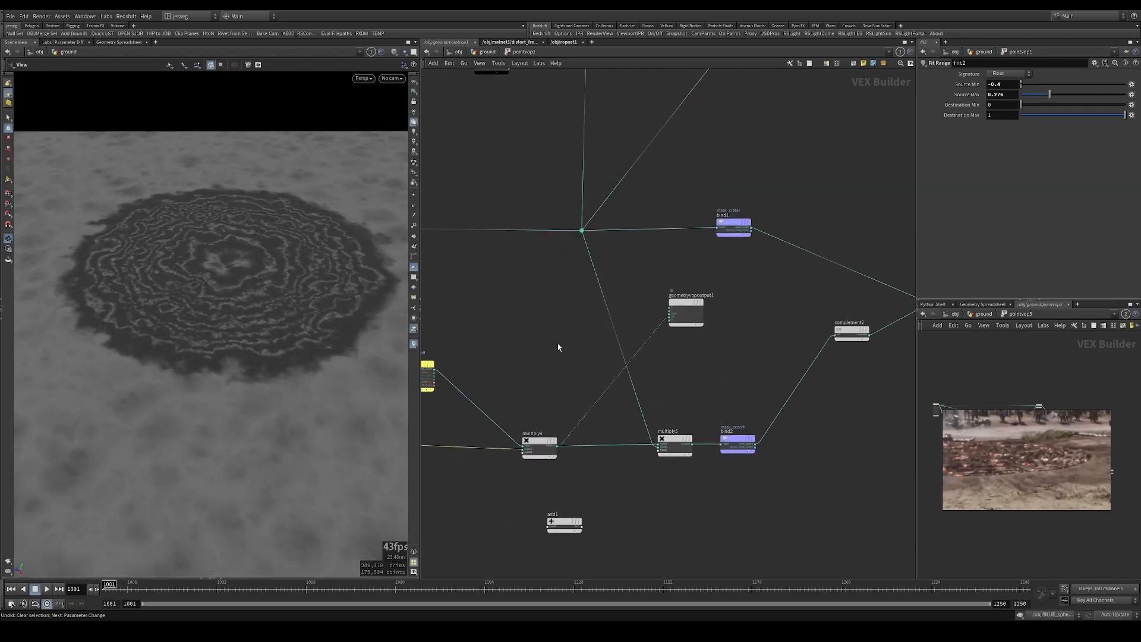
Wire ramp1's output into the geometry output's Cd input to preview the crater falloff mask.
{"action": "middle_click_drag", "start_coordinate": [637, 379], "coordinate": [753, 391]}
{"action": "scroll", "coordinate": [614, 307], "scroll_direction": "down", "scroll_amount": 5}
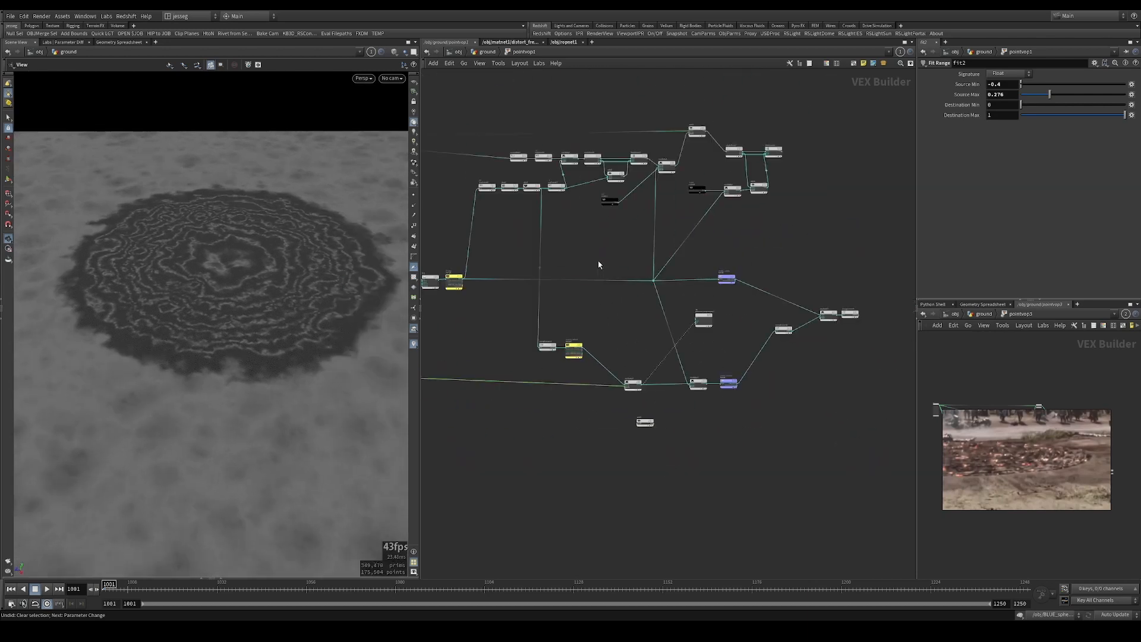
{"action": "scroll", "coordinate": [455, 277], "scroll_direction": "up", "scroll_amount": 7}
{"action": "left_click", "coordinate": [473, 283]}
{"action": "middle_click_drag", "start_coordinate": [814, 347], "coordinate": [523, 318]}
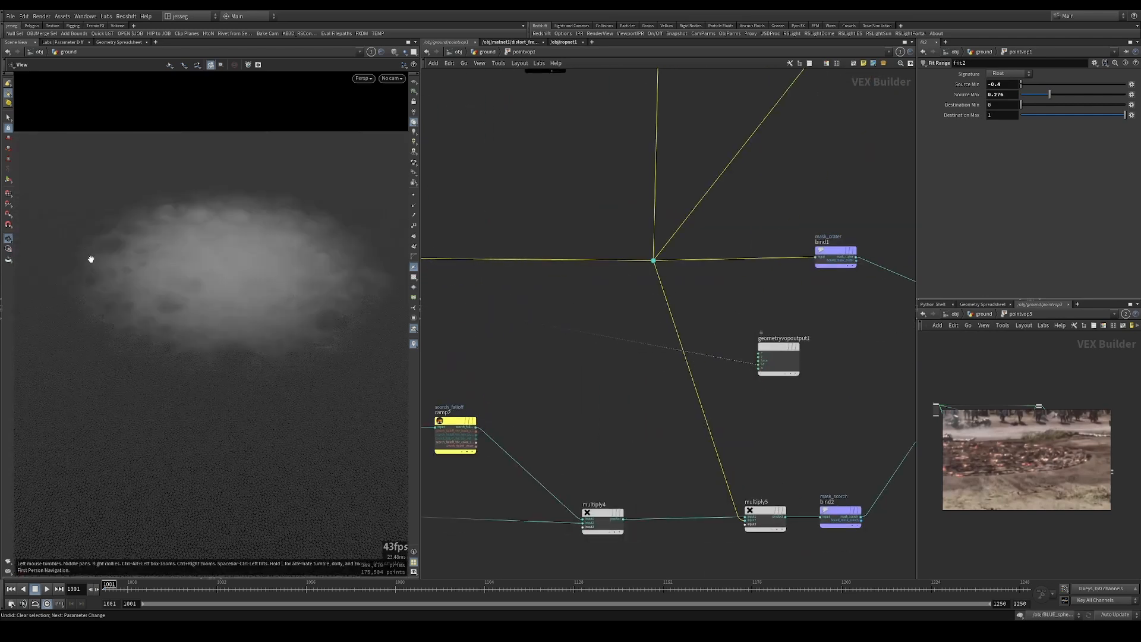
Check the crater falloff preview on the ground with and without the wireframe overlay.
{"action": "mouse_move", "coordinate": [176, 223]}
{"action": "right_mouse_down"}
{"action": "mouse_move", "coordinate": [121, 280]}
{"action": "mouse_move", "coordinate": [212, 274]}
{"action": "right_mouse_up"}
{"action": "key", "text": "shift+w"}
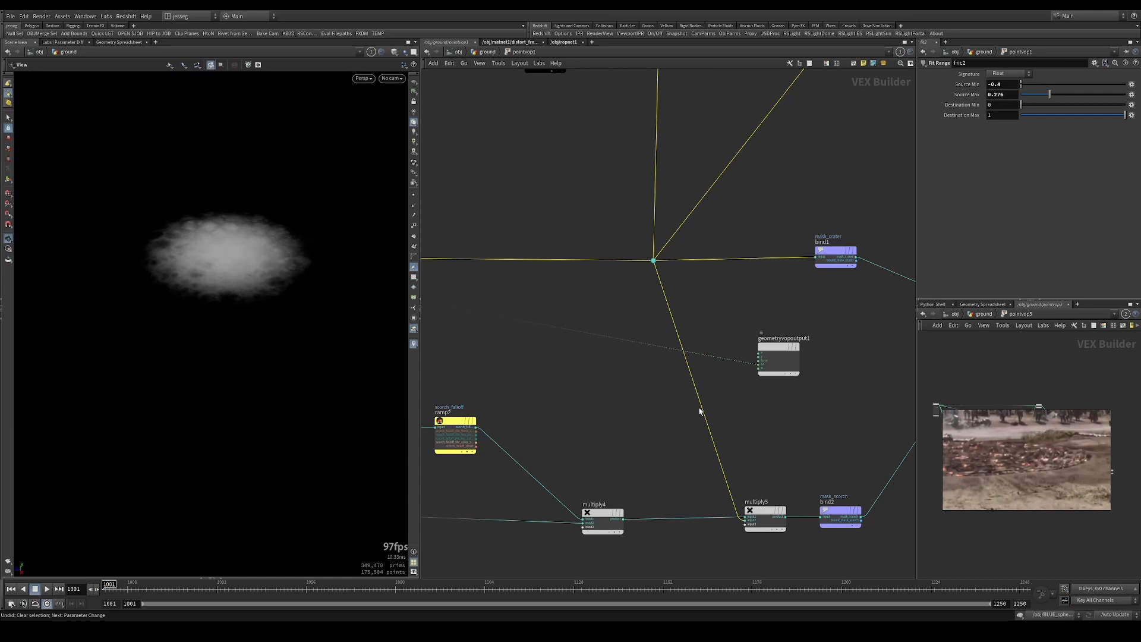
{"action": "key", "text": "shift+w"}
Wire multiply5's product into the geometry output's Cd input to preview the scorch mask multiplied by the crater falloff.
{"action": "middle_click_drag", "start_coordinate": [733, 412], "coordinate": [559, 383]}
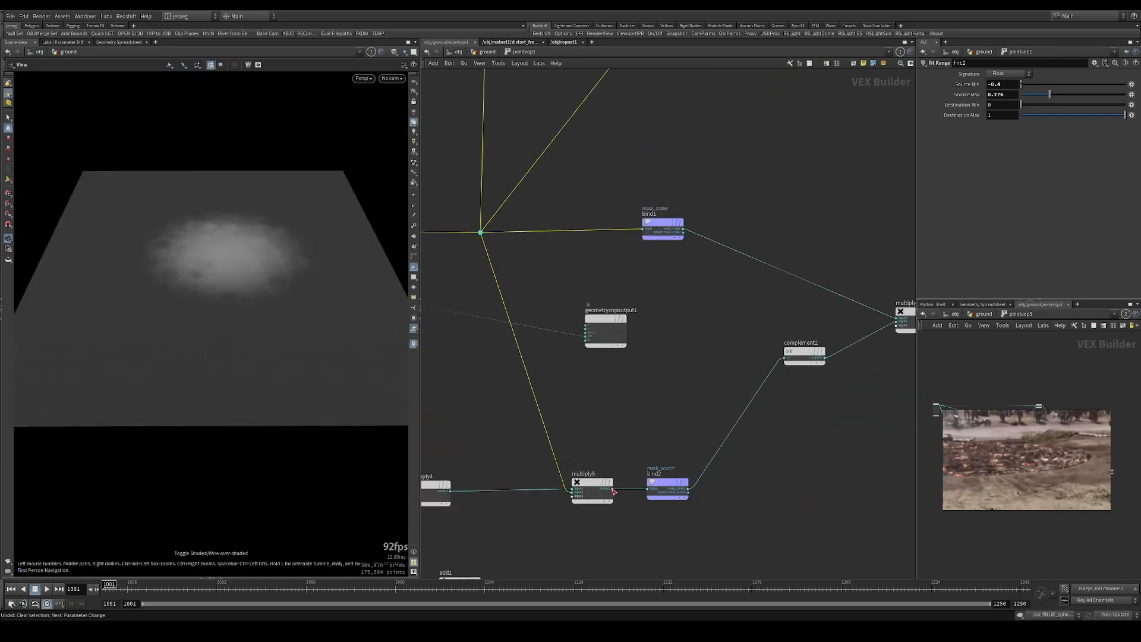
{"action": "left_click", "coordinate": [612, 489]}
{"action": "right_click_drag", "start_coordinate": [204, 247], "coordinate": [390, 234]}
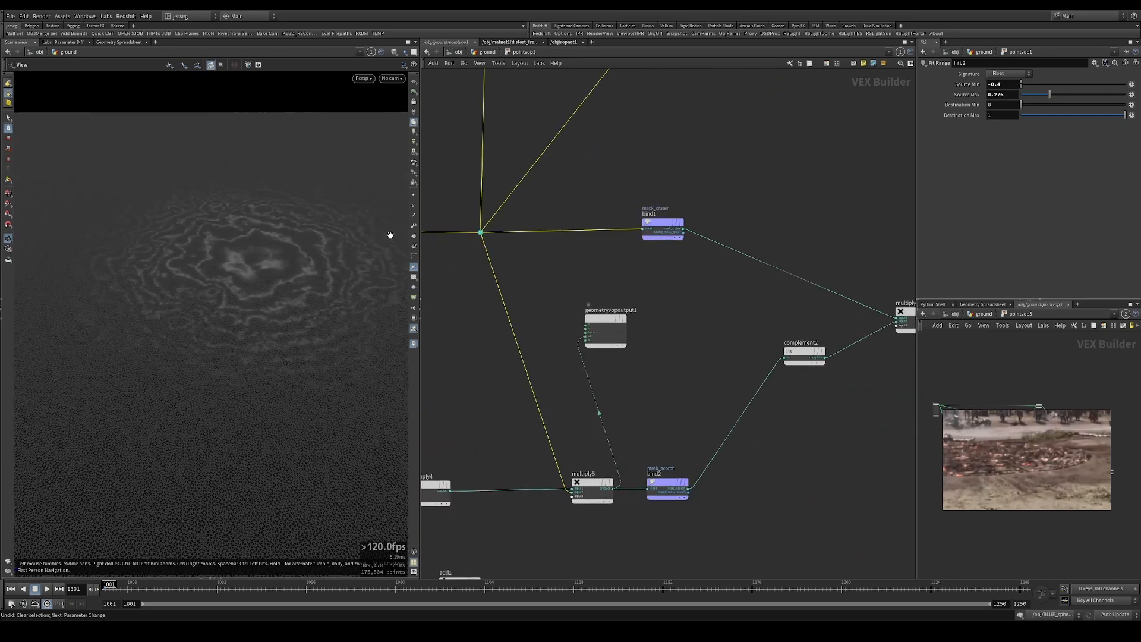
{"action": "left_click_drag", "start_coordinate": [245, 233], "coordinate": [232, 259]}
{"action": "right_click_drag", "start_coordinate": [232, 260], "coordinate": [186, 278]}
Compare the multiplied scorch rings with and without the wireframe overlay, both close up and from farther away.
{"action": "key", "text": "shift+w"}
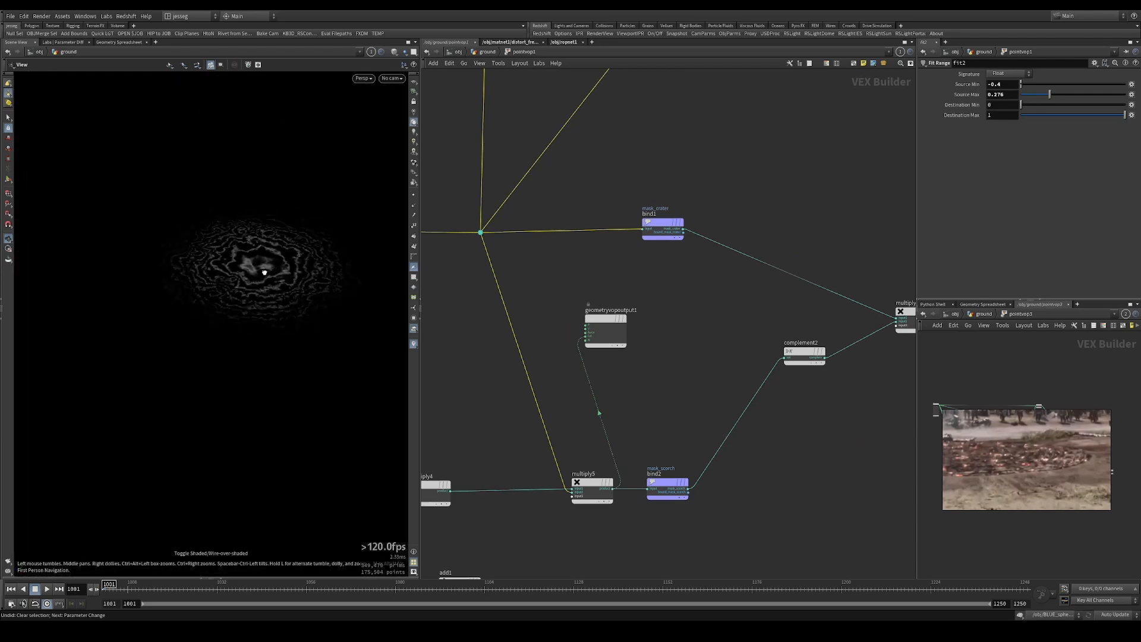
{"action": "right_click_drag", "start_coordinate": [330, 284], "coordinate": [402, 254]}
{"action": "key", "text": "shift+w"}
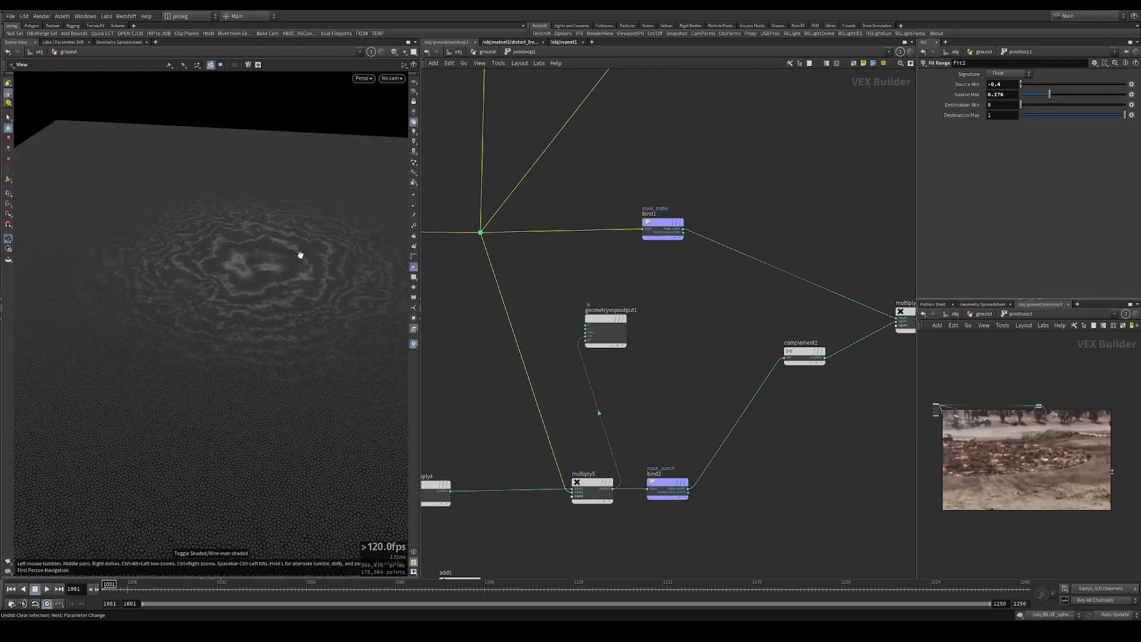
{"action": "key", "text": "shift+w"}
{"action": "right_click_drag", "start_coordinate": [300, 255], "coordinate": [469, 235]}
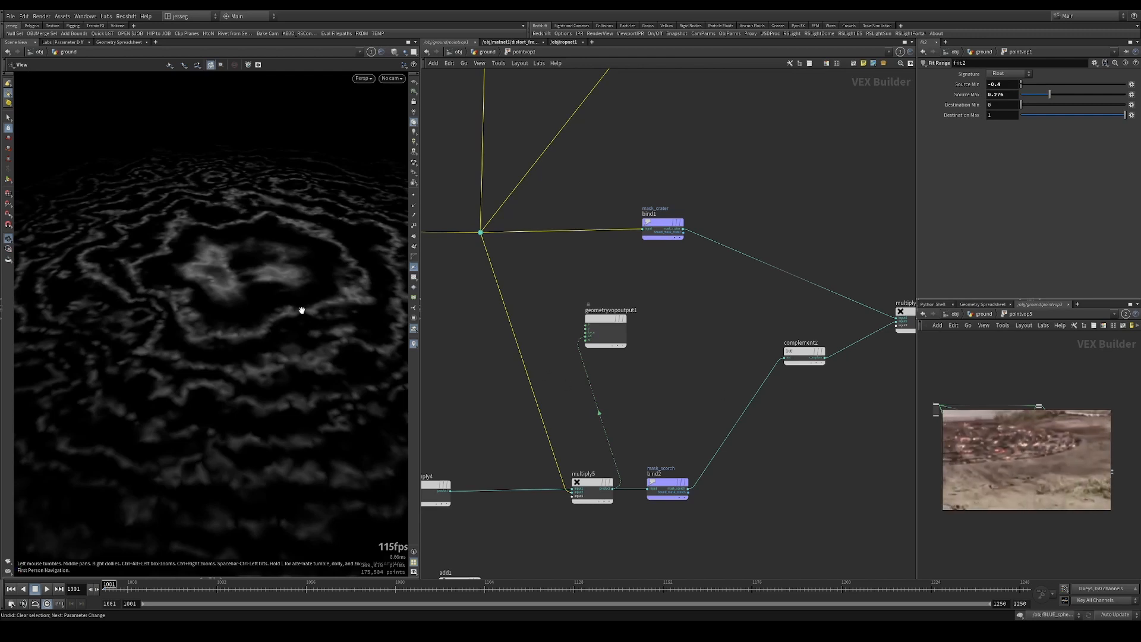
{"action": "right_click_drag", "start_coordinate": [310, 291], "coordinate": [252, 296]}
Move the geometry output node beside complement3 and wire complement3's output into its Cd input to preview the combined mask.
{"action": "middle_click_drag", "start_coordinate": [616, 366], "coordinate": [567, 368]}
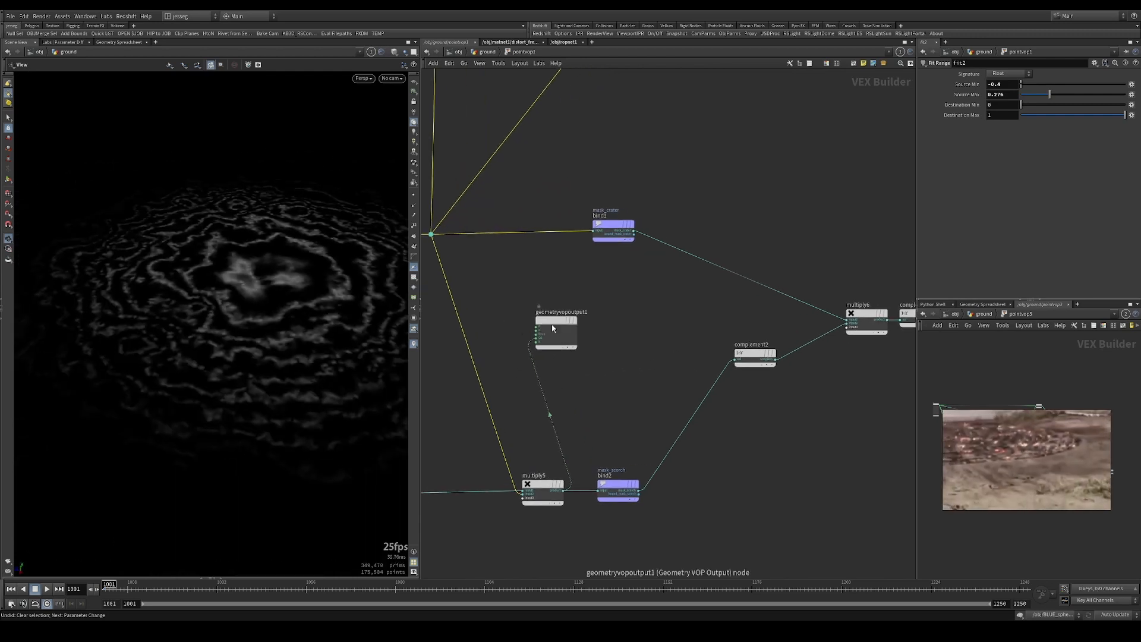
{"action": "left_click_drag", "start_coordinate": [552, 328], "coordinate": [806, 423]}
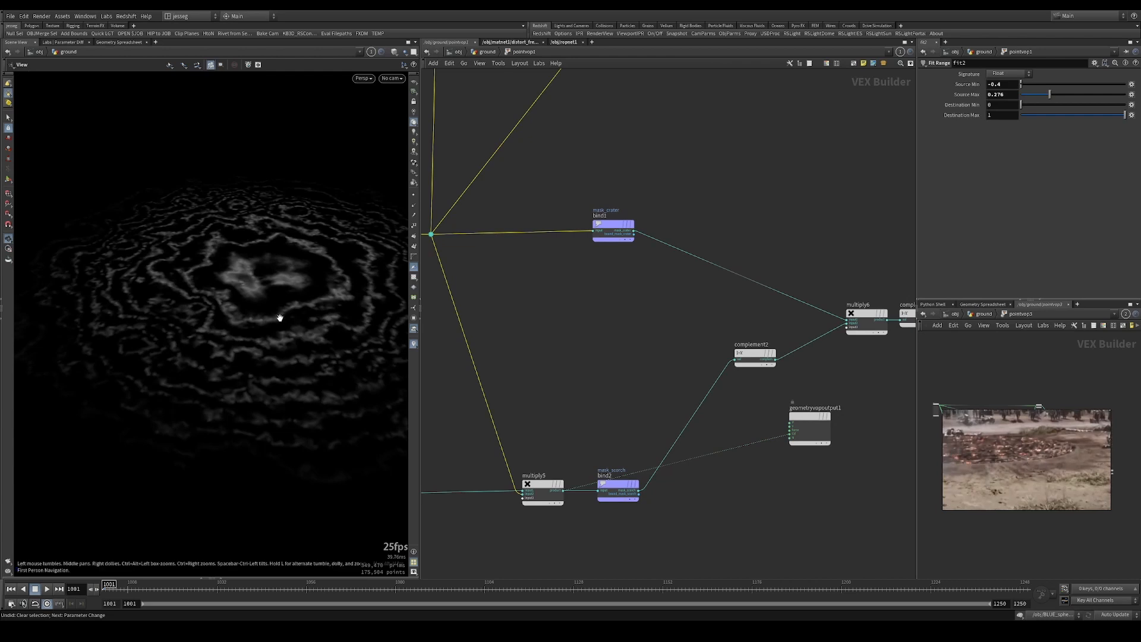
{"action": "right_click_drag", "start_coordinate": [280, 318], "coordinate": [252, 299]}
{"action": "middle_click_drag", "start_coordinate": [803, 395], "coordinate": [556, 418]}
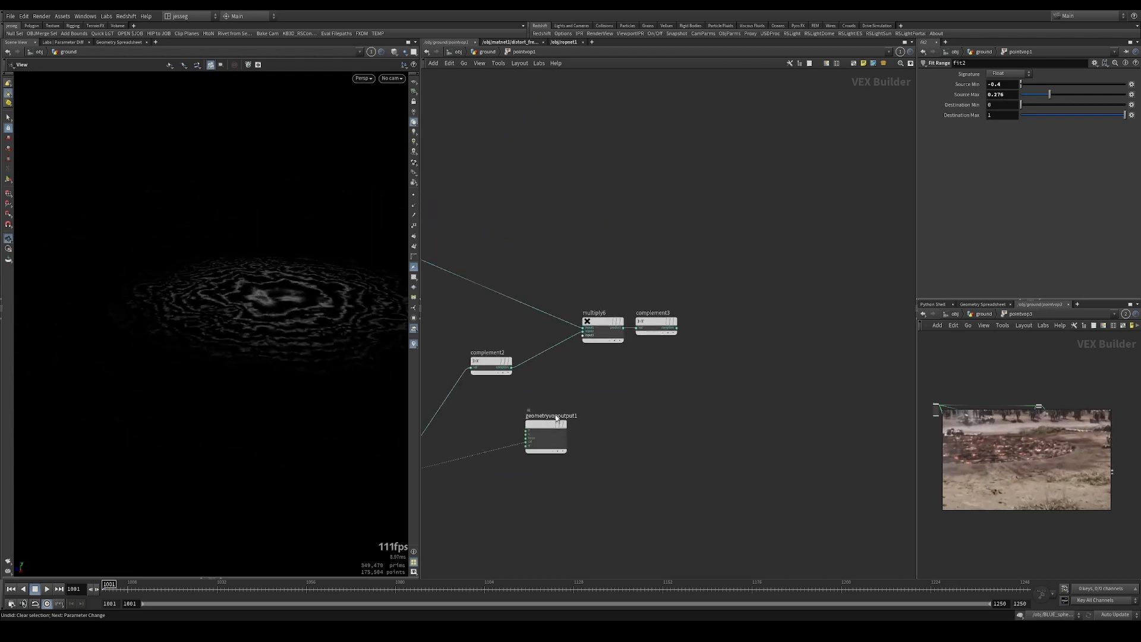
{"action": "left_click_drag", "start_coordinate": [557, 418], "coordinate": [788, 339]}
{"action": "left_click", "coordinate": [677, 328]}
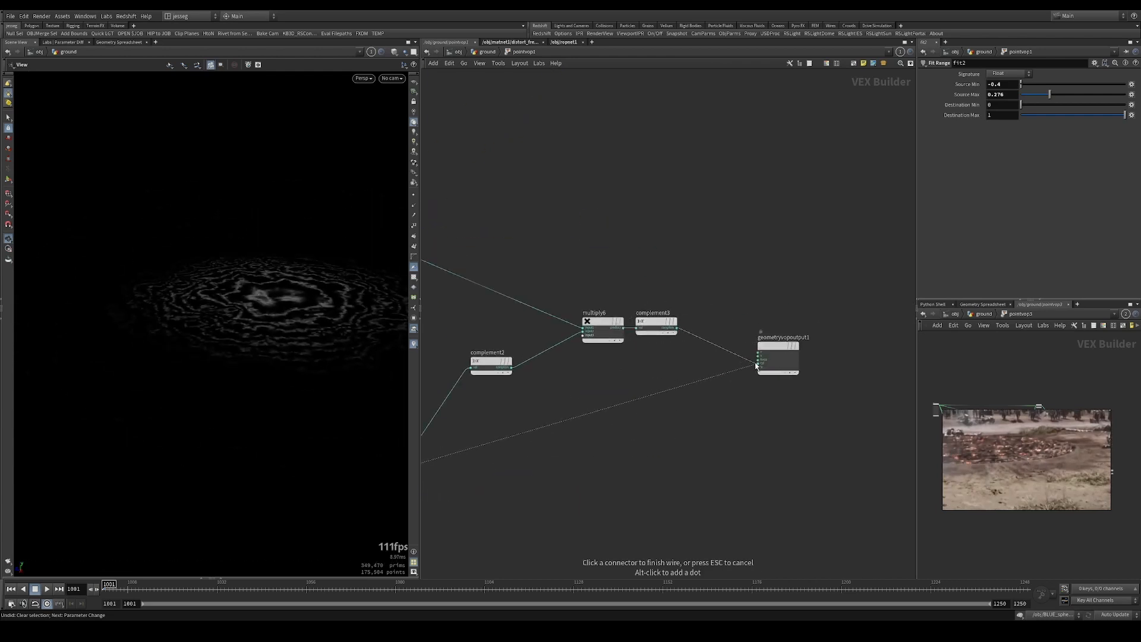
{"action": "left_click_drag", "start_coordinate": [267, 300], "coordinate": [278, 317]}
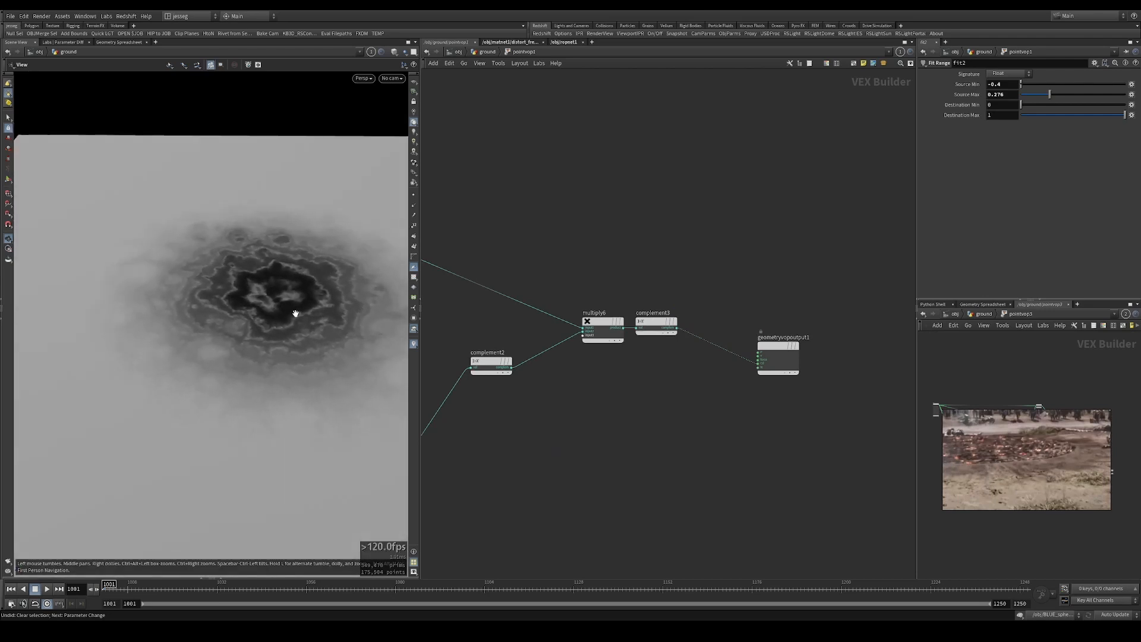
Move the geometry output node up, connect the upper displacement chain's final output to its P input, and return to the ground network.
{"action": "scroll", "coordinate": [296, 314], "scroll_direction": "down", "scroll_amount": 1}
{"action": "right_click_drag", "start_coordinate": [626, 404], "coordinate": [618, 401]}
{"action": "middle_click_drag", "start_coordinate": [618, 401], "coordinate": [774, 397]}
{"action": "right_click_drag", "start_coordinate": [774, 397], "coordinate": [757, 387]}
{"action": "middle_click_drag", "start_coordinate": [777, 381], "coordinate": [677, 390]}
{"action": "left_click_drag", "start_coordinate": [776, 376], "coordinate": [776, 193]}
{"action": "left_click", "coordinate": [599, 130]}
{"action": "left_click", "coordinate": [711, 110]}
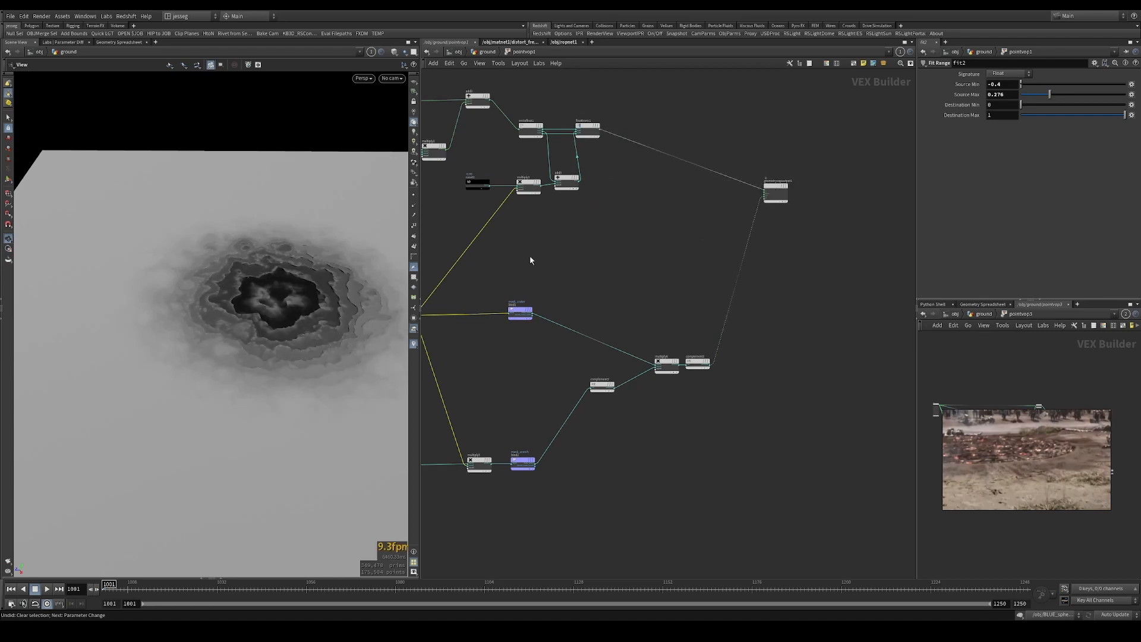
{"action": "left_click_drag", "start_coordinate": [232, 297], "coordinate": [242, 273]}
{"action": "left_click", "coordinate": [486, 52]}
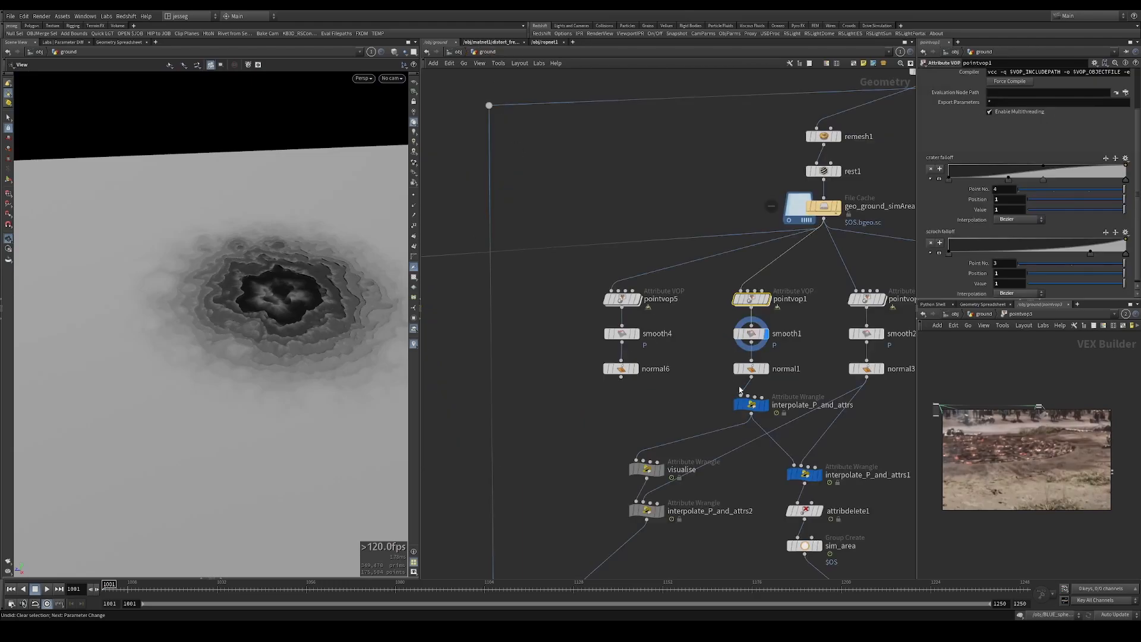